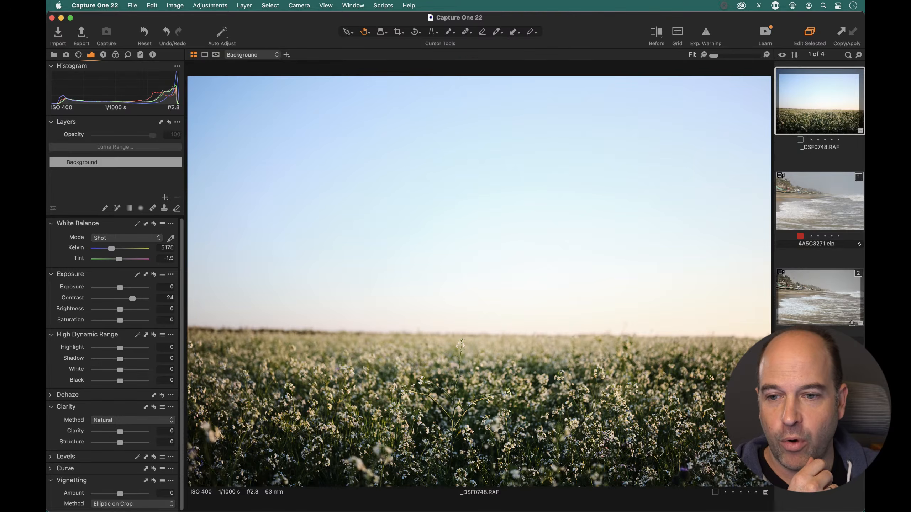
# - View the street photo GFXS2547.tif and close the Capture One 22 catalog without backing it up
pyautogui.click(819, 394)
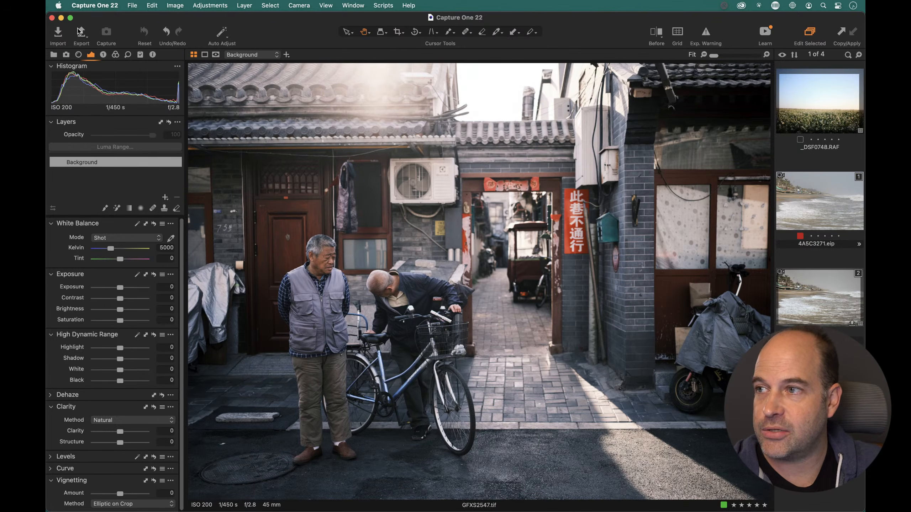
pyautogui.click(52, 17)
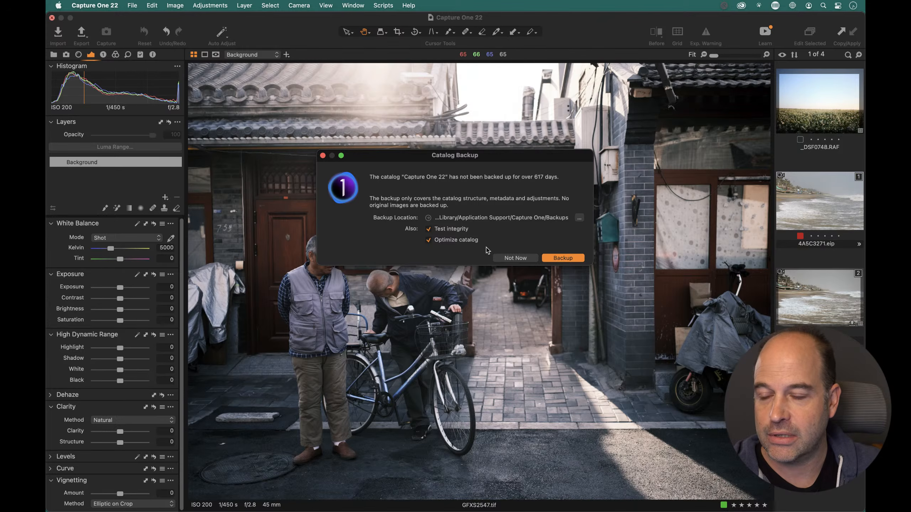
pyautogui.press('Escape')
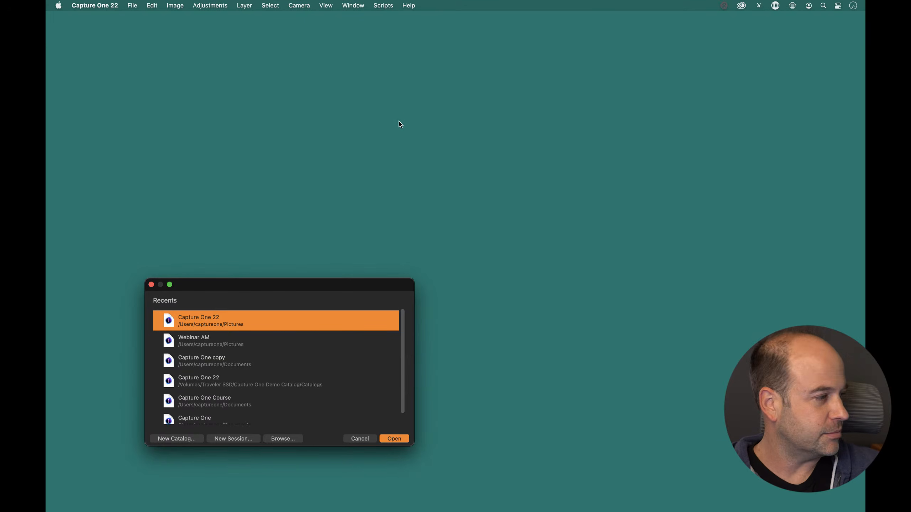
# - Create a new blank catalog named "Webinar PM" in the Pictures folder, opening in a new window
pyautogui.click(133, 5)
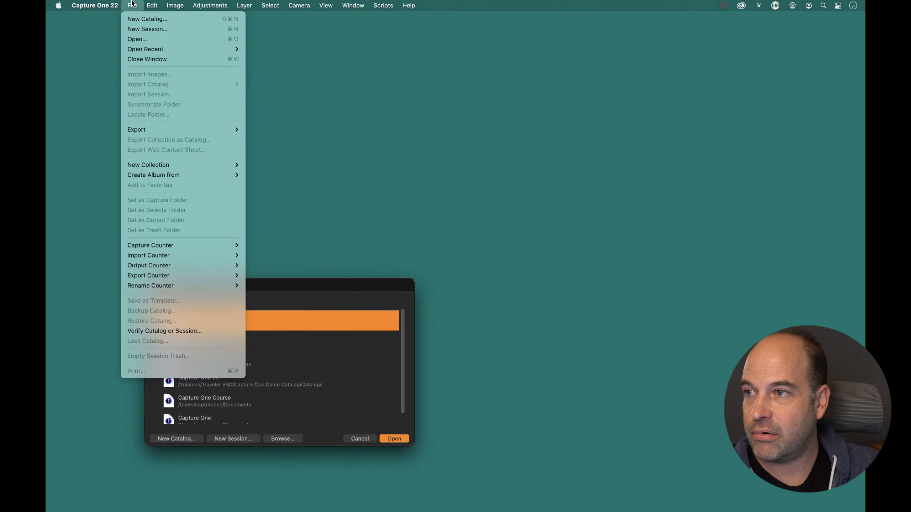
pyautogui.click(162, 20)
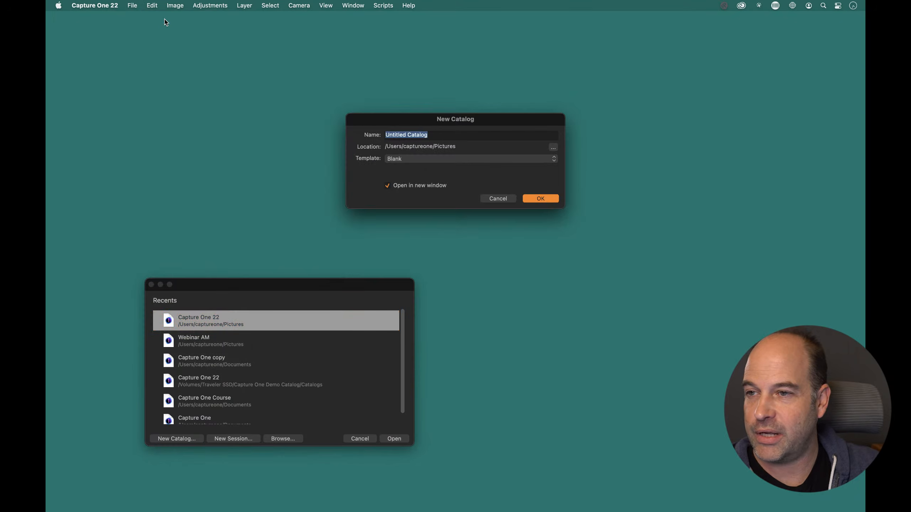
pyautogui.write('Webinar')
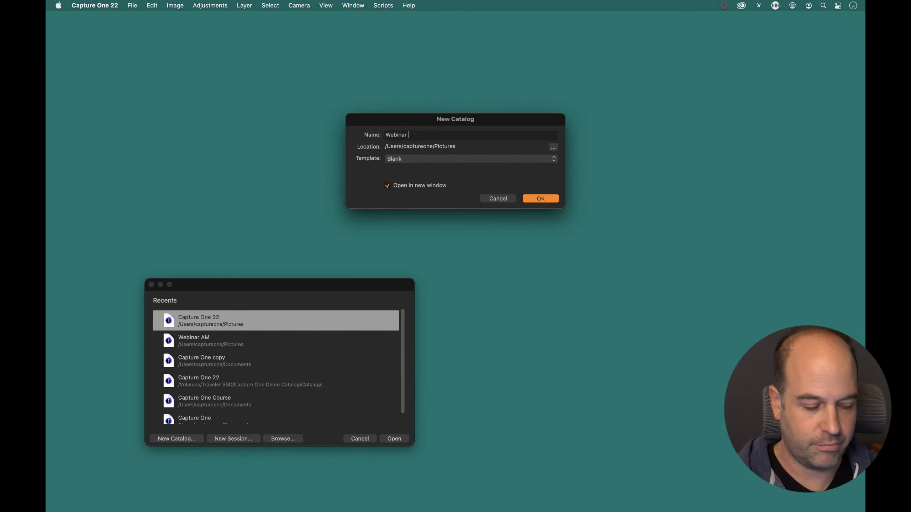
pyautogui.write(' PM')
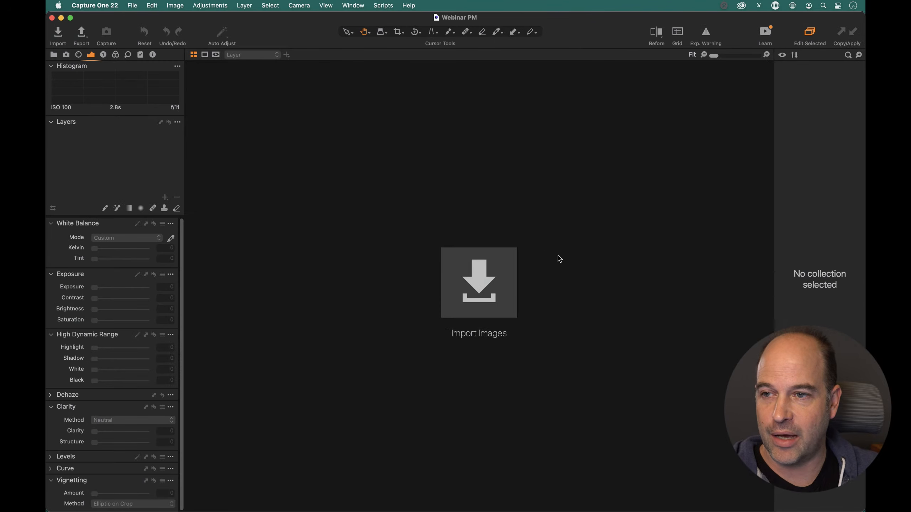
# - Switch to Finder, inspect the Webinar PM catalog's file details in the Pictures folder, and return to Capture One
pyautogui.press('super+Tab')
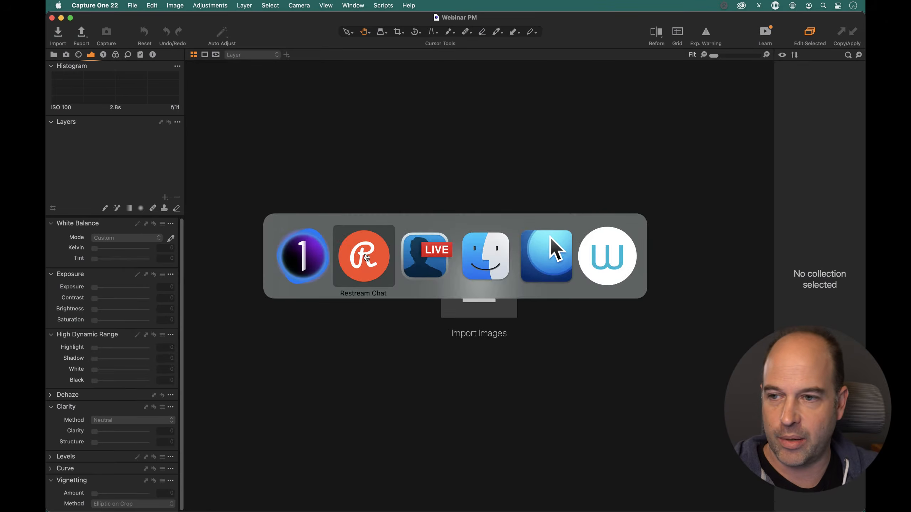
pyautogui.click(497, 265)
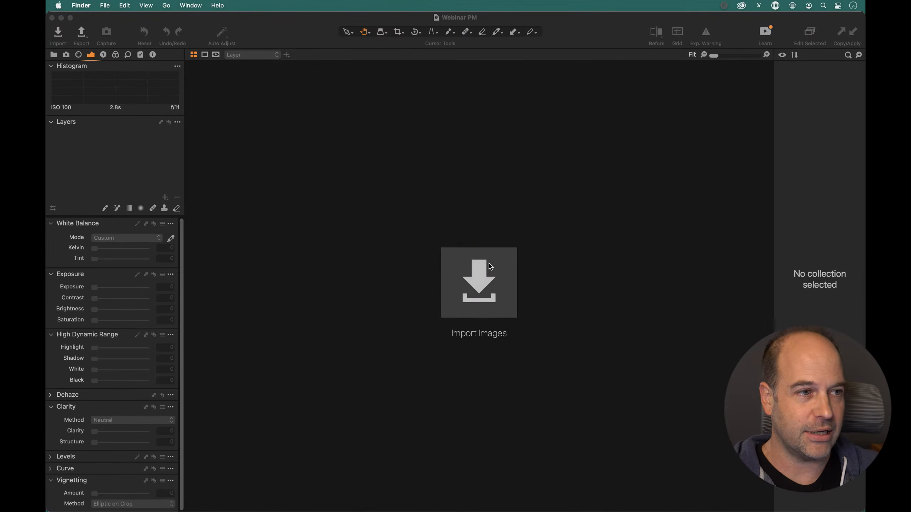
pyautogui.press('super+n')
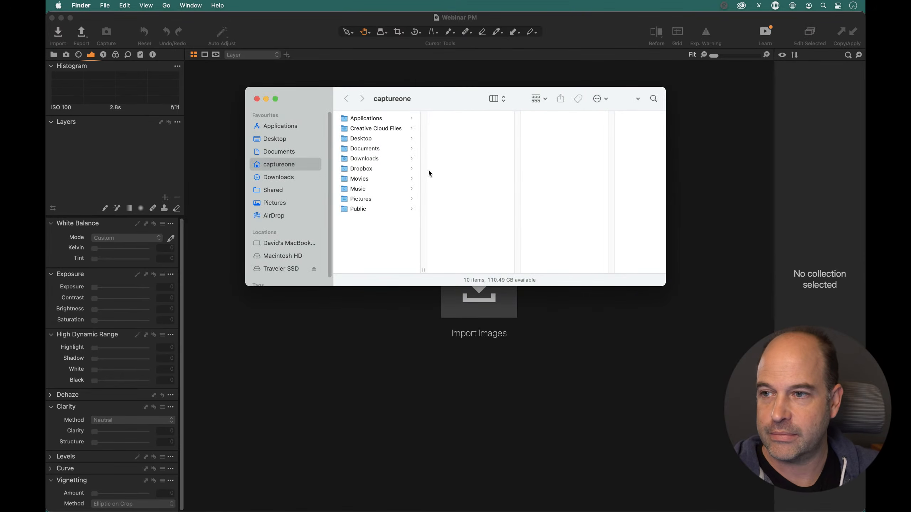
pyautogui.click(285, 203)
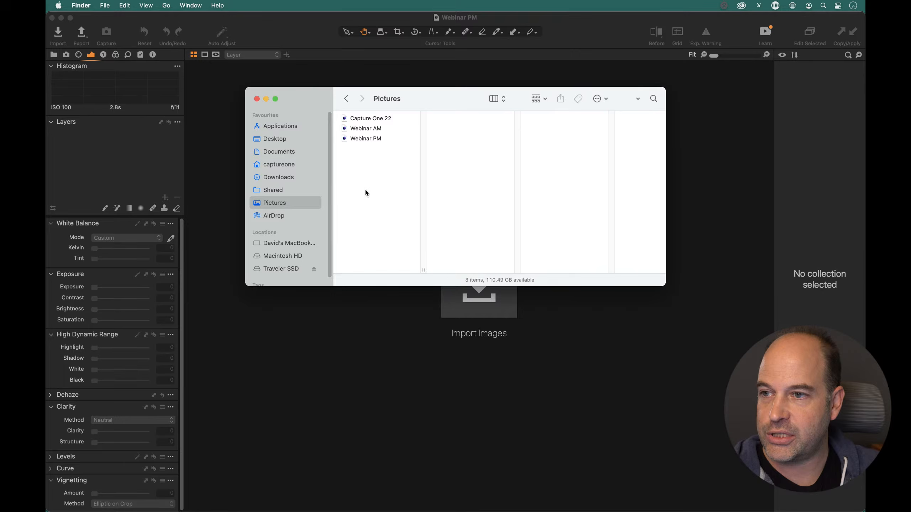
pyautogui.click(388, 139)
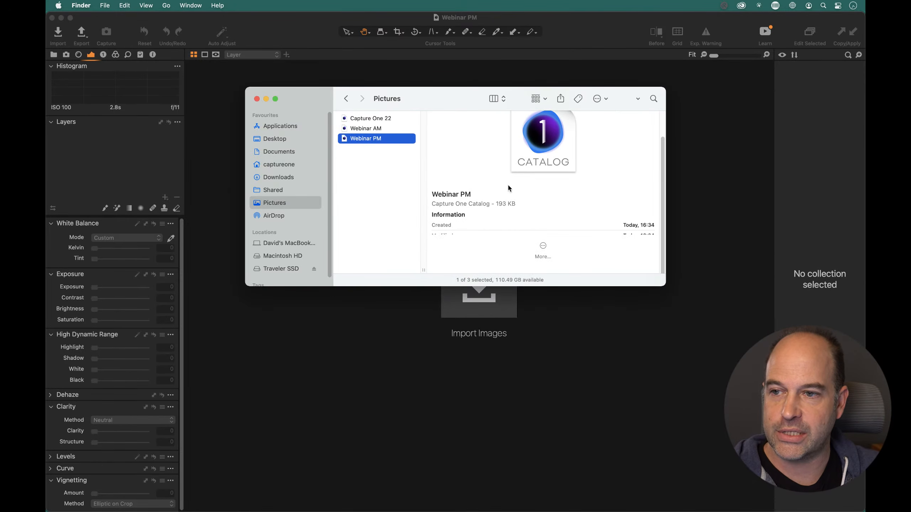
pyautogui.moveTo(518, 204); pyautogui.dragTo(419, 205)
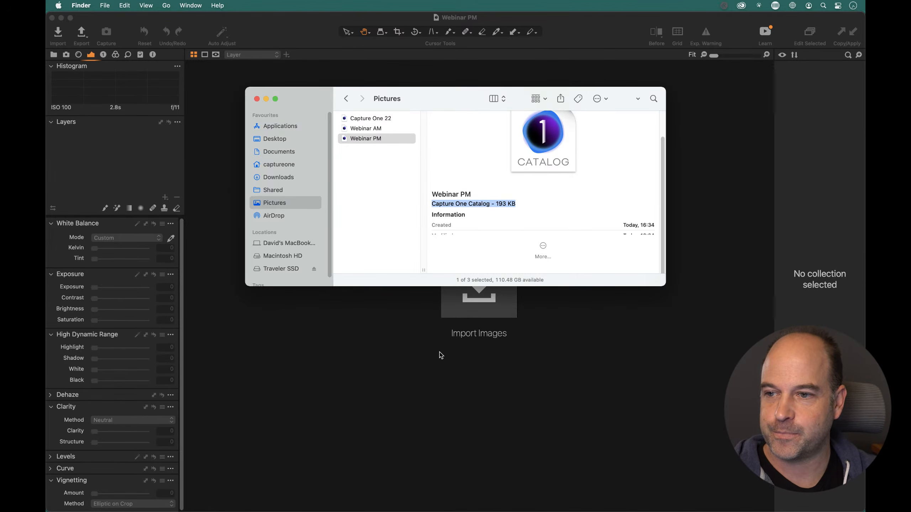
pyautogui.click(279, 351)
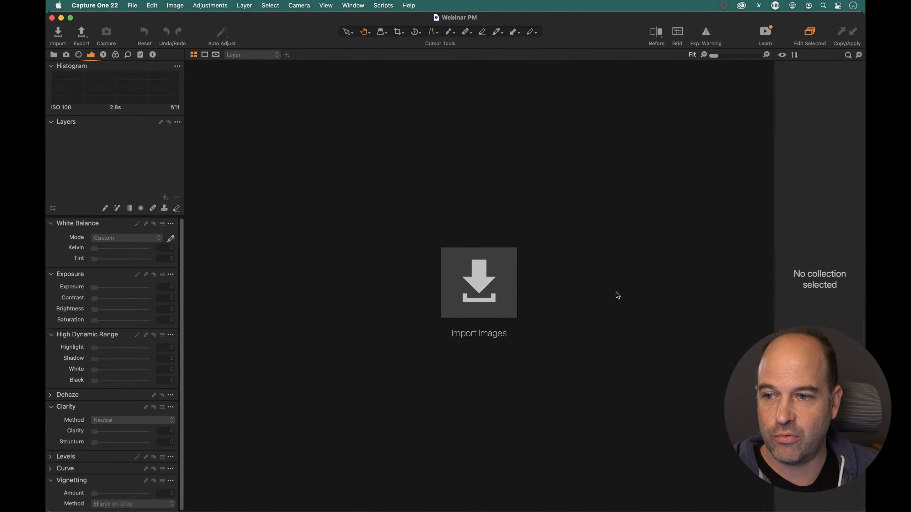
# - Start an image import, narrow the import settings area, and expand the Naming options
pyautogui.click(473, 309)
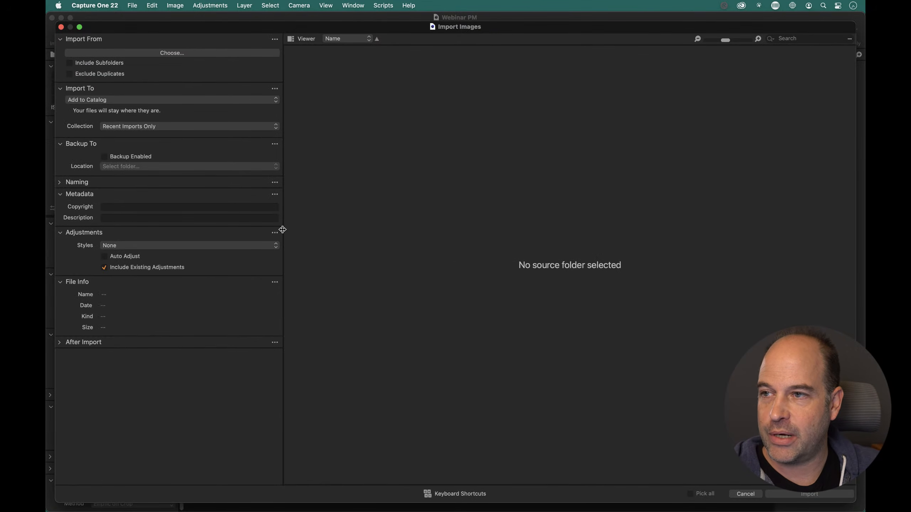
pyautogui.moveTo(282, 230); pyautogui.dragTo(213, 228)
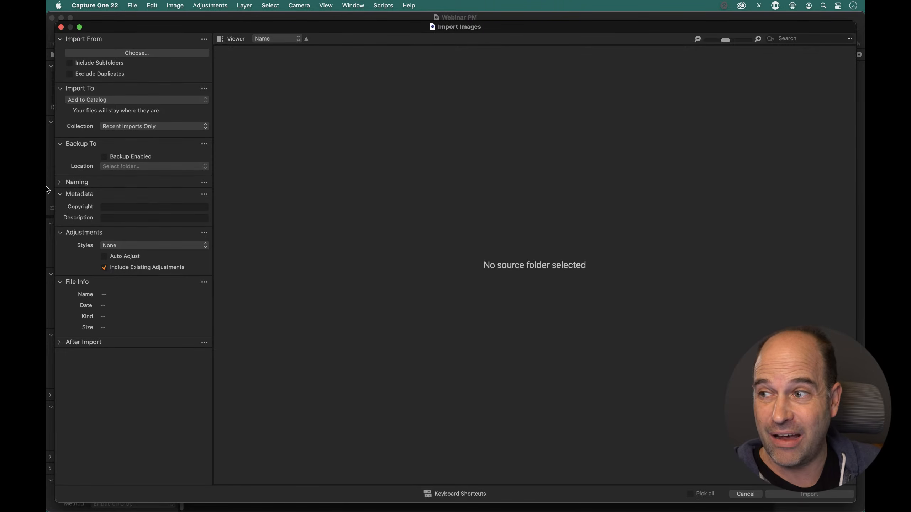
pyautogui.click(60, 182)
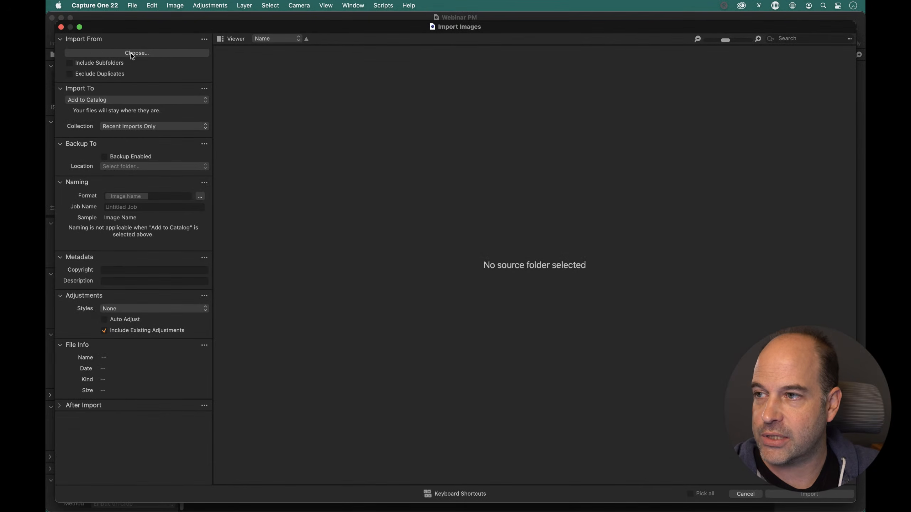
# - Choose the source folder holding the GFXS RAF files, inside Capture One Demo Catalog > Demonstration Images on Traveler SSD
pyautogui.click(131, 53)
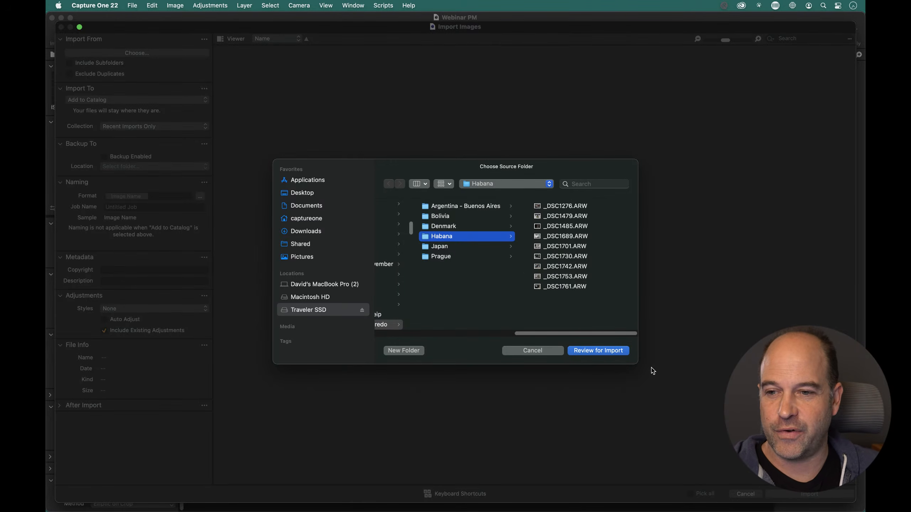
pyautogui.moveTo(637, 363); pyautogui.dragTo(722, 407)
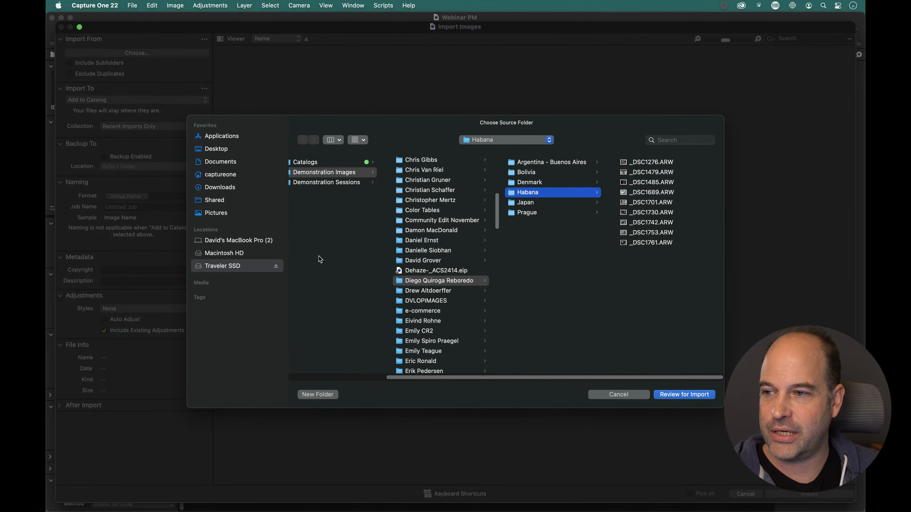
pyautogui.click(238, 266)
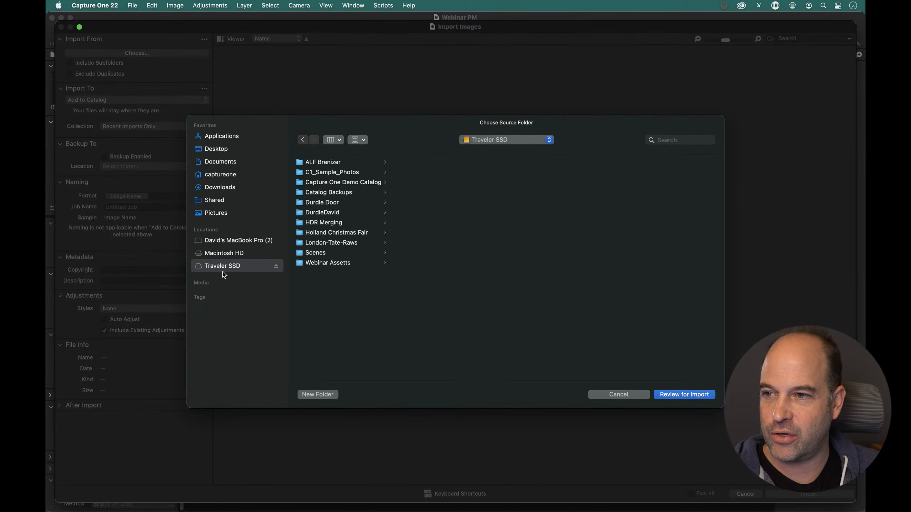
pyautogui.click(369, 182)
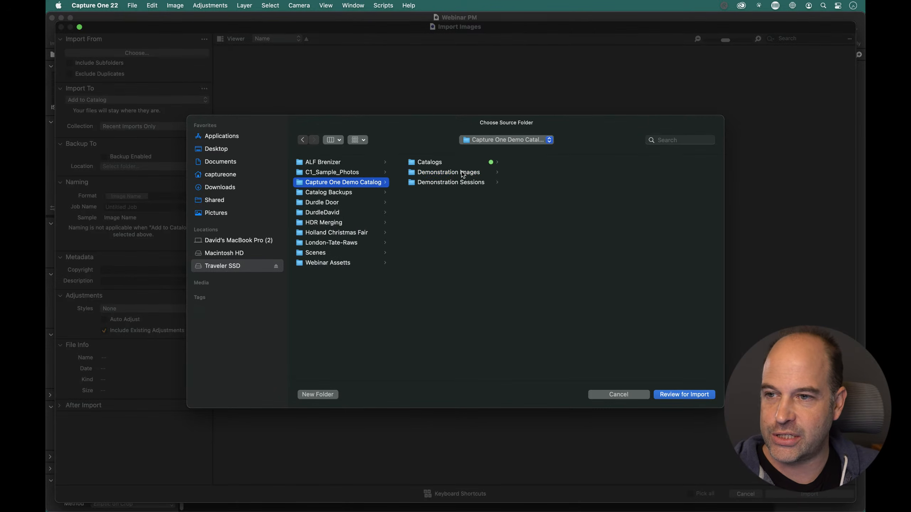
pyautogui.click(463, 175)
pyautogui.scroll(-10, 617, 181)
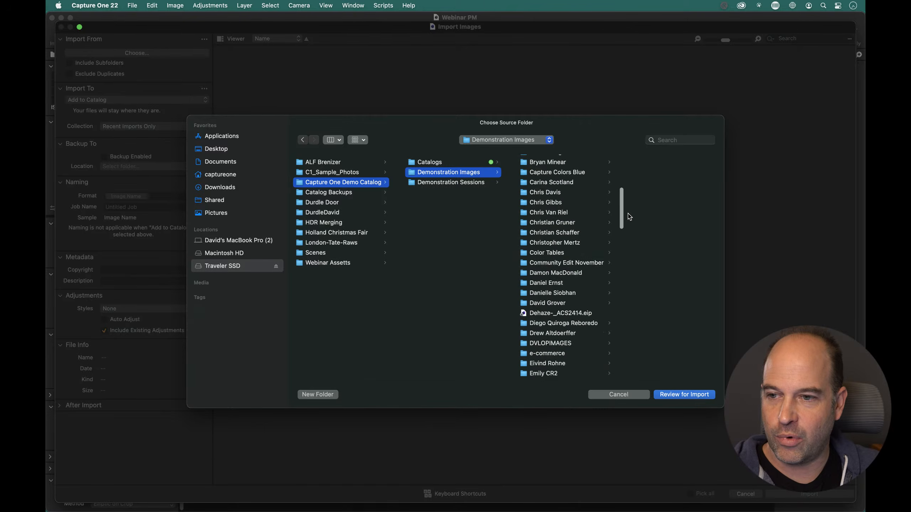
pyautogui.scroll(-10, 630, 216)
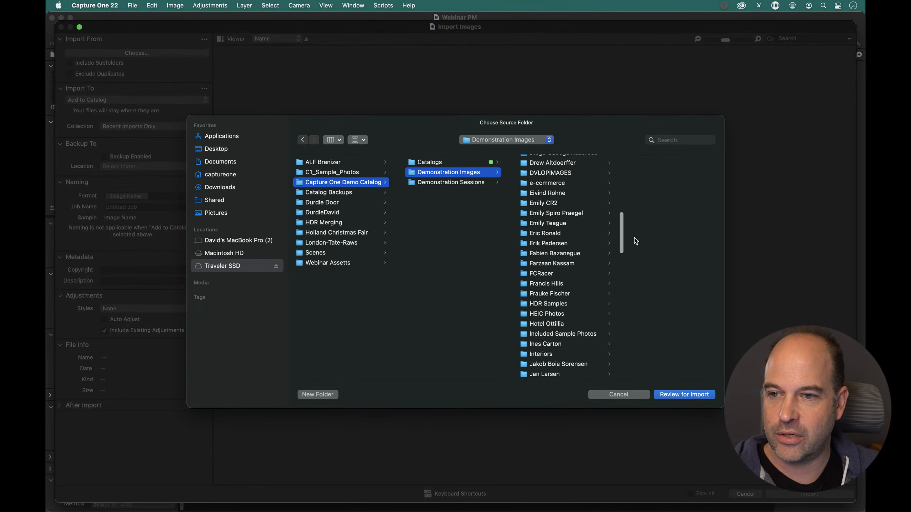
pyautogui.scroll(-2, 635, 242)
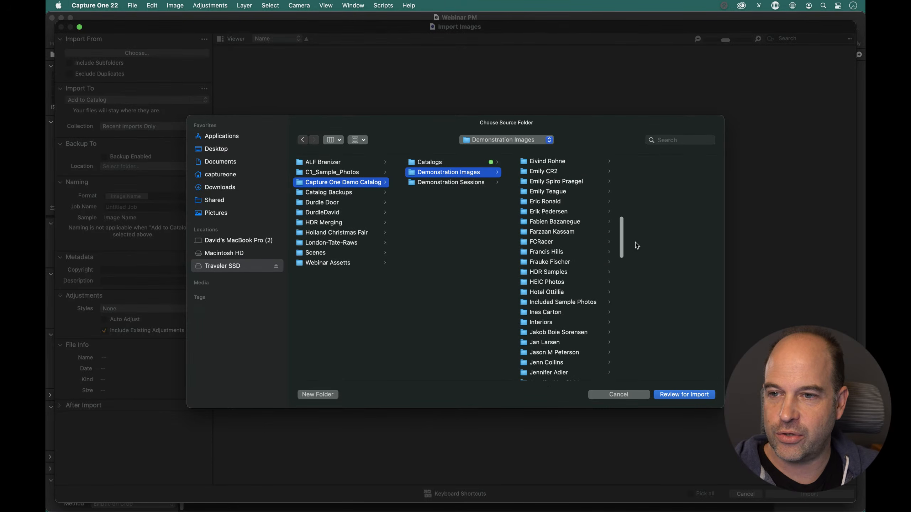
pyautogui.click(560, 232)
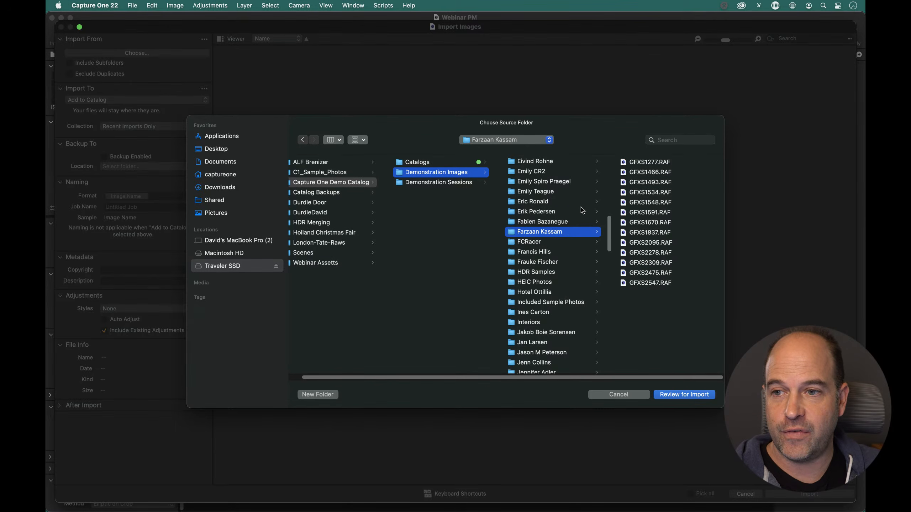
pyautogui.keyDown('shift'); pyautogui.click(546, 220); pyautogui.keyUp('shift')
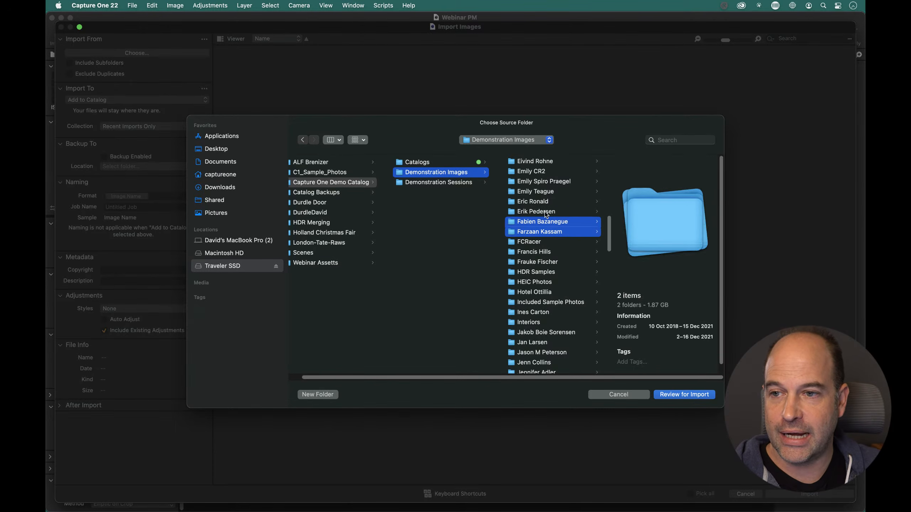
pyautogui.keyDown('shift'); pyautogui.click(546, 213); pyautogui.keyUp('shift')
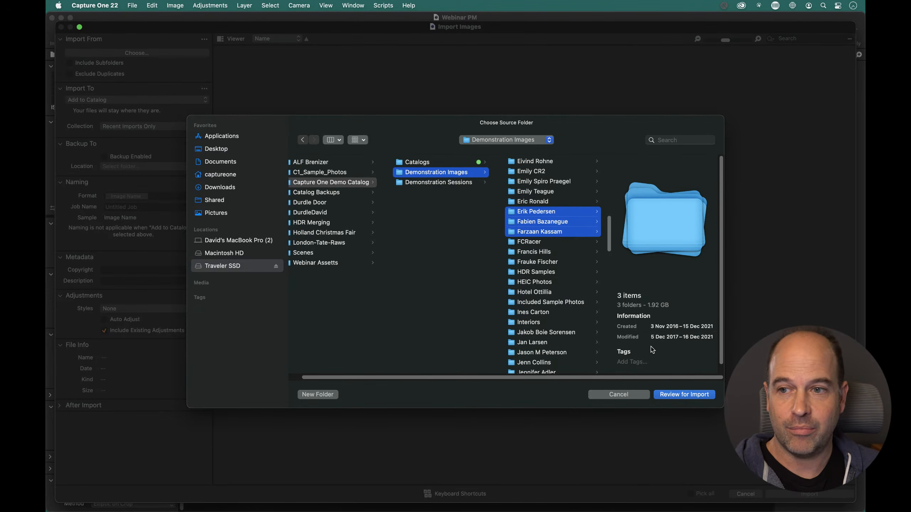
pyautogui.click(557, 241)
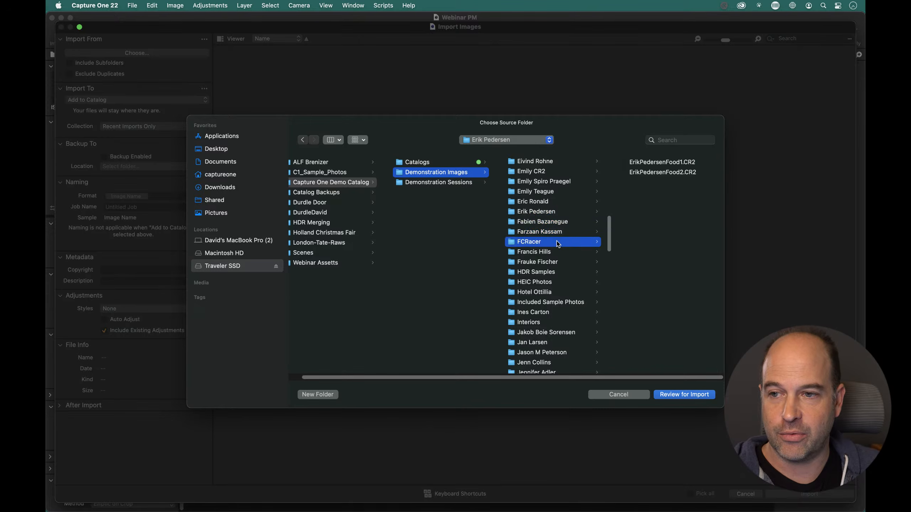
pyautogui.press('Up')
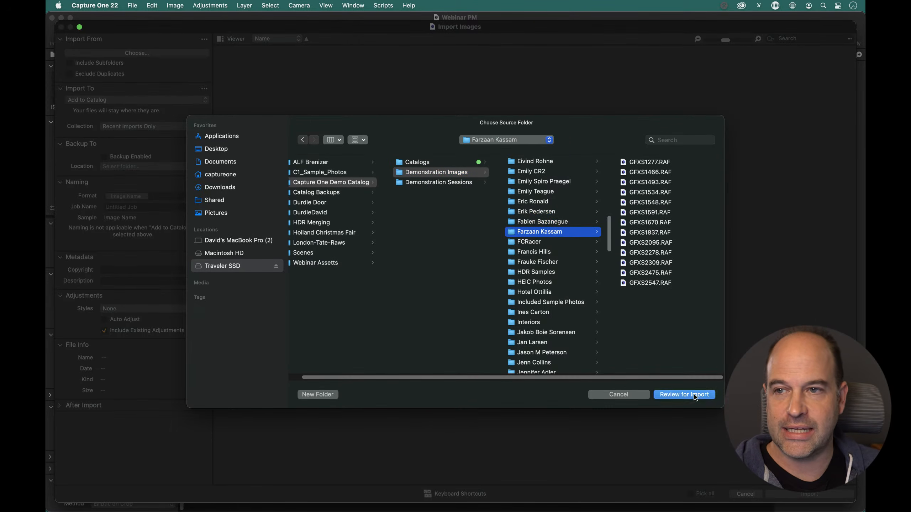
# - Load the selected folder for import review and pick all its images, excluding and re-including GFXS1466.RAF
pyautogui.click(684, 394)
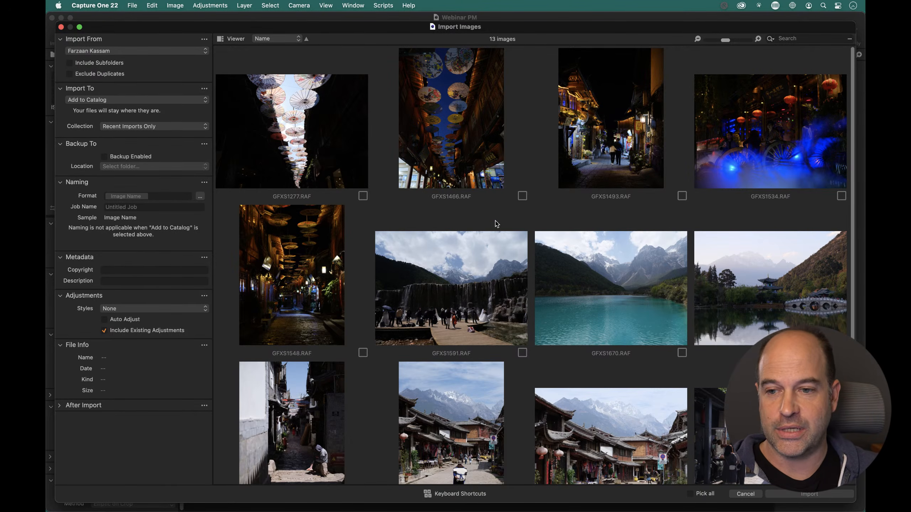
pyautogui.click(699, 494)
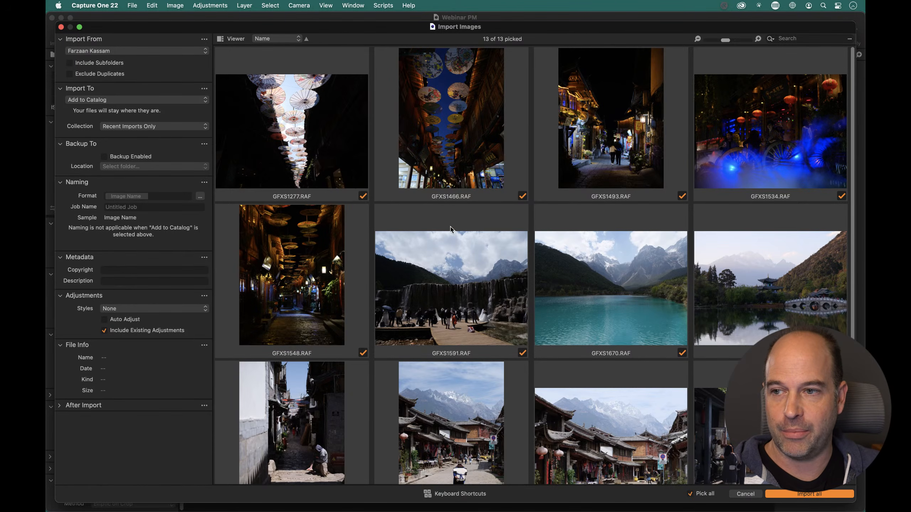
pyautogui.click(426, 191)
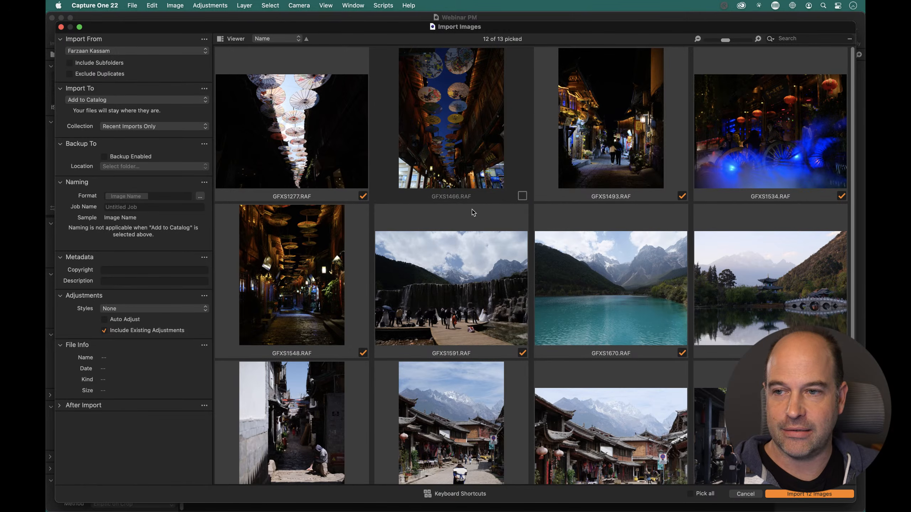
pyautogui.click(522, 196)
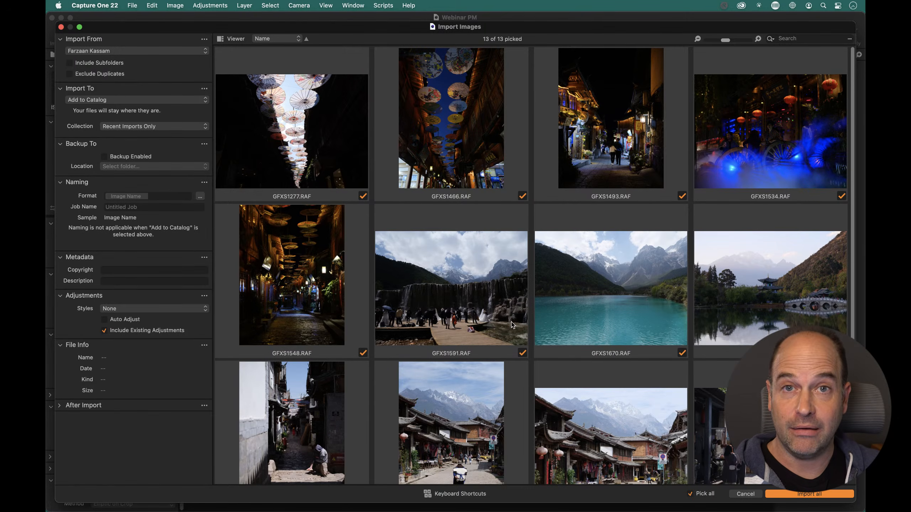
# - Show the import images in the large viewer and preview GFXS1493.RAF
pyautogui.click(240, 40)
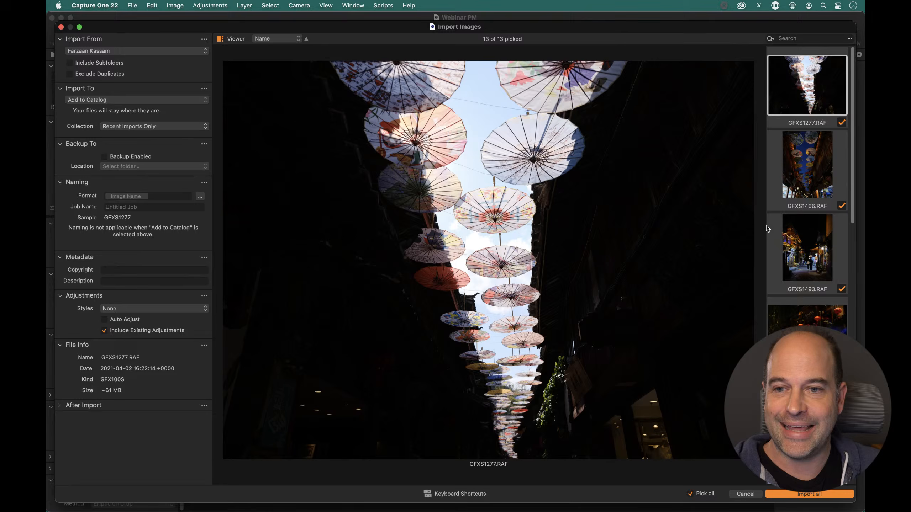
pyautogui.click(811, 247)
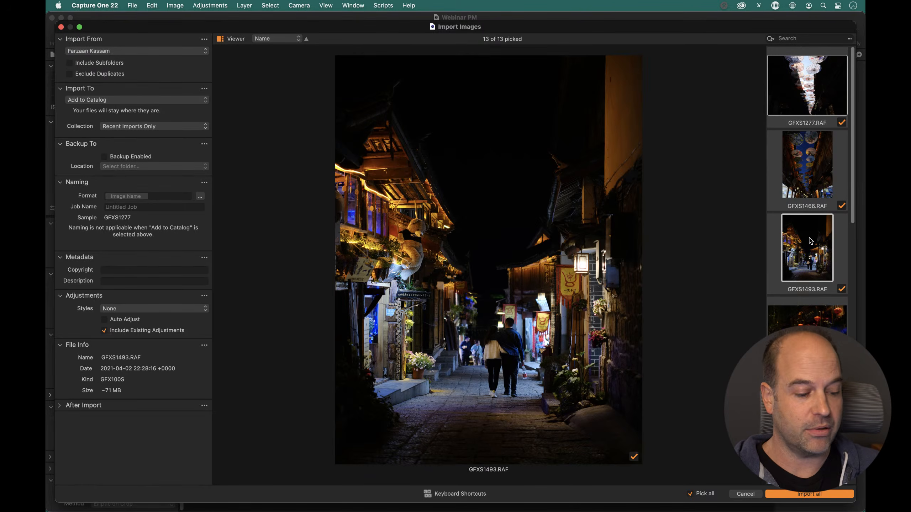
# - Exclude and re-include GFXS1277.RAF and GFXS1493.RAF, select only GFXS1493.RAF, and toggle its import pick off and on
pyautogui.press('space')
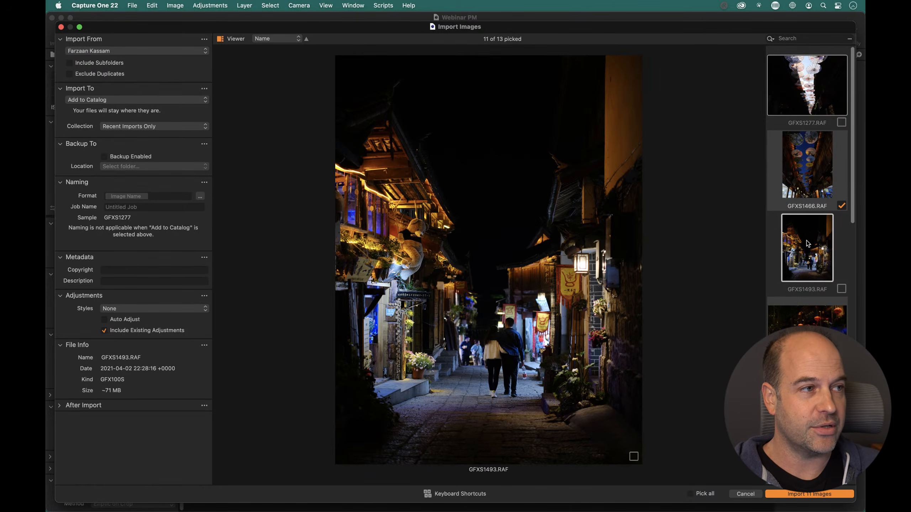
pyautogui.press('space')
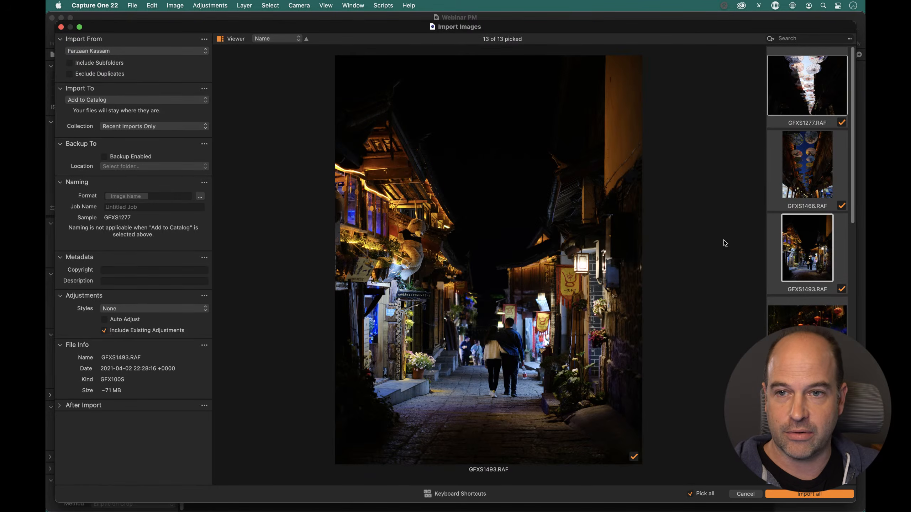
pyautogui.click(791, 108)
pyautogui.click(807, 245)
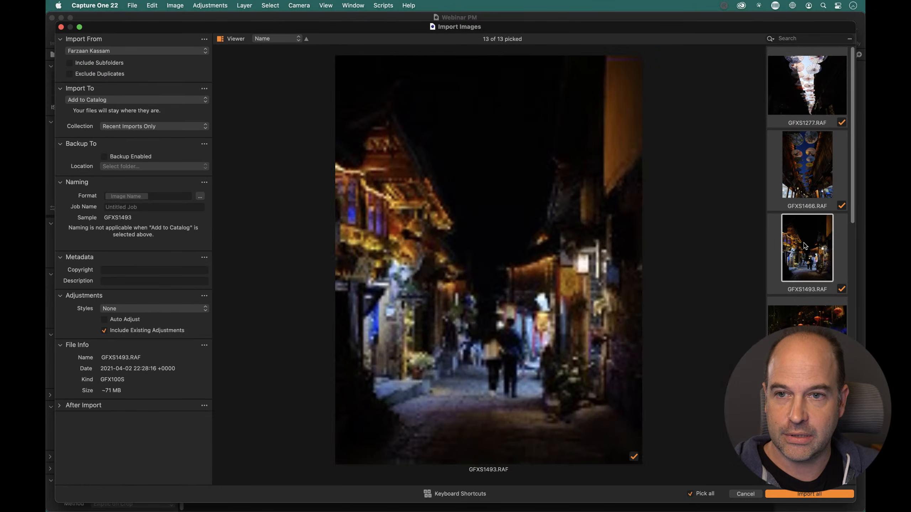
pyautogui.press('space')
pyautogui.press('space')
pyautogui.press('space')
pyautogui.press('space')
pyautogui.press('space')
pyautogui.press('space')
pyautogui.press('space')
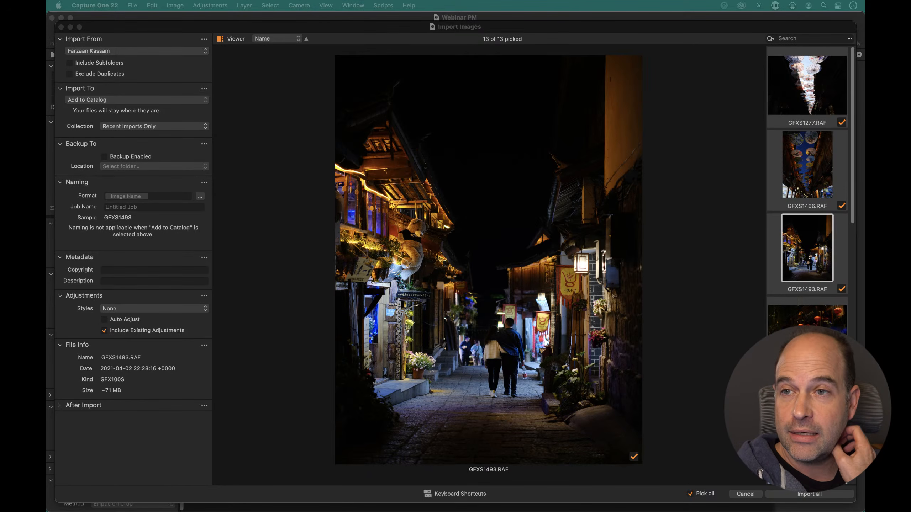
# - Check the style choices for the import, keep Styles at None, and import all picked images into the catalog
pyautogui.click(158, 309)
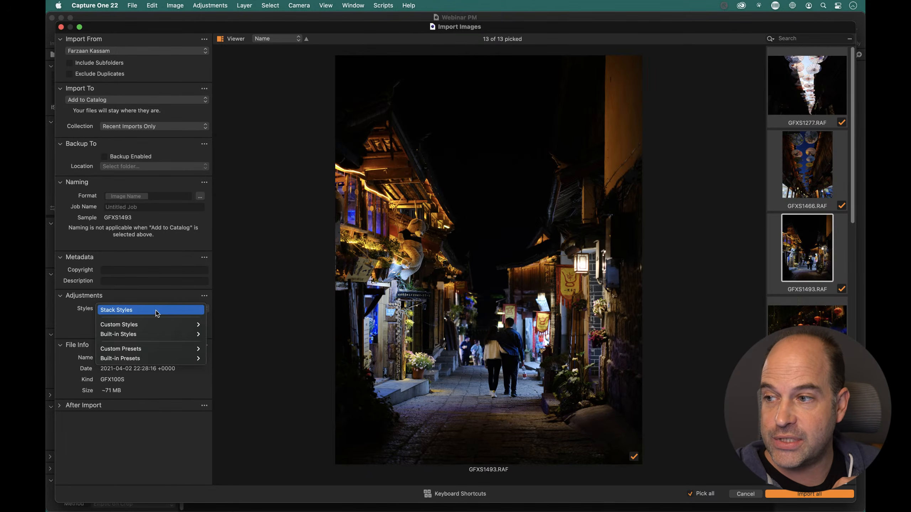
pyautogui.click(283, 309)
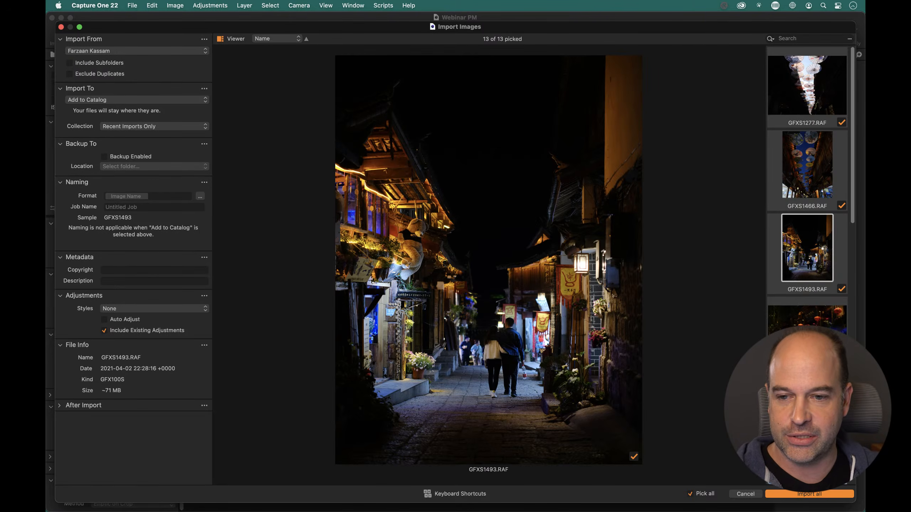
pyautogui.click(800, 495)
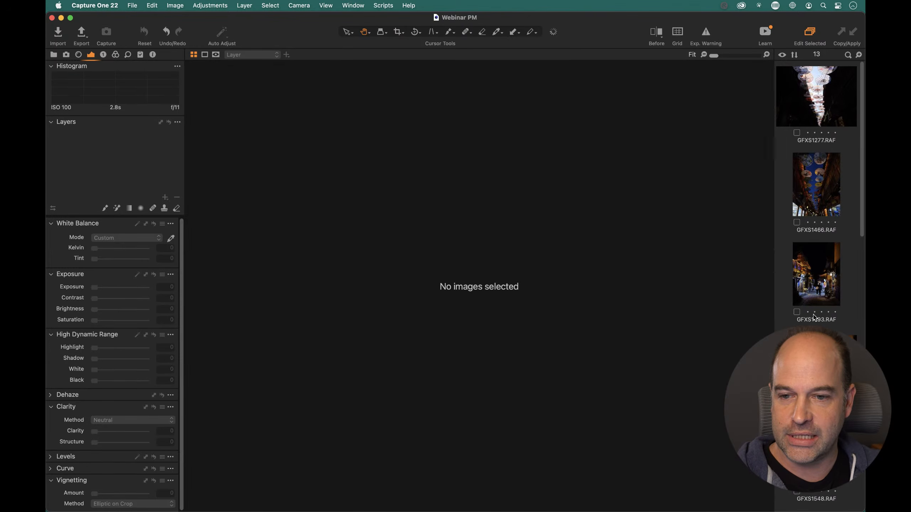
# - Show GFXS2309.RAF in the viewer and open the Activities window to follow the preview generation
pyautogui.scroll(-5, 814, 317)
pyautogui.scroll(-5, 814, 318)
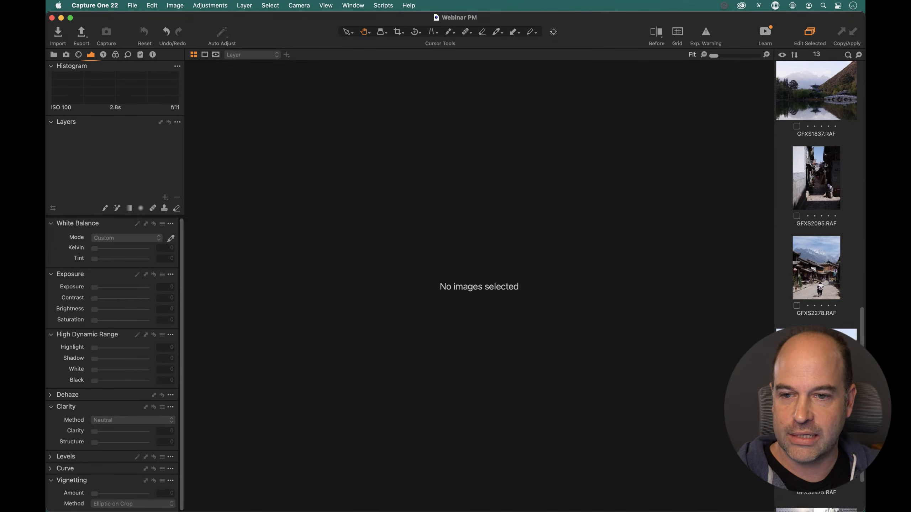
pyautogui.click(816, 359)
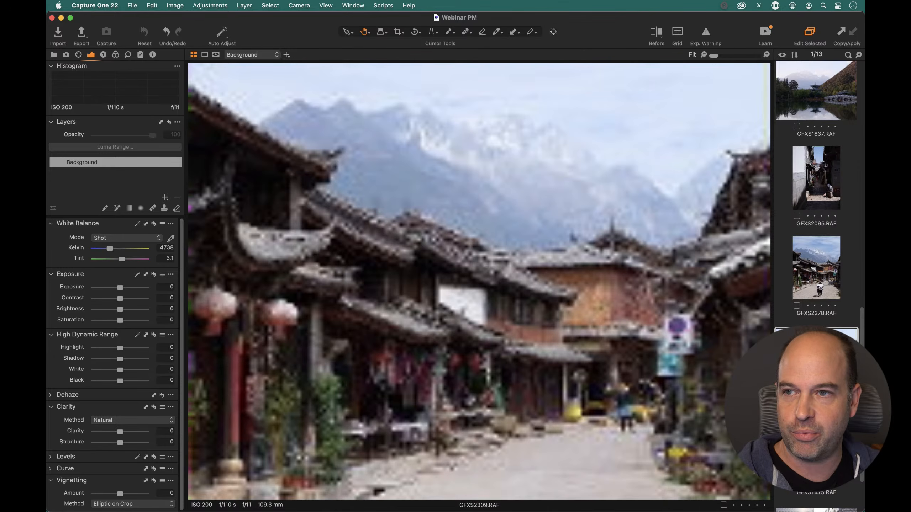
pyautogui.click(554, 32)
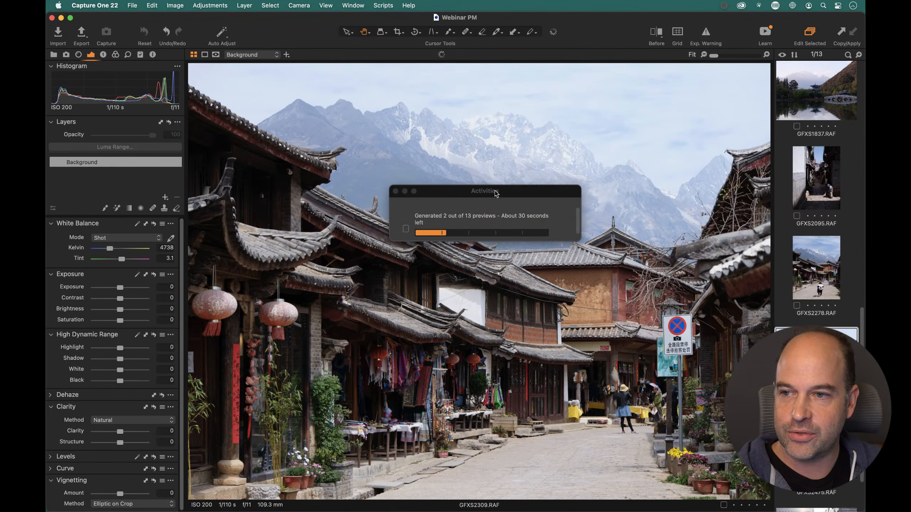
pyautogui.moveTo(496, 194); pyautogui.dragTo(487, 187)
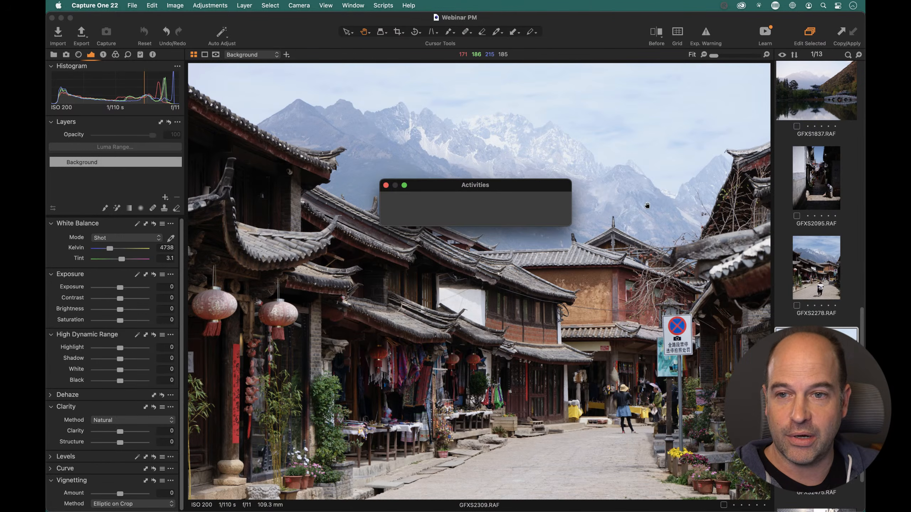
# - Browse from GFXS2095.RAF through the neighbouring images to GFXS2309.RAF and close the Activities window
pyautogui.click(816, 186)
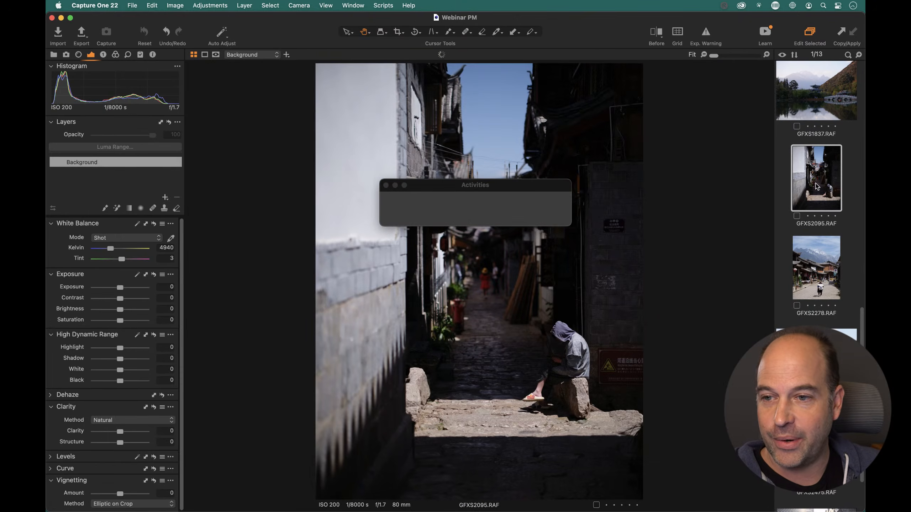
pyautogui.press('Up')
pyautogui.press('Up')
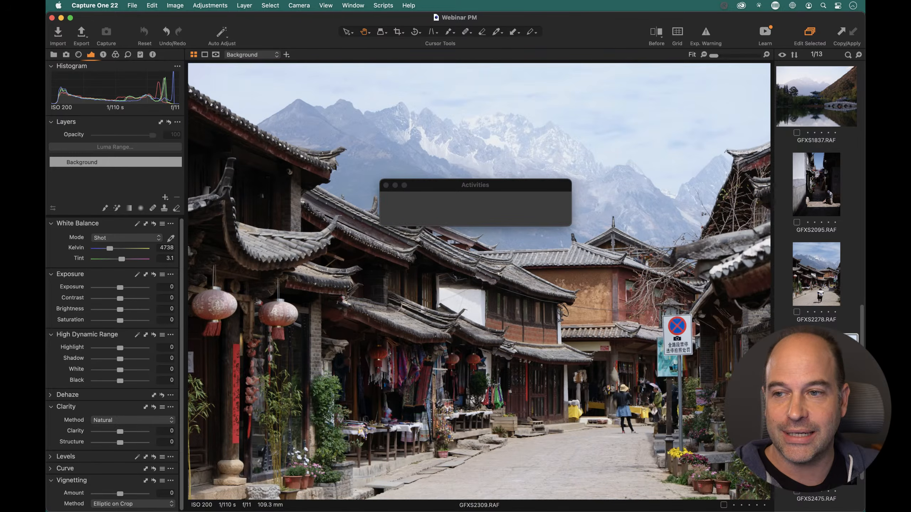
pyautogui.click(386, 185)
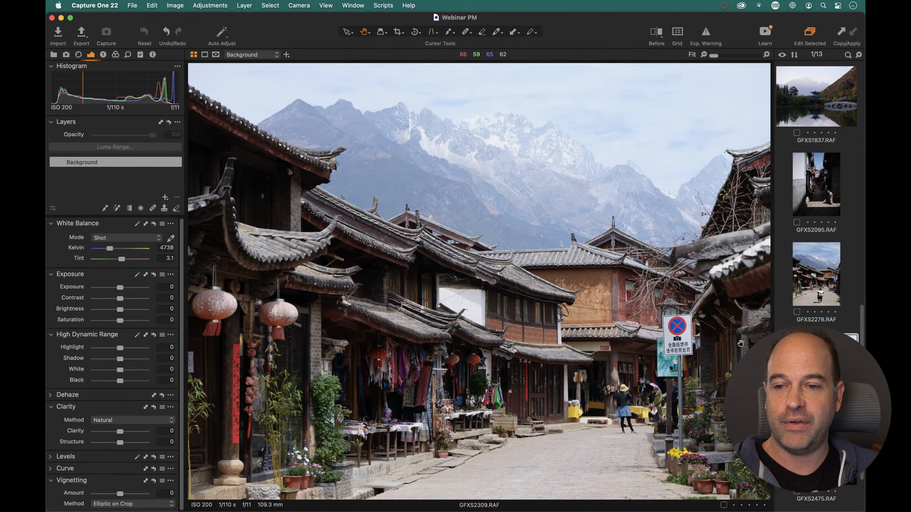
# - Switch to Finder, check the file size of the Webinar PM catalog in Pictures, and return to Capture One
pyautogui.press('super+Tab')
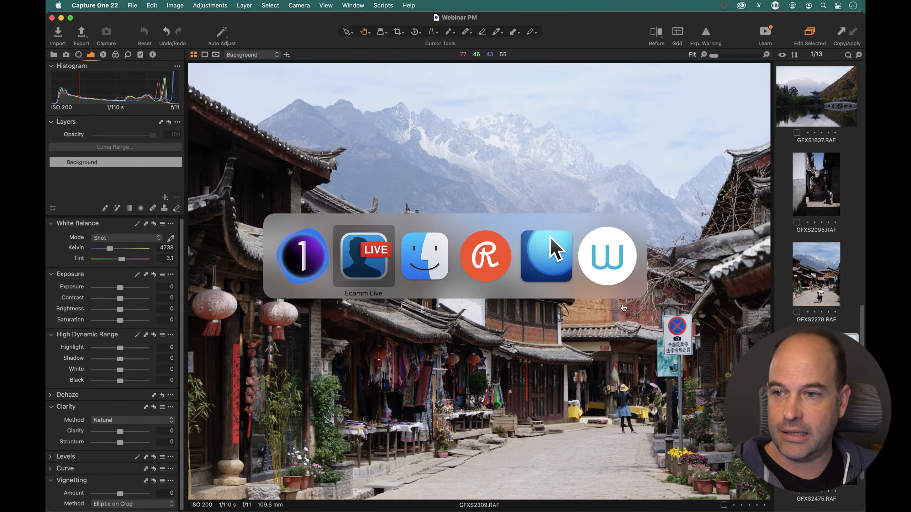
pyautogui.press('super+Tab')
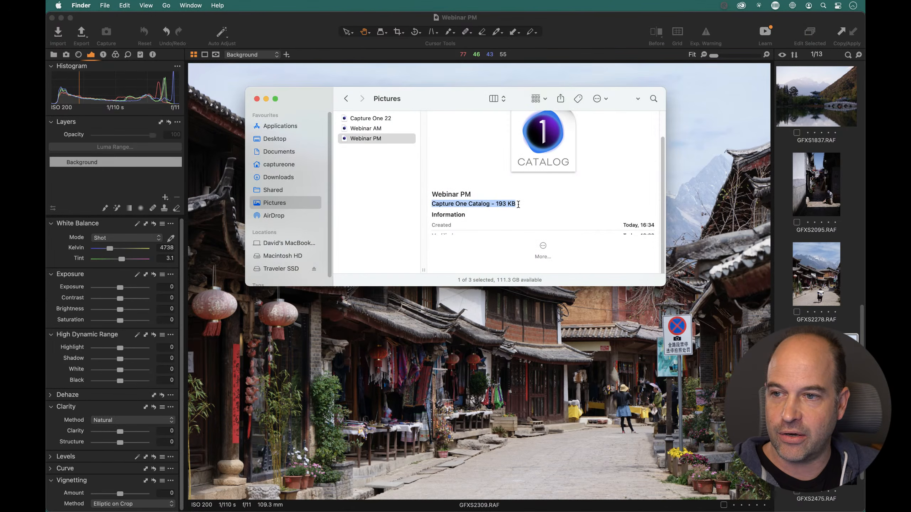
pyautogui.click(358, 128)
pyautogui.click(387, 139)
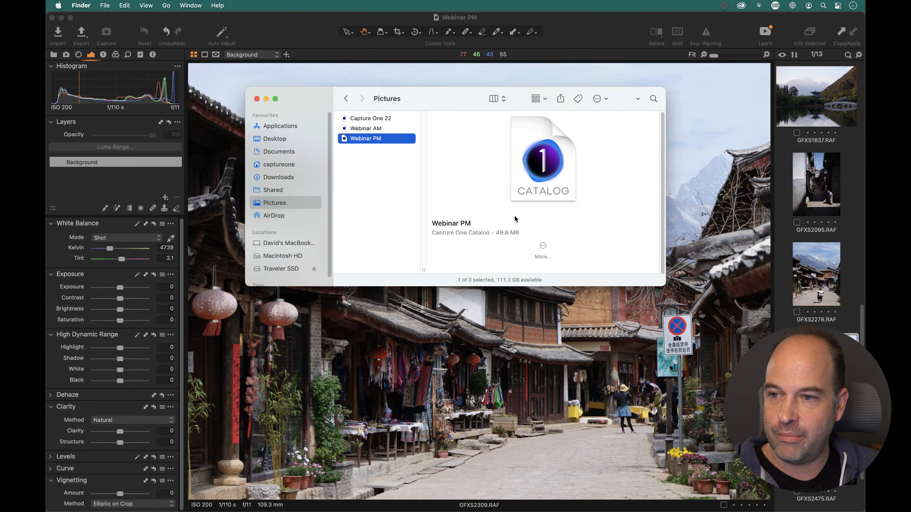
pyautogui.scroll(-2, 507, 209)
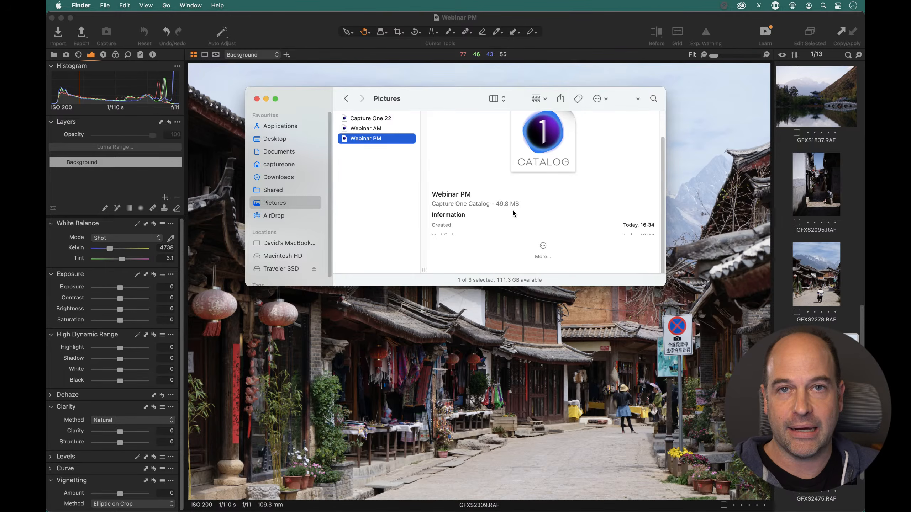
pyautogui.click(512, 303)
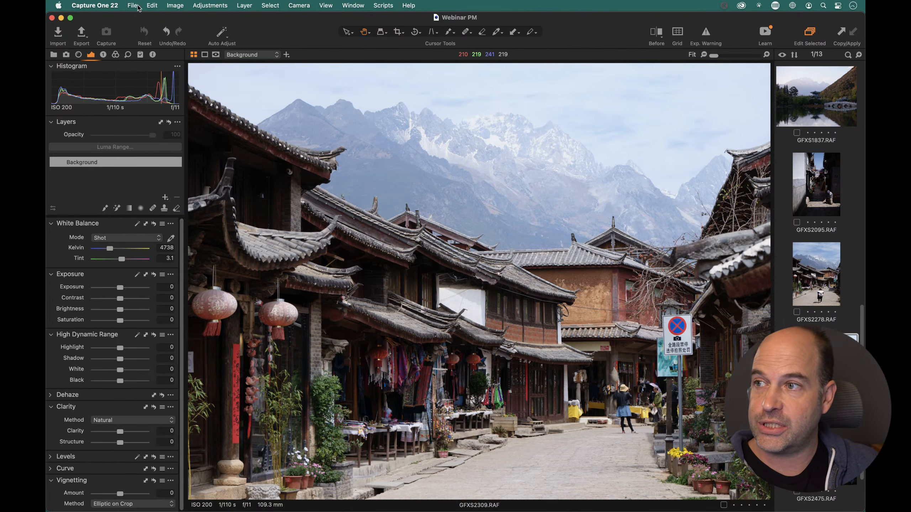
# - Review the Preview Image Size choices in the Image preferences, keep 3840 px, and close the preferences
pyautogui.click(99, 5)
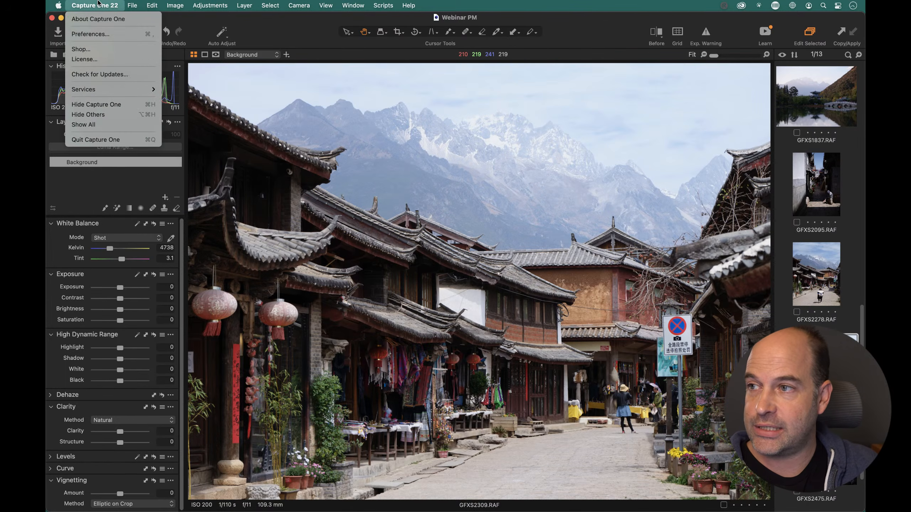
pyautogui.click(126, 35)
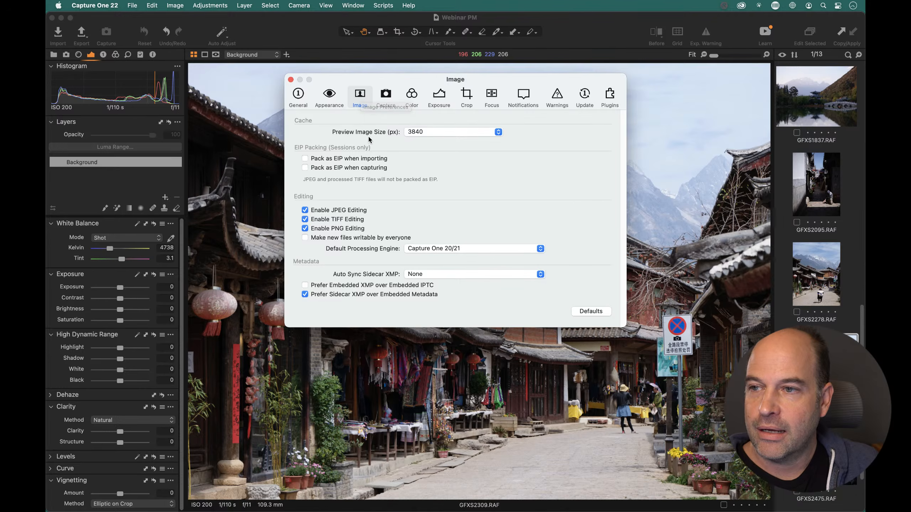
pyautogui.click(440, 132)
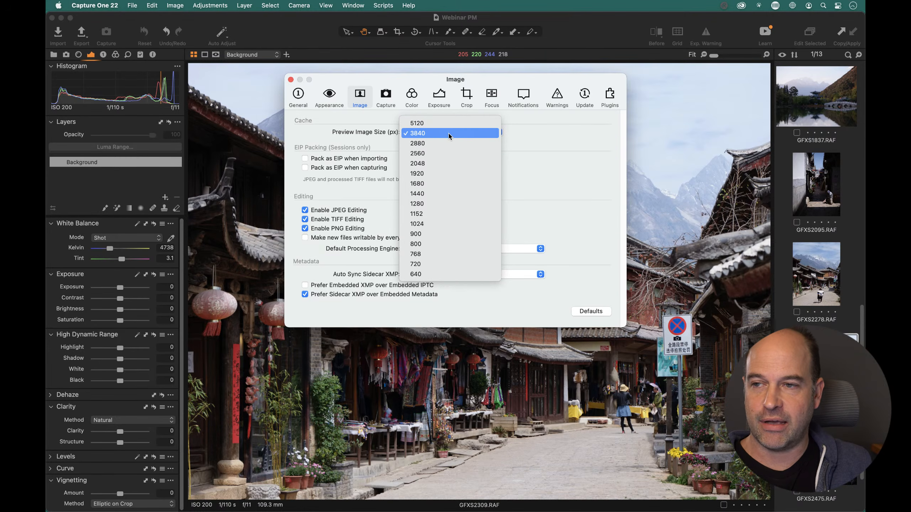
pyautogui.click(447, 134)
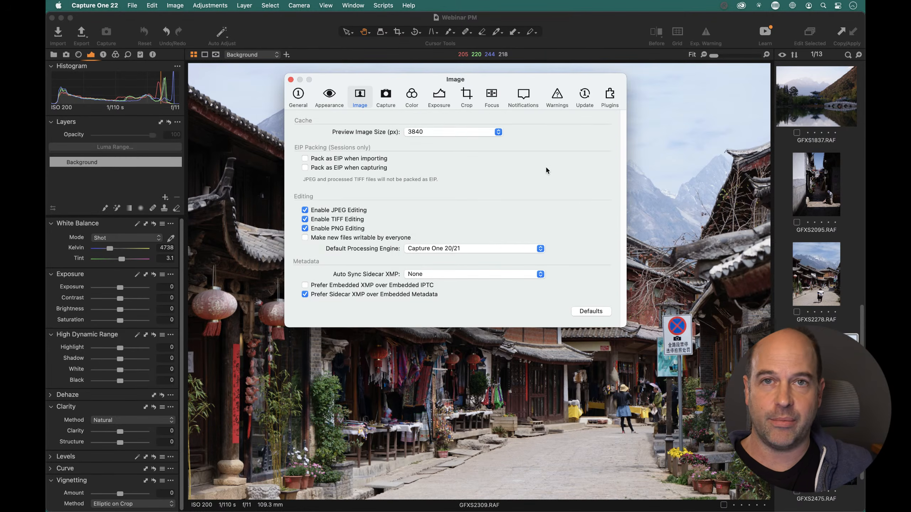
pyautogui.click(445, 132)
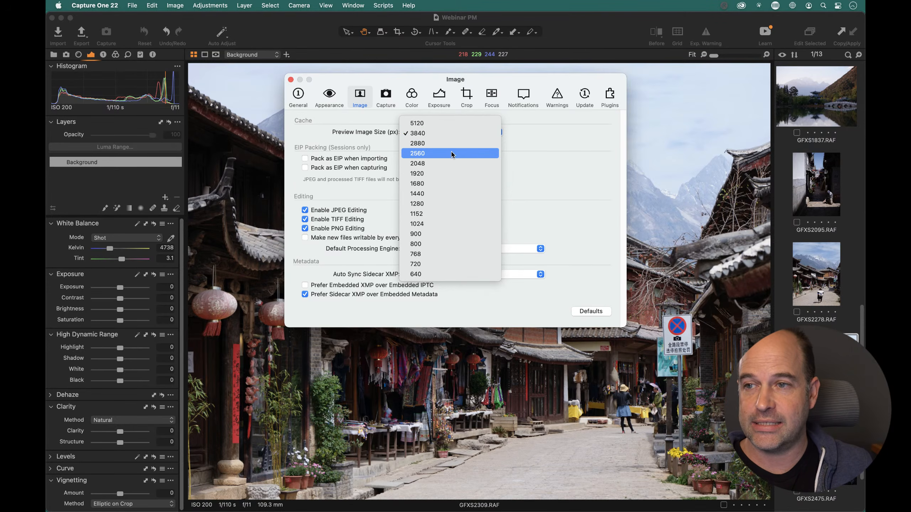
pyautogui.click(575, 161)
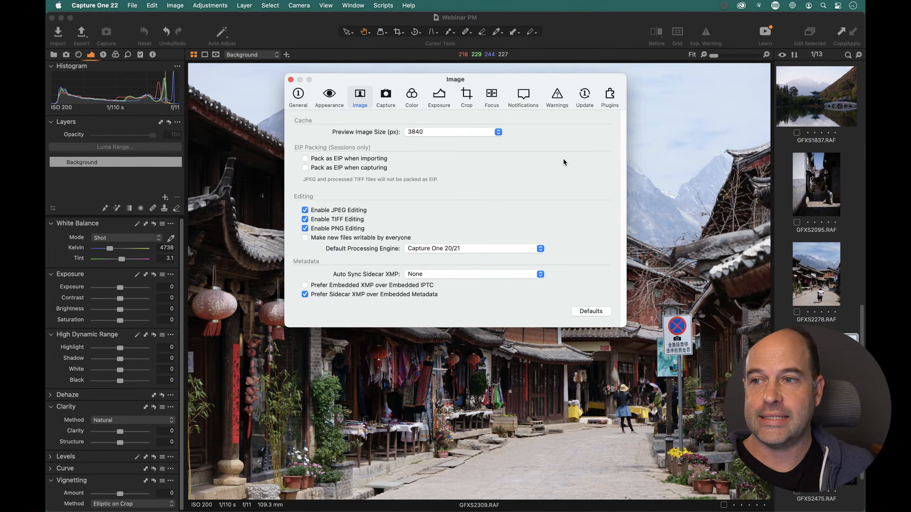
pyautogui.click(290, 79)
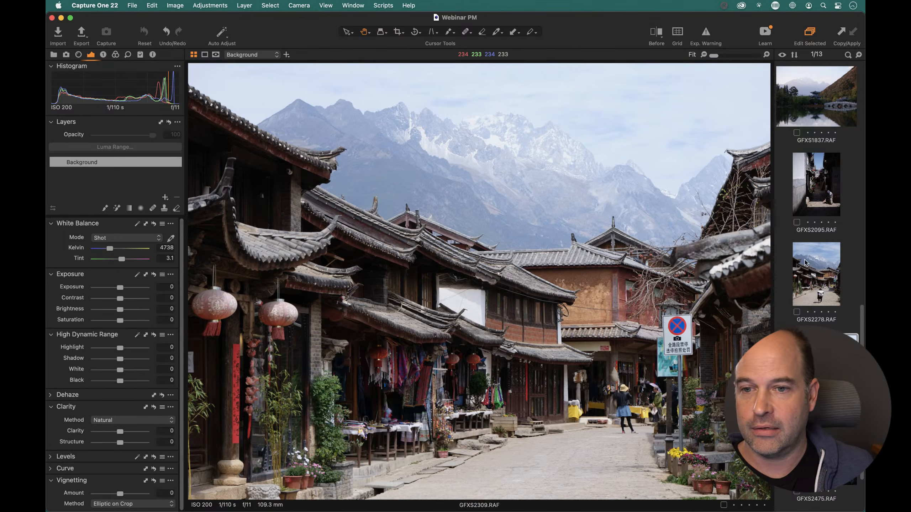
# - Switch back and forth between GFXS2475.RAF and GFXS2309.RAF to check how quickly their previews load
pyautogui.click(816, 455)
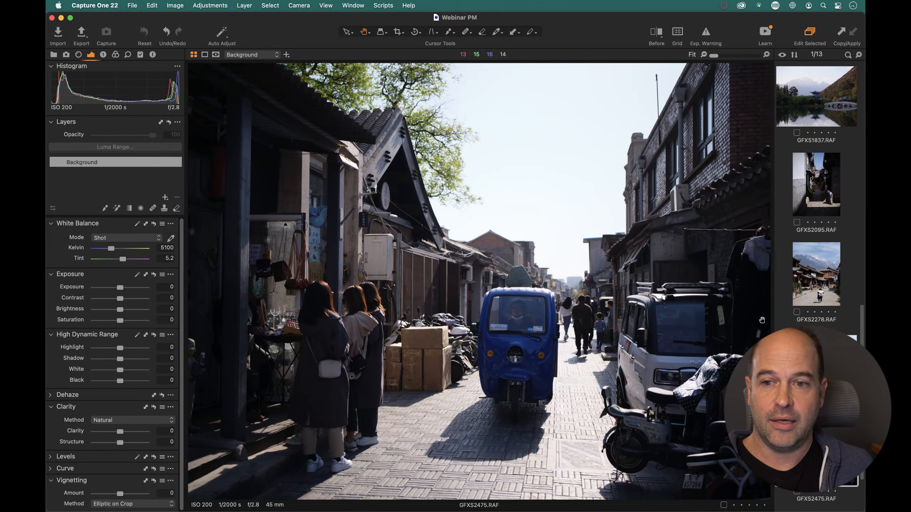
pyautogui.press('Down')
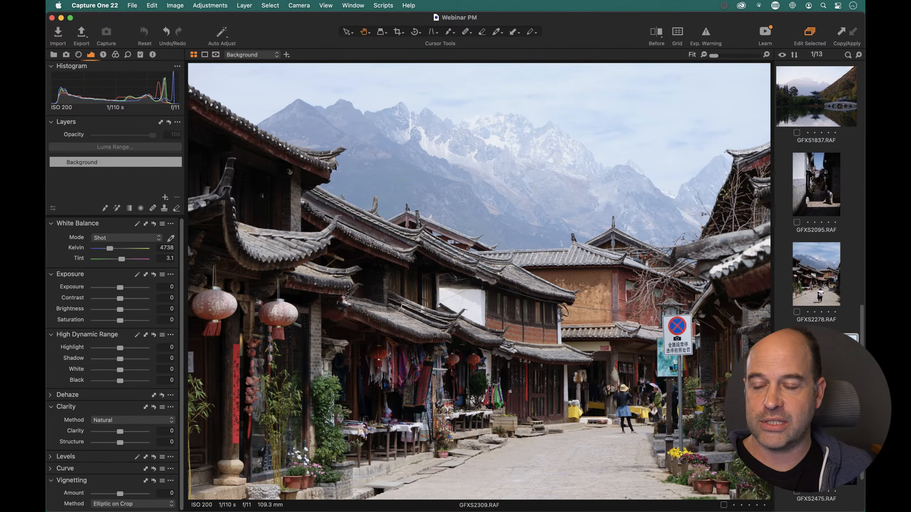
pyautogui.press('Down')
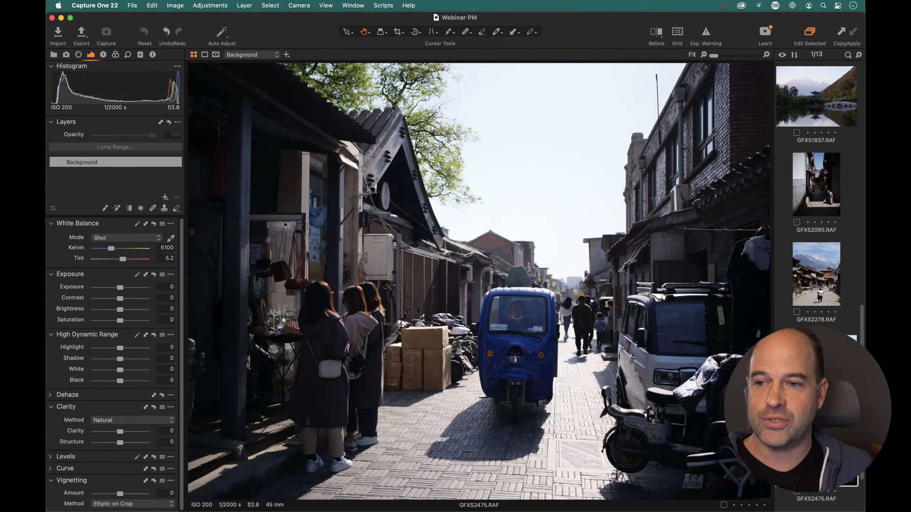
pyautogui.press('Up')
pyautogui.press('Down')
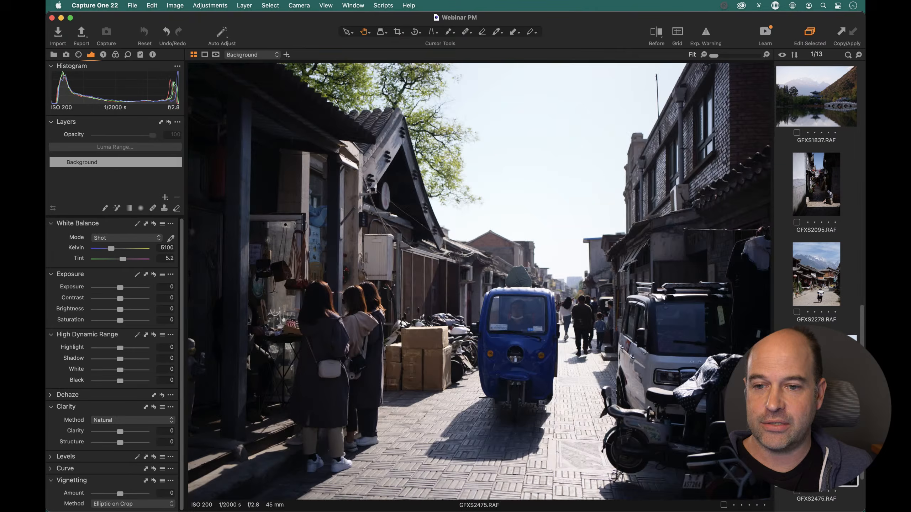
pyautogui.press('Up')
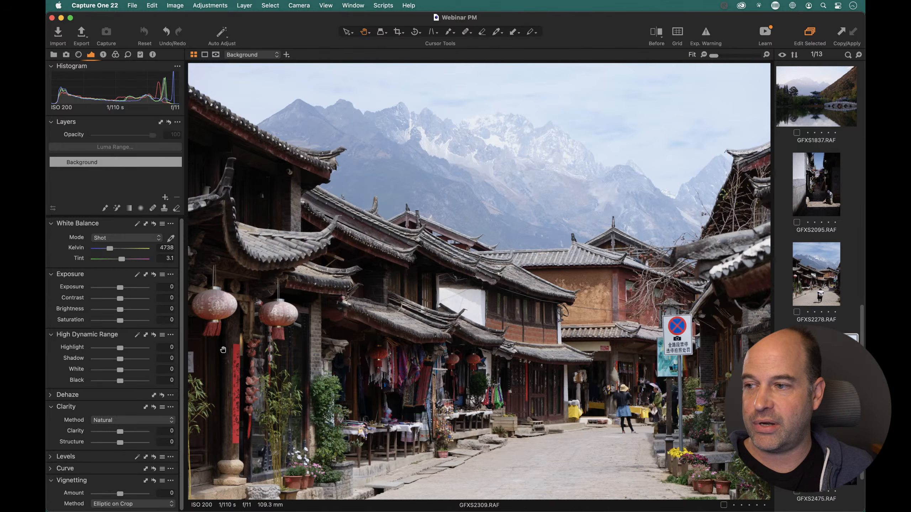
# - Try a small exposure increase on GFXS2309.RAF and reset the exposure
pyautogui.moveTo(120, 287); pyautogui.dragTo(125, 288)
pyautogui.doubleClick(125, 288)
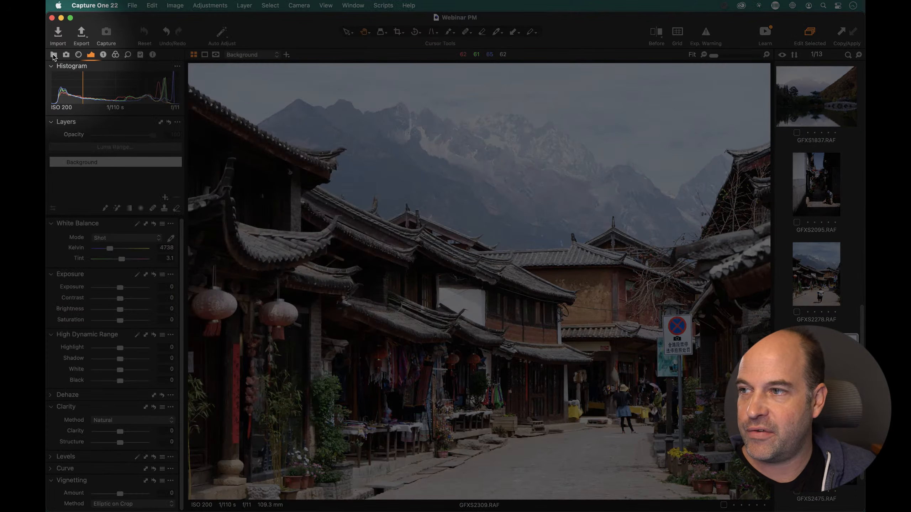
# - Show the Library and expand its folder tree through Traveler SSD, Capture One Demo Catalog and Demonstration Images
pyautogui.click(54, 55)
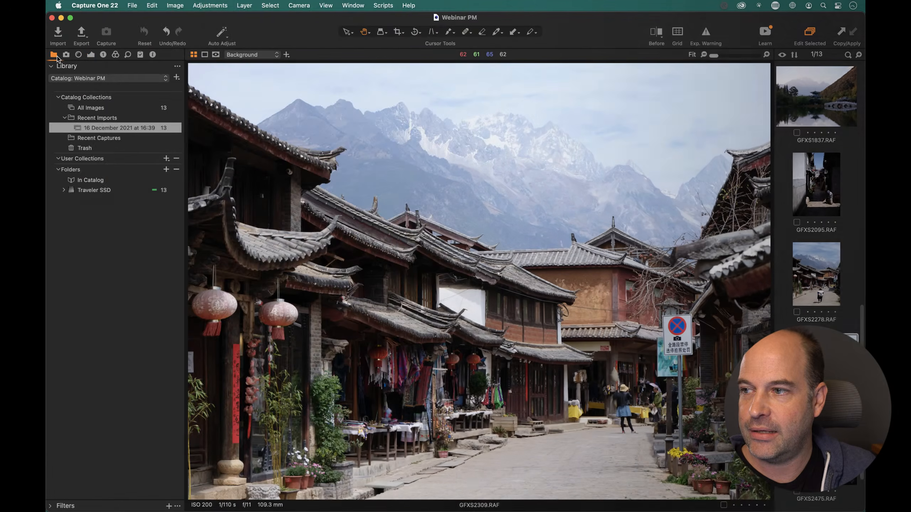
pyautogui.click(64, 190)
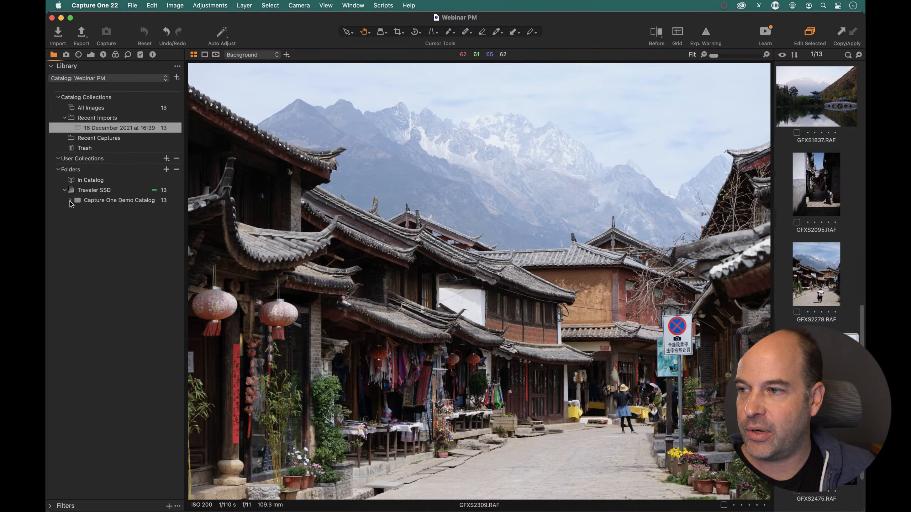
pyautogui.click(71, 200)
pyautogui.click(77, 210)
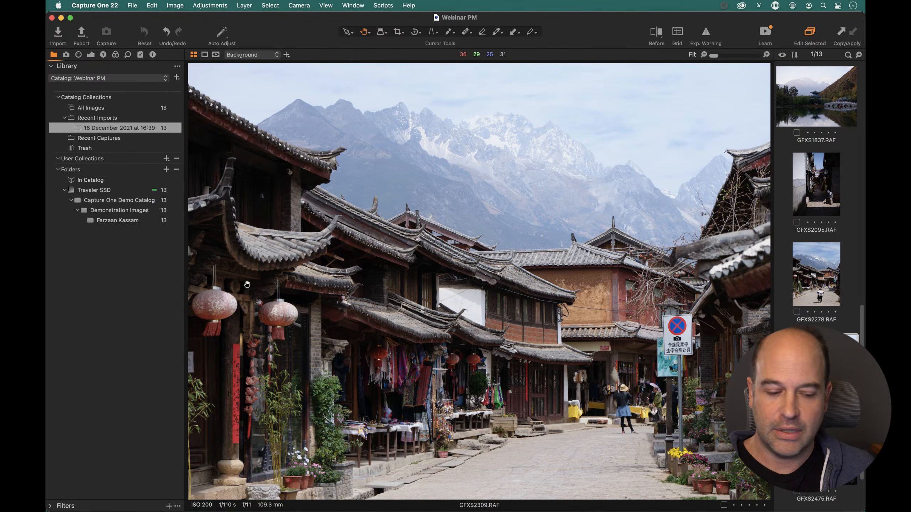
# - Switch to Finder and open Traveler SSD, Capture One Demo Catalog, Demonstration Images, and the photographer's folder that holds the imported RAF files
pyautogui.press('super+Tab')
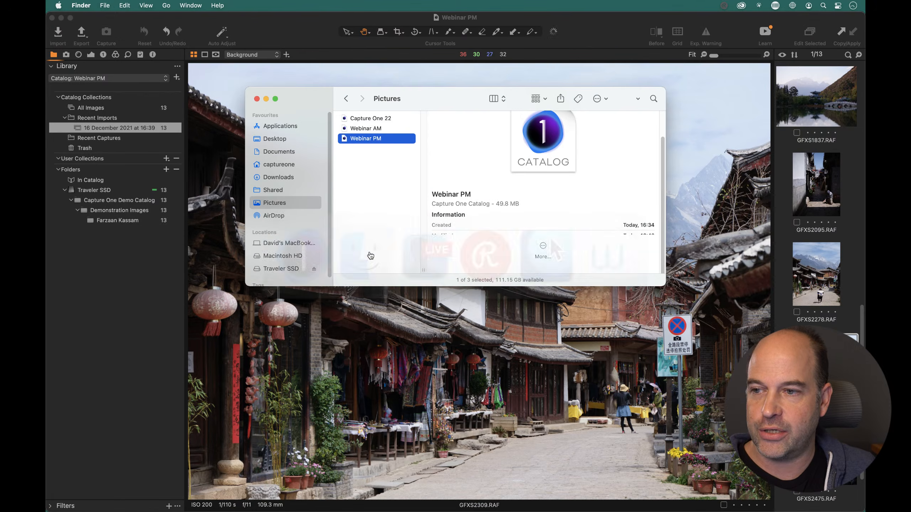
pyautogui.click(301, 266)
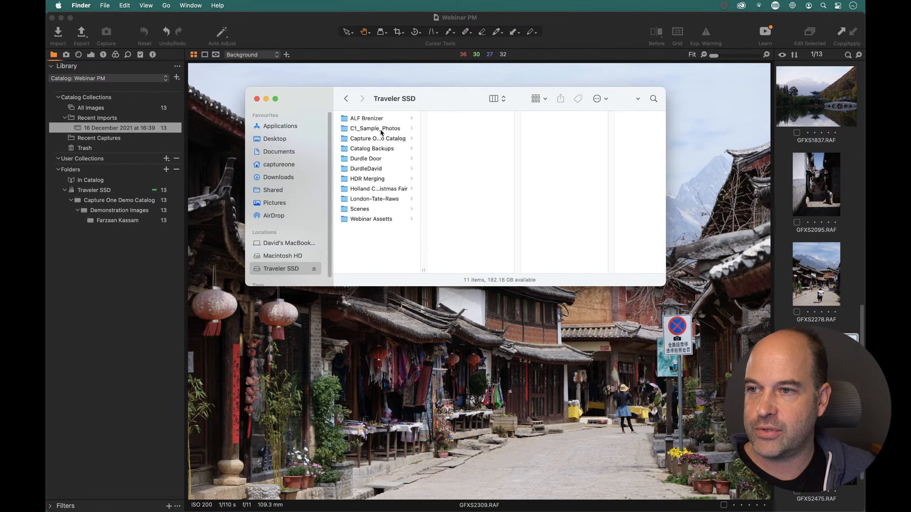
pyautogui.click(382, 139)
pyautogui.click(456, 129)
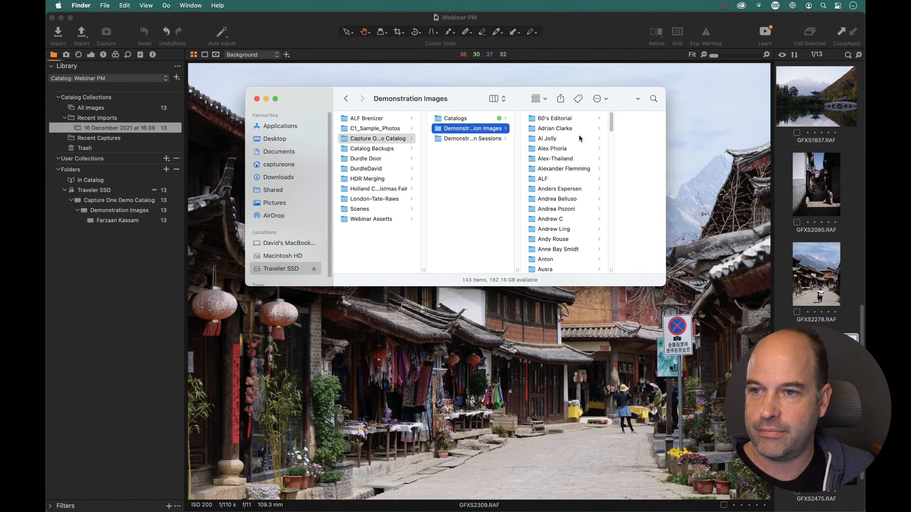
pyautogui.scroll(-10, 578, 200)
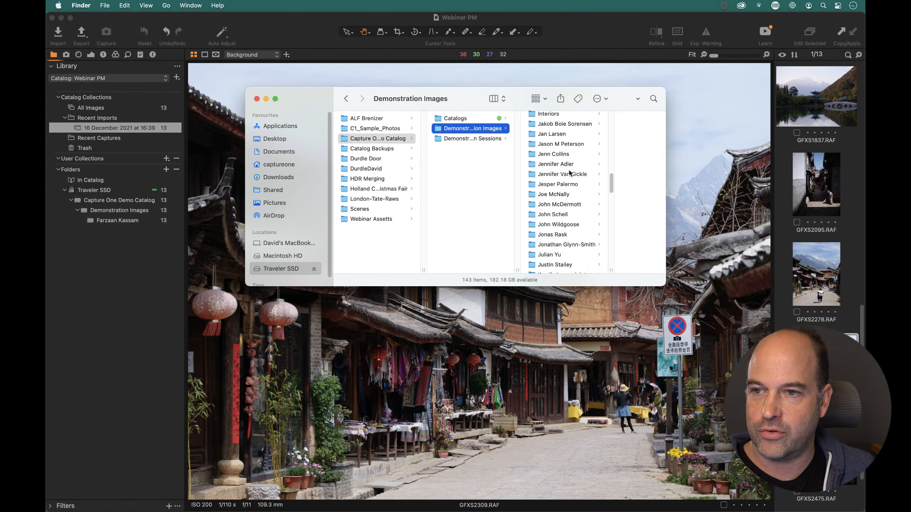
pyautogui.scroll(5, 572, 174)
pyautogui.click(561, 151)
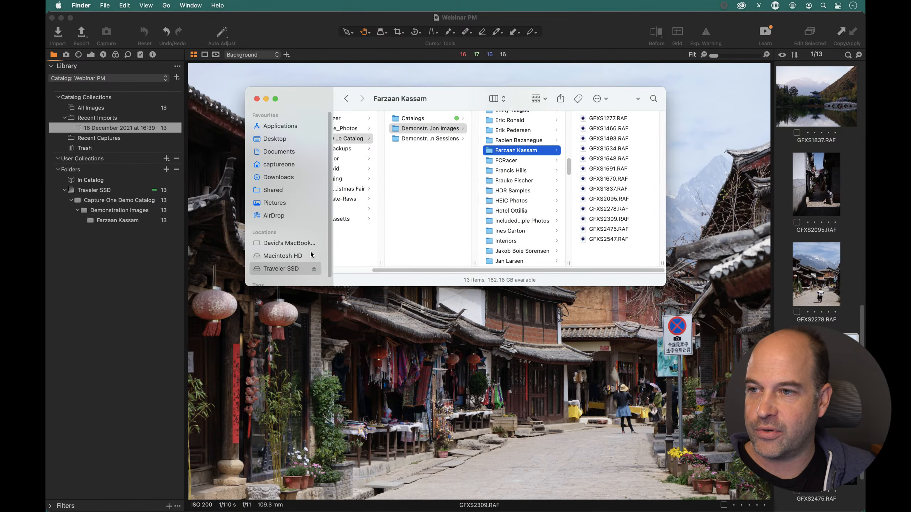
# - Retrace the path from Capture One Demo Catalog through Demonstration Images to the photographer's folder, and return to Capture One
pyautogui.click(364, 141)
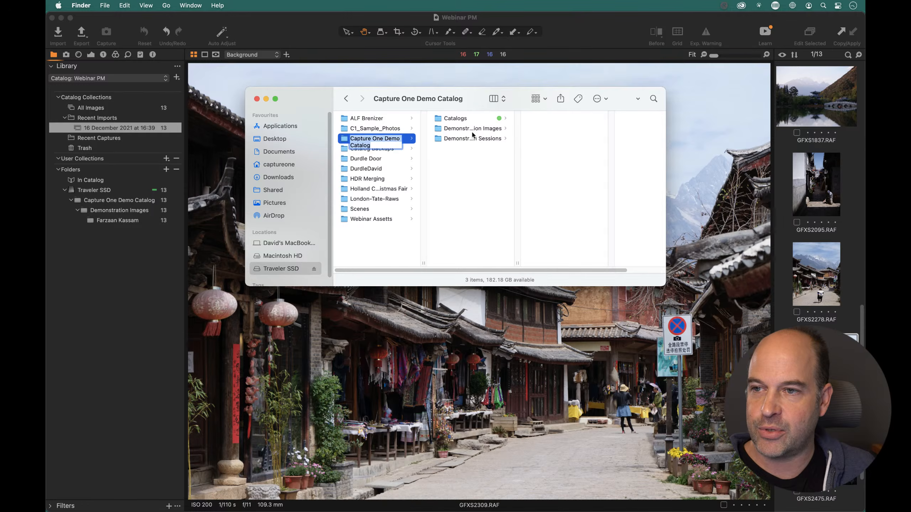
pyautogui.click(488, 132)
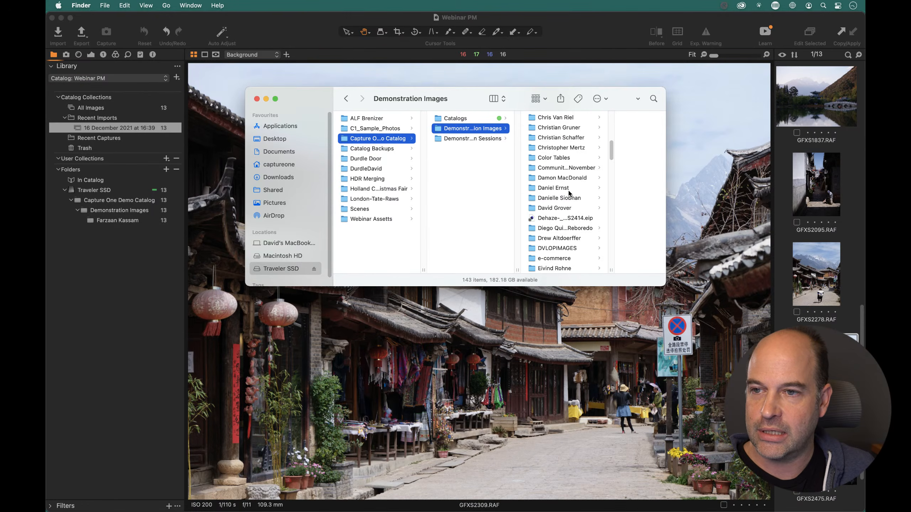
pyautogui.scroll(-5, 568, 194)
pyautogui.click(547, 160)
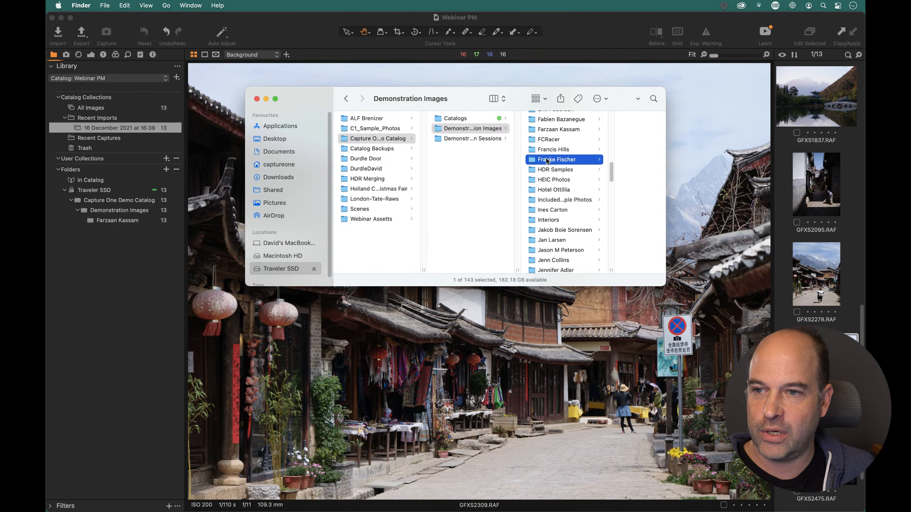
pyautogui.click(515, 130)
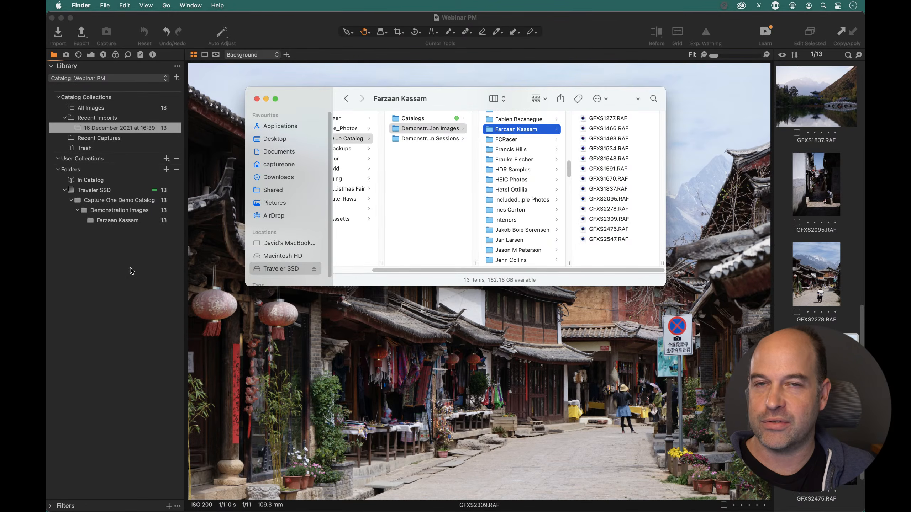
pyautogui.click(117, 305)
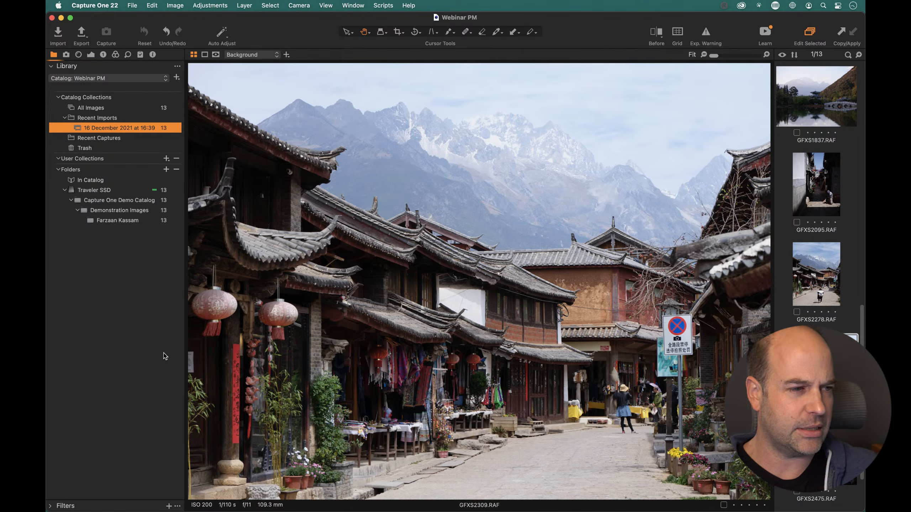
# - Open the image importer, look through the card's thumbnails, and show DSCF0073.RAF in the large viewer
pyautogui.press('super+shift+i')
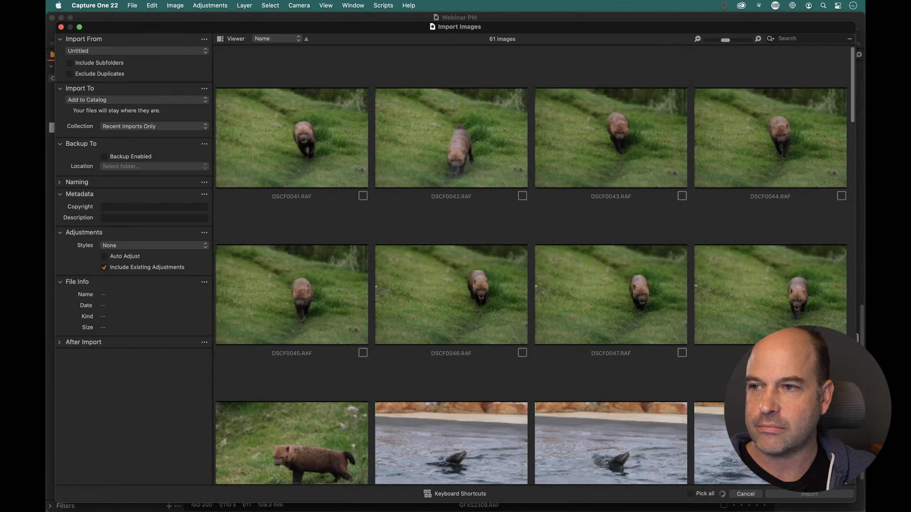
pyautogui.scroll(-20, 612, 286)
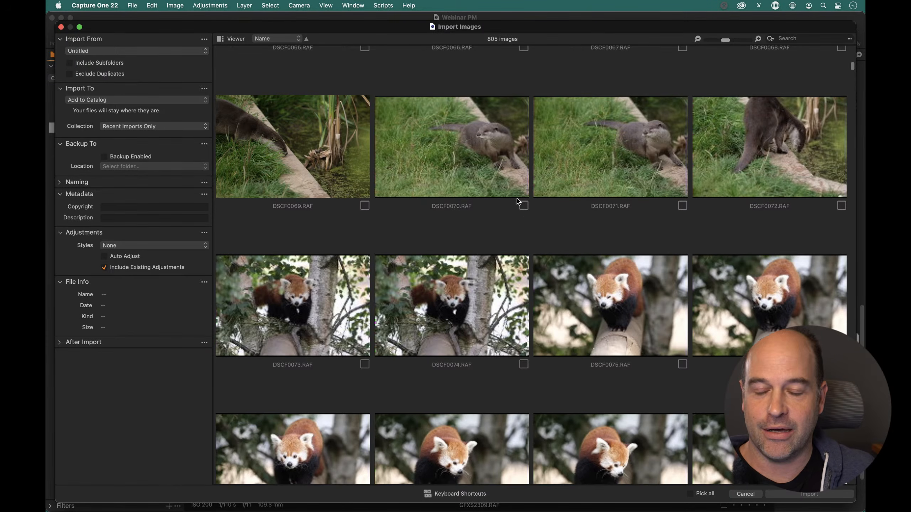
pyautogui.scroll(-5, 499, 190)
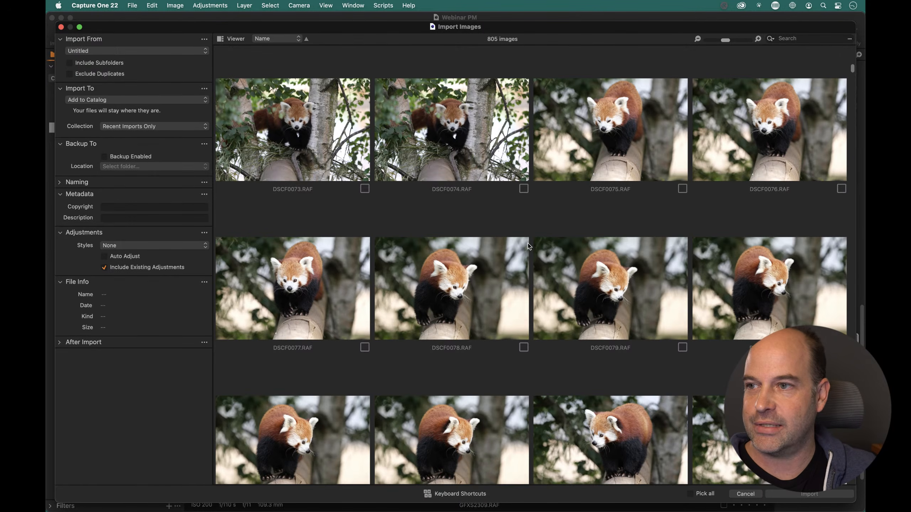
pyautogui.click(322, 141)
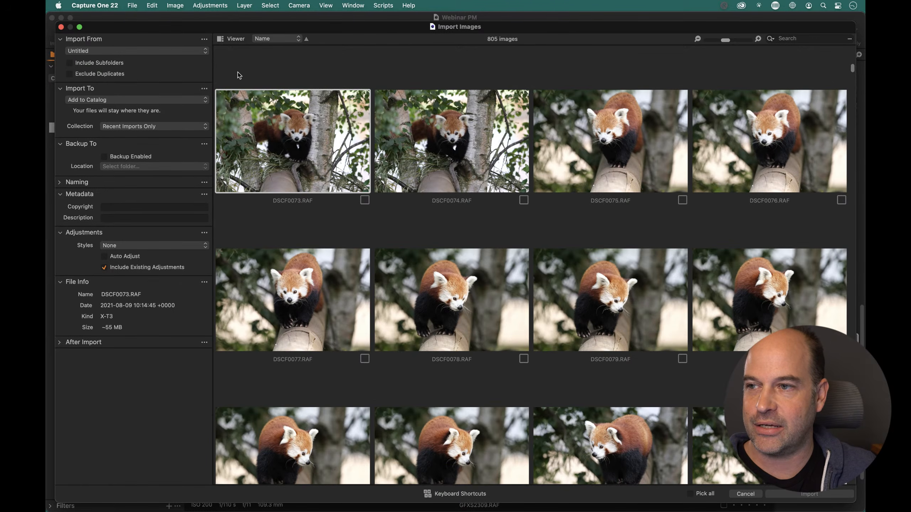
pyautogui.click(237, 39)
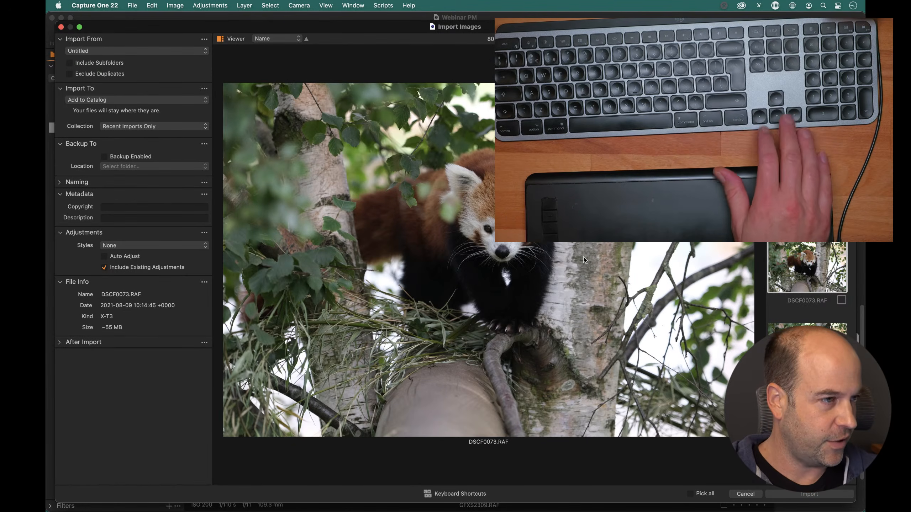
# - Page back and forth through the red panda images between DSCF0073.RAF and DSCF0094.RAF, ending on DSCF0077.RAF
pyautogui.press('Down')
pyautogui.press('Down')
pyautogui.press('Down')
pyautogui.press('Down')
pyautogui.press('Down')
pyautogui.press('Down')
pyautogui.press('Down')
pyautogui.press('Down')
pyautogui.press('Down')
pyautogui.press('Down')
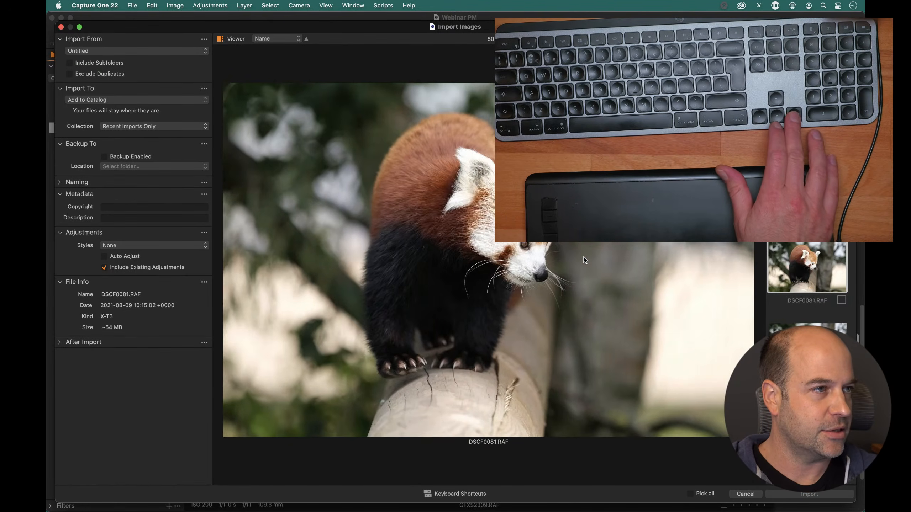
pyautogui.press('Left')
pyautogui.press('Left')
pyautogui.press('Left')
pyautogui.press('Left')
pyautogui.press('Left')
pyautogui.press('Left')
pyautogui.press('Left')
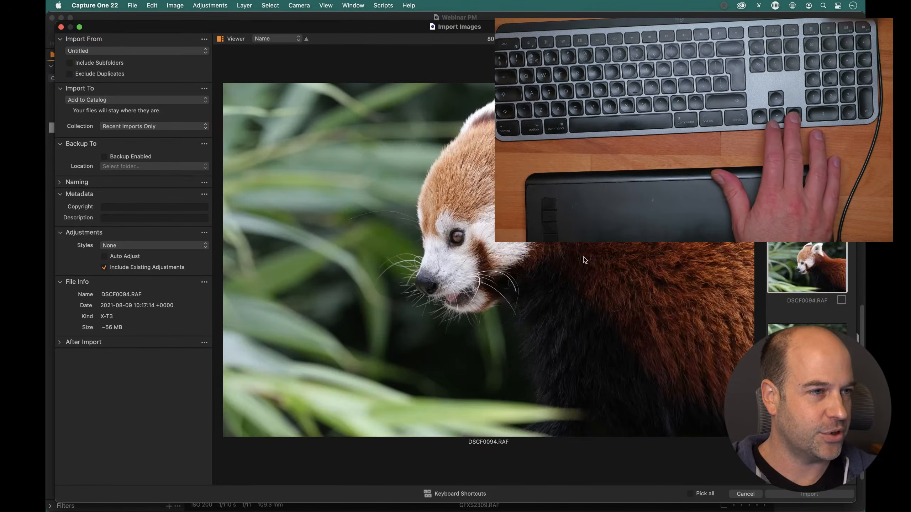
pyautogui.press('Left')
pyautogui.press('Left')
pyautogui.press('Left')
pyautogui.press('Left')
pyautogui.press('Left')
pyautogui.press('Left')
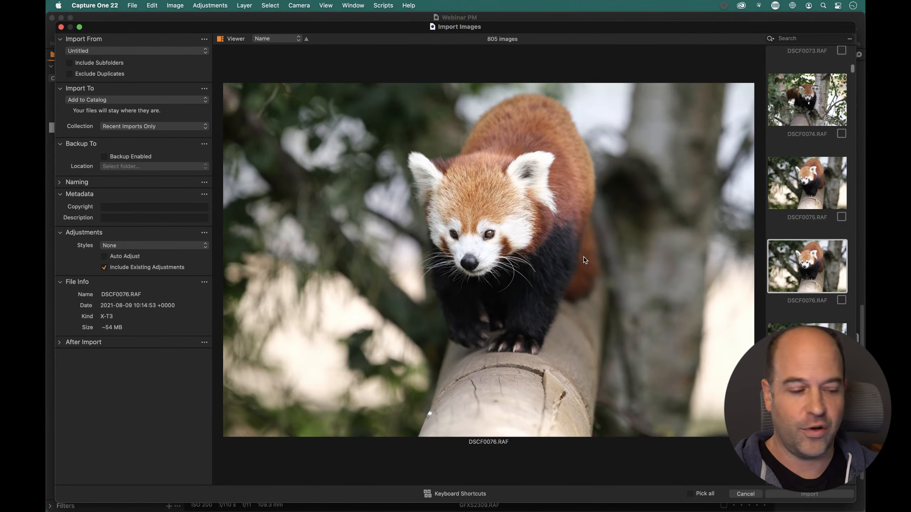
pyautogui.press('Up')
pyautogui.press('Up')
pyautogui.press('Up')
pyautogui.press('Up')
pyautogui.press('Down')
pyautogui.press('Down')
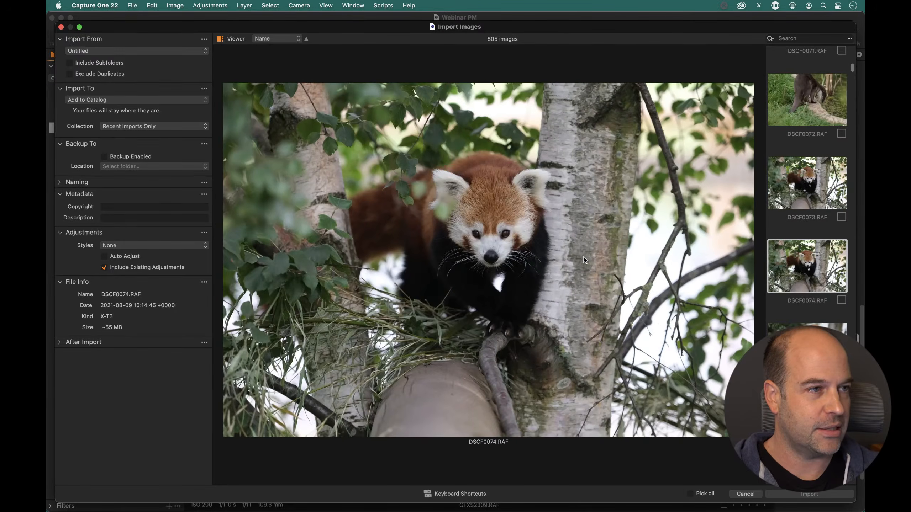
pyautogui.press('Down')
pyautogui.press('Down')
pyautogui.press('Down')
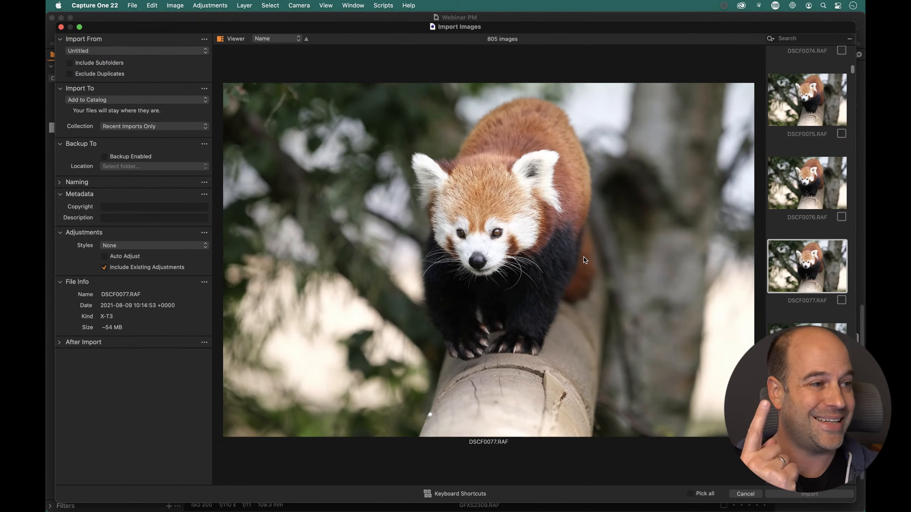
# - Pick DSCF0077.RAF and DSCF0079.RAF for import, and remove the pick from DSCF0078.RAF after comparing it
pyautogui.press('space')
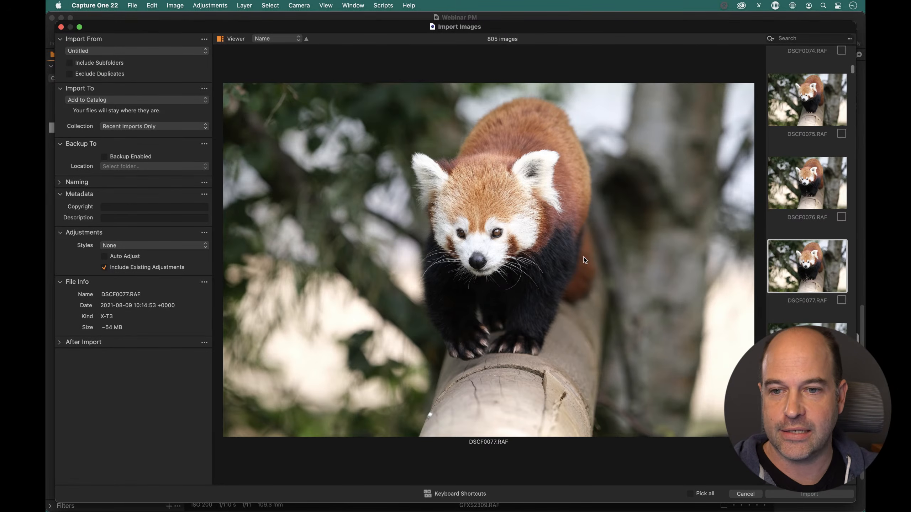
pyautogui.press('Down')
pyautogui.press('space')
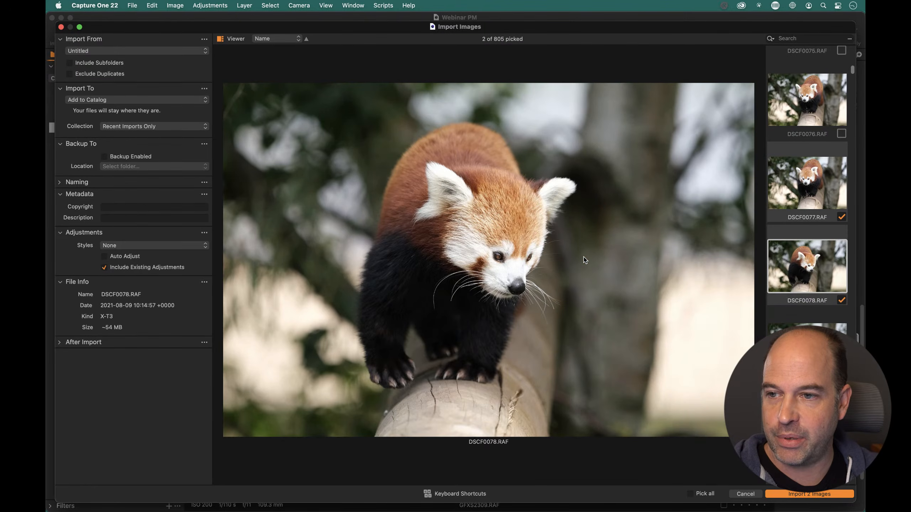
pyautogui.press('Up')
pyautogui.press('Down')
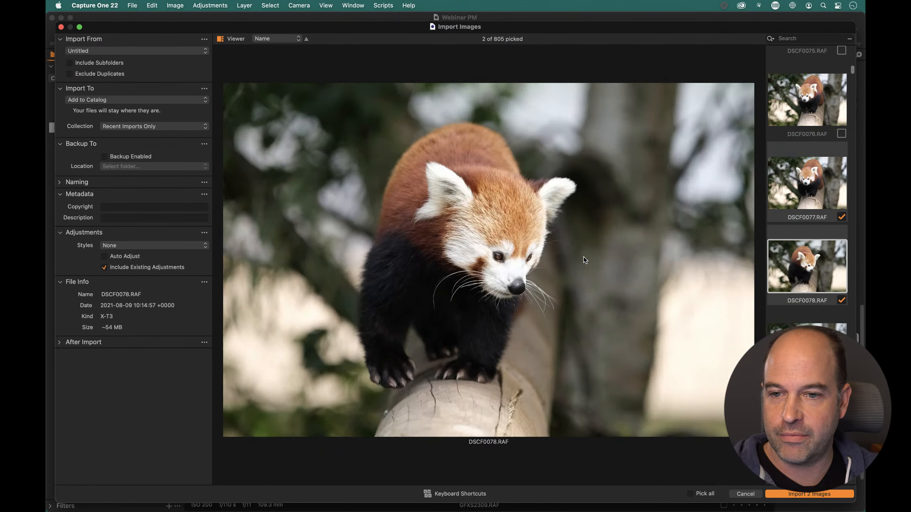
pyautogui.press('space')
pyautogui.press('Down')
pyautogui.press('space')
pyautogui.press('Down')
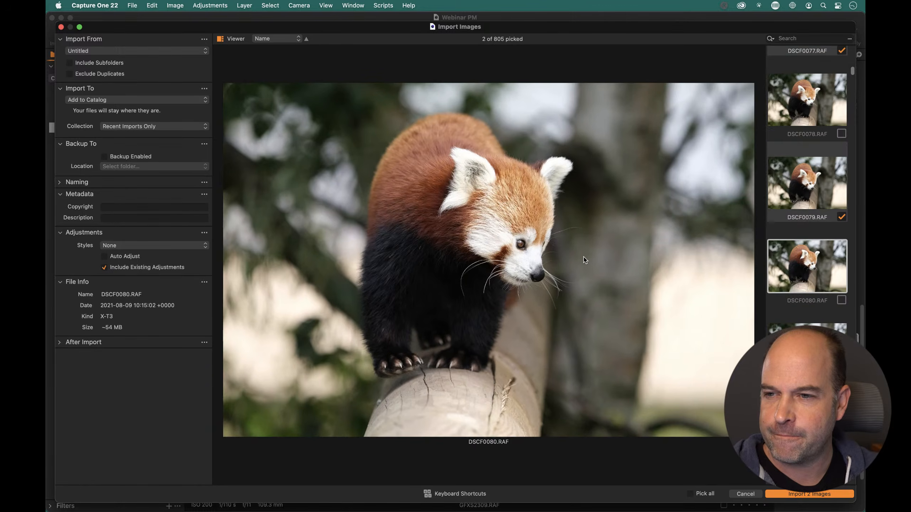
# - Pick DSCF0080.RAF, DSCF0084.RAF and DSCF0090.RAF for import
pyautogui.press('space')
pyautogui.press('Down')
pyautogui.press('Down')
pyautogui.press('Down')
pyautogui.press('Down')
pyautogui.press('space')
pyautogui.press('Down')
pyautogui.press('Down')
pyautogui.press('Down')
pyautogui.press('Down')
pyautogui.press('Down')
pyautogui.press('Down')
pyautogui.press('Down')
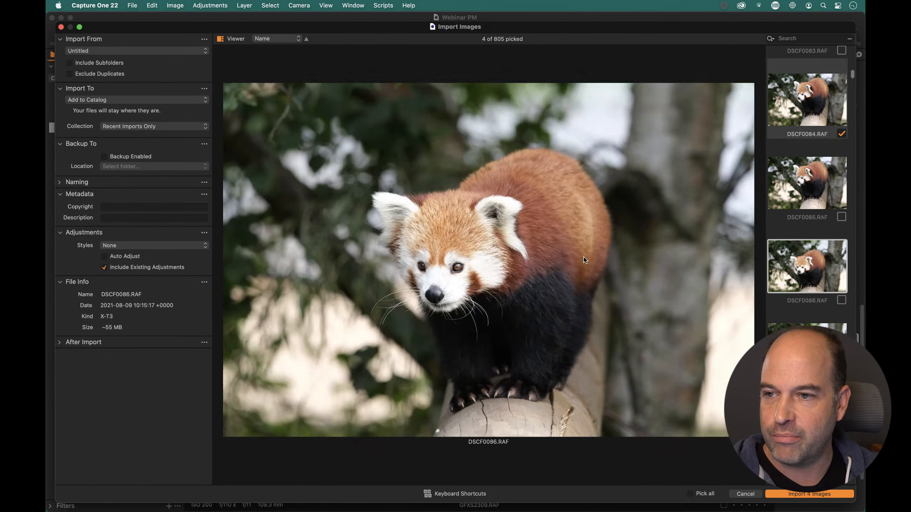
pyautogui.press('Down')
pyautogui.press('space')
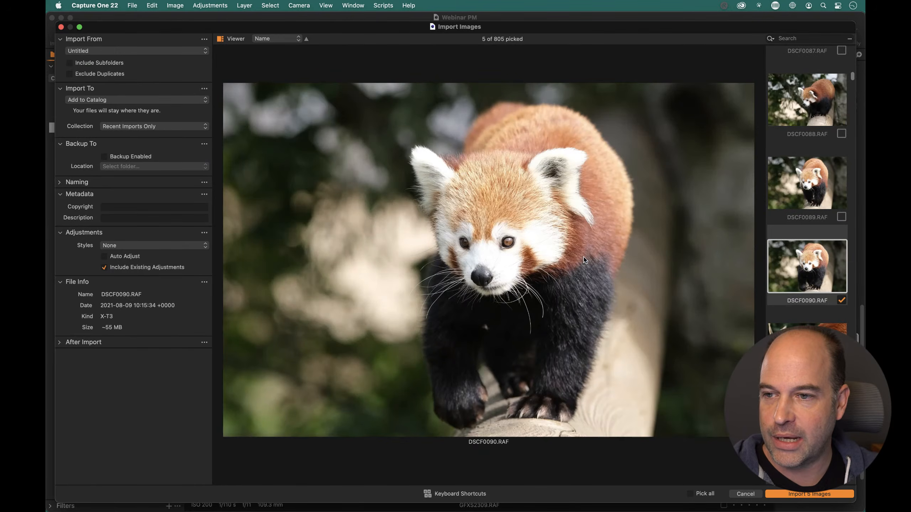
# - Pick DSCF0094.RAF, DSCF0095.RAF and DSCF0097.RAF for import, skipping DSCF0096.RAF
pyautogui.press('Down')
pyautogui.press('Down')
pyautogui.press('Up')
pyautogui.press('Up')
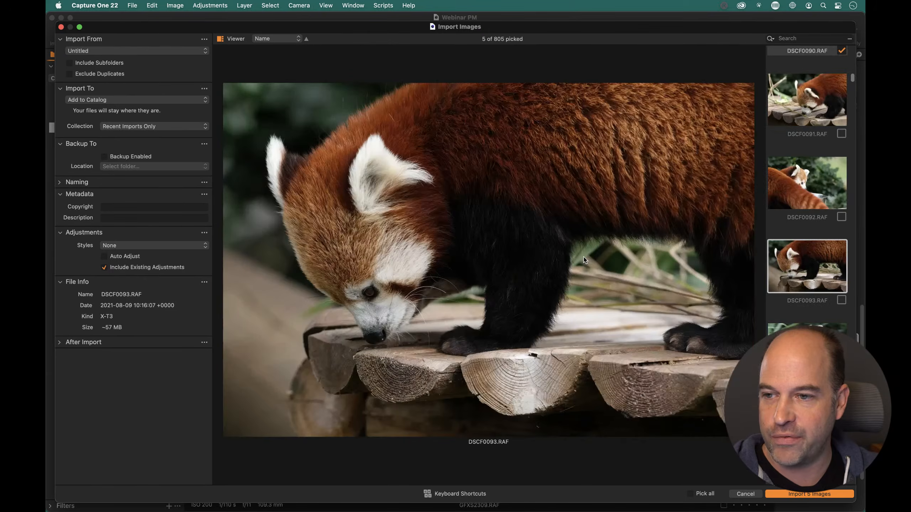
pyautogui.press('Down')
pyautogui.press('Down')
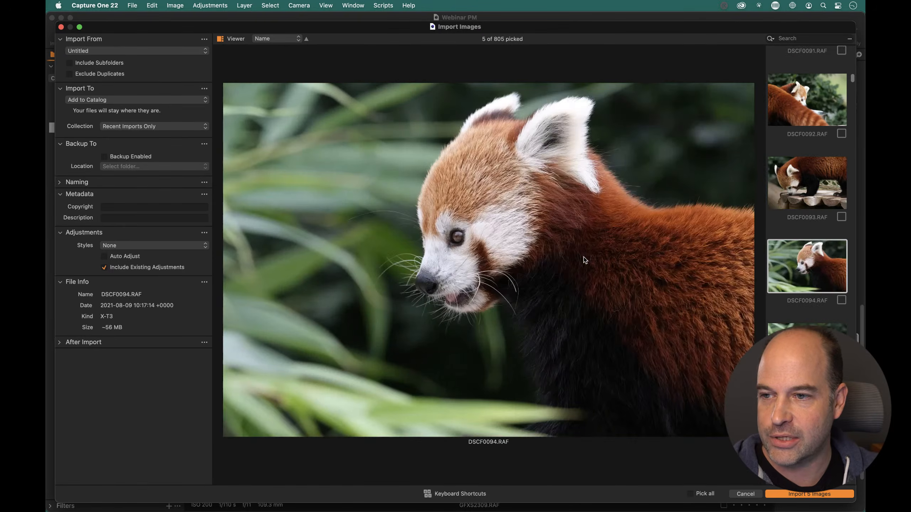
pyautogui.press('space')
pyautogui.press('Down')
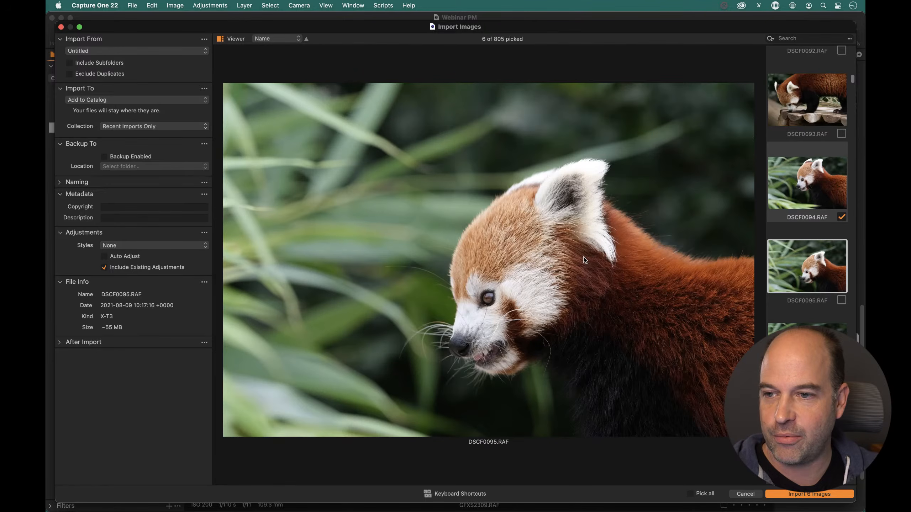
pyautogui.press('space')
pyautogui.press('Down')
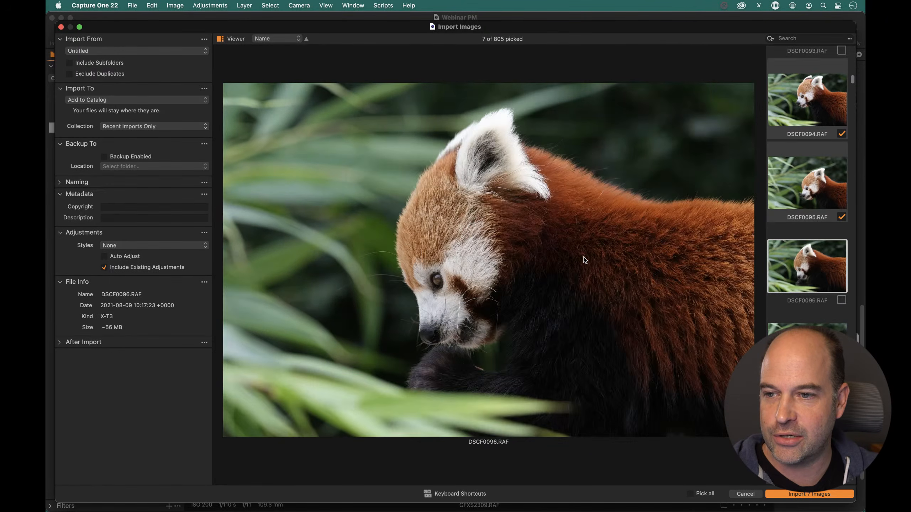
pyautogui.press('Down')
pyautogui.press('Down')
pyautogui.press('Up')
pyautogui.press('space')
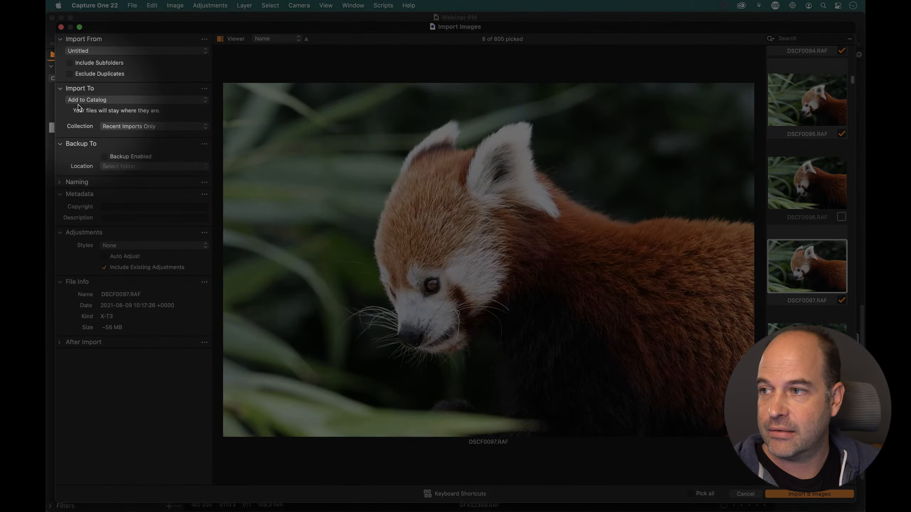
# - Choose Copy to Folder as the import destination and create a folder named My Photo Library inside Pictures
pyautogui.click(119, 100)
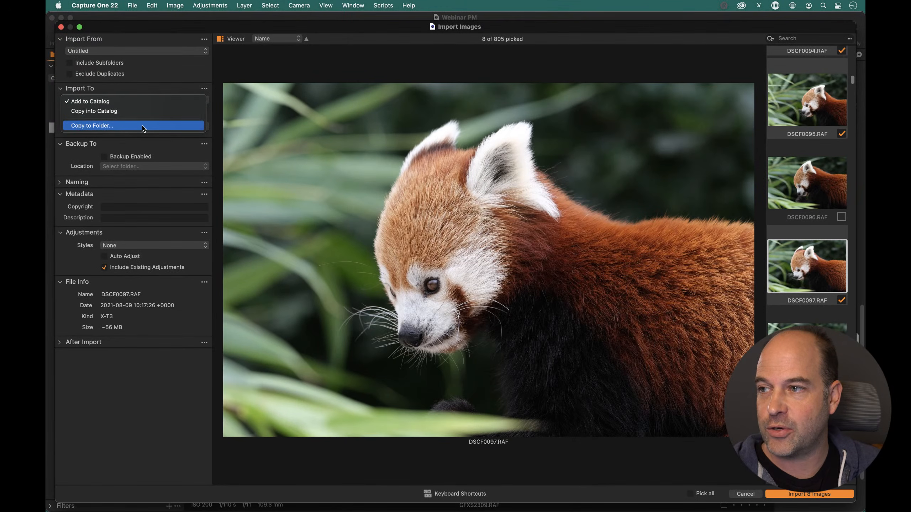
pyautogui.click(142, 125)
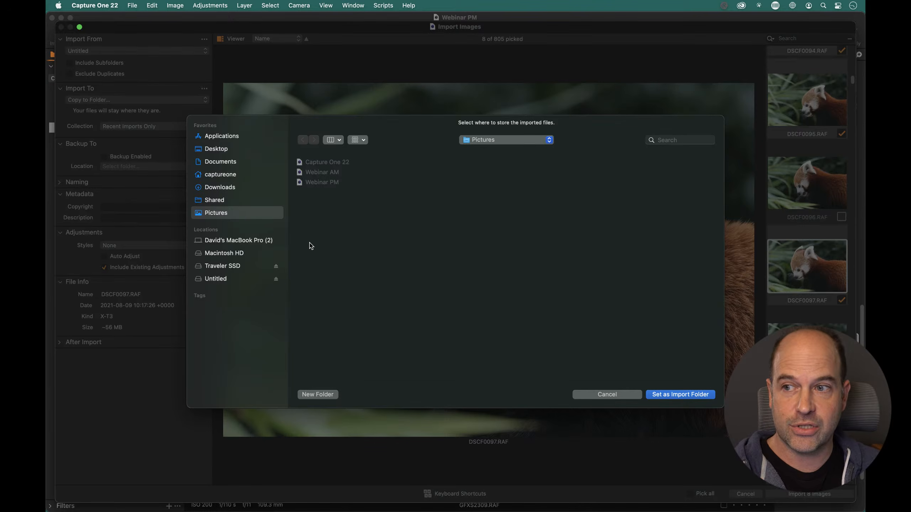
pyautogui.click(322, 395)
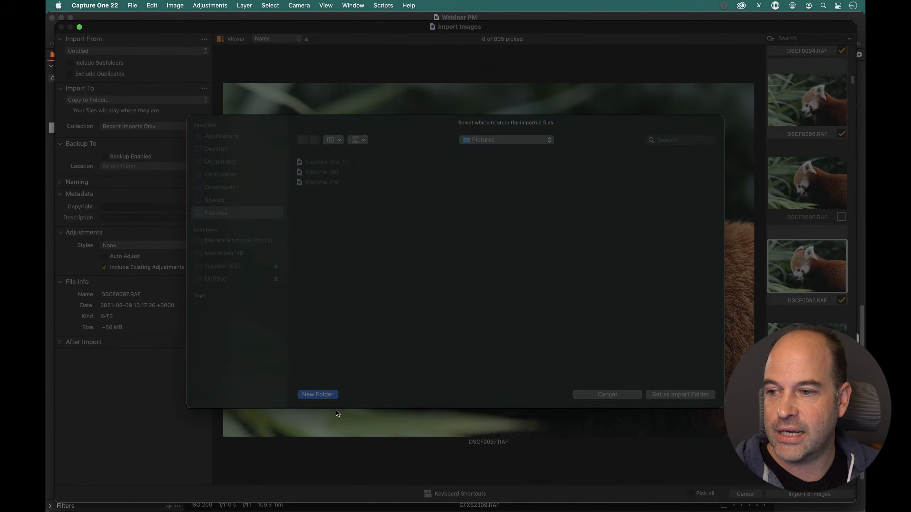
pyautogui.write('My ')
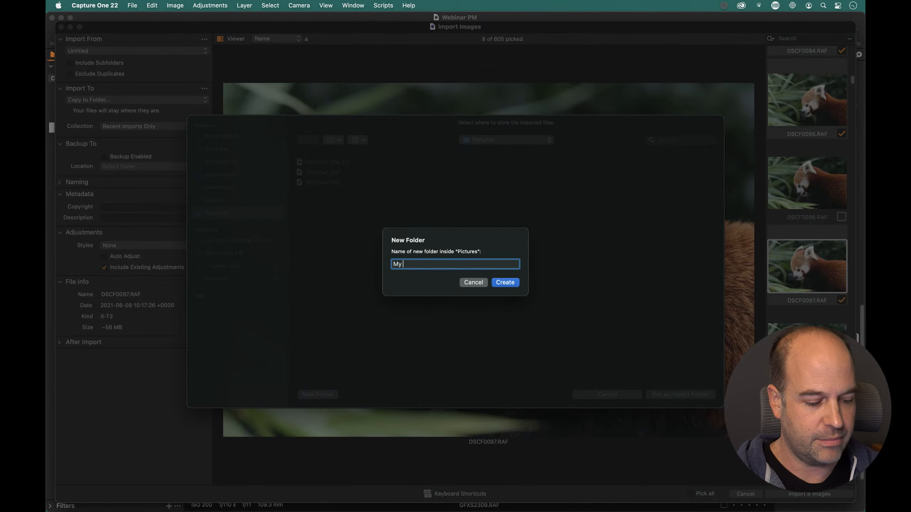
pyautogui.write('Photo Lib')
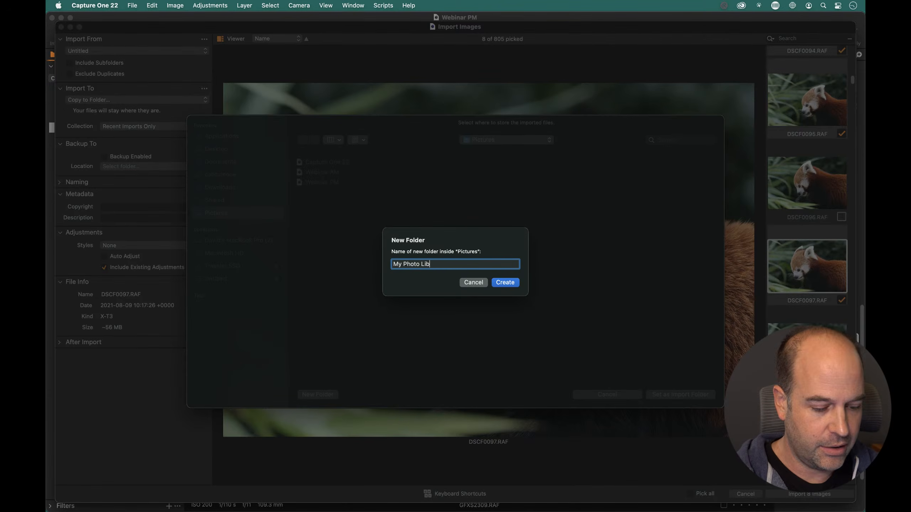
pyautogui.write('rary')
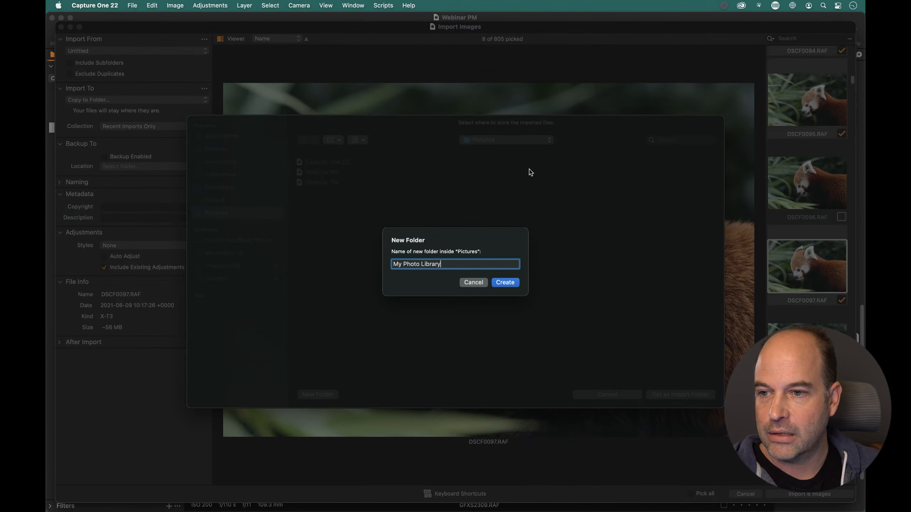
pyautogui.click(504, 283)
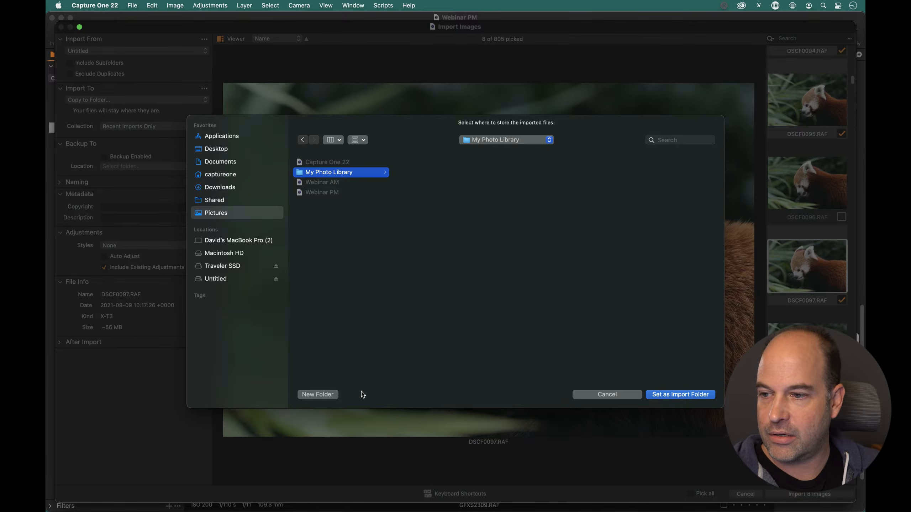
# - Create a Red Panda folder inside My Photo Library and set it as the import folder
pyautogui.click(326, 394)
pyautogui.write('Re')
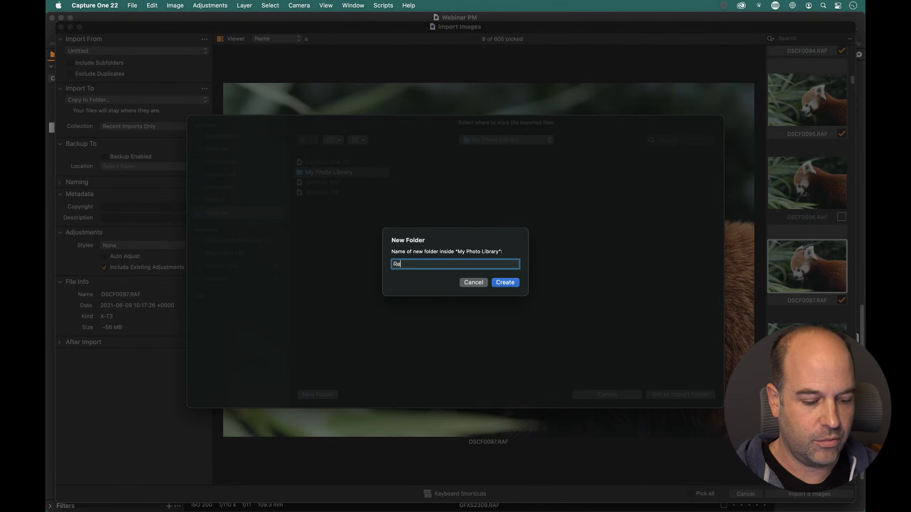
pyautogui.write('s')
pyautogui.press('BackSpace')
pyautogui.write('d P')
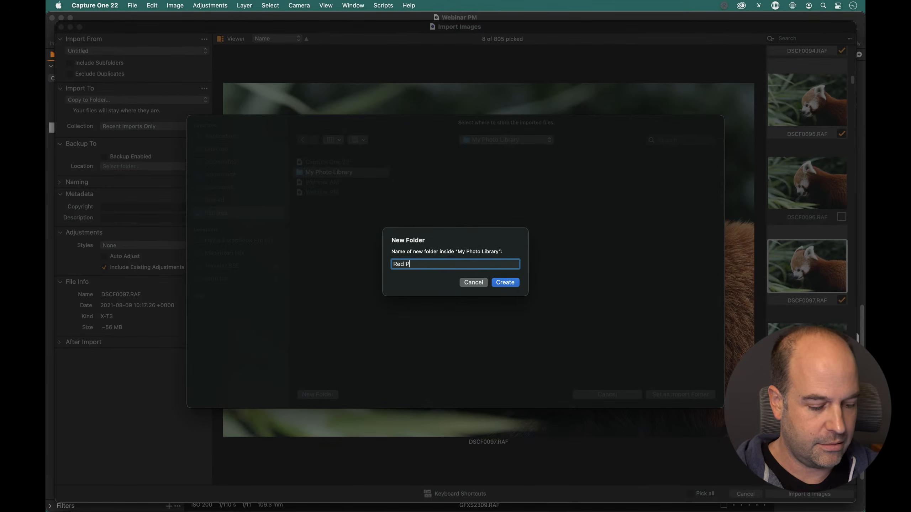
pyautogui.write('anda')
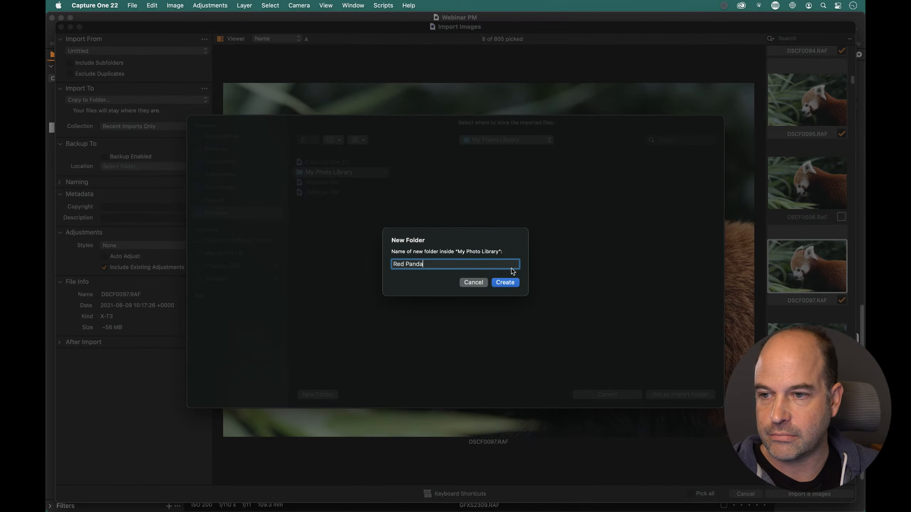
pyautogui.click(505, 283)
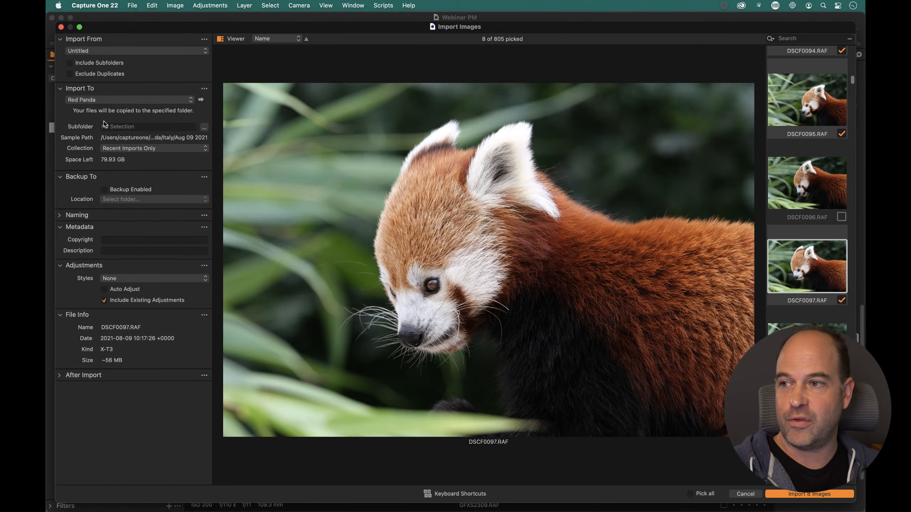
# - Clear the existing format for the import subfolder and look through the available naming tokens
pyautogui.click(204, 127)
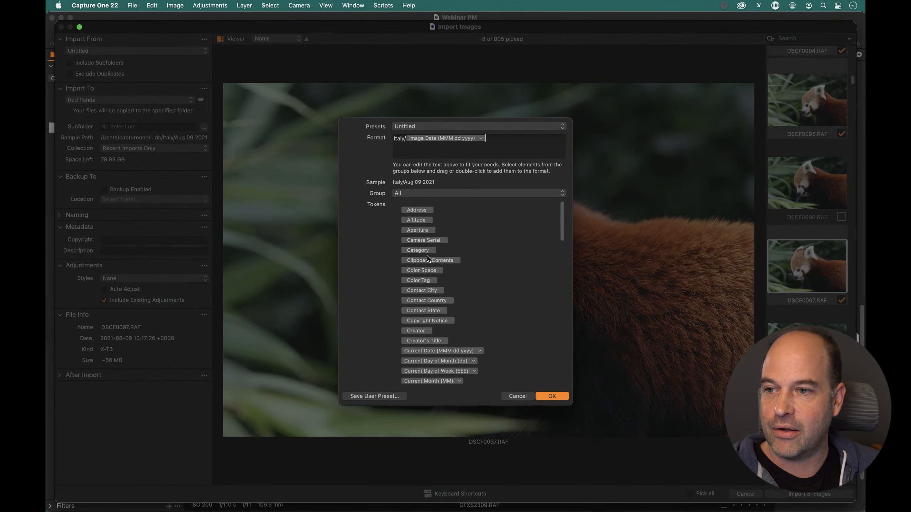
pyautogui.scroll(-10, 445, 305)
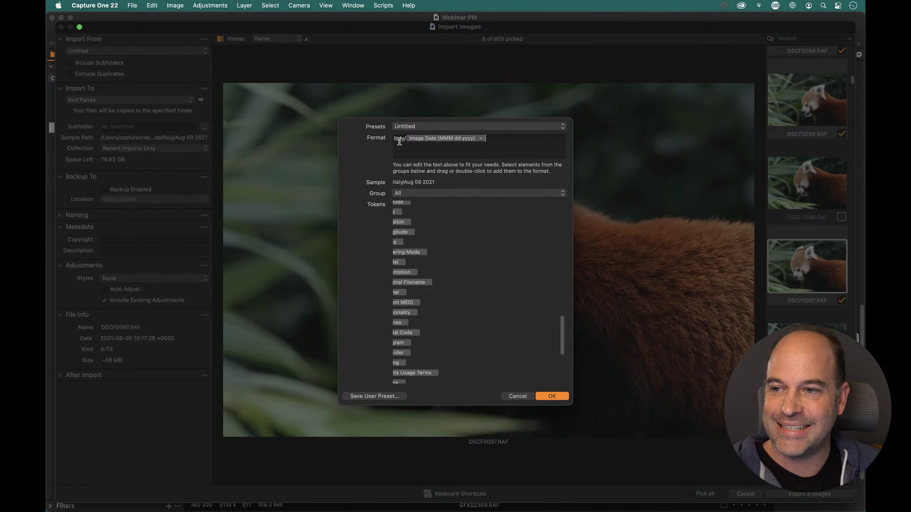
pyautogui.moveTo(499, 138); pyautogui.dragTo(332, 131)
pyautogui.press('BackSpace')
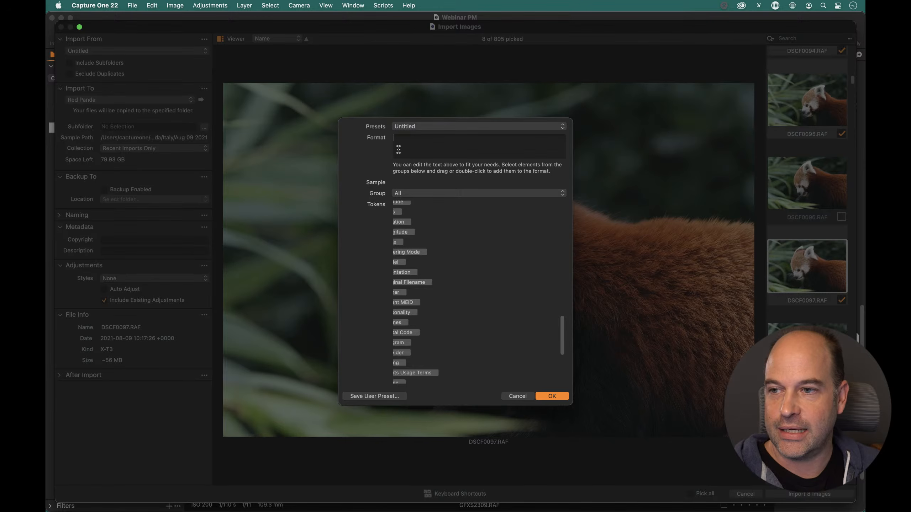
pyautogui.hscroll(-3, 428, 353)
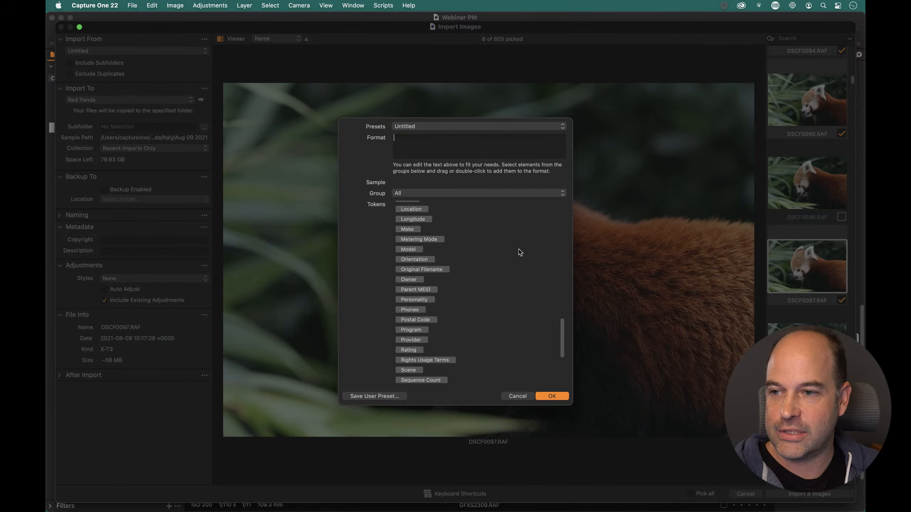
pyautogui.scroll(5, 457, 282)
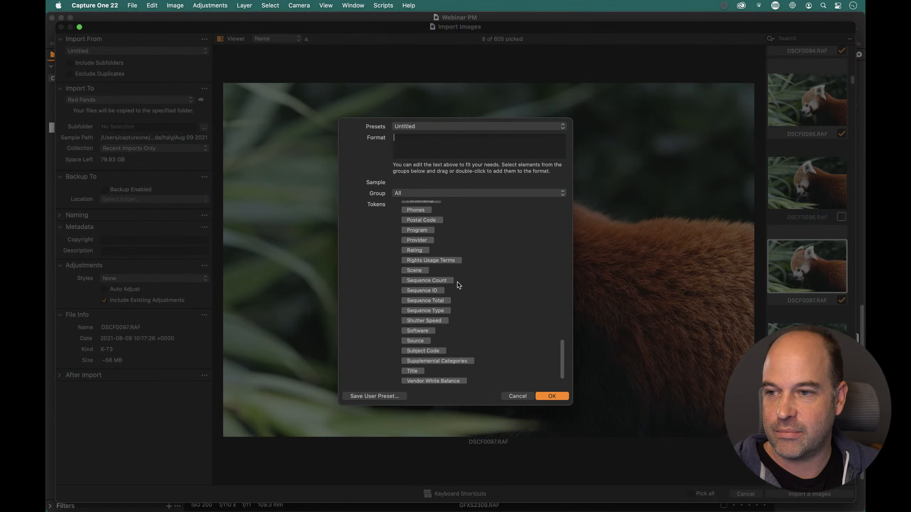
# - Set the subfolder format to the Image Date token from the Date and Time group, using the yy-MM-dd format
pyautogui.click(460, 193)
pyautogui.click(463, 223)
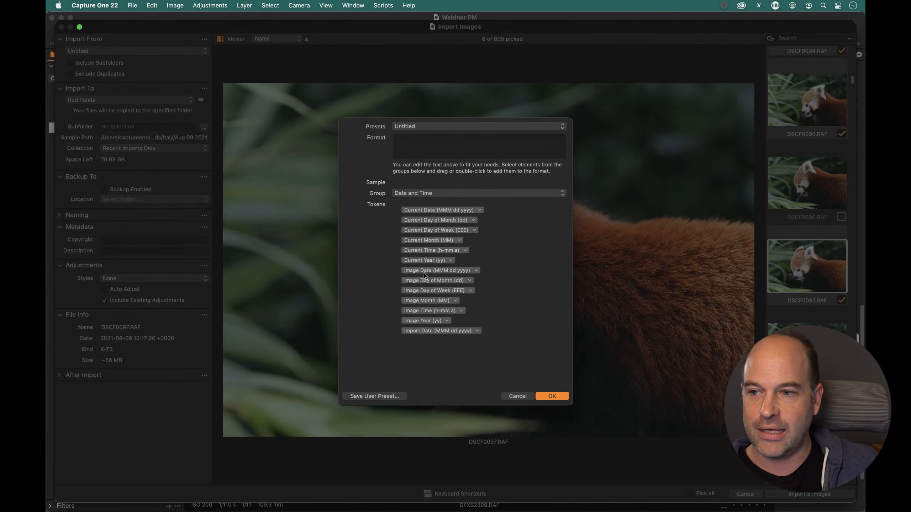
pyautogui.moveTo(421, 273); pyautogui.dragTo(432, 143)
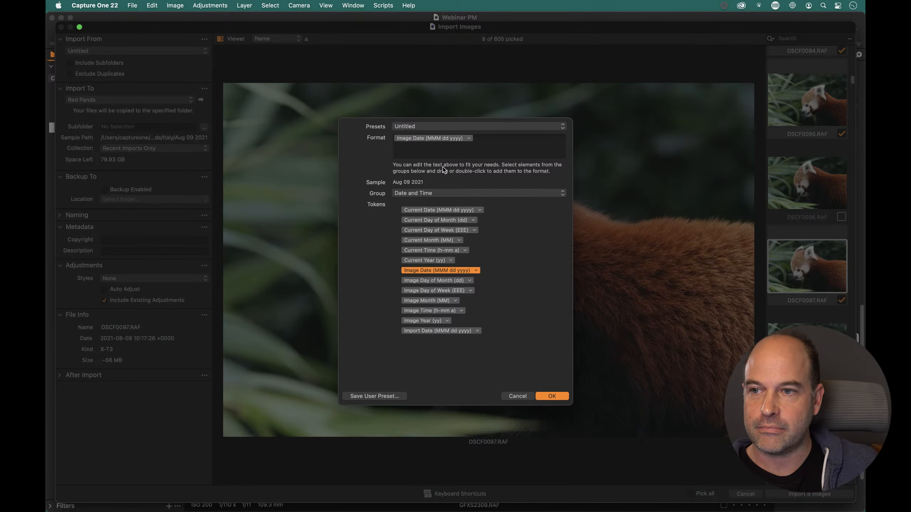
pyautogui.click(469, 138)
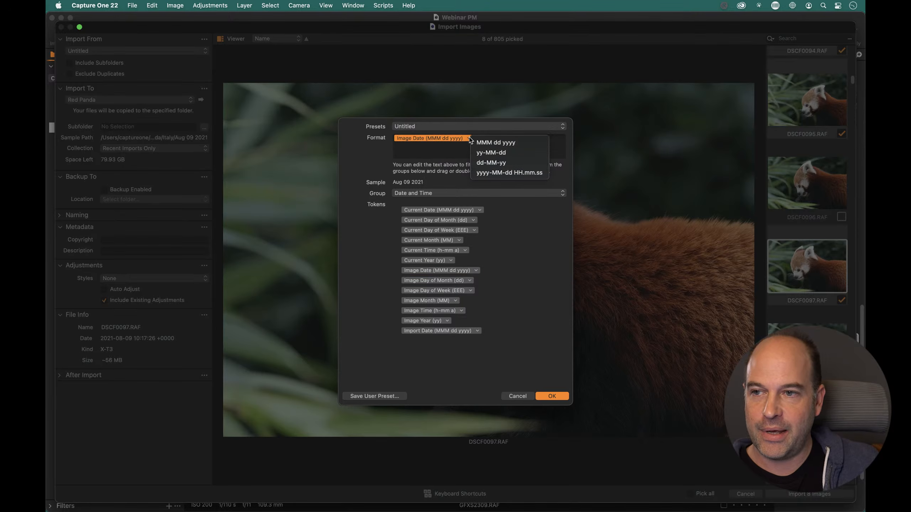
pyautogui.click(479, 153)
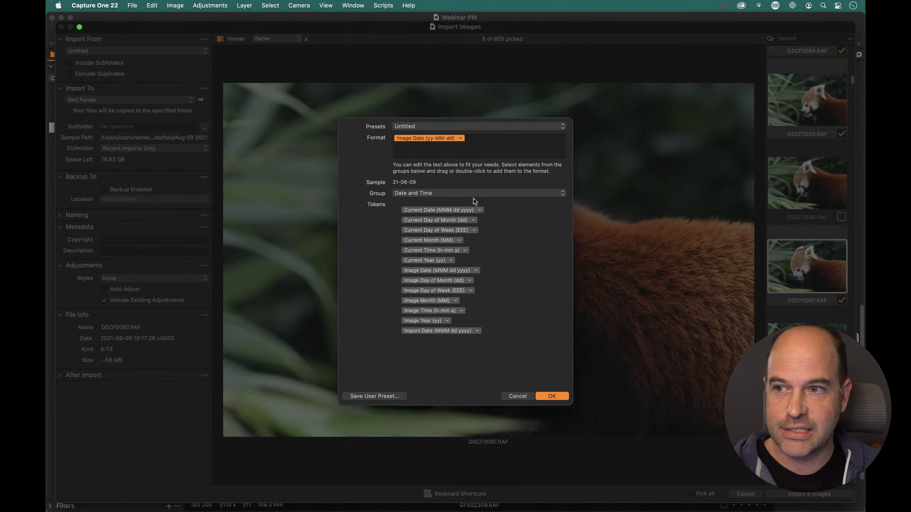
pyautogui.click(553, 396)
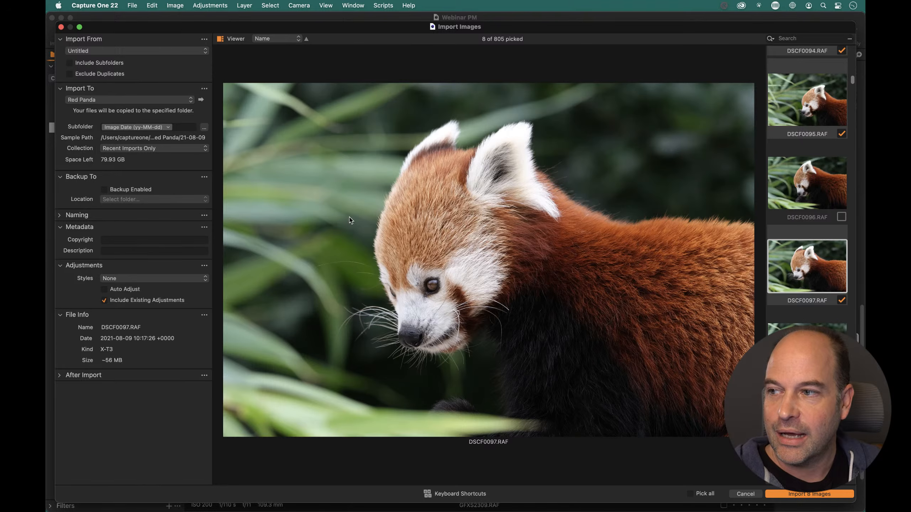
# - Check the file naming settings, import the eight picked images and view DSCF0095.RAF in the catalog
pyautogui.click(66, 215)
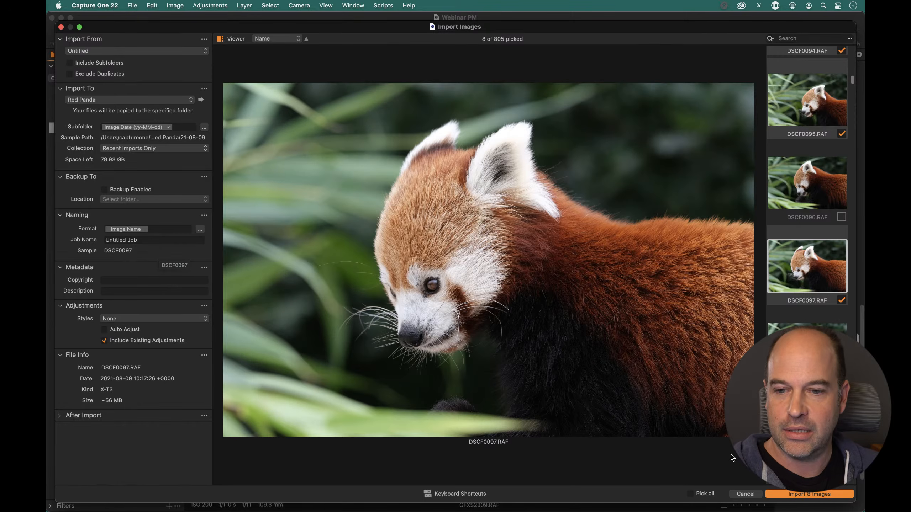
pyautogui.click(801, 494)
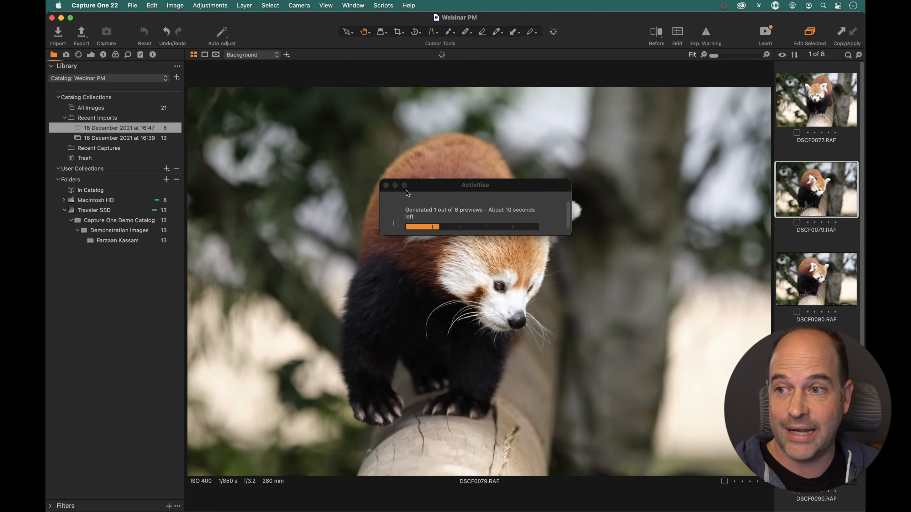
pyautogui.click(386, 186)
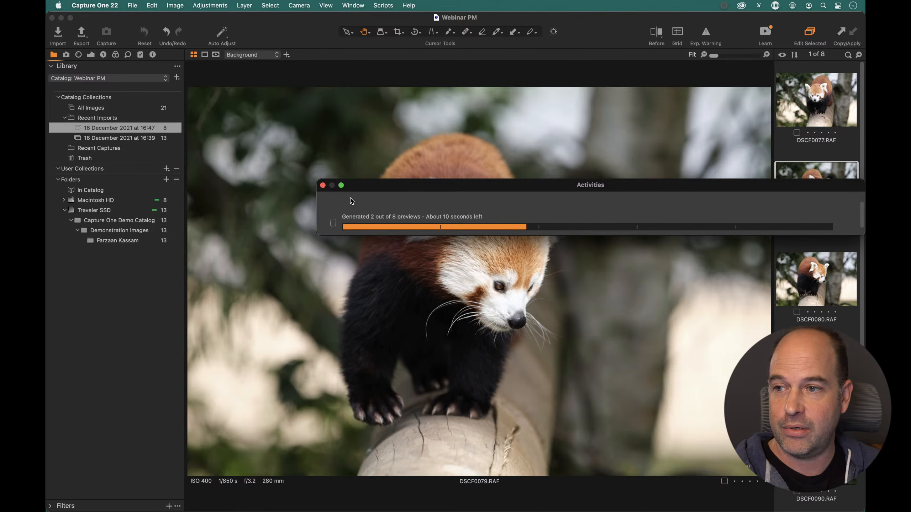
pyautogui.click(324, 185)
pyautogui.scroll(-6, 811, 388)
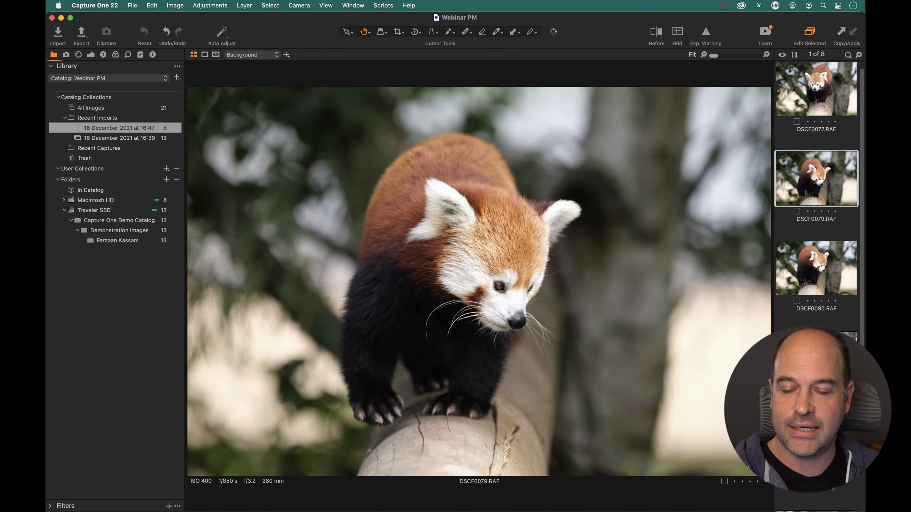
pyautogui.click(816, 399)
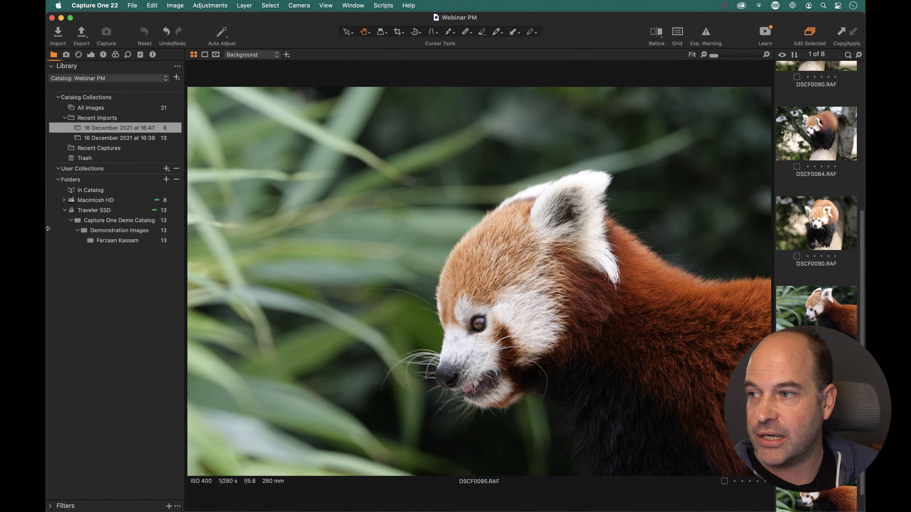
# - Expand the Macintosh HD folder tree down to the 21-08-09 folder in Red Panda and view DSCF0079.RAF there
pyautogui.click(64, 200)
pyautogui.click(71, 210)
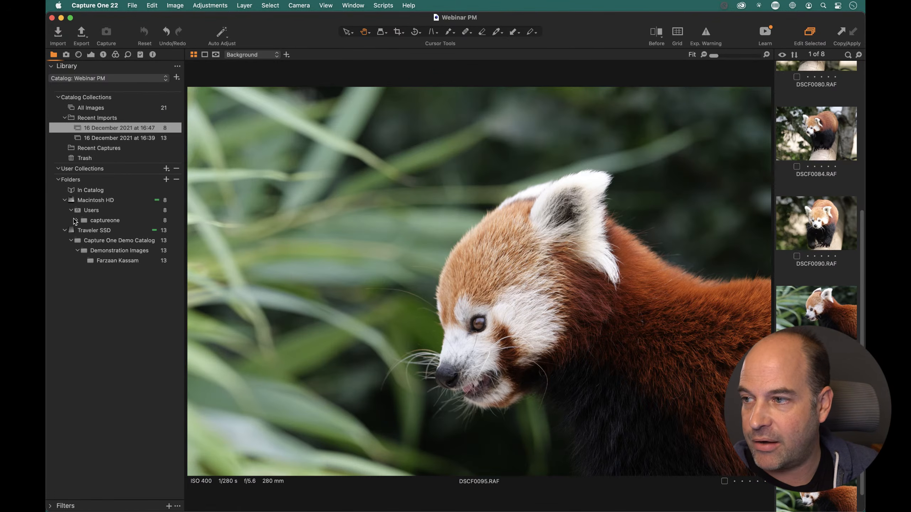
pyautogui.click(75, 221)
pyautogui.click(77, 221)
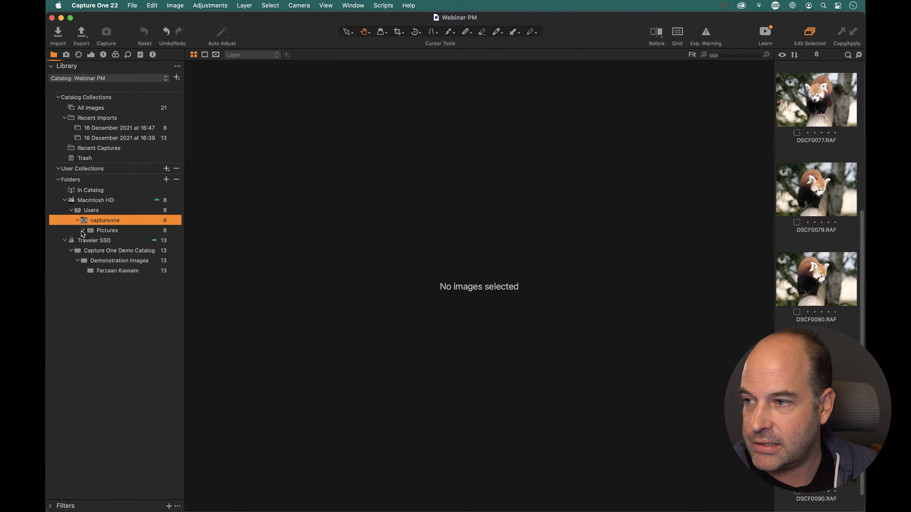
pyautogui.click(83, 230)
pyautogui.click(90, 240)
pyautogui.click(96, 250)
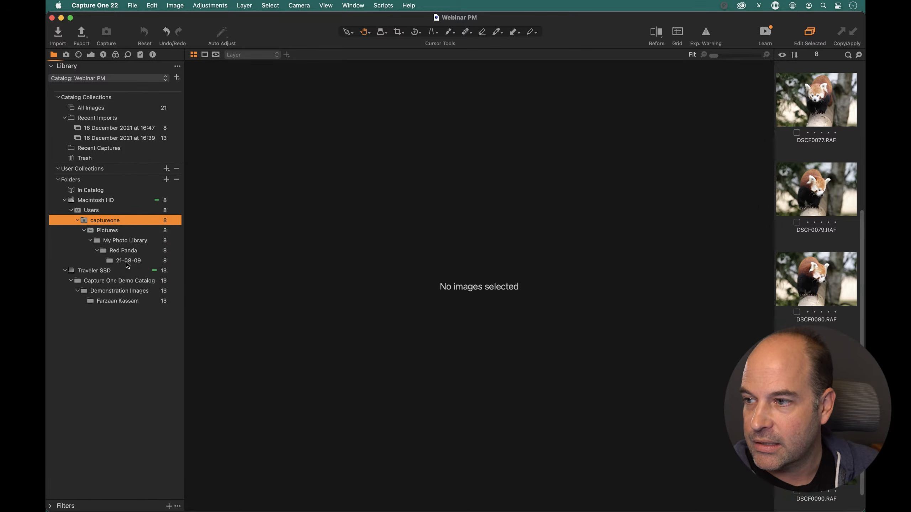
pyautogui.click(126, 262)
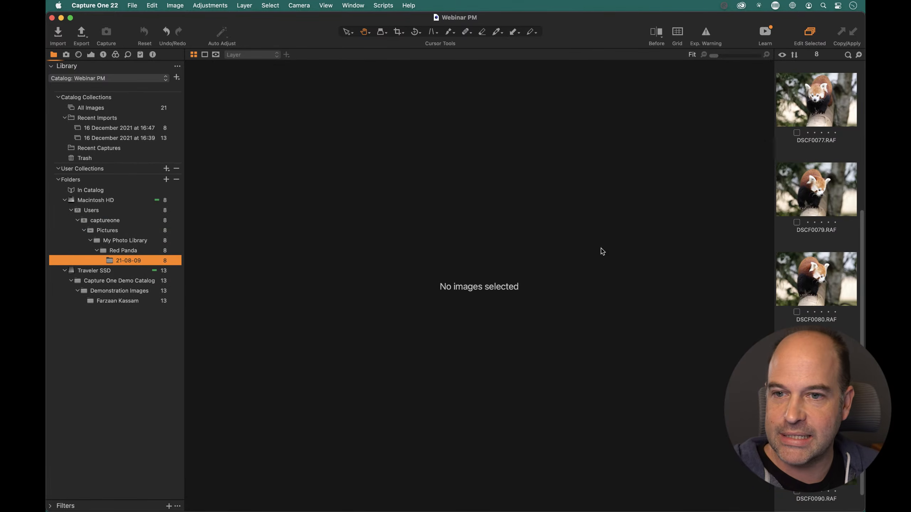
pyautogui.click(838, 184)
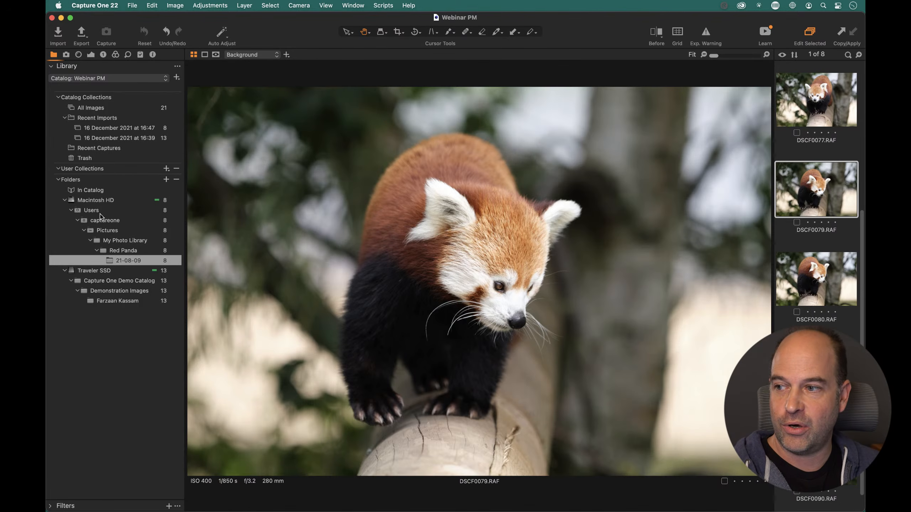
# - View GFXS1493.RAF and GFXS1534.RAF in the photographer's folder under Demonstration Images, and show All Images
pyautogui.click(132, 303)
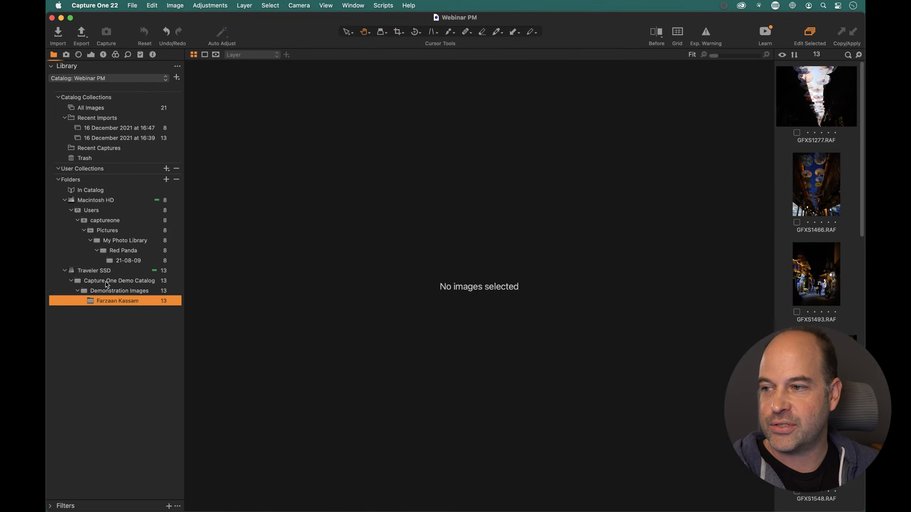
pyautogui.click(821, 271)
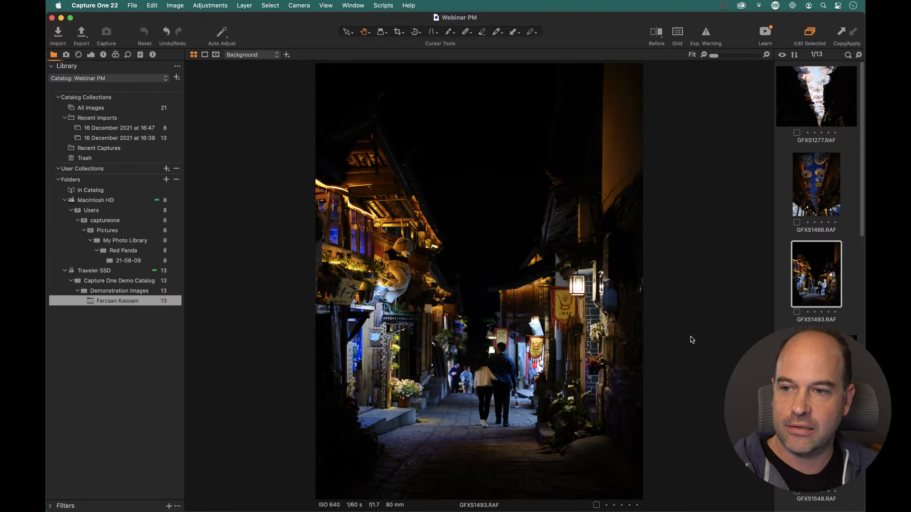
pyautogui.press('Down')
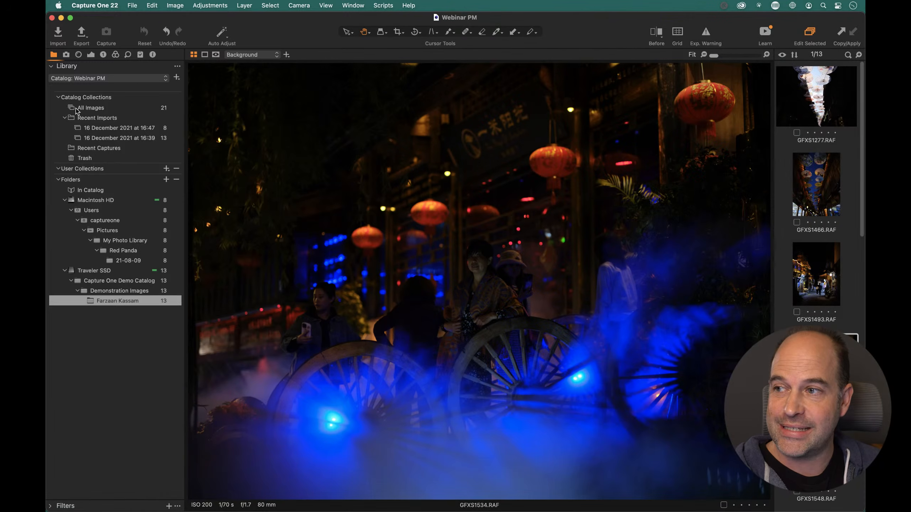
pyautogui.click(105, 108)
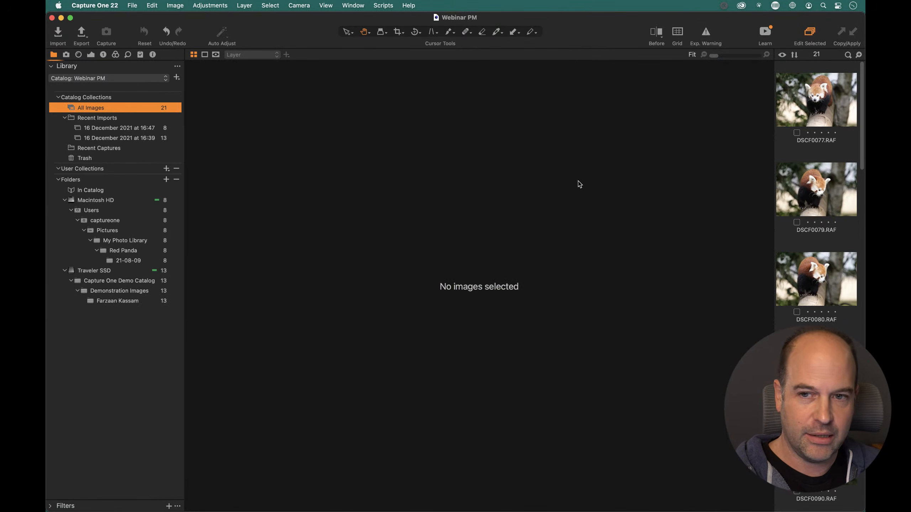
# - Browse through the catalog's images from DSCF0077.RAF down to the night street shots and back to DSCF0095.RAF
pyautogui.click(818, 106)
pyautogui.press('Down')
pyautogui.press('Down')
pyautogui.press('Down')
pyautogui.press('Down')
pyautogui.press('Down')
pyautogui.press('Down')
pyautogui.press('Down')
pyautogui.press('Down')
pyautogui.press('Down')
pyautogui.press('Down')
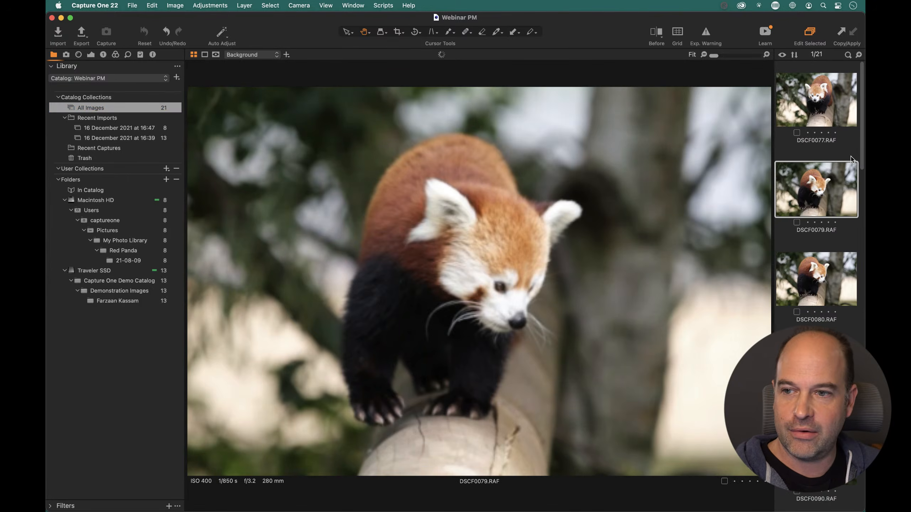
pyautogui.press('Down')
pyautogui.press('Down')
pyautogui.press('Down')
pyautogui.press('Down')
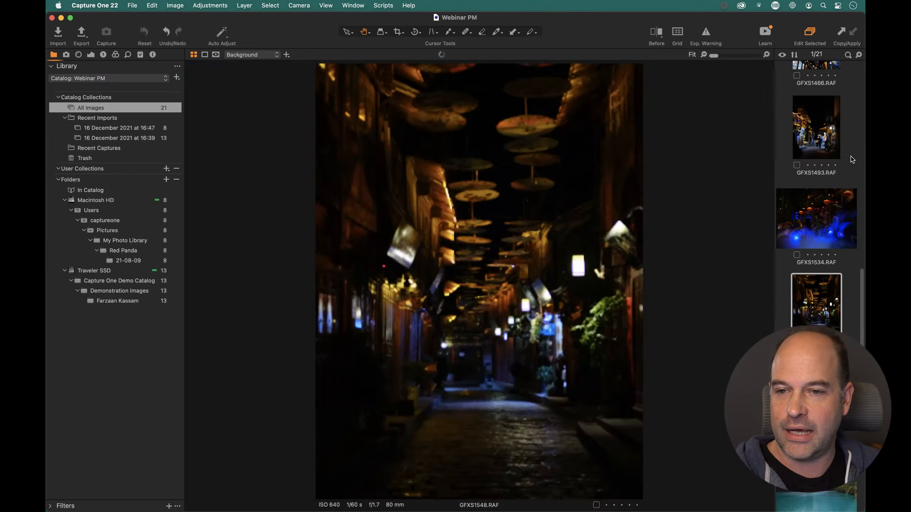
pyautogui.press('Up')
pyautogui.press('Up')
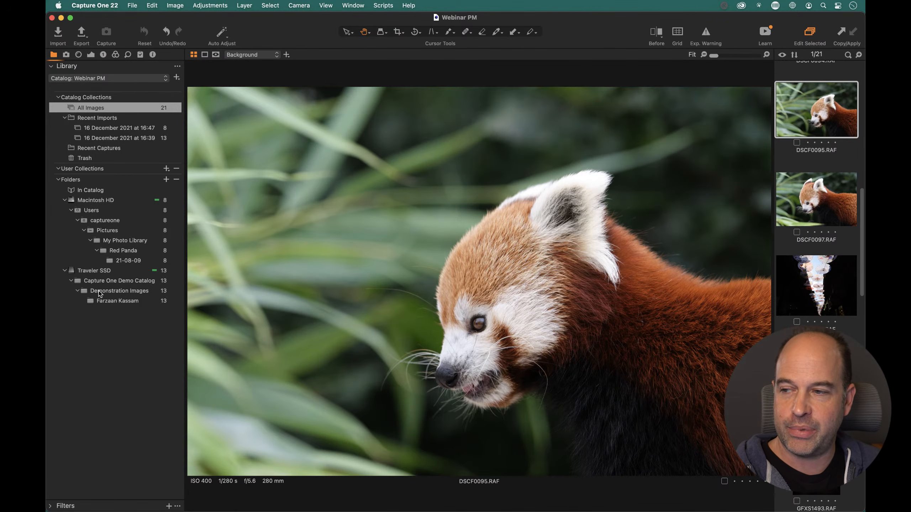
# - Locate DSCF0097.RAF in its Library folder, and show the photographer's folder under Demonstration Images
pyautogui.click(807, 195)
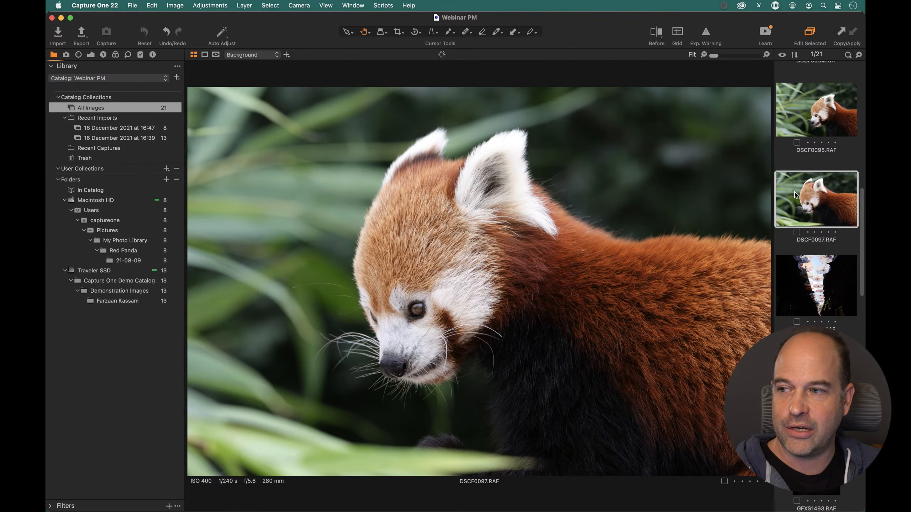
pyautogui.rightClick(810, 202)
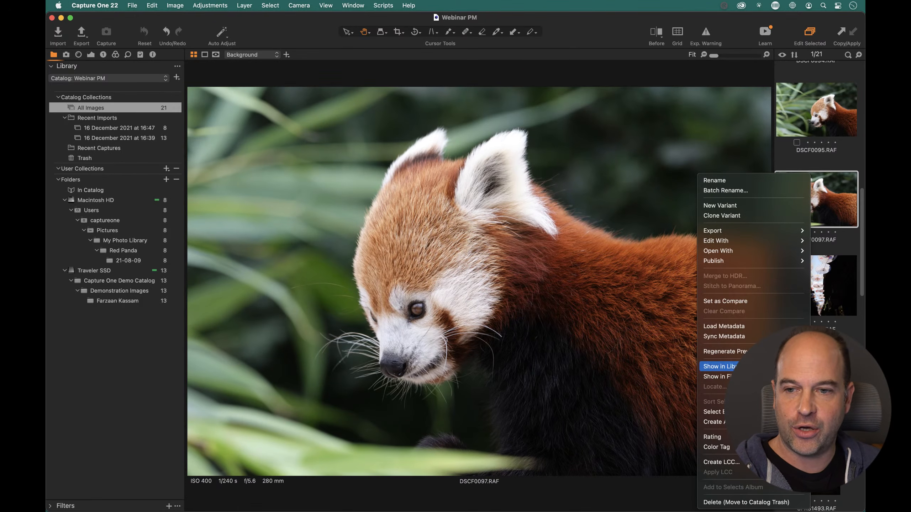
pyautogui.click(717, 367)
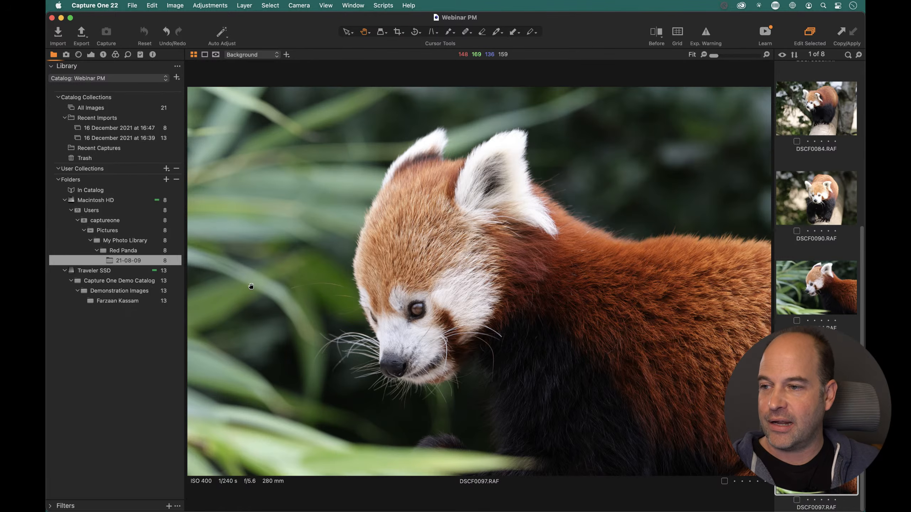
pyautogui.click(135, 295)
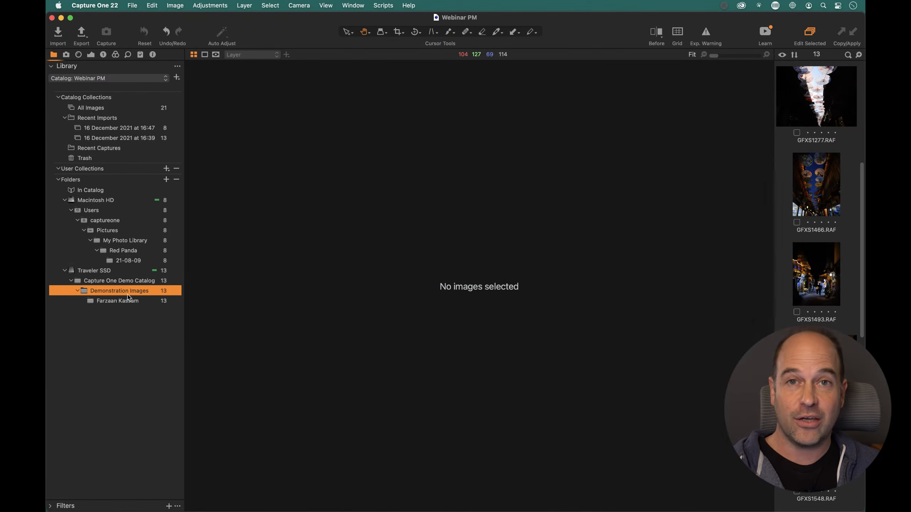
pyautogui.click(126, 301)
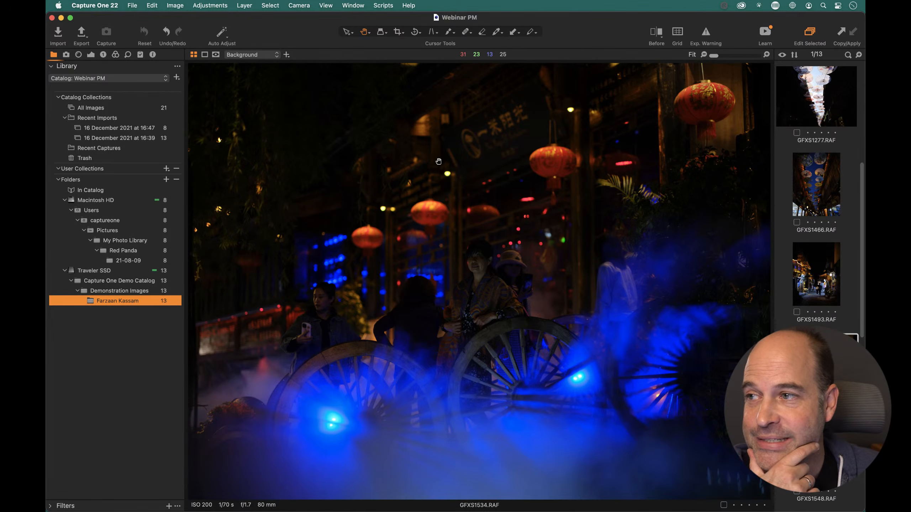
# - Review the import window's subfolder naming tokens and destination settings without importing anything
pyautogui.click(64, 43)
pyautogui.click(204, 128)
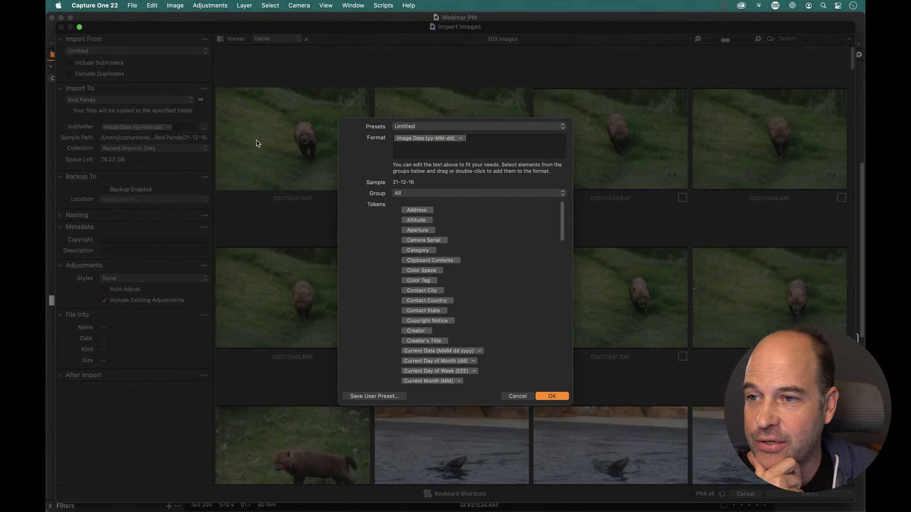
pyautogui.moveTo(562, 217); pyautogui.dragTo(575, 163)
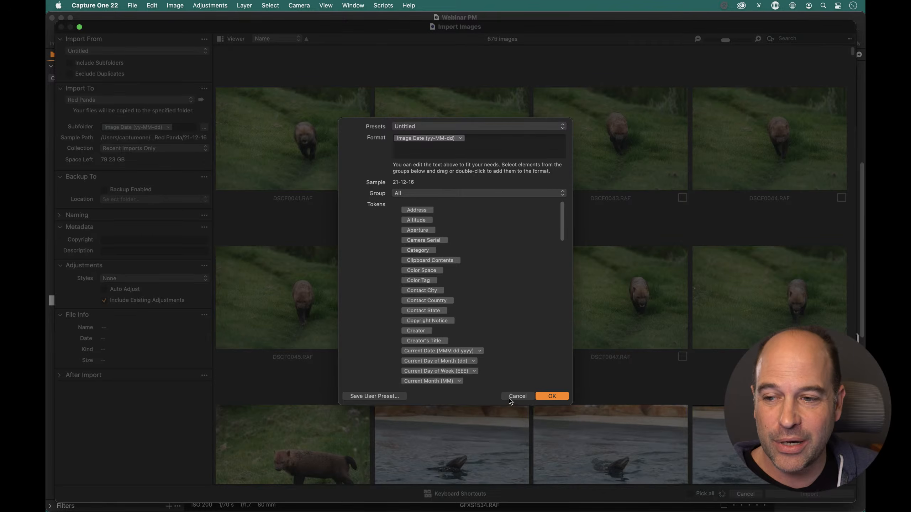
pyautogui.click(510, 398)
pyautogui.click(746, 495)
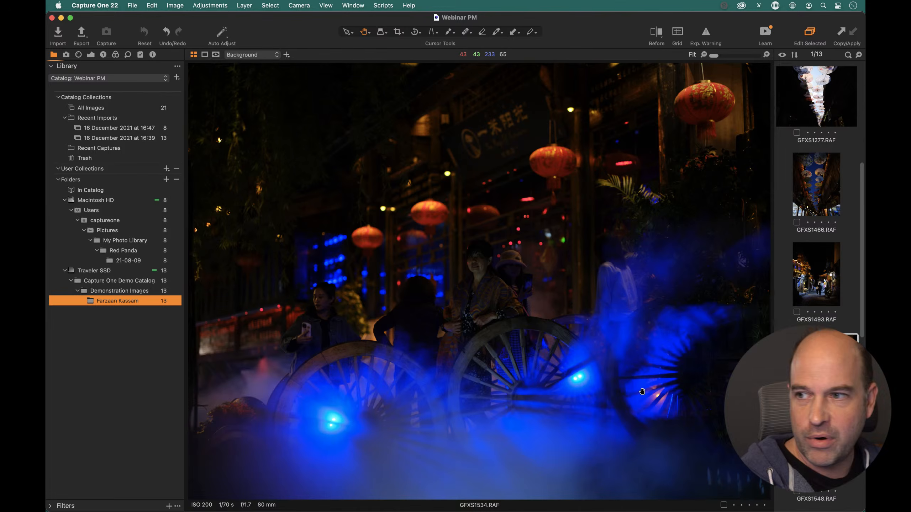
pyautogui.click(58, 34)
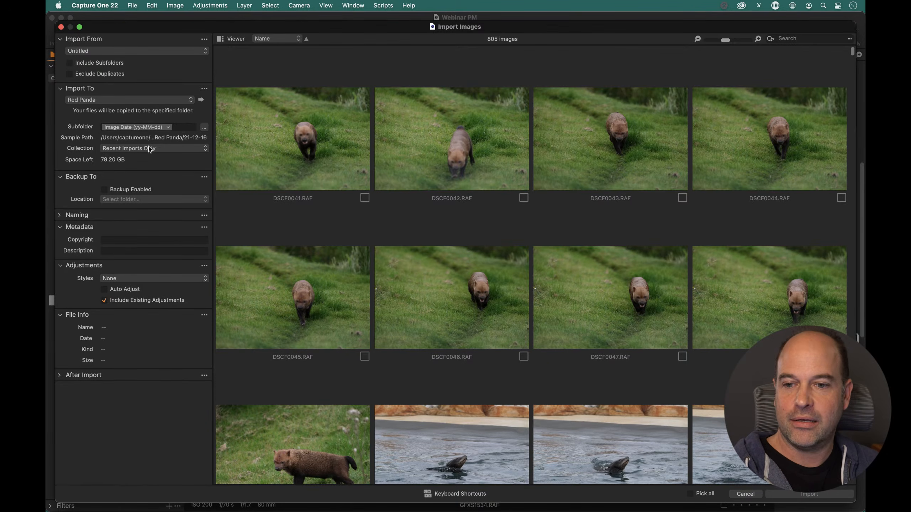
pyautogui.click(746, 495)
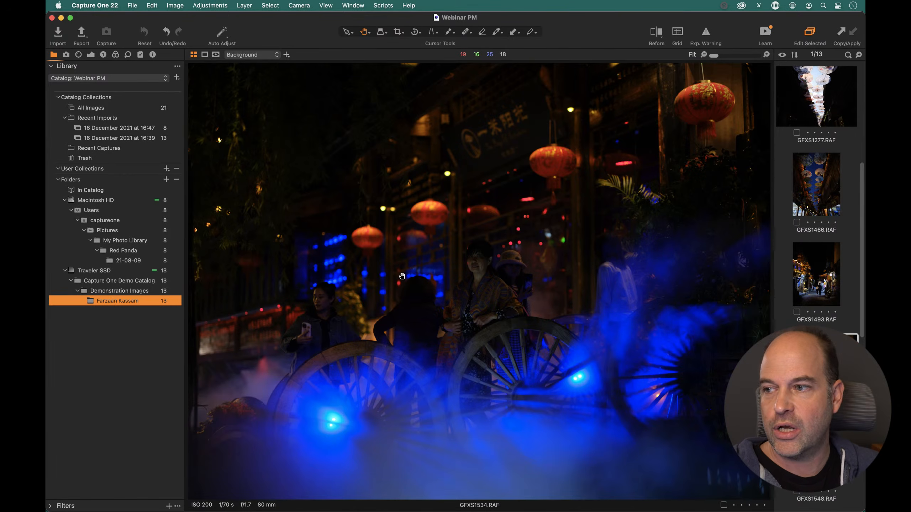
# - Show the 21-08-09 folder and its parent My Photo Library, and view DSCF0079.RAF there
pyautogui.click(141, 261)
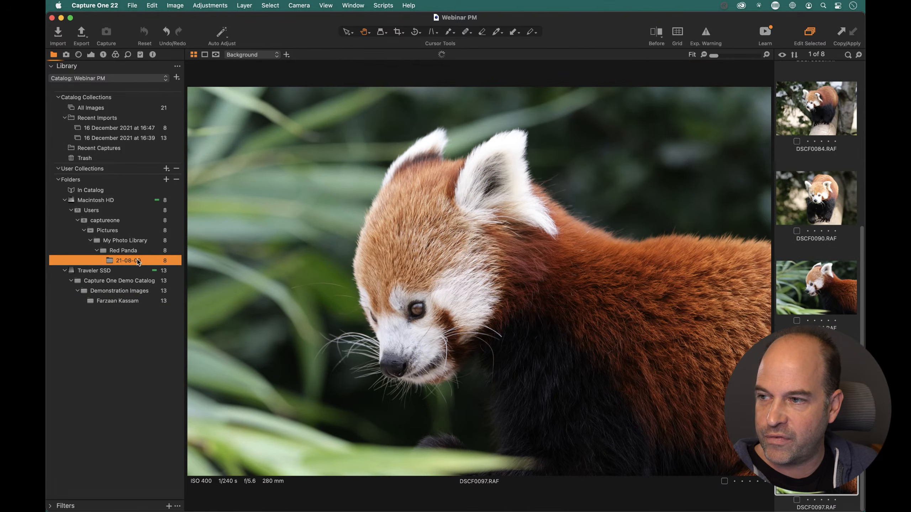
pyautogui.click(119, 243)
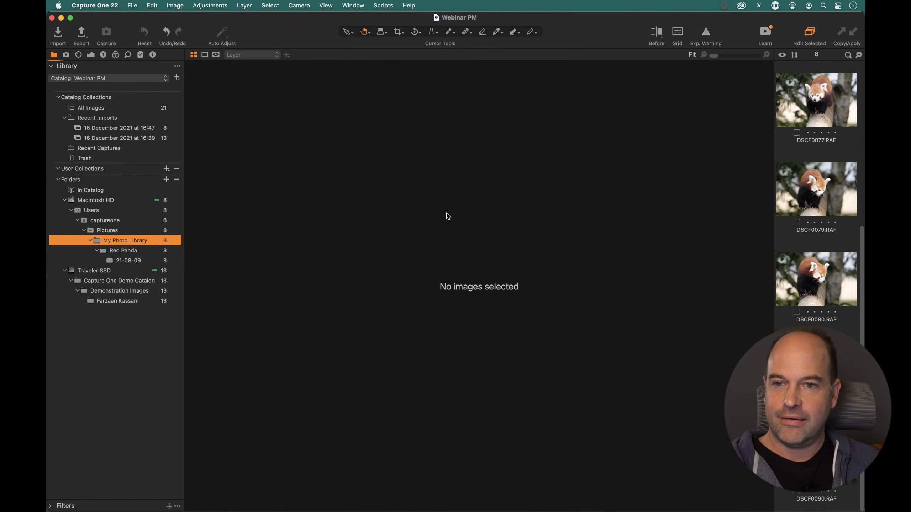
pyautogui.click(800, 196)
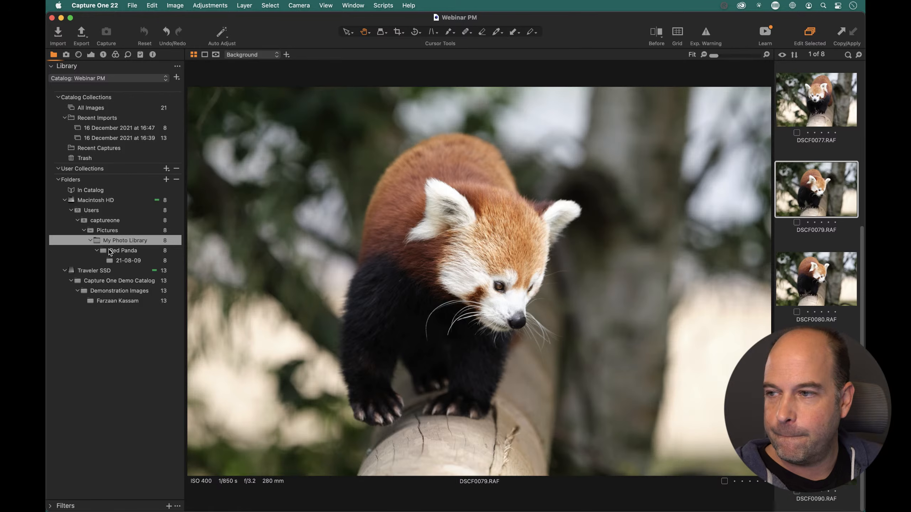
# - Look over the exposure and color adjustment tools for DSCF0079.RAF, ending on the exposure tools
pyautogui.click(90, 55)
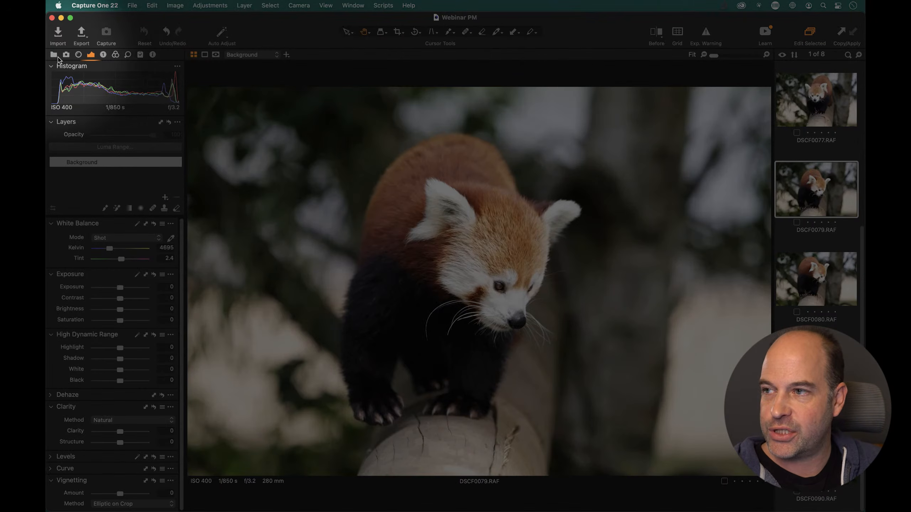
pyautogui.click(115, 54)
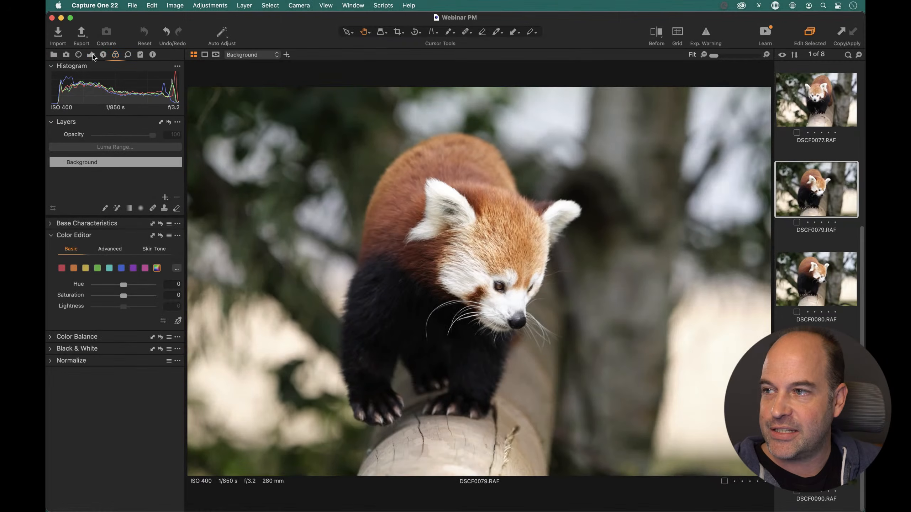
pyautogui.click(91, 54)
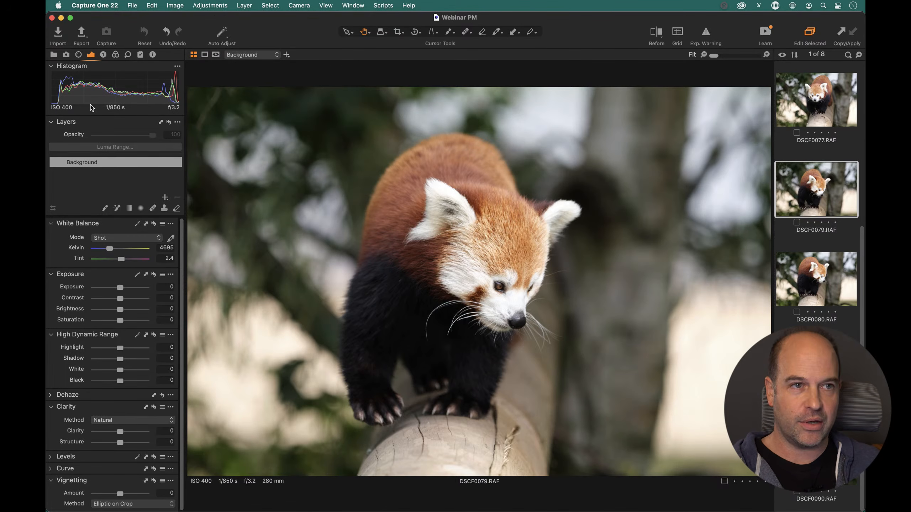
pyautogui.click(116, 55)
pyautogui.click(91, 56)
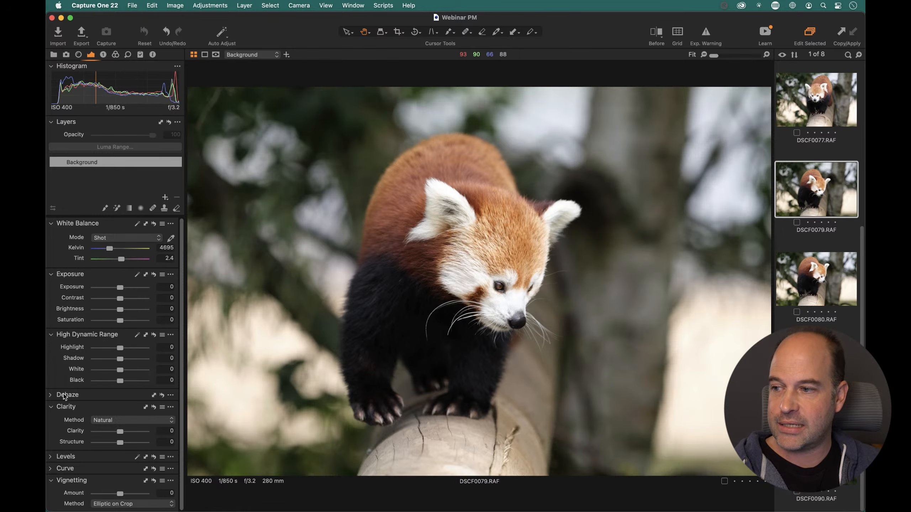
# - Expand the Dehaze tool and look over the surrounding exposure adjustments
pyautogui.click(50, 395)
pyautogui.scroll(-2, 101, 357)
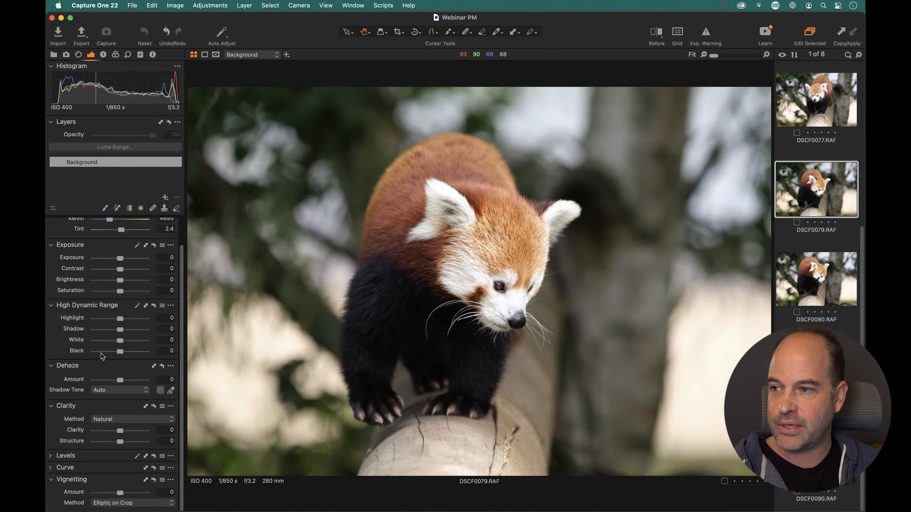
pyautogui.scroll(2, 119, 336)
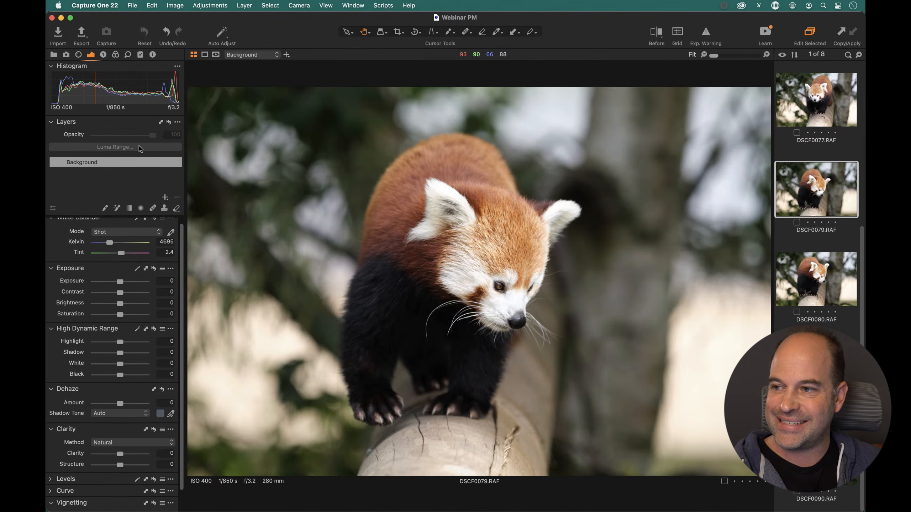
pyautogui.moveTo(104, 268)
pyautogui.mouseDown()
pyautogui.moveTo(210, 242)
pyautogui.moveTo(166, 115)
pyautogui.moveTo(222, 284)
pyautogui.moveTo(102, 276)
pyautogui.mouseUp()
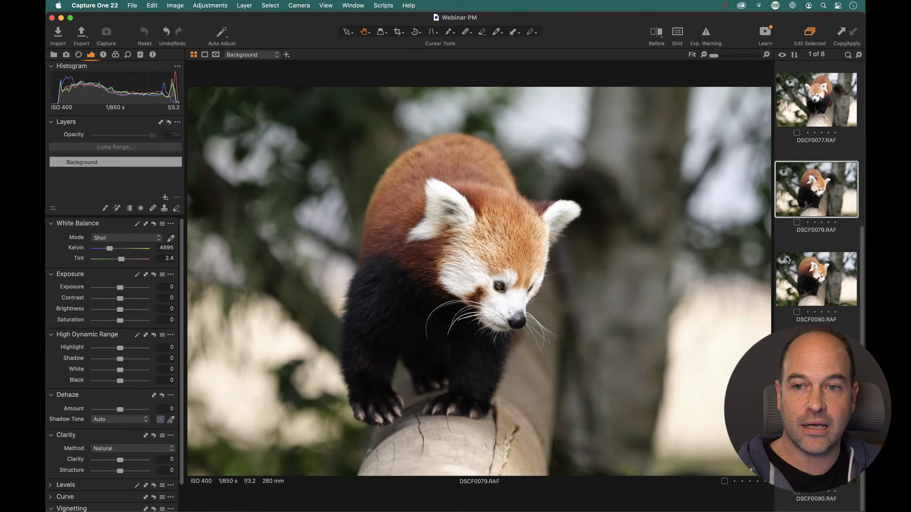
# - View DSCF0080.RAF and check the display options for the Browser and the Tools
pyautogui.click(808, 292)
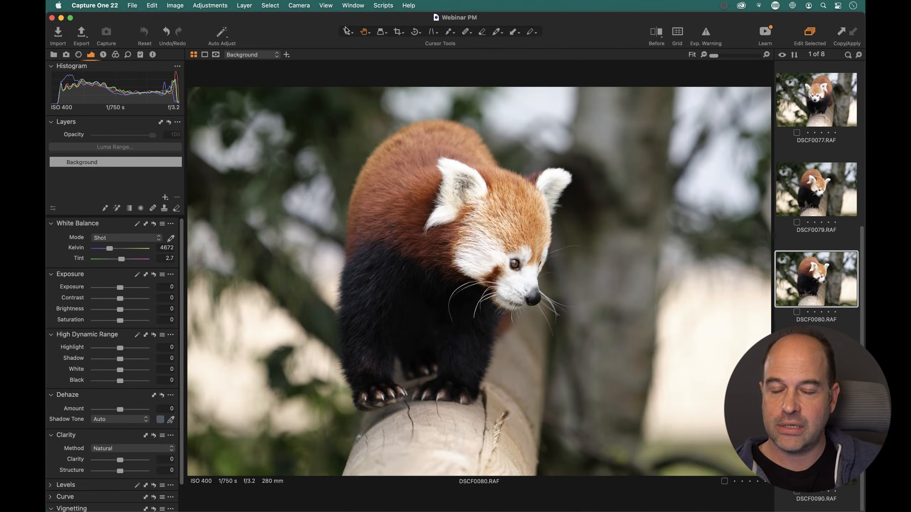
pyautogui.click(332, 4)
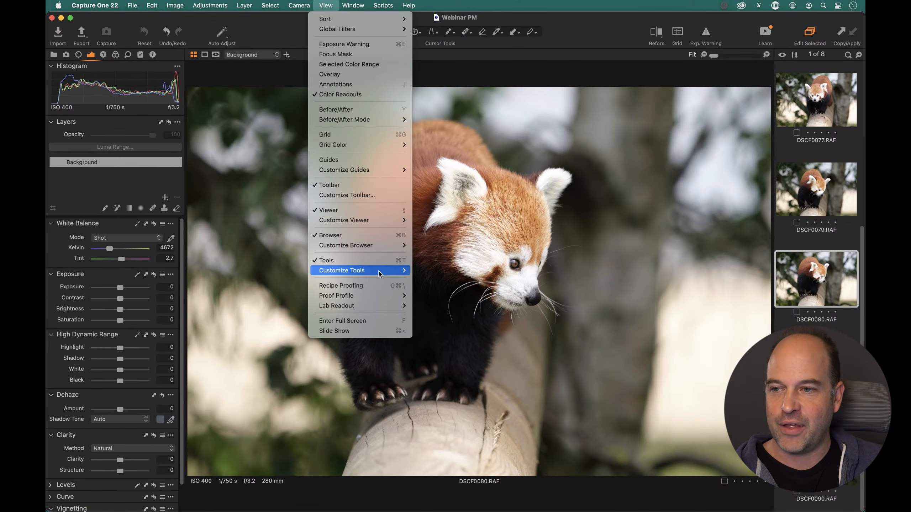
pyautogui.moveTo(374, 272)
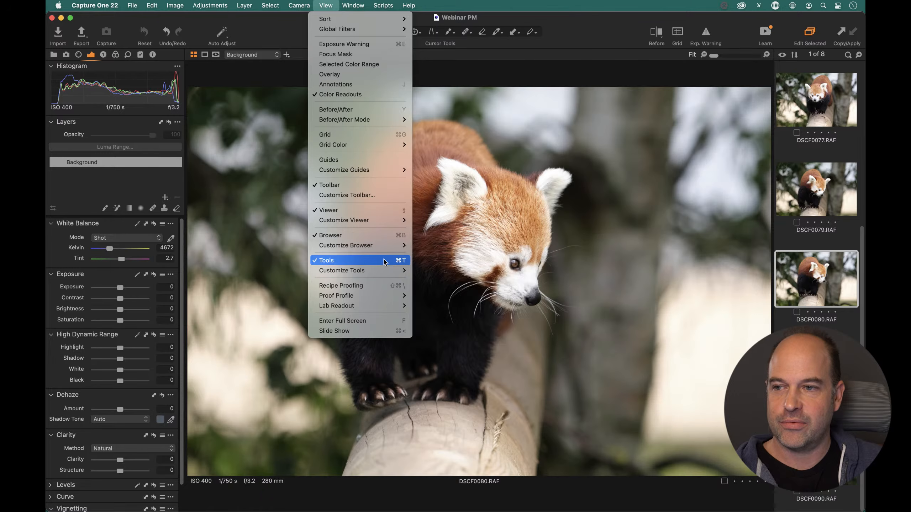
pyautogui.moveTo(375, 247)
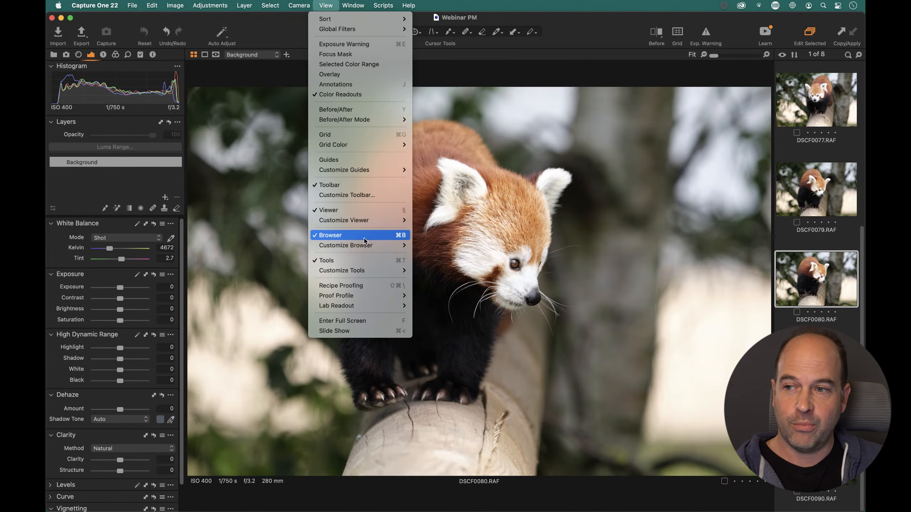
pyautogui.click(367, 258)
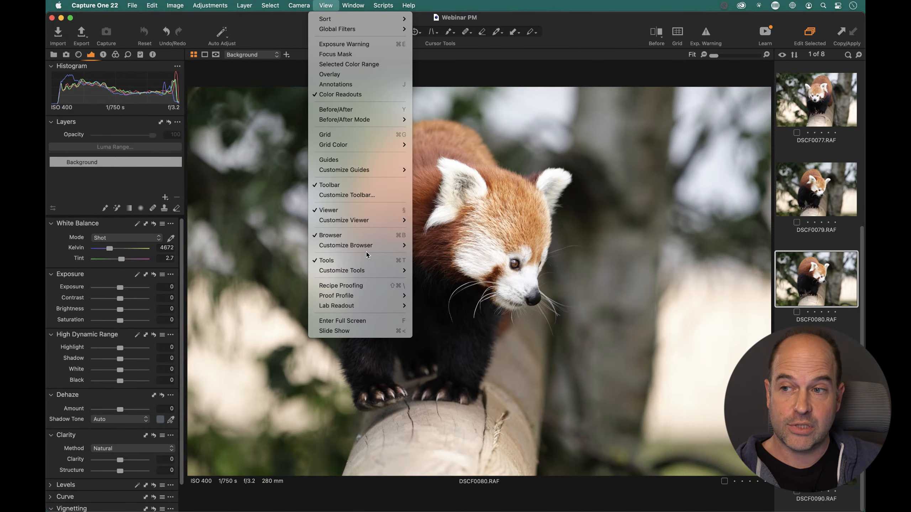
pyautogui.click(402, 235)
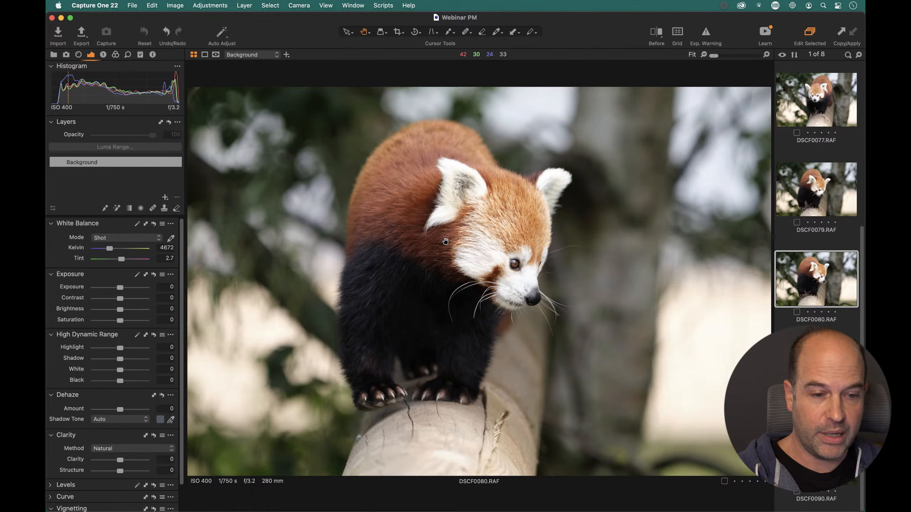
# - Hide and restore the Browser and the Tools, and show DSCF0080.RAF in full screen and back
pyautogui.press('super+b')
pyautogui.press('super+b')
pyautogui.press('super+b')
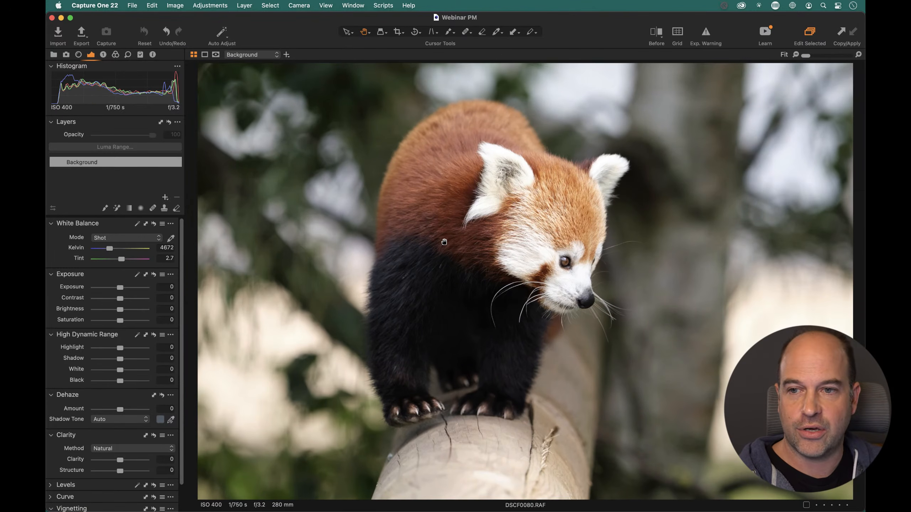
pyautogui.press('super+b')
pyautogui.press('super+t')
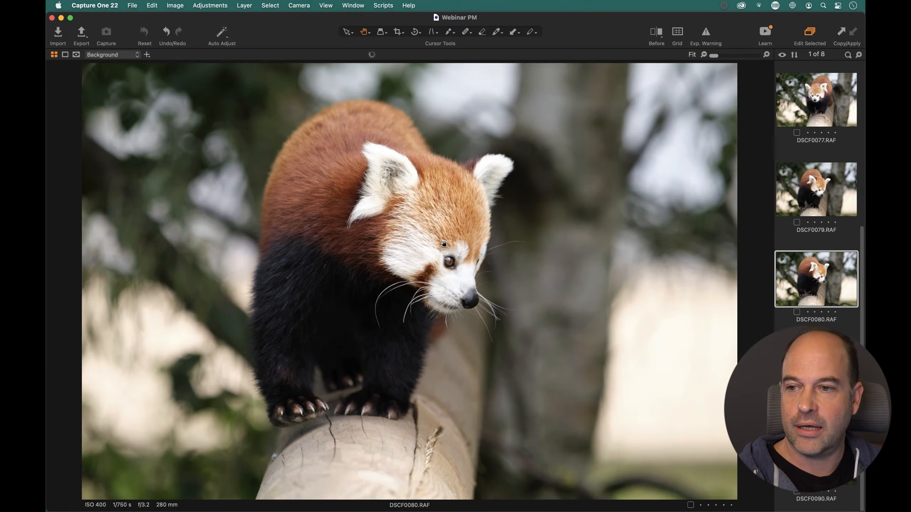
pyautogui.press('super+t')
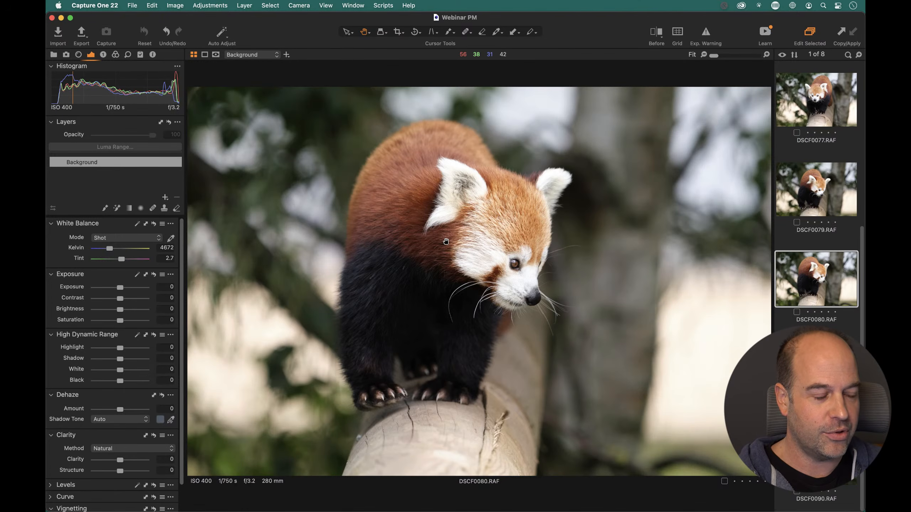
pyautogui.press('ctrl+super+f')
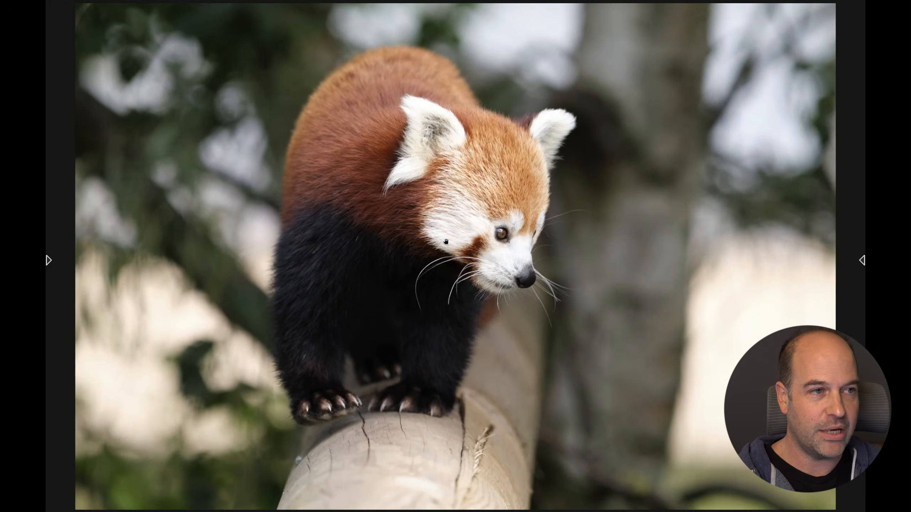
pyautogui.press('ctrl+super+f')
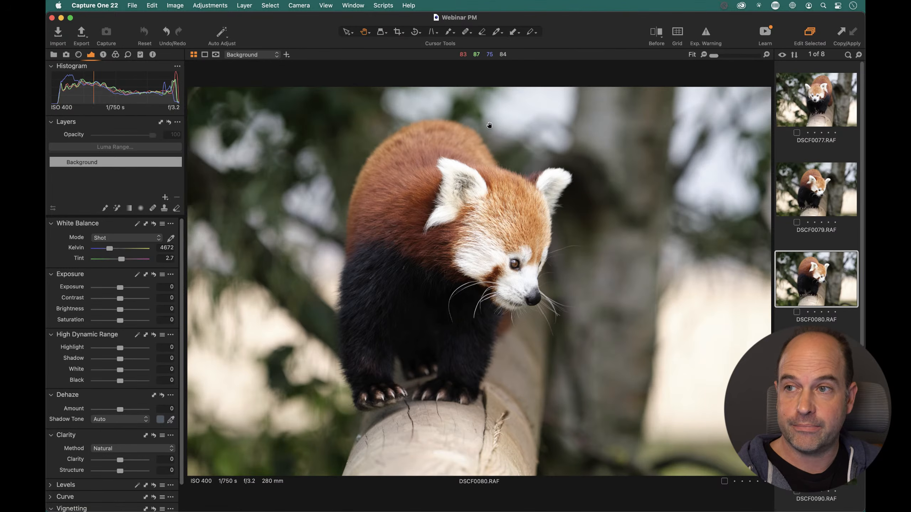
# - Check the display option for the Viewer and toggle the Viewer off and on to switch between single image and thumbnail grid
pyautogui.click(326, 5)
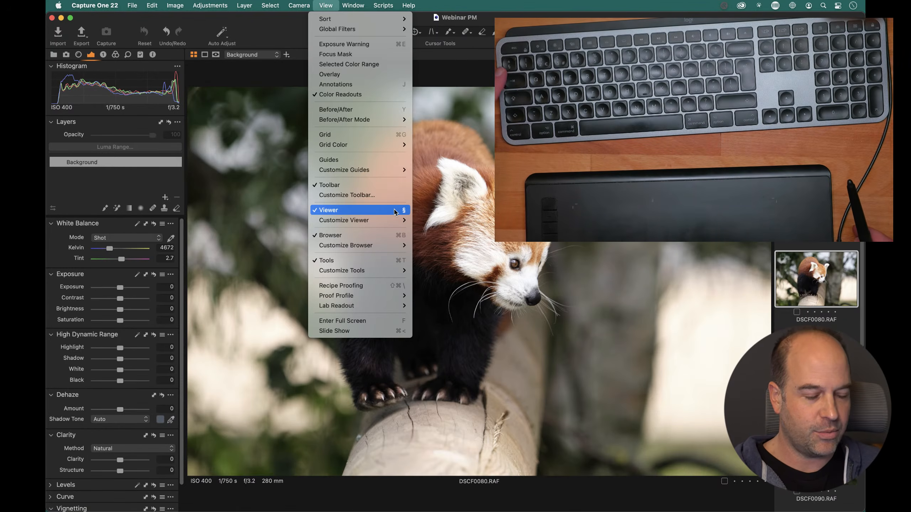
pyautogui.click(588, 345)
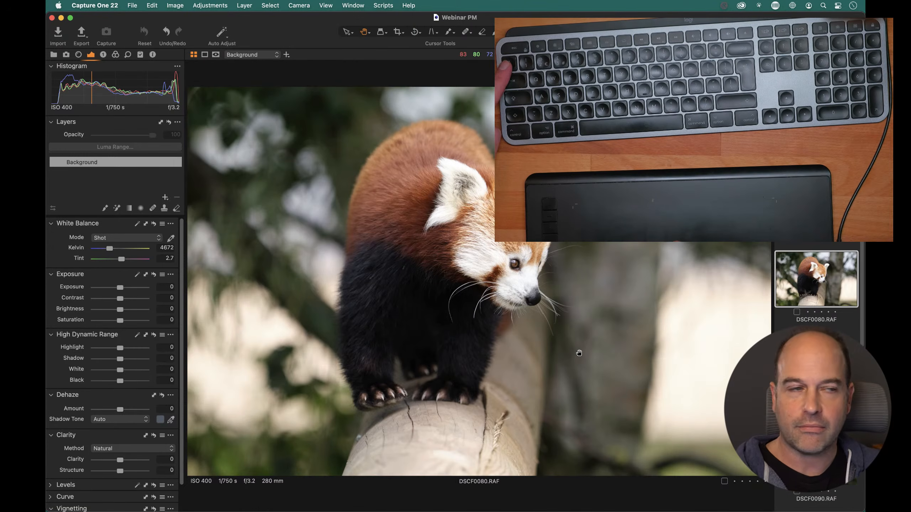
pyautogui.press('alt+super+n')
pyautogui.press('alt+super+n')
pyautogui.press('alt+super+n')
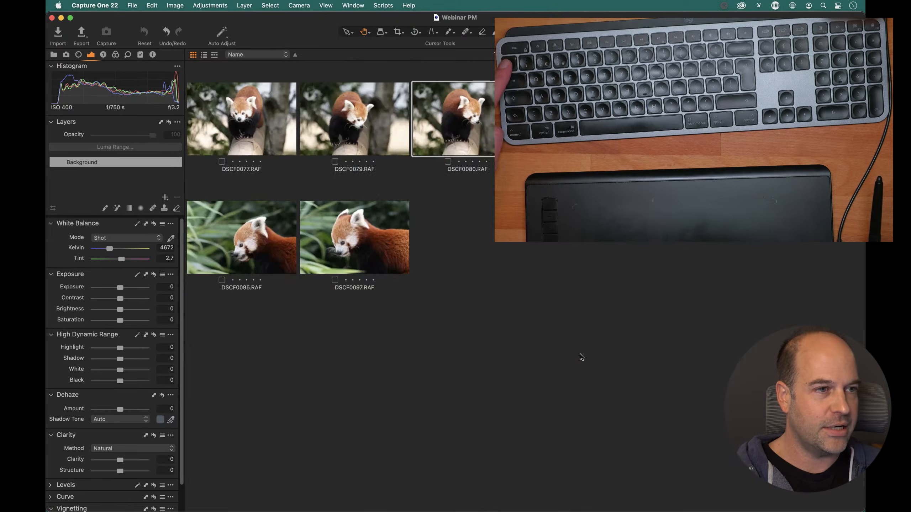
pyautogui.press('alt+super+n')
pyautogui.press('alt+super+n')
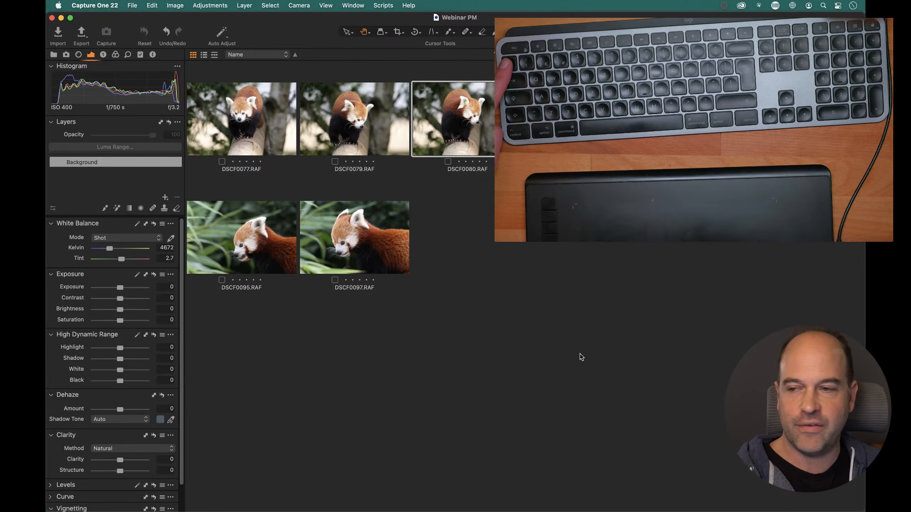
# - Select DSCF0097.RAF in the thumbnail grid, show it in the Viewer, and toggle between the grid and the large image
pyautogui.click(348, 247)
pyautogui.press('alt+super+n')
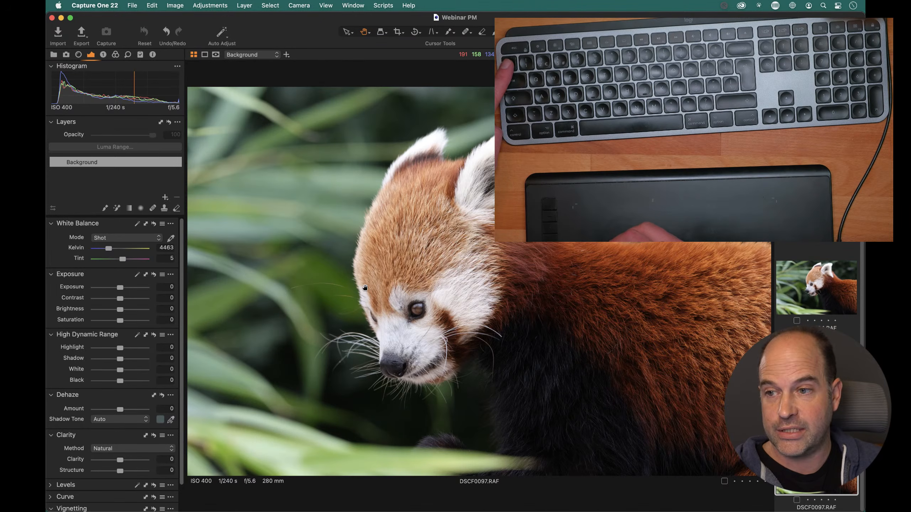
pyautogui.press('alt+super+n')
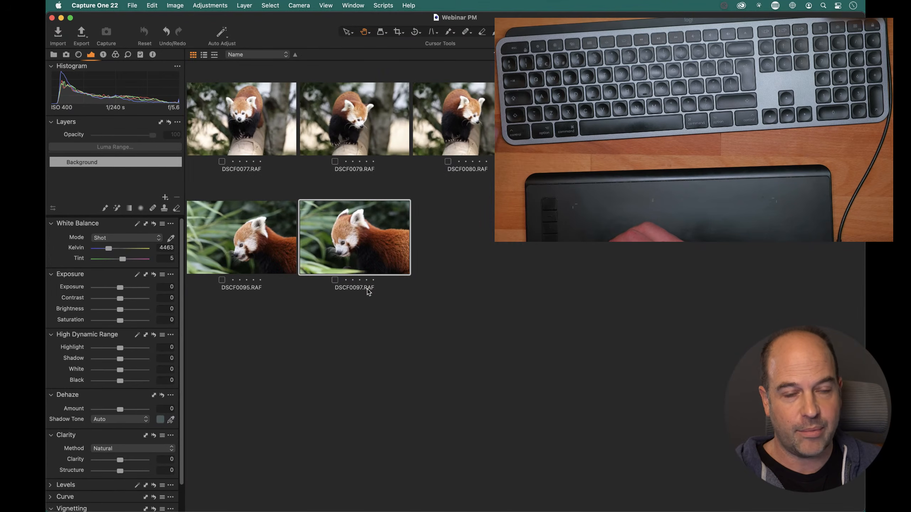
pyautogui.press('alt+super+n')
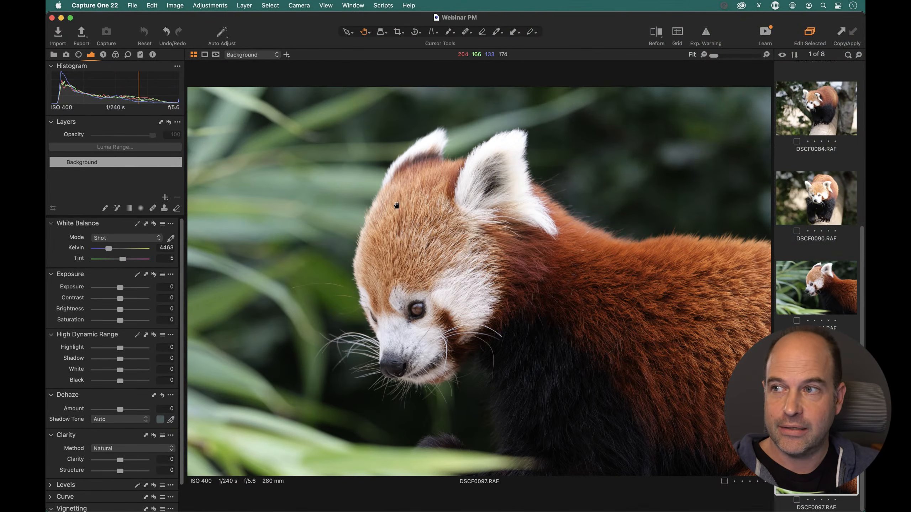
# - Check where keyboard shortcuts are edited and look over the options for adding and removing tools on the Metadata tool tab
pyautogui.click(151, 5)
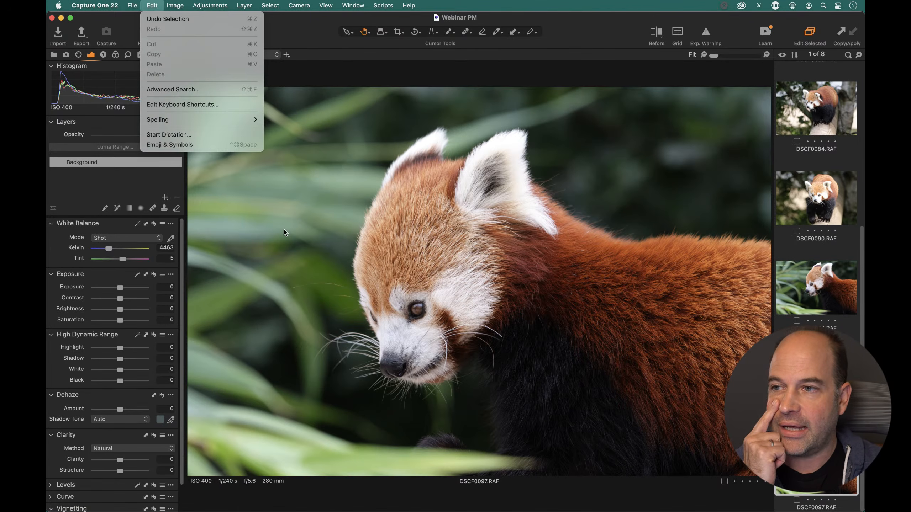
pyautogui.click(318, 220)
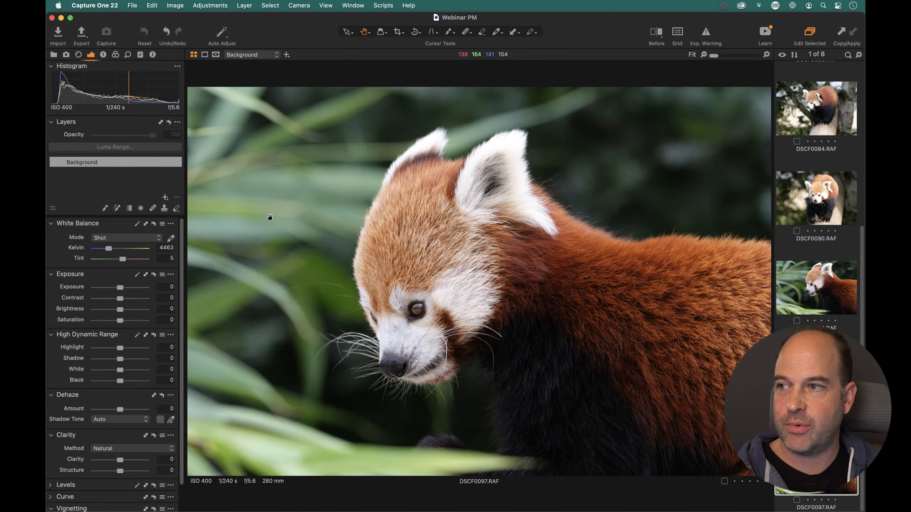
pyautogui.rightClick(154, 56)
pyautogui.moveTo(158, 58)
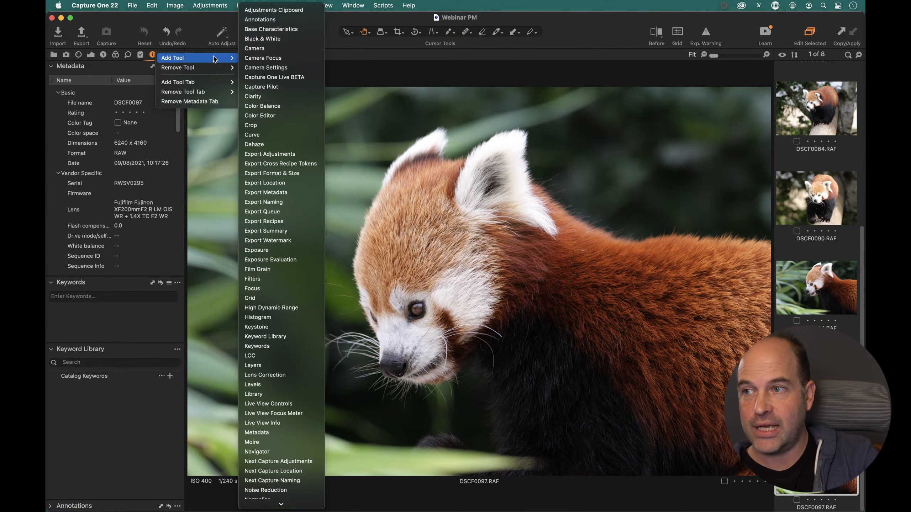
pyautogui.moveTo(212, 94)
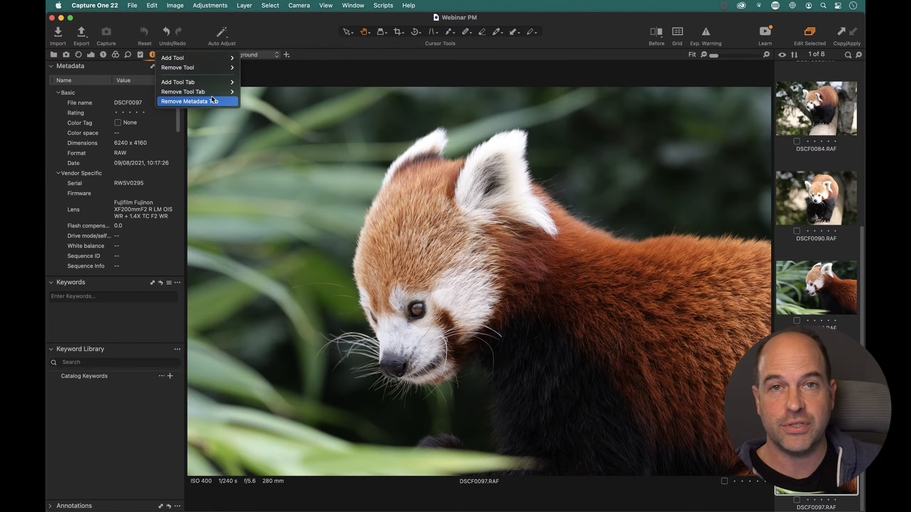
pyautogui.click(270, 80)
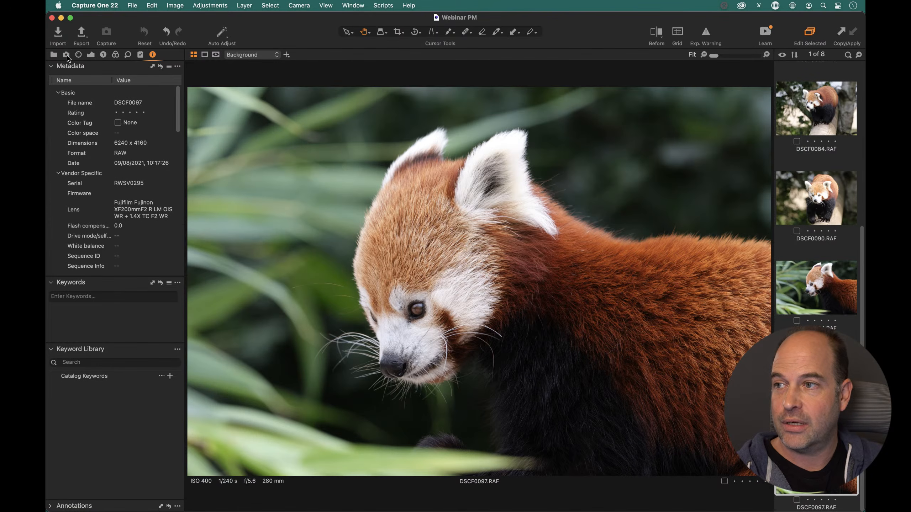
# - Remove the Capture tool tab and all of its tools
pyautogui.click(67, 56)
pyautogui.rightClick(71, 59)
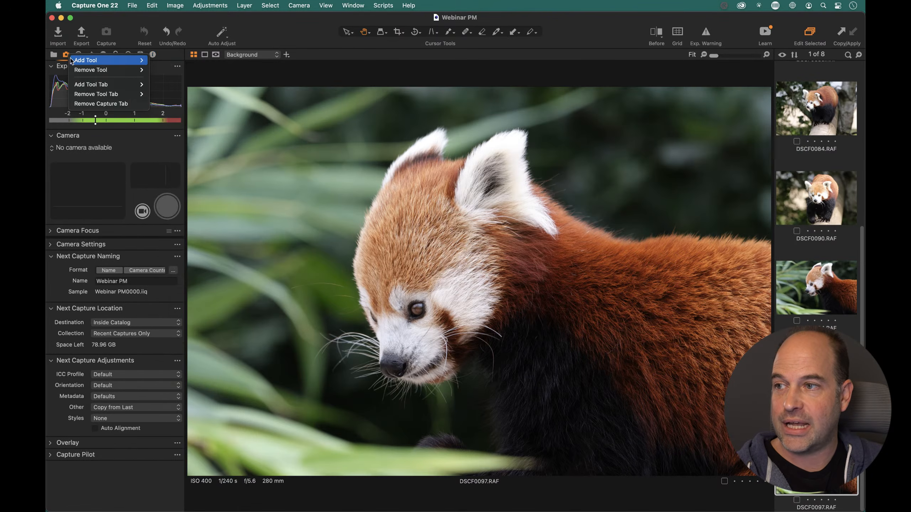
pyautogui.click(105, 103)
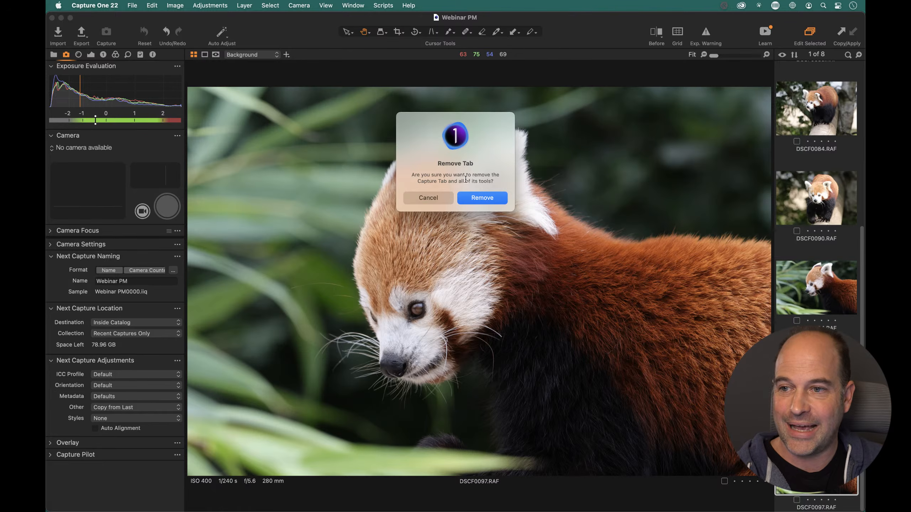
pyautogui.click(478, 201)
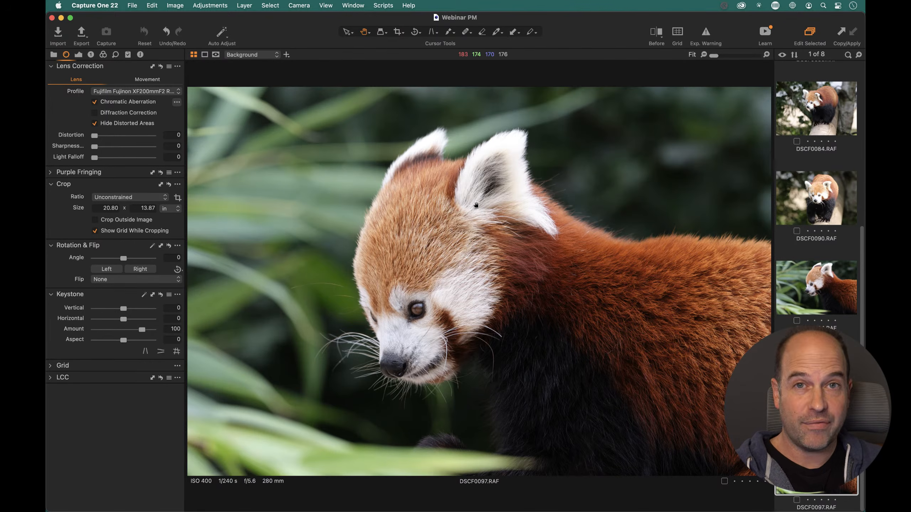
# - Look over the options for saving and choosing a workspace, and return to the exposure tools
pyautogui.click(354, 4)
pyautogui.moveTo(423, 18)
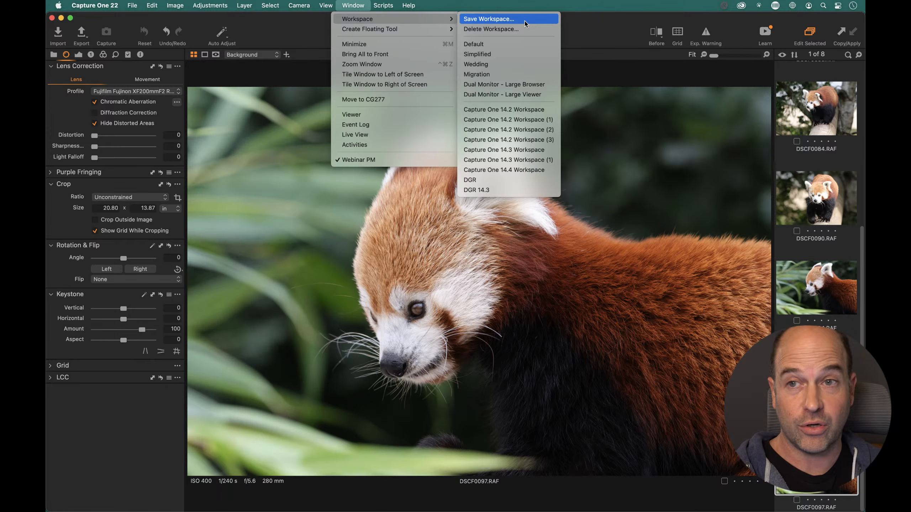
pyautogui.click(267, 225)
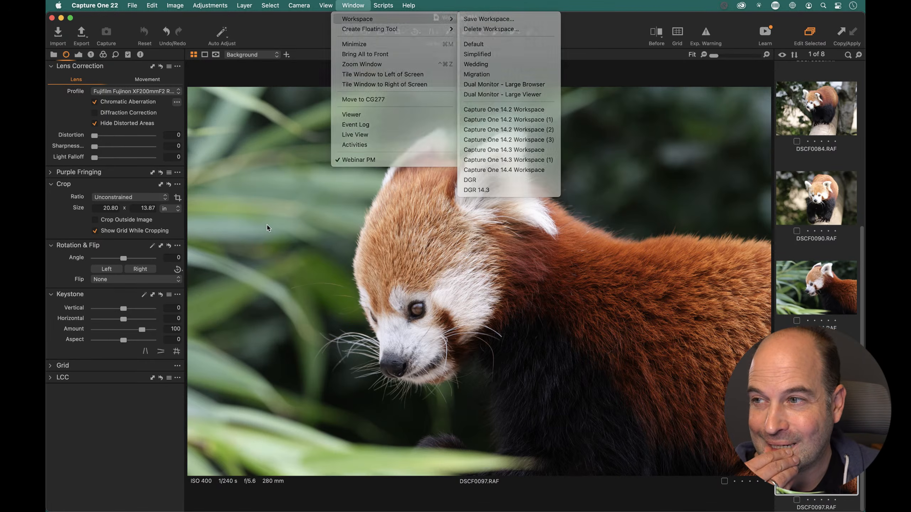
pyautogui.click(79, 56)
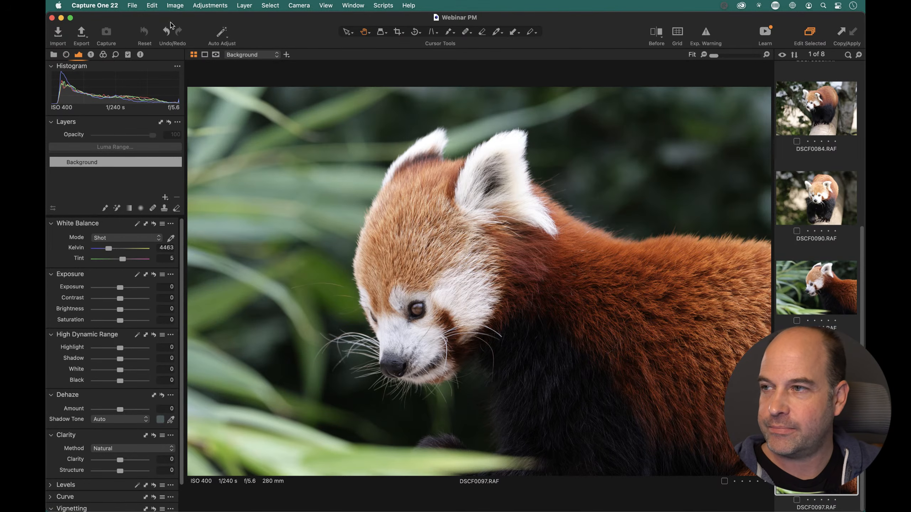
# - Look over the Image and General preferences and close them without changes
pyautogui.click(95, 5)
pyautogui.click(104, 34)
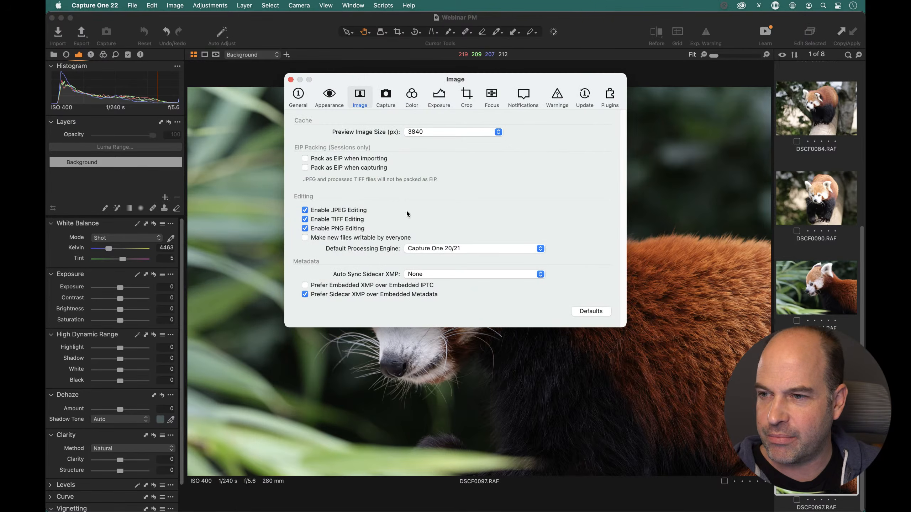
pyautogui.click(301, 102)
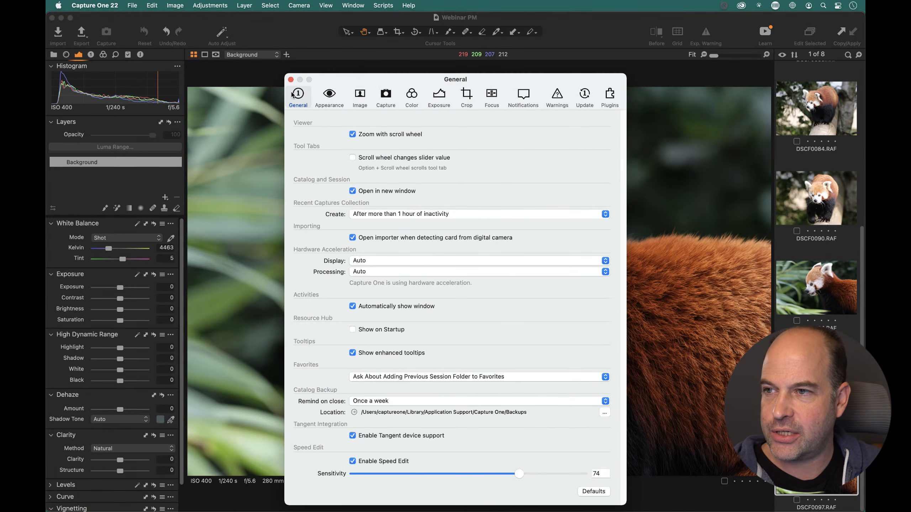
pyautogui.click(291, 79)
# - Open the Capture One 22 catalog from the Pictures folder
pyautogui.click(133, 5)
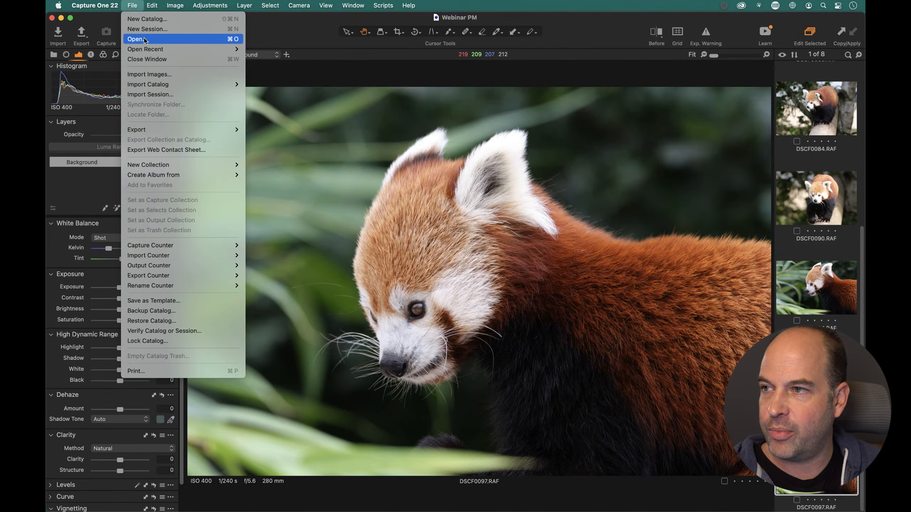
pyautogui.click(161, 39)
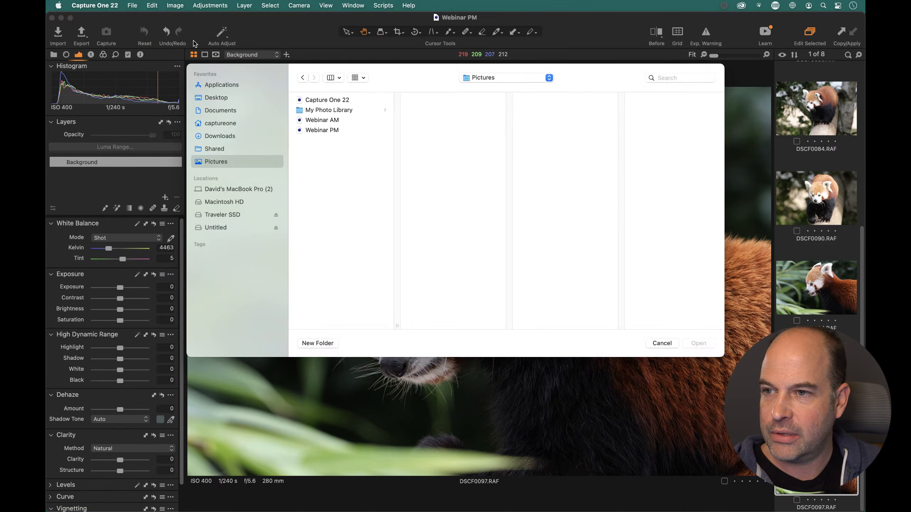
pyautogui.click(344, 102)
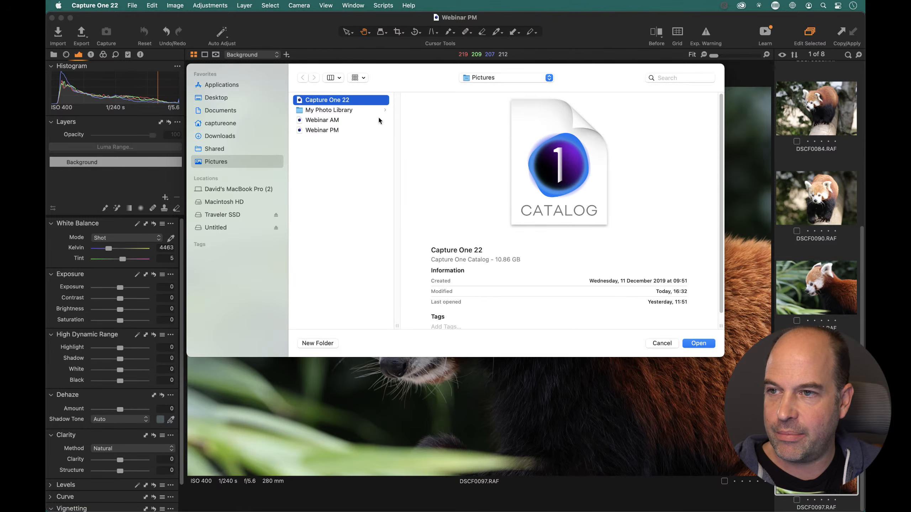
pyautogui.moveTo(523, 261); pyautogui.dragTo(450, 260)
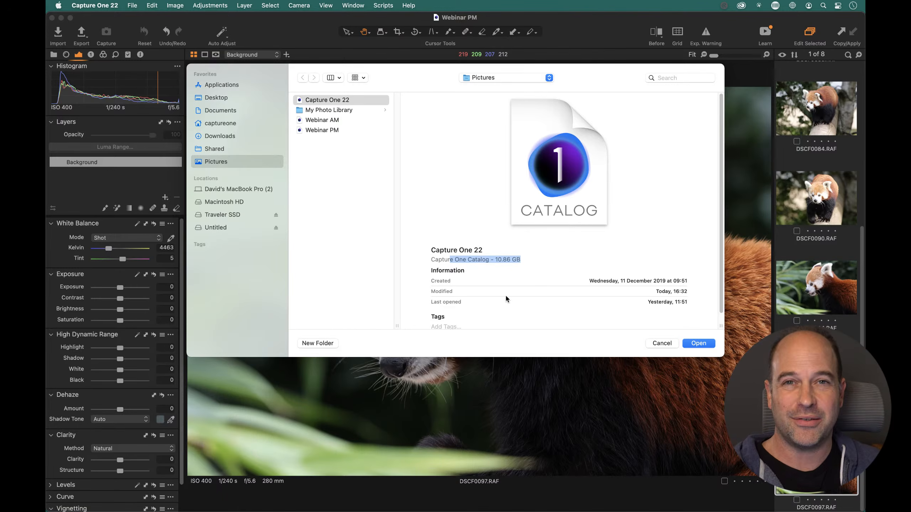
pyautogui.click(699, 344)
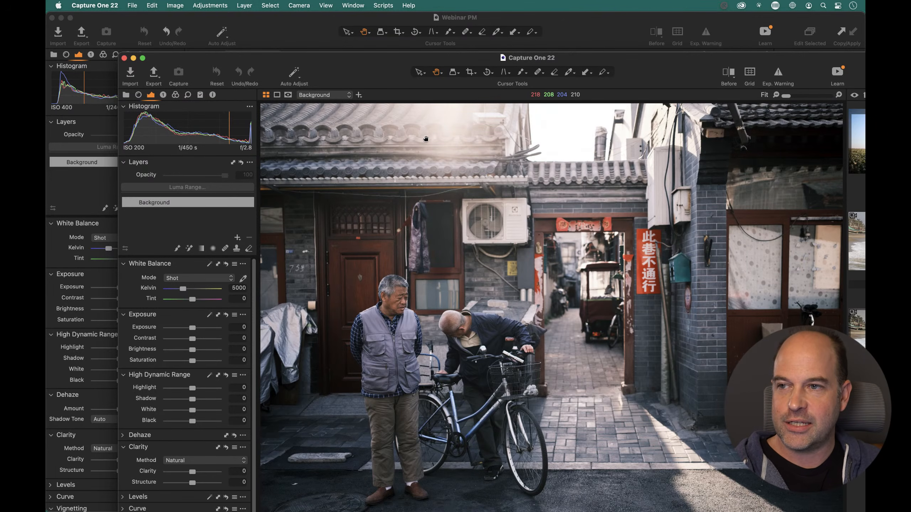
# - Enlarge the Capture One 22 catalog window to fill the screen and adjust its position
pyautogui.moveTo(380, 75); pyautogui.dragTo(373, 96)
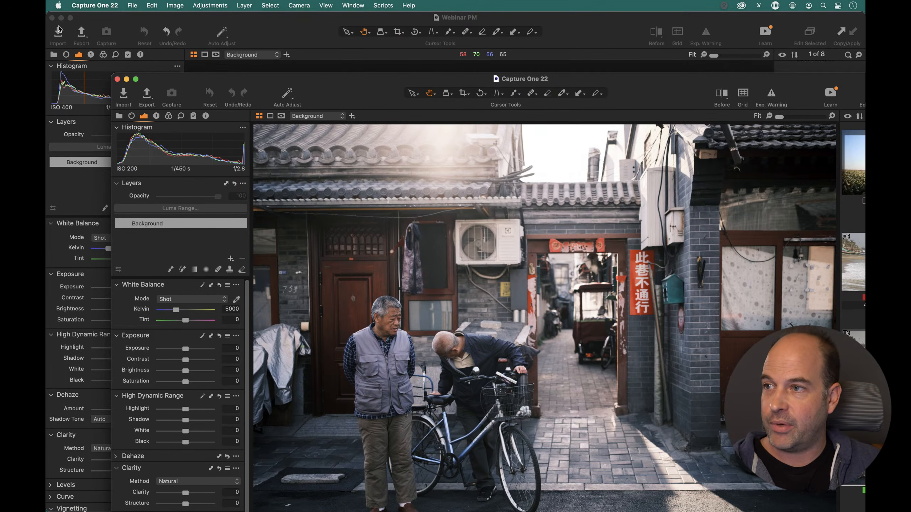
pyautogui.doubleClick(380, 83)
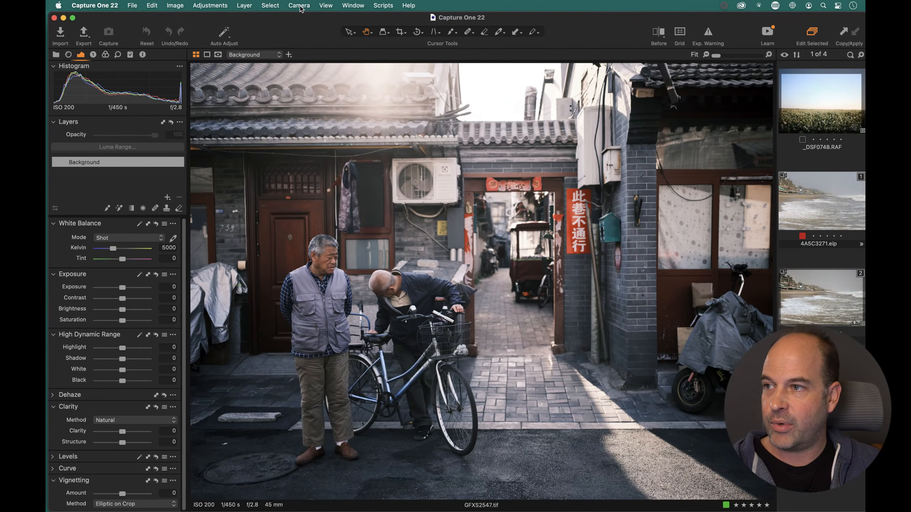
pyautogui.moveTo(297, 24); pyautogui.dragTo(292, 25)
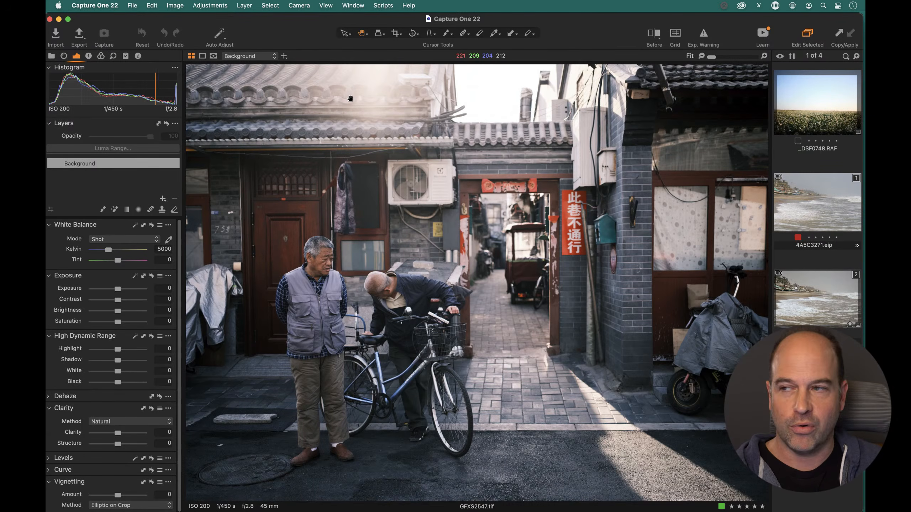
# - Browse the catalog's folders in the Library, view 21-10-22.M10_002.raf in a photographer's folder, and show its 19-04-27 subfolder
pyautogui.click(51, 56)
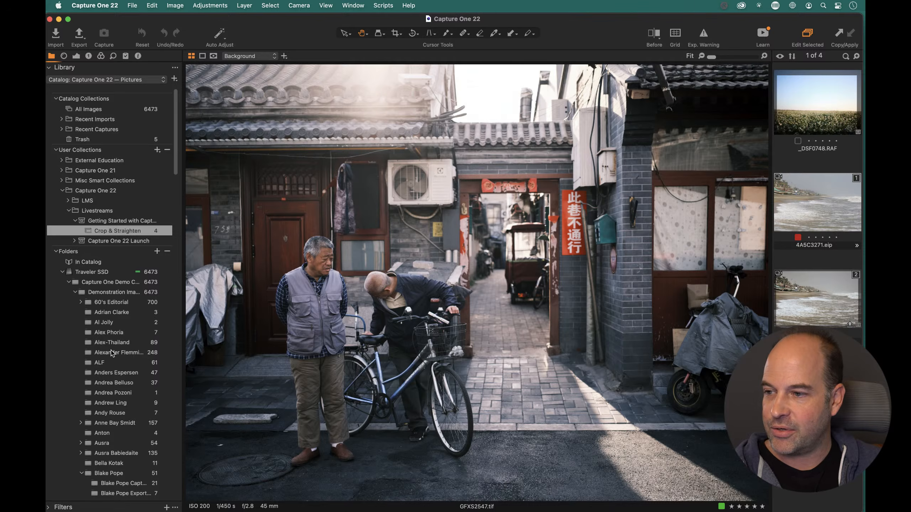
pyautogui.scroll(-15, 111, 353)
pyautogui.scroll(-10, 111, 353)
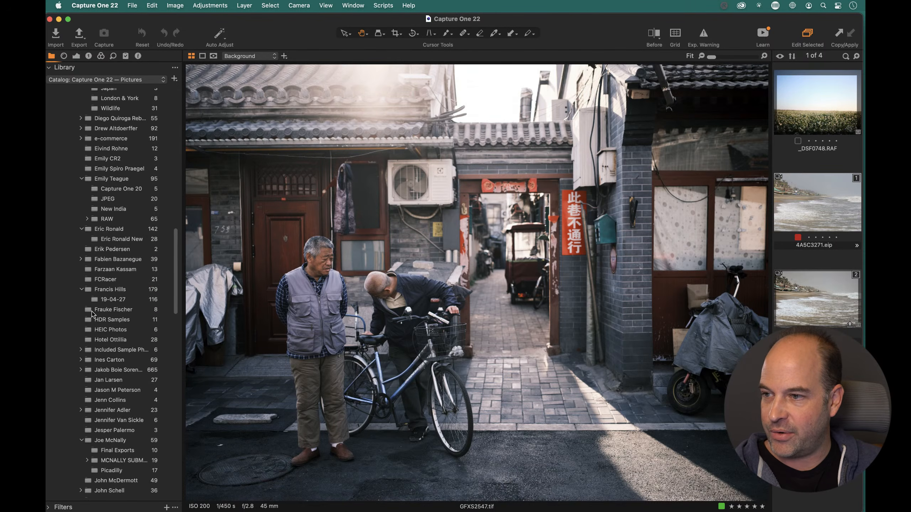
pyautogui.click(110, 291)
pyautogui.click(799, 181)
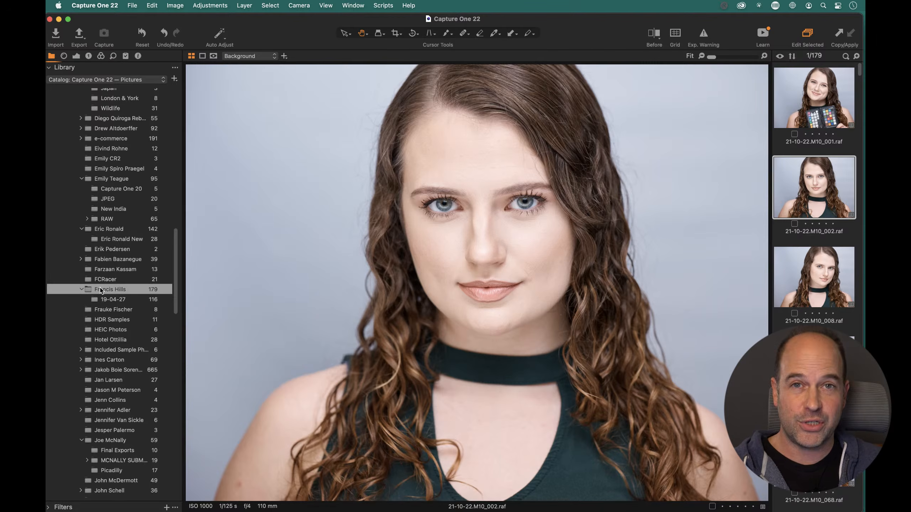
pyautogui.click(112, 298)
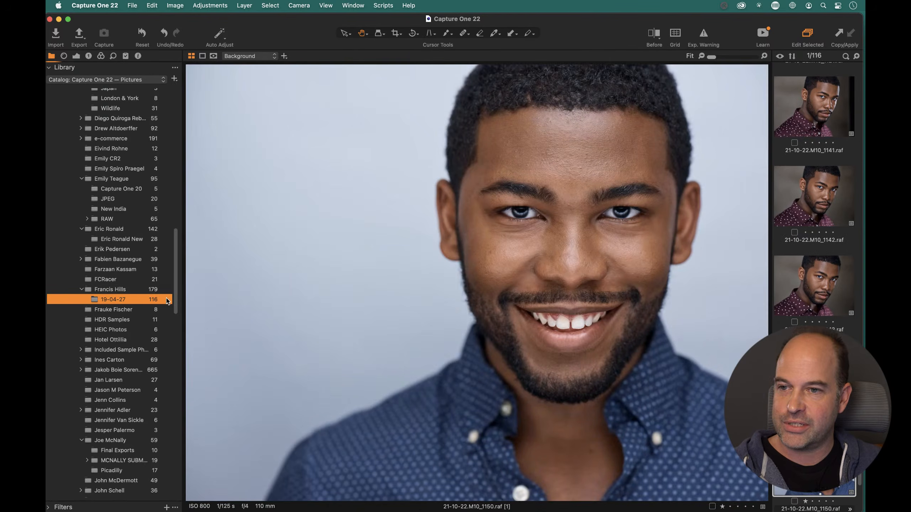
# - Collapse and expand the Getting Started project under Livestreams, and show its Crop & Straighten album
pyautogui.scroll(20, 135, 287)
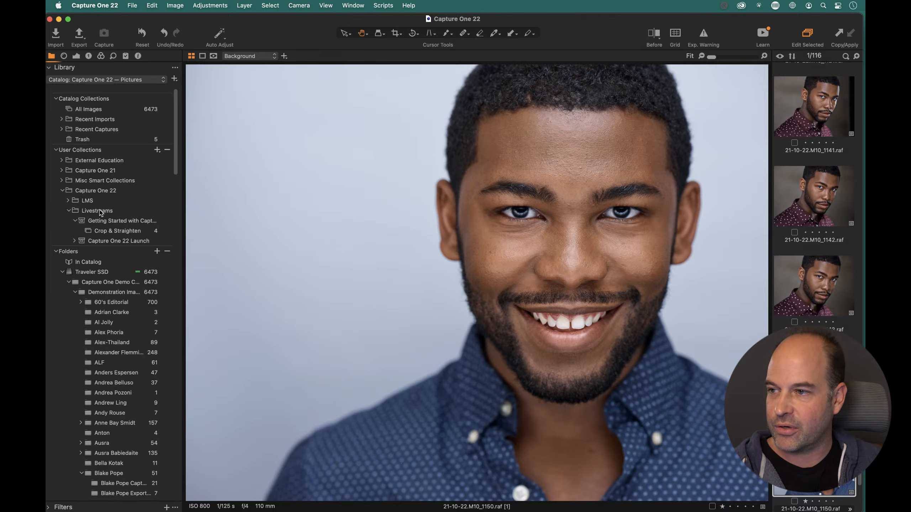
pyautogui.click(74, 221)
pyautogui.click(74, 221)
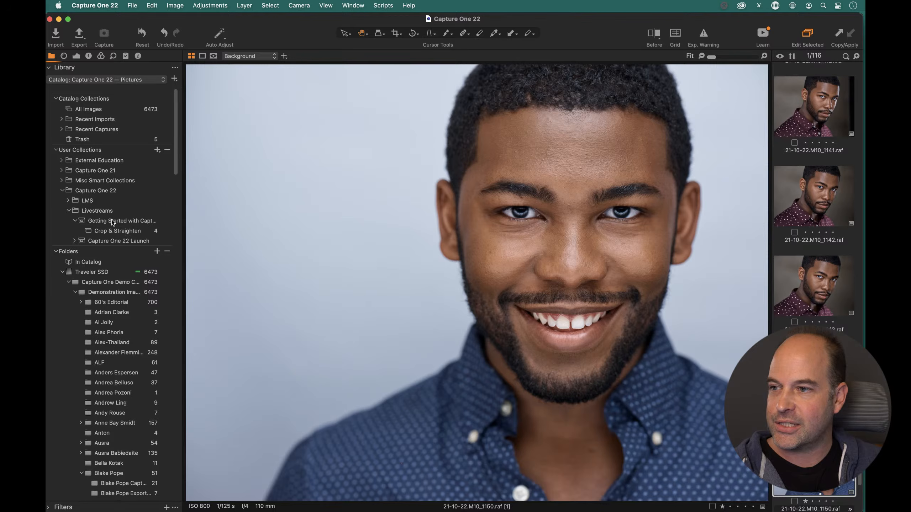
pyautogui.click(117, 231)
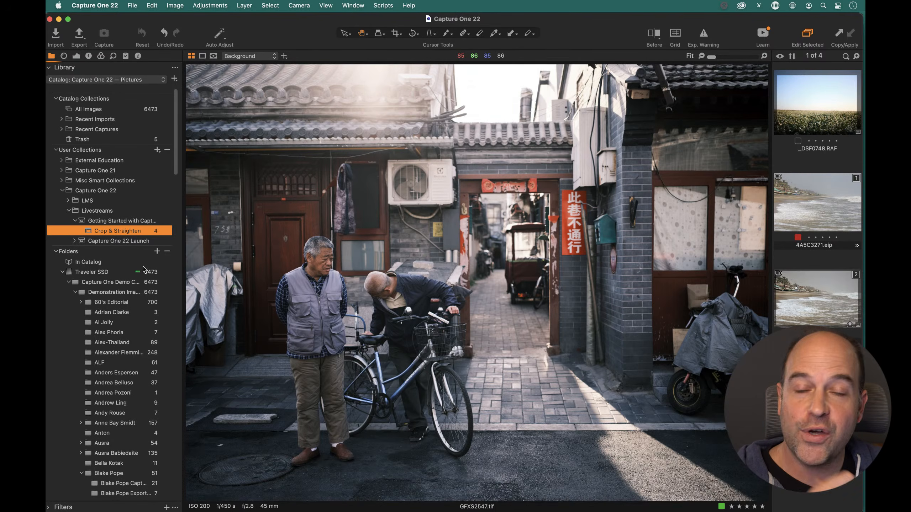
# - Show the exposure adjustment tools and inspect the two men and the alley in the street photo at 100%, ending with the full image
pyautogui.click(77, 56)
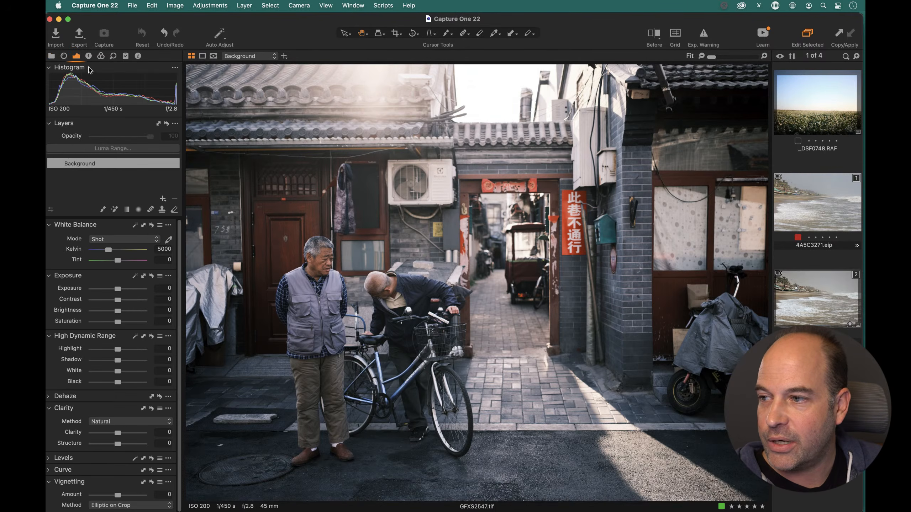
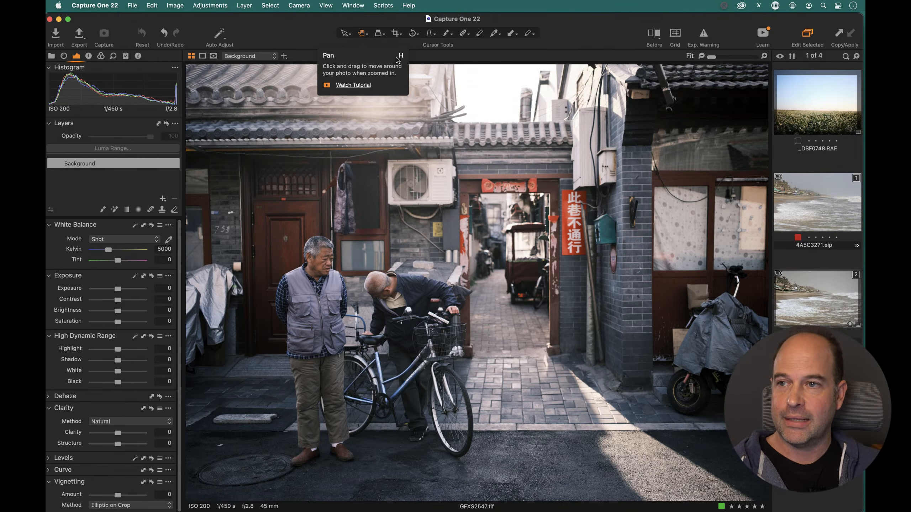
pyautogui.click(325, 269)
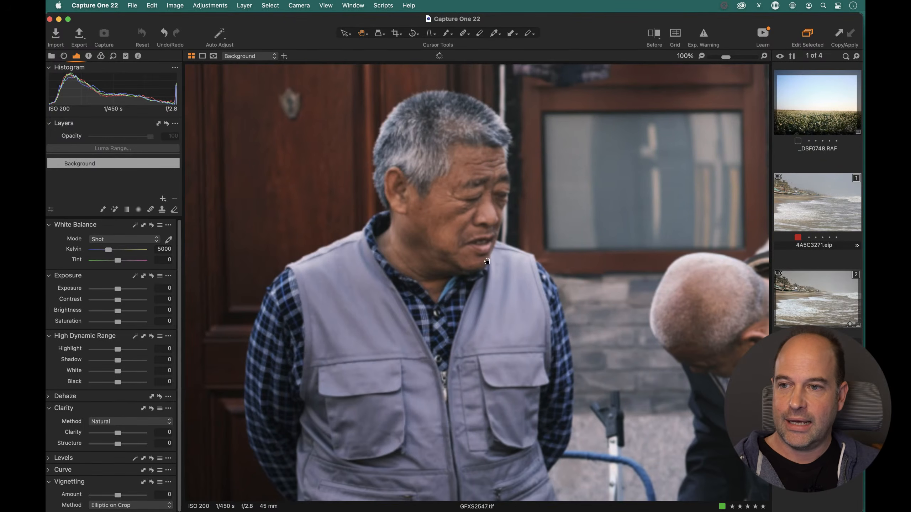
pyautogui.hscroll(10, 487, 261)
pyautogui.scroll(-5, 487, 261)
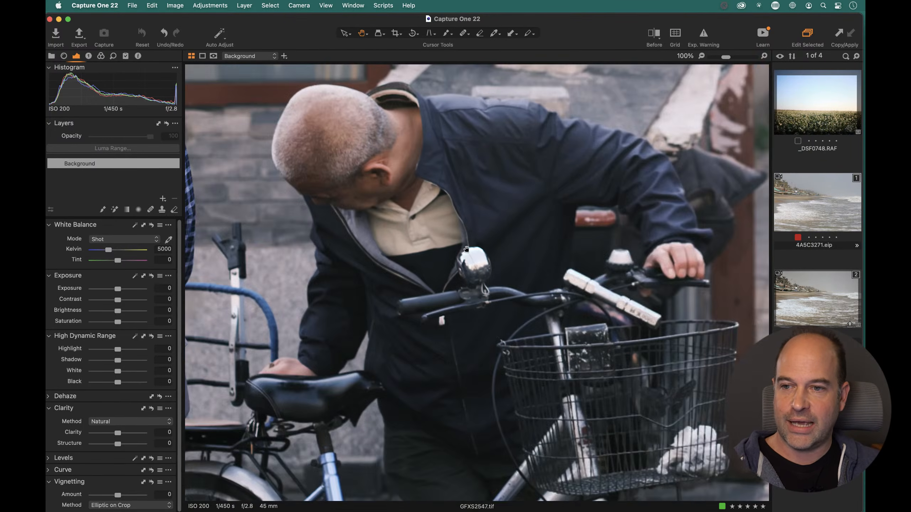
pyautogui.hscroll(10, 467, 249)
pyautogui.scroll(5, 466, 249)
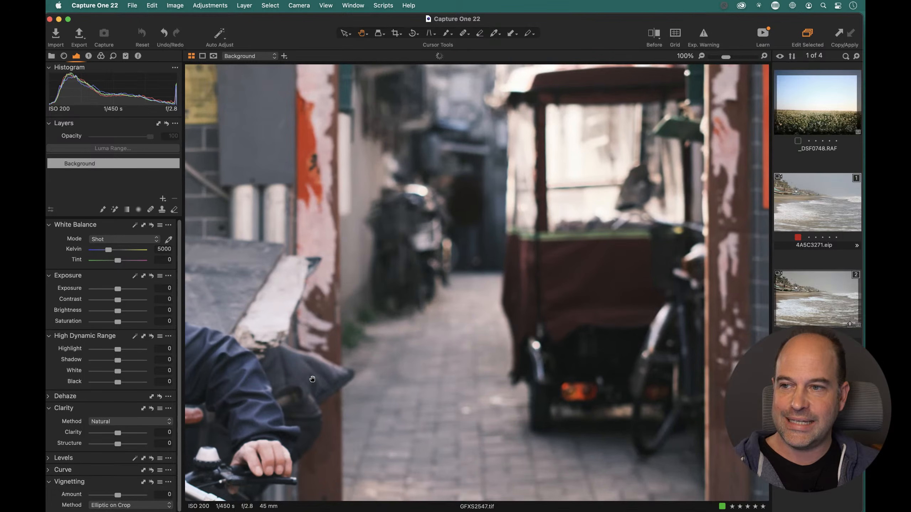
pyautogui.hscroll(-10, 312, 379)
pyautogui.scroll(-5, 312, 379)
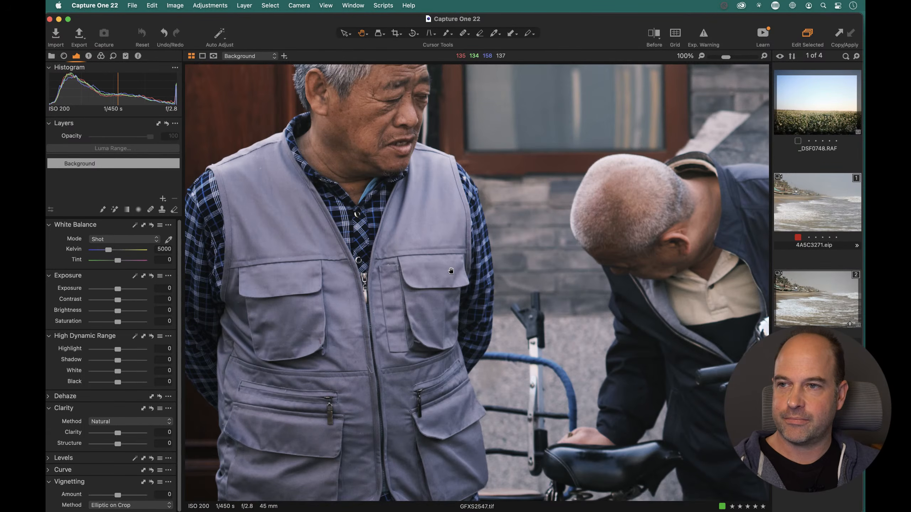
pyautogui.moveTo(417, 272); pyautogui.dragTo(507, 270)
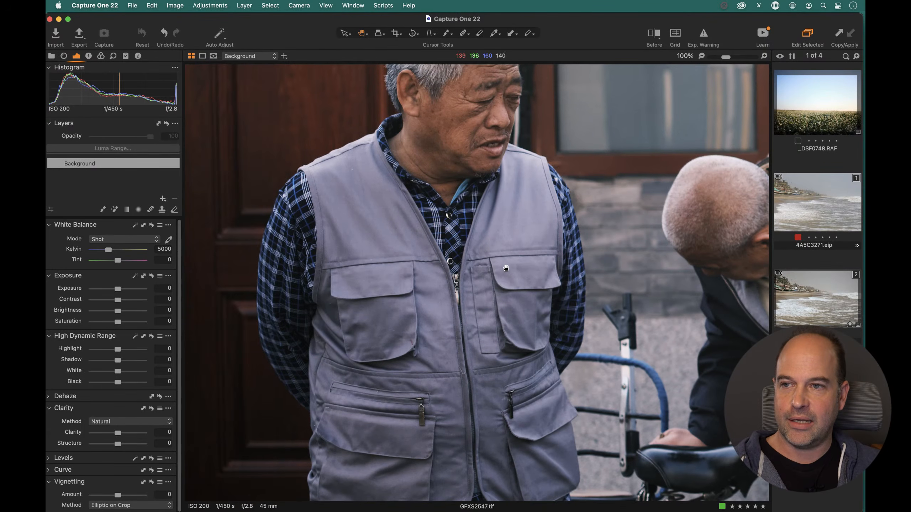
pyautogui.click(506, 268)
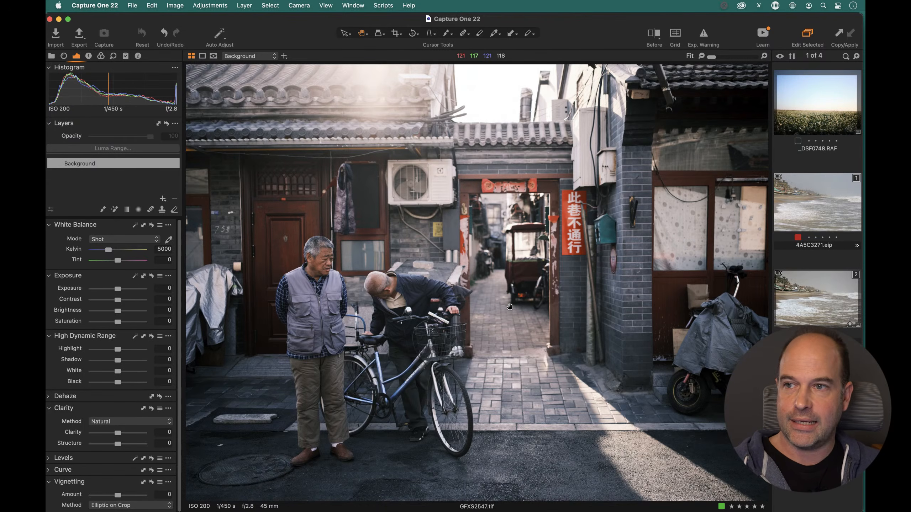
# - Crop the street photo from its upper edges to about 36.41 × 26.71 in and reposition the crop frame
pyautogui.click(396, 33)
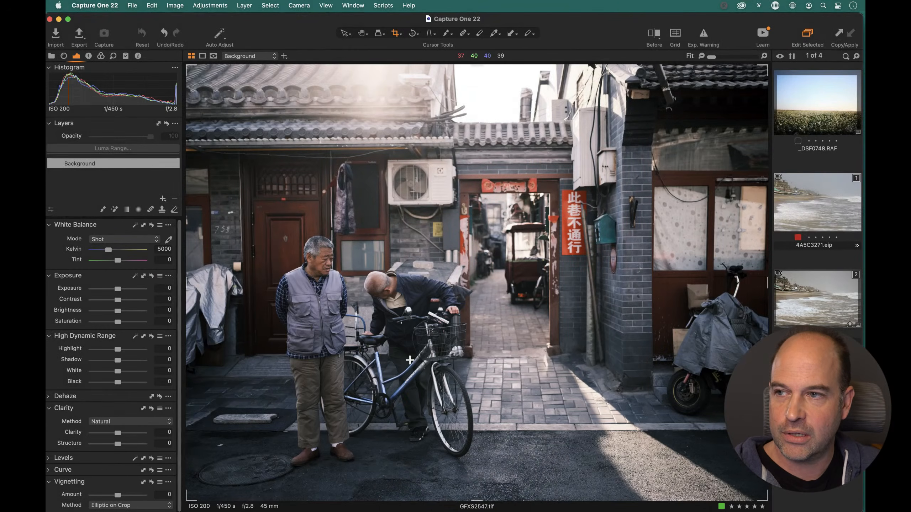
pyautogui.moveTo(186, 68); pyautogui.dragTo(222, 91)
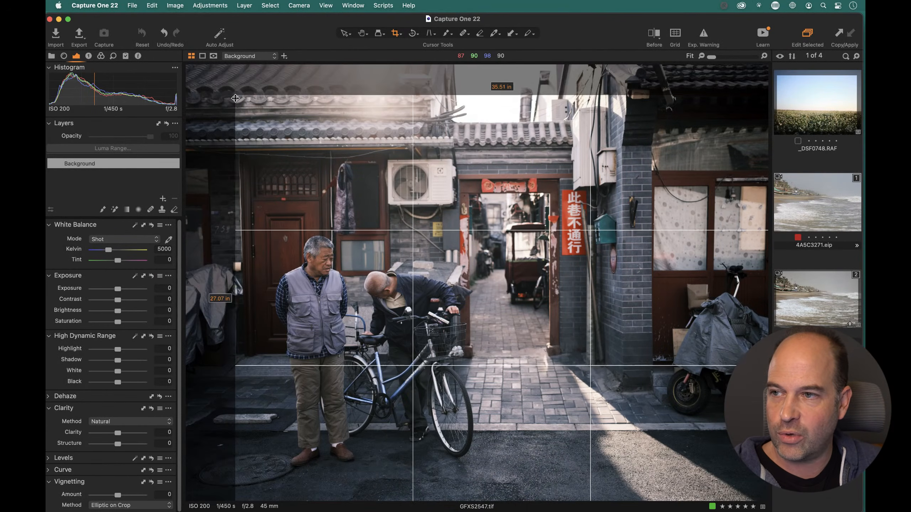
pyautogui.moveTo(544, 195); pyautogui.dragTo(531, 188)
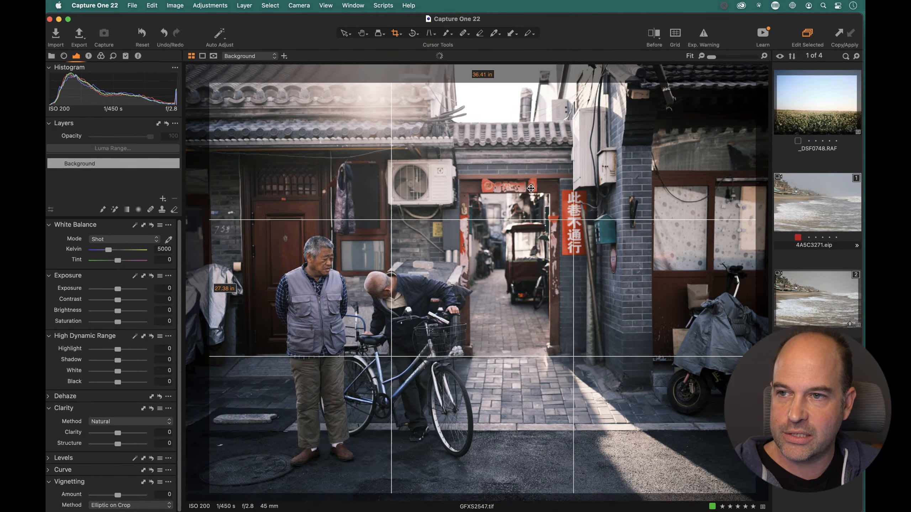
pyautogui.moveTo(482, 82); pyautogui.dragTo(482, 92)
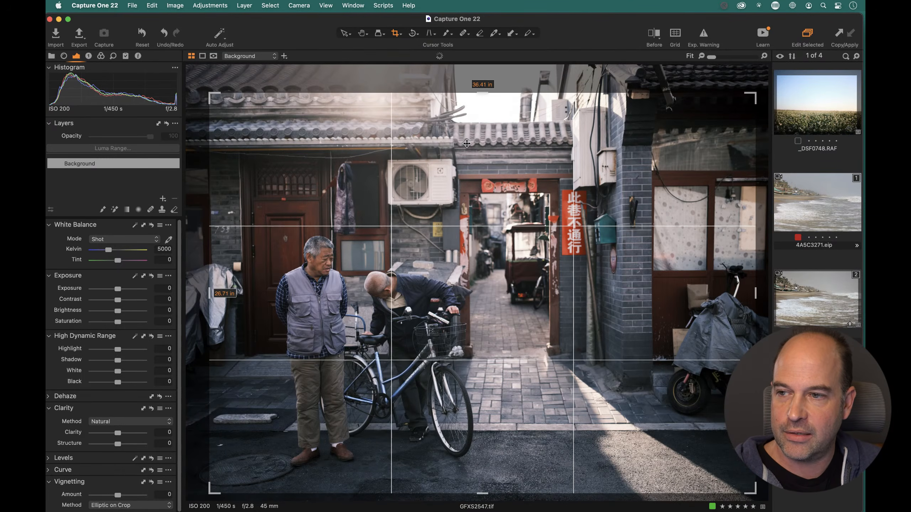
pyautogui.moveTo(467, 144); pyautogui.dragTo(460, 142)
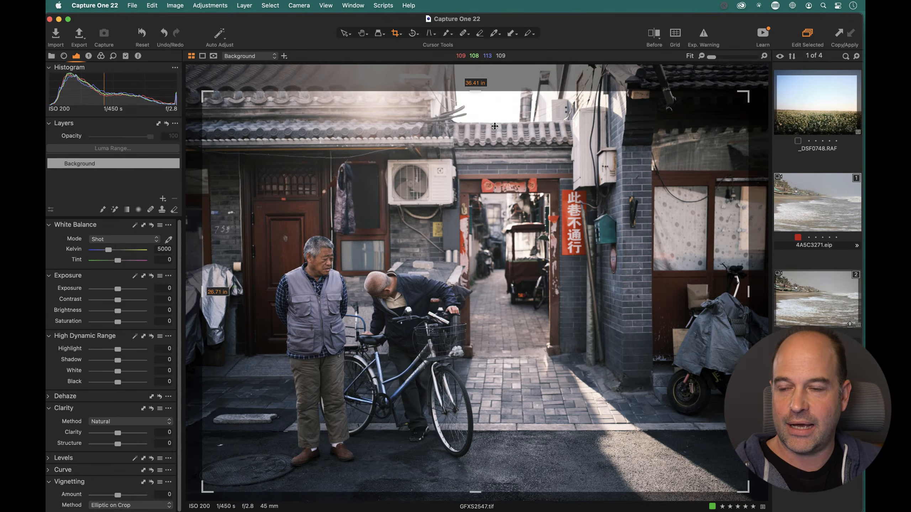
# - Constrain the street photo's crop to a 4x5 ratio, reduce it to about 32.76 × 26.21 in and reposition it
pyautogui.rightClick(477, 140)
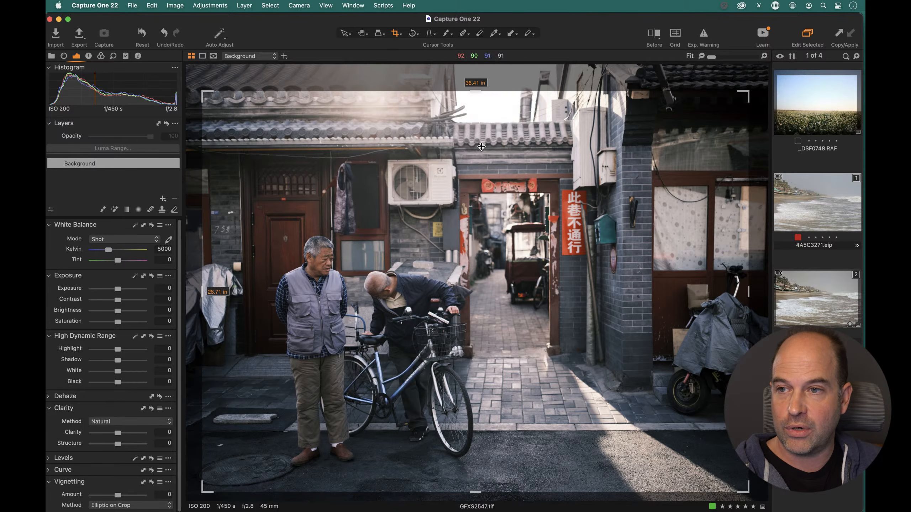
pyautogui.rightClick(482, 145)
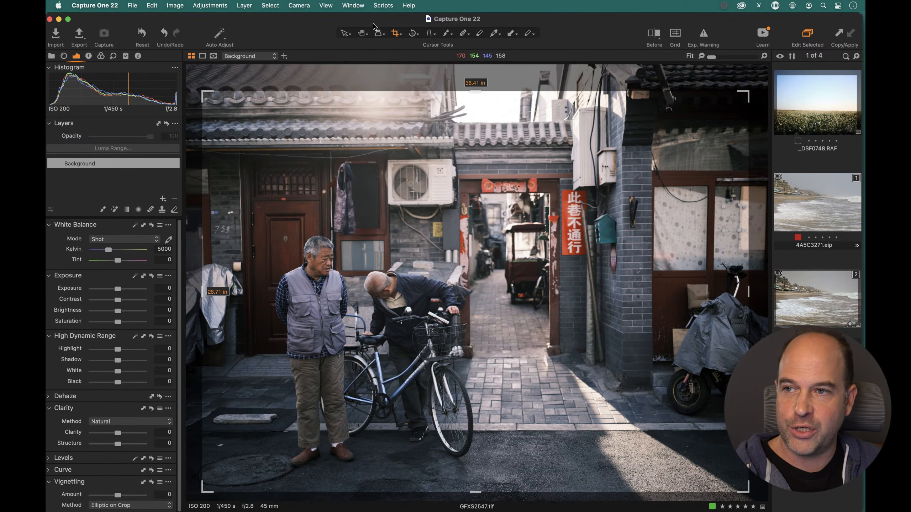
pyautogui.click(401, 36)
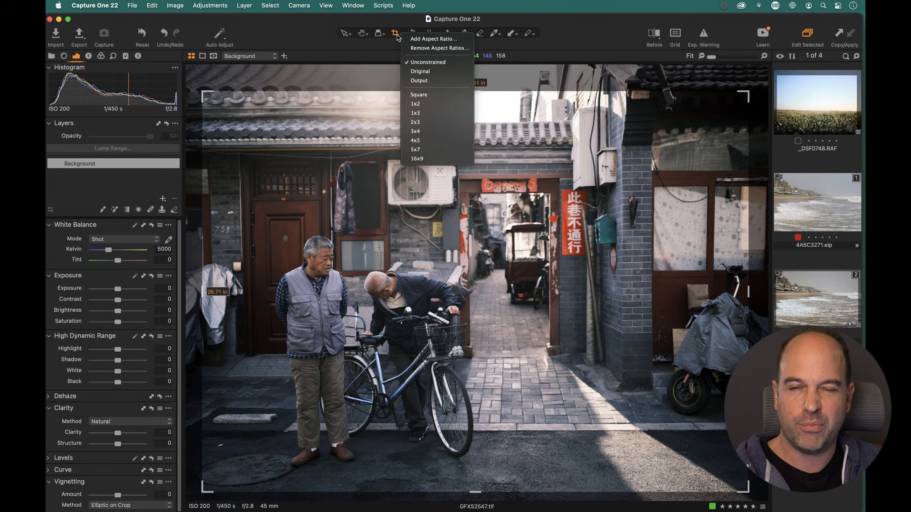
pyautogui.click(491, 187)
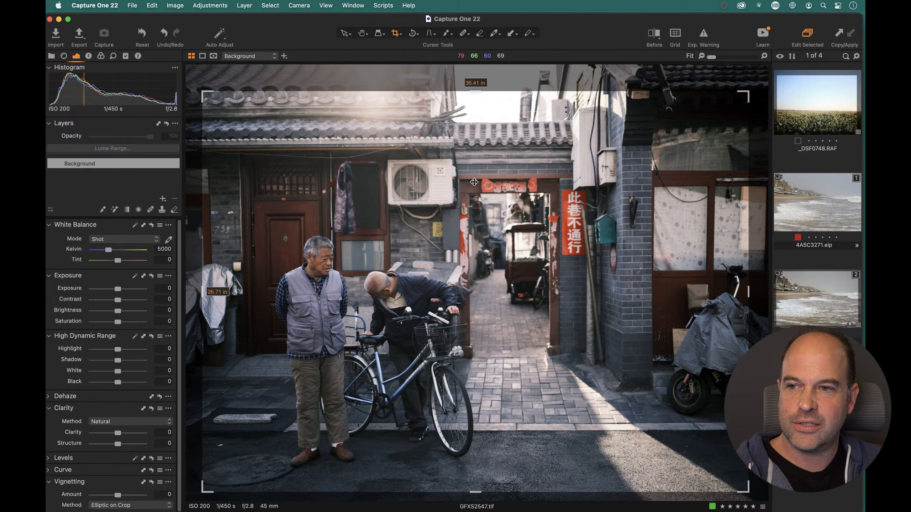
pyautogui.rightClick(474, 182)
pyautogui.click(474, 149)
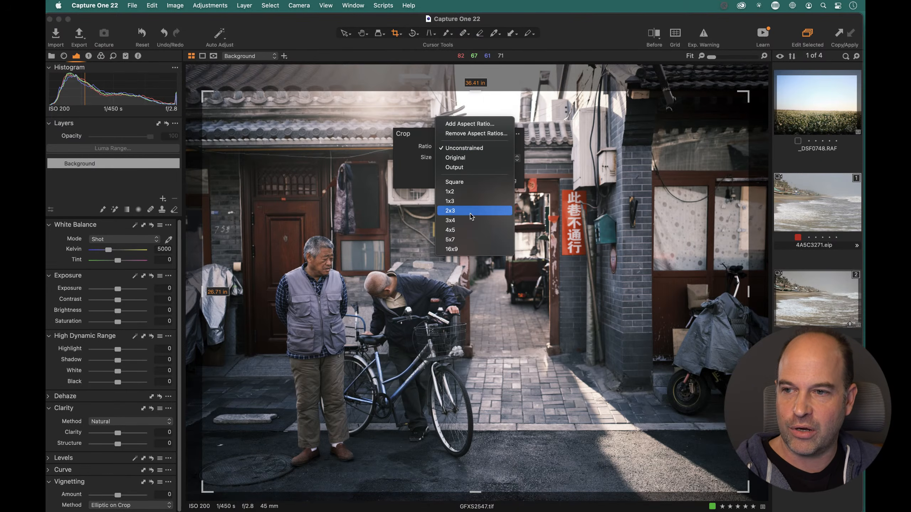
pyautogui.click(462, 231)
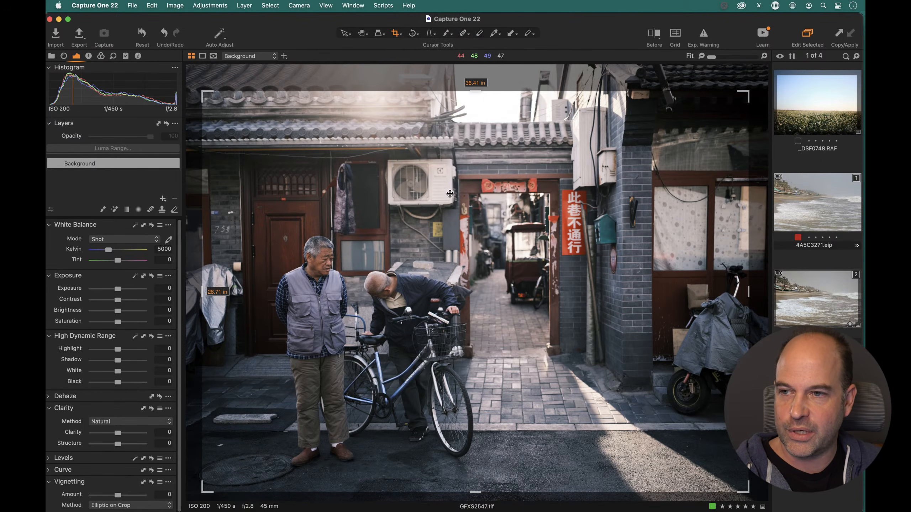
pyautogui.moveTo(208, 93); pyautogui.dragTo(257, 99)
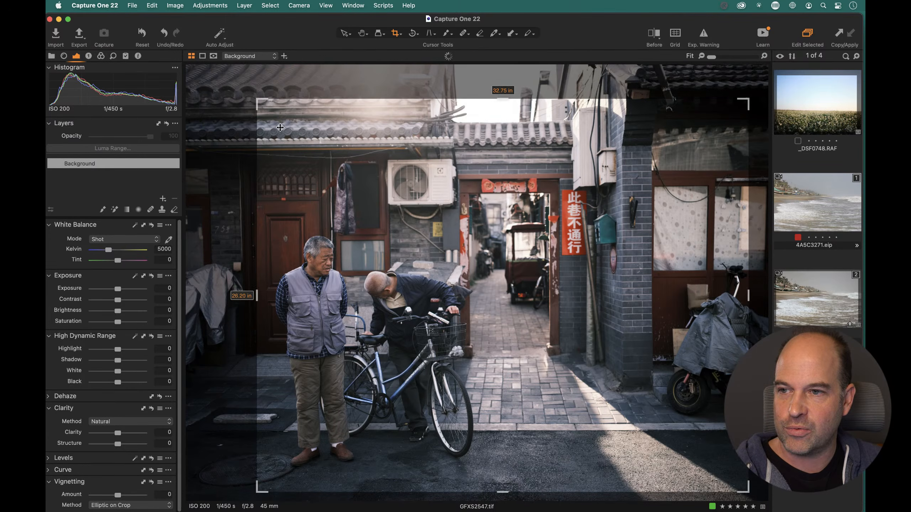
pyautogui.moveTo(522, 211); pyautogui.dragTo(491, 203)
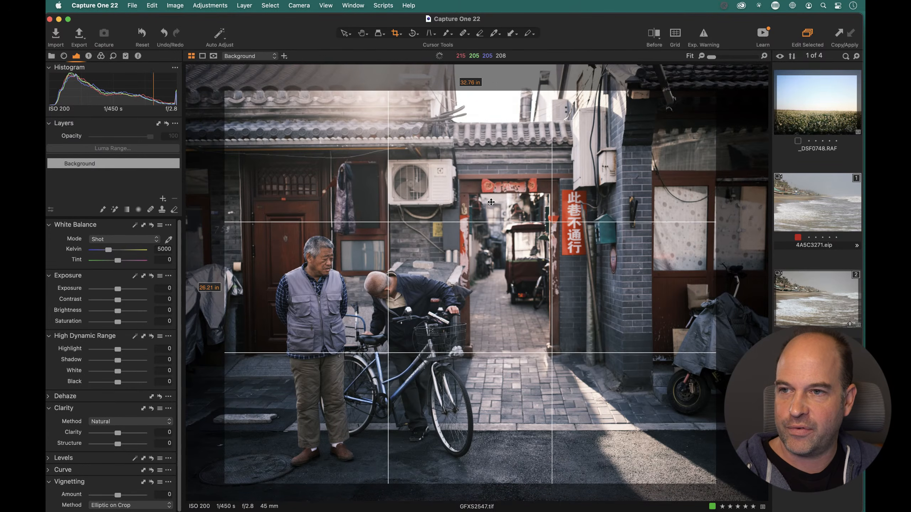
# - Set the crop ratio to Unconstrained, resize the street photo's crop to about 34.33 × 26.65 in and shift it slightly
pyautogui.rightClick(518, 202)
pyautogui.click(515, 166)
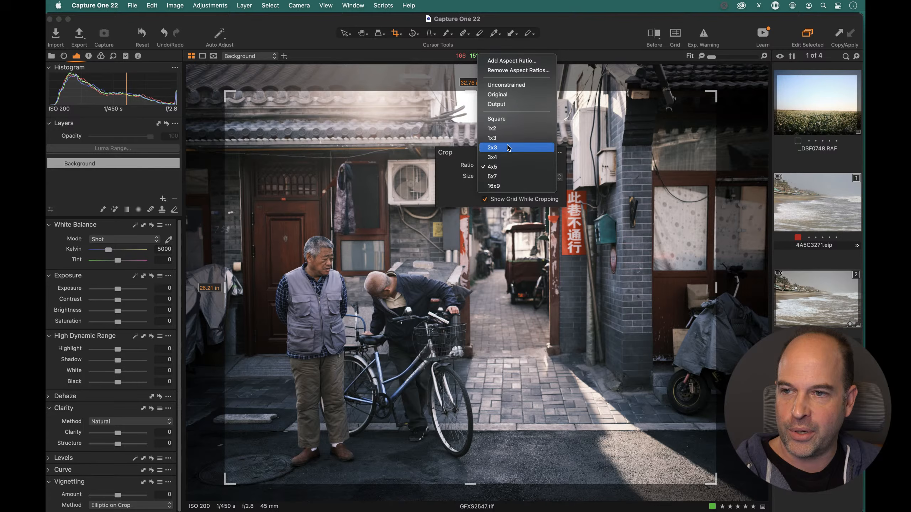
pyautogui.click(511, 88)
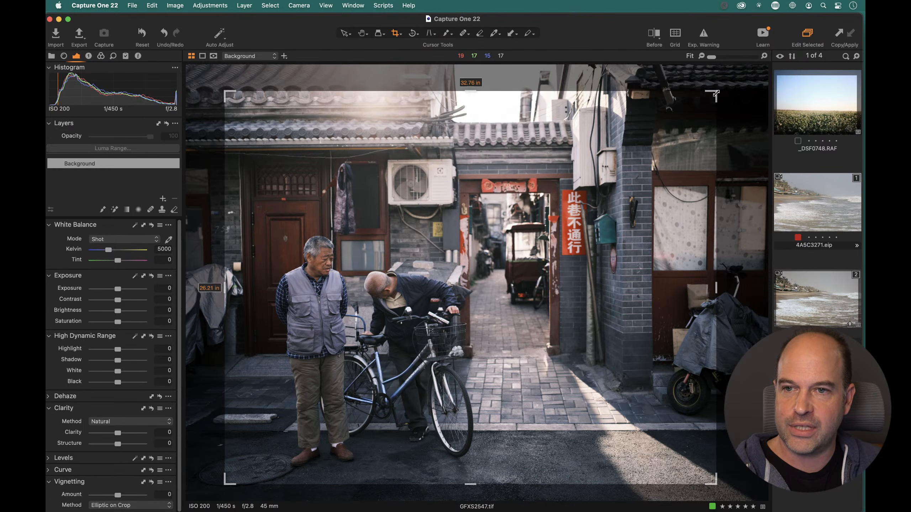
pyautogui.moveTo(715, 92); pyautogui.dragTo(739, 85)
pyautogui.moveTo(621, 139); pyautogui.dragTo(619, 146)
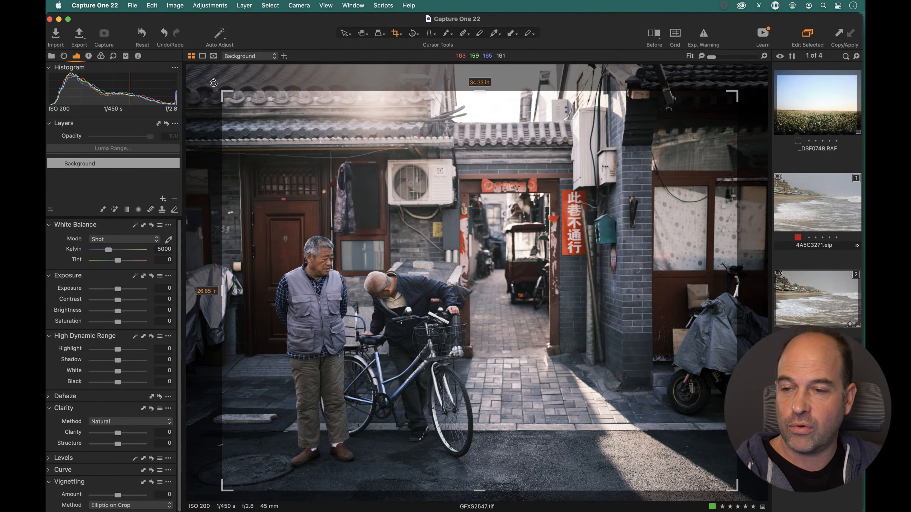
# - Rotate the street photo very slightly and tighten its crop to about 33.65 × 25.59 in
pyautogui.moveTo(213, 83); pyautogui.dragTo(215, 82)
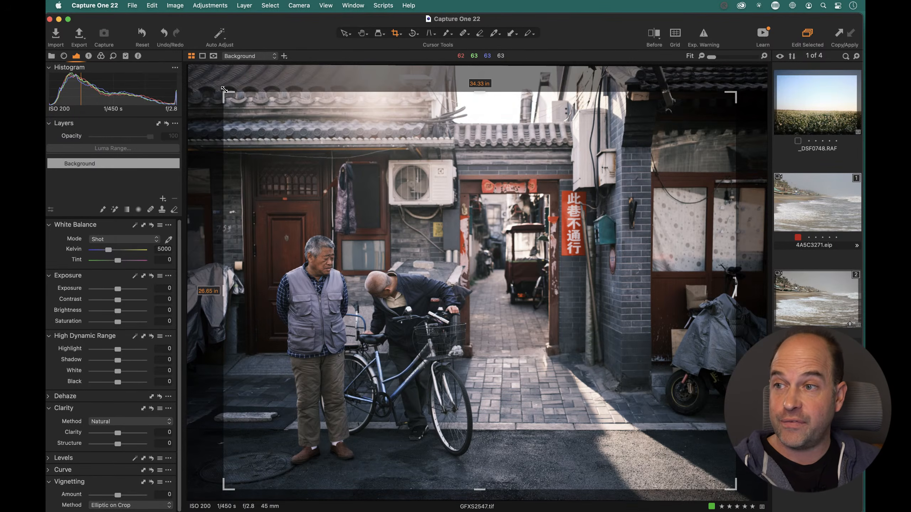
pyautogui.moveTo(224, 89)
pyautogui.mouseDown()
pyautogui.moveTo(269, 142)
pyautogui.moveTo(251, 125)
pyautogui.moveTo(248, 136)
pyautogui.moveTo(226, 95)
pyautogui.moveTo(320, 161)
pyautogui.moveTo(251, 121)
pyautogui.moveTo(212, 83)
pyautogui.moveTo(275, 136)
pyautogui.moveTo(227, 98)
pyautogui.mouseUp()
pyautogui.moveTo(230, 101); pyautogui.dragTo(230, 102)
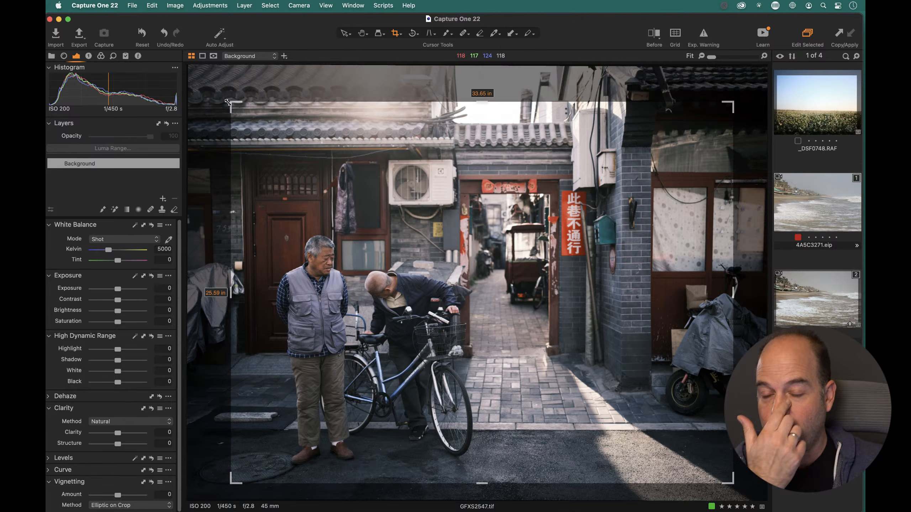
# - Collapse the variants of 4A5C3271.eip and display all three album photos together in the viewer
pyautogui.click(778, 176)
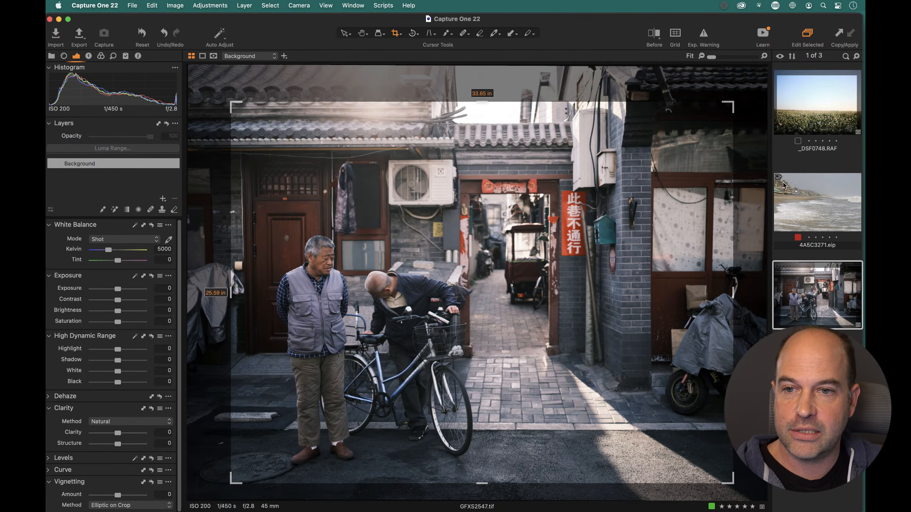
pyautogui.click(823, 101)
pyautogui.keyDown('shift'); pyautogui.click(830, 321); pyautogui.keyUp('shift')
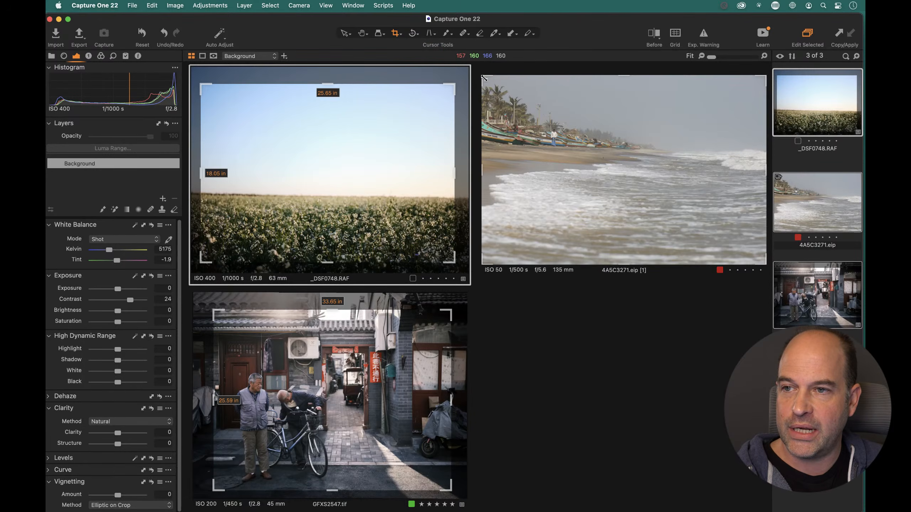
# - Crop the beach photo to about 18.15 × 11.98 in and shift the street photo's crop, finishing with the Pan tool
pyautogui.moveTo(484, 78); pyautogui.dragTo(500, 90)
pyautogui.moveTo(601, 123); pyautogui.dragTo(595, 120)
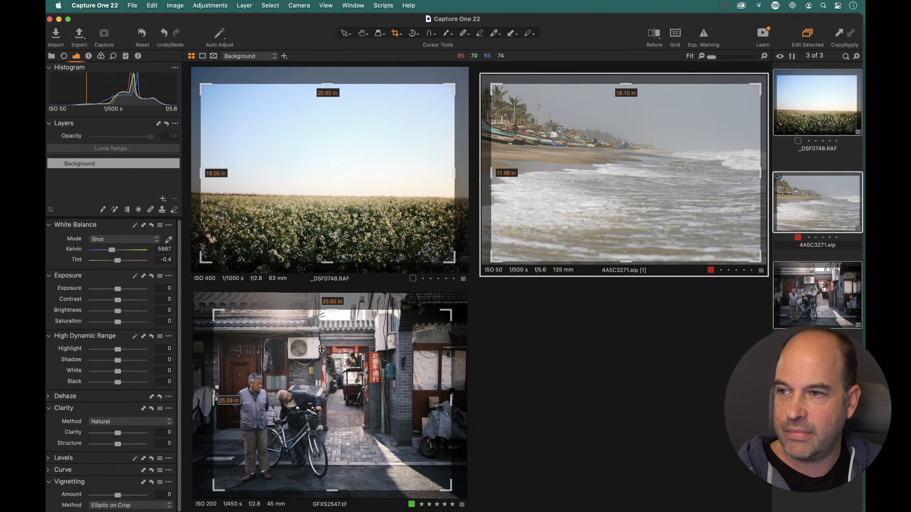
pyautogui.moveTo(365, 351); pyautogui.dragTo(323, 350)
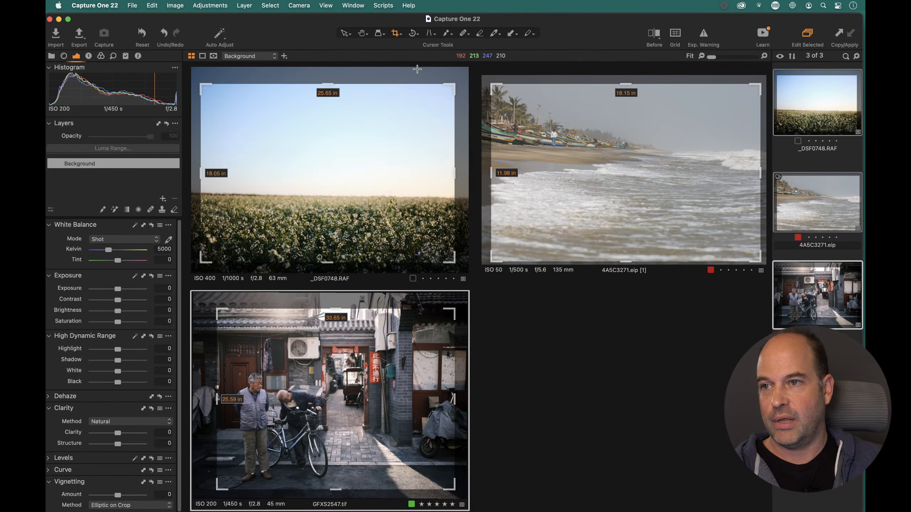
pyautogui.click(362, 34)
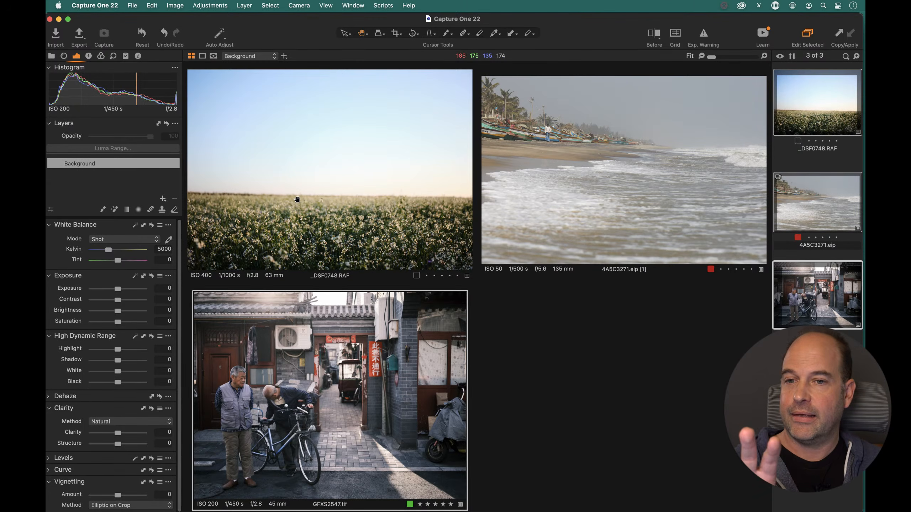
# - View _DSF0748.RAF alone with and without its crop frame, and show the lens, crop and rotation tools
pyautogui.click(810, 81)
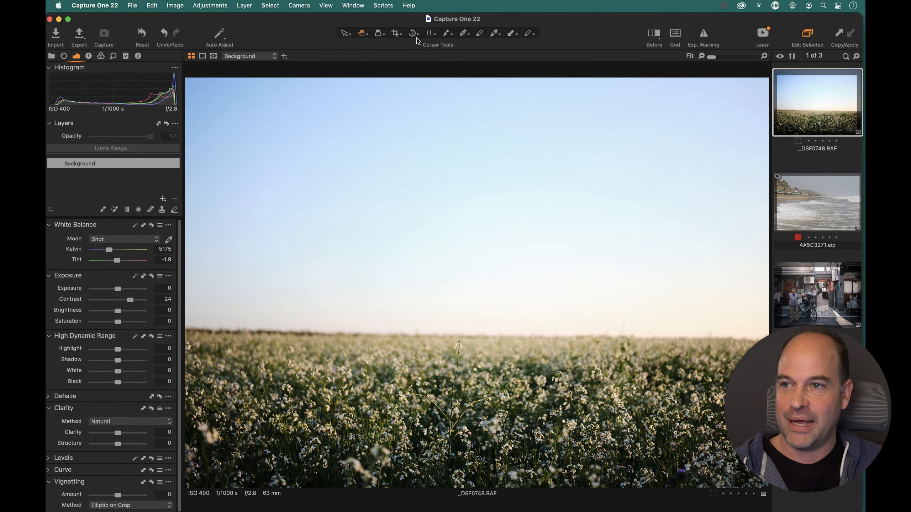
pyautogui.click(396, 34)
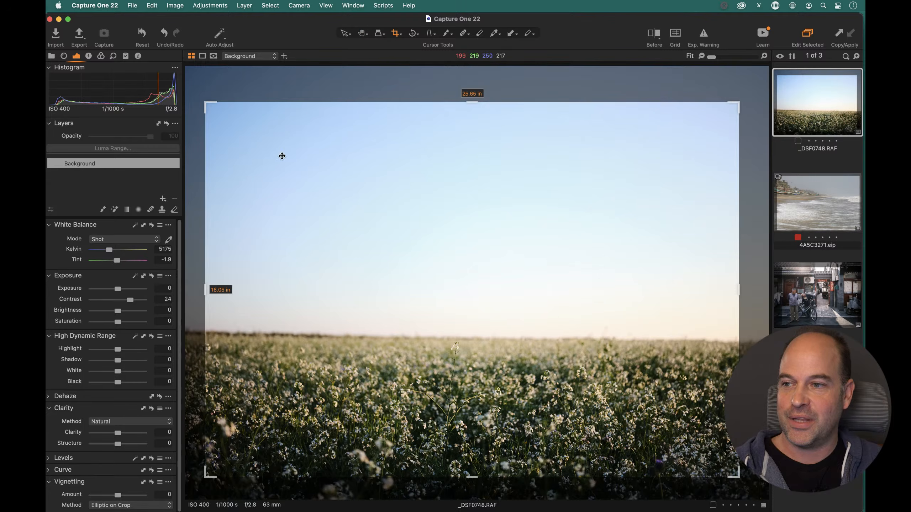
pyautogui.click(362, 34)
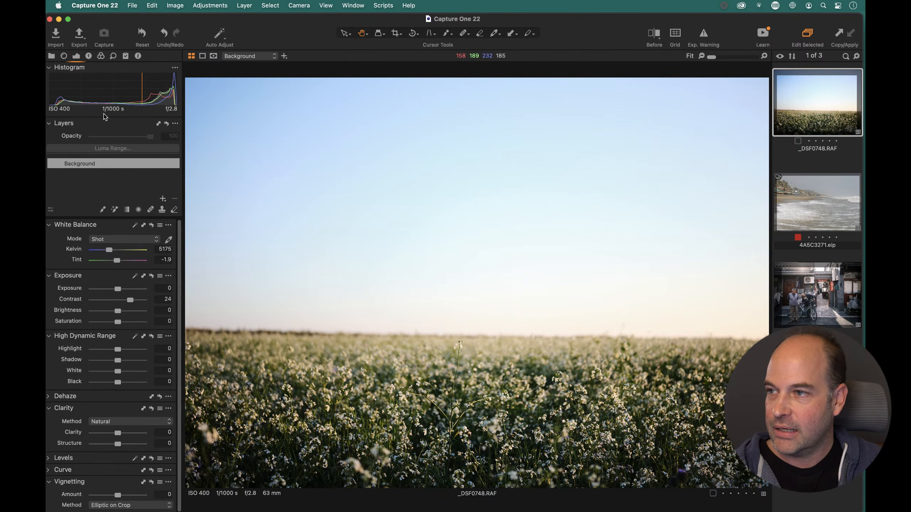
pyautogui.click(63, 56)
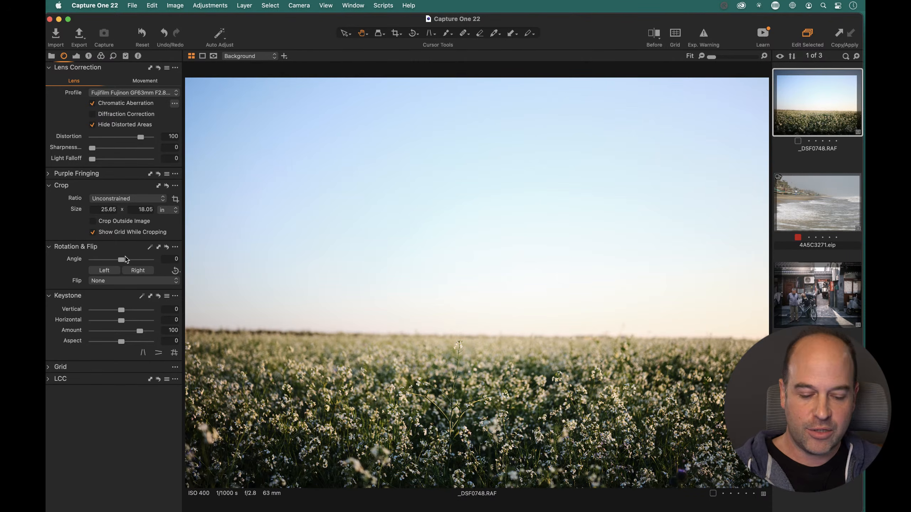
# - Display all three album photos together, and show the photographer's folder containing _DSF0748.RAF as a thumbnail grid with its subfolders expanded
pyautogui.keyDown('shift'); pyautogui.click(824, 322); pyautogui.keyUp('shift')
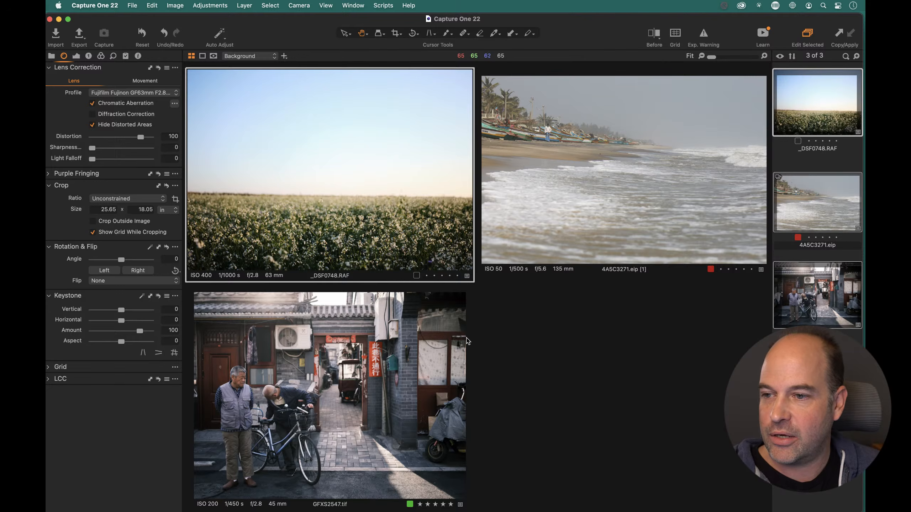
pyautogui.click(50, 55)
pyautogui.scroll(-3, 111, 297)
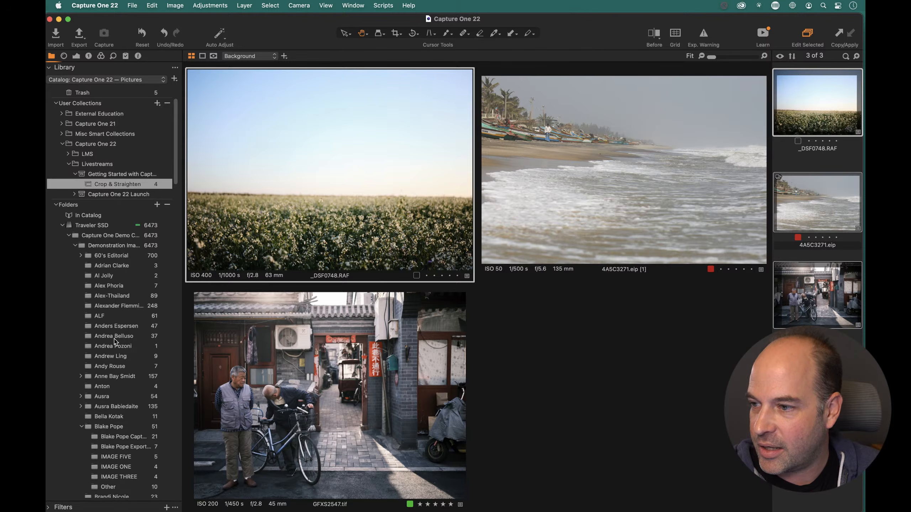
pyautogui.scroll(-4, 115, 341)
pyautogui.click(101, 335)
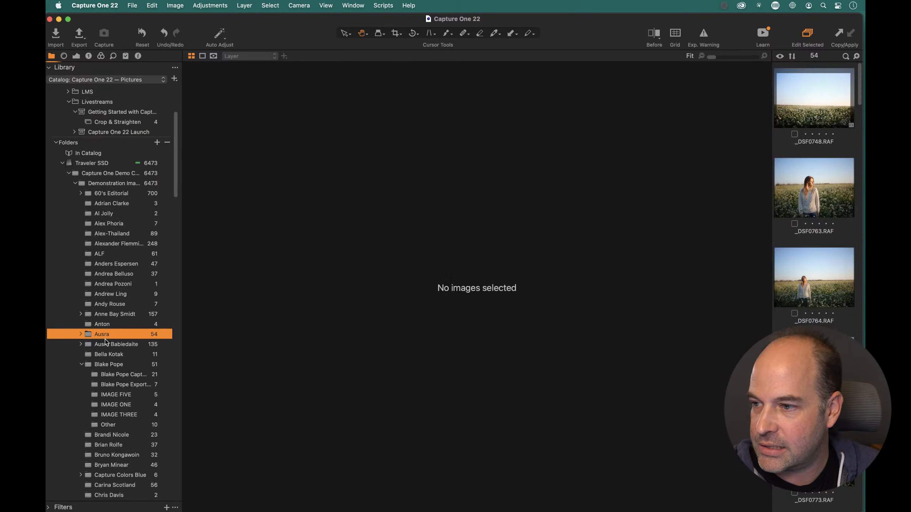
pyautogui.click(80, 334)
pyautogui.press('super+alt+v')
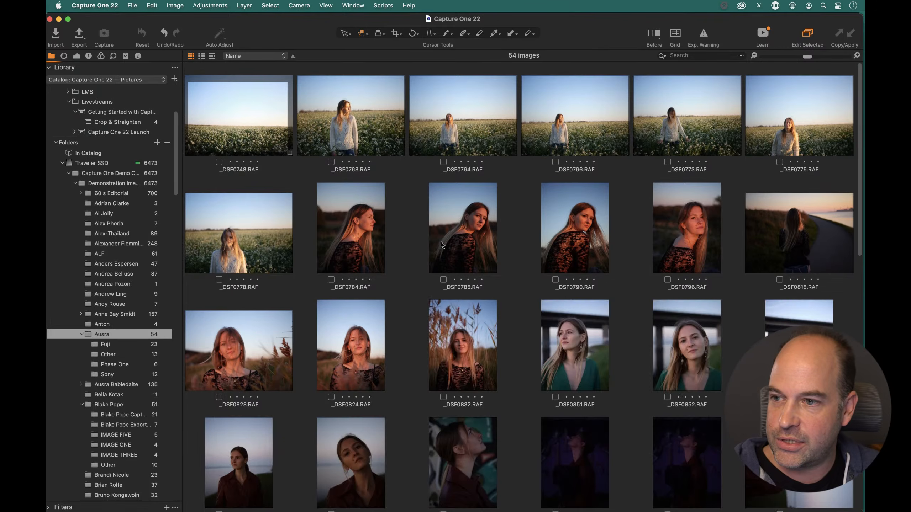
# - Add Familia10041.IIQ to the Crop & Straighten album and display all four album photos together in the viewer
pyautogui.scroll(-2, 400, 227)
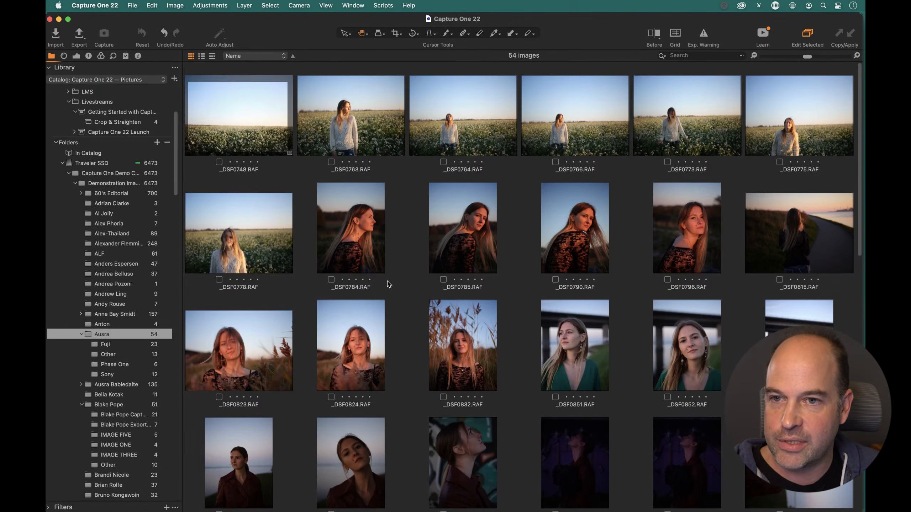
pyautogui.scroll(-10, 382, 280)
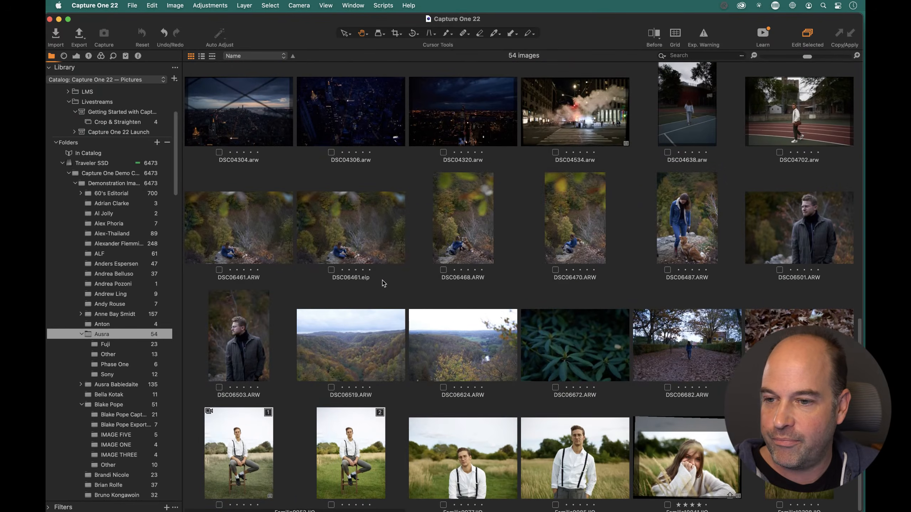
pyautogui.moveTo(699, 462); pyautogui.dragTo(118, 123)
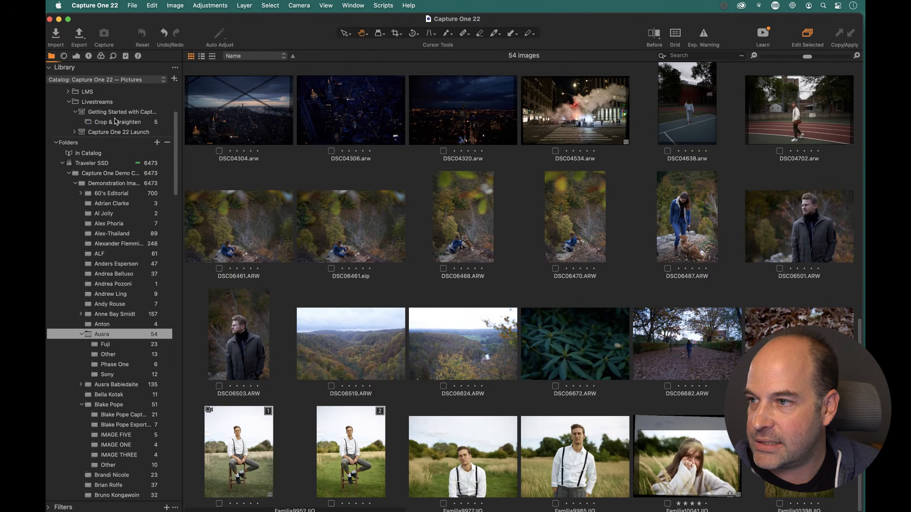
pyautogui.click(118, 122)
pyautogui.press('super+alt+v')
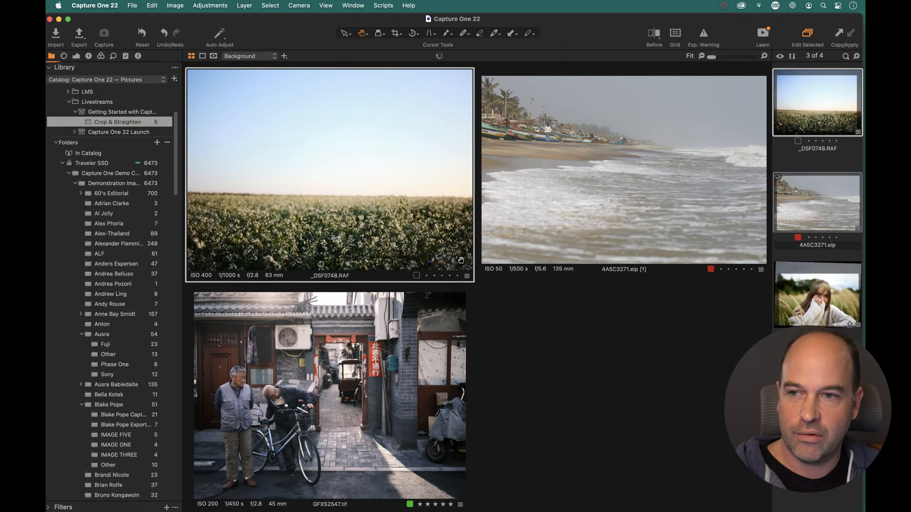
pyautogui.keyDown('super'); pyautogui.click(800, 297); pyautogui.keyUp('super')
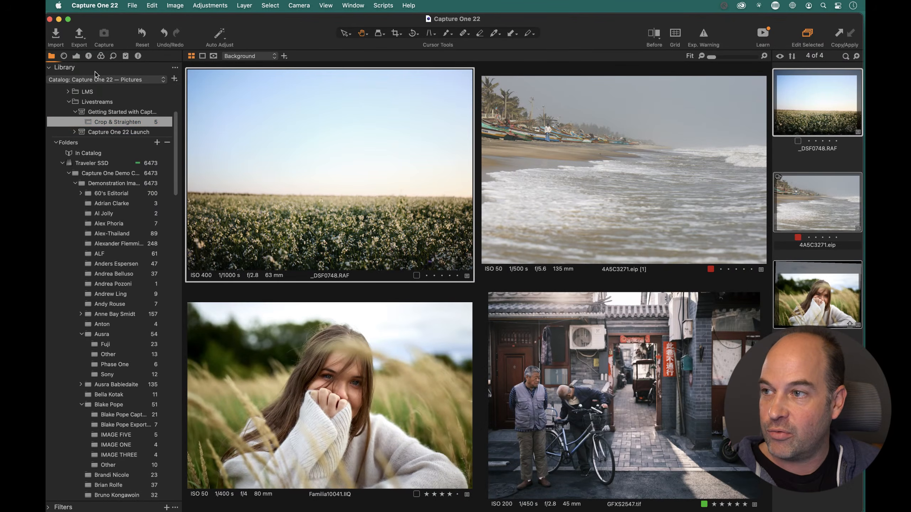
# - Show the lens, crop and rotation tools and check the rotation settings of the portrait, street and beach photos
pyautogui.click(64, 56)
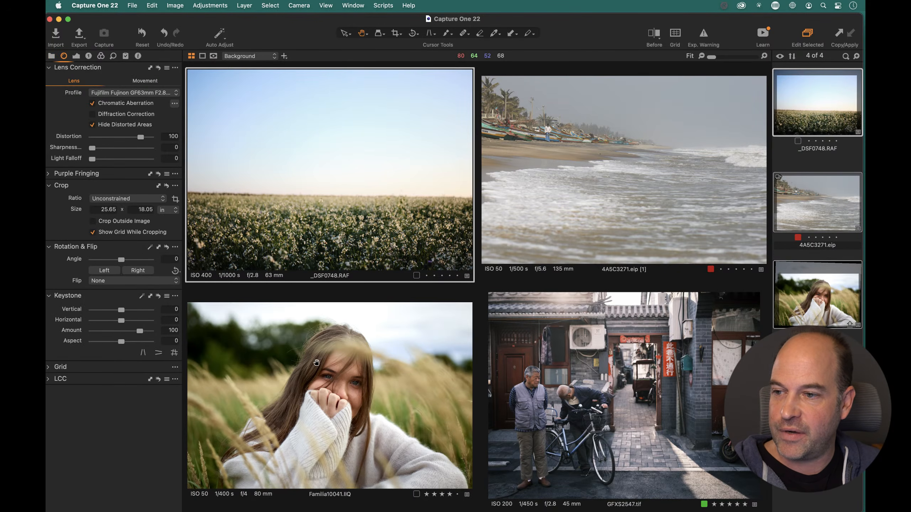
pyautogui.press('Down')
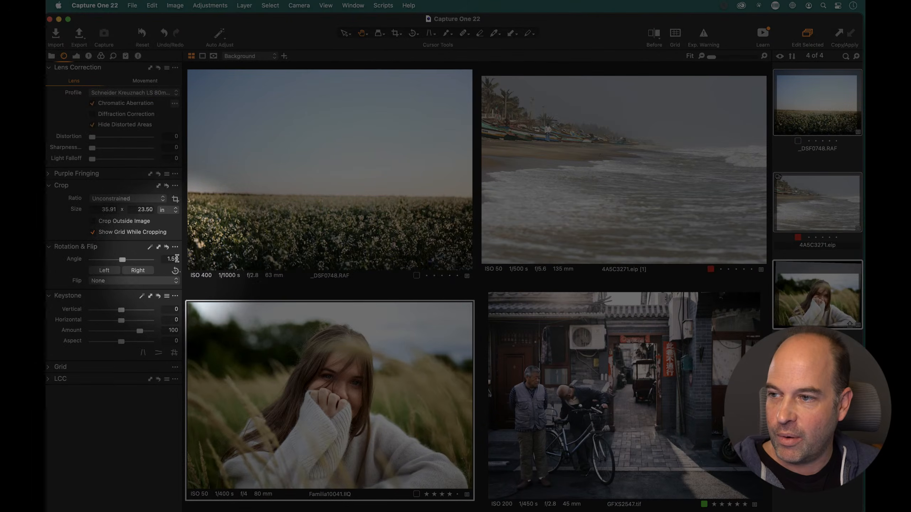
pyautogui.press('Right')
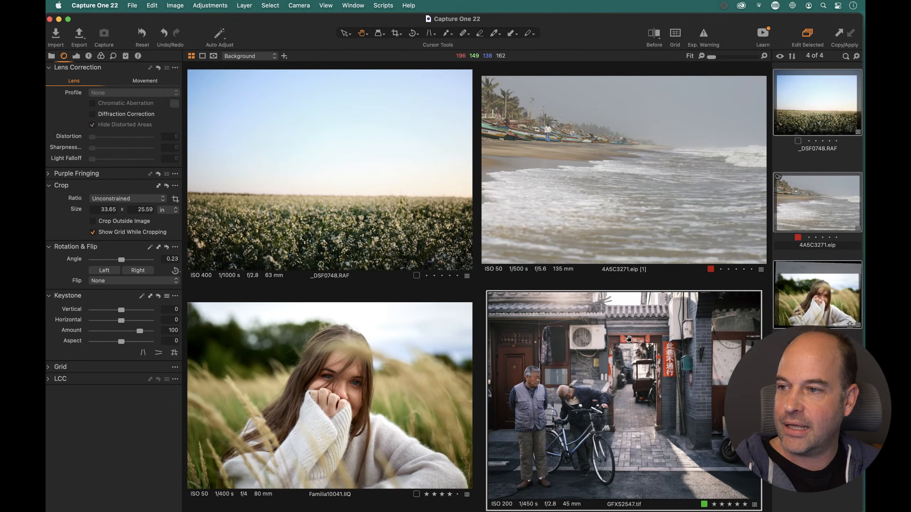
pyautogui.click(602, 223)
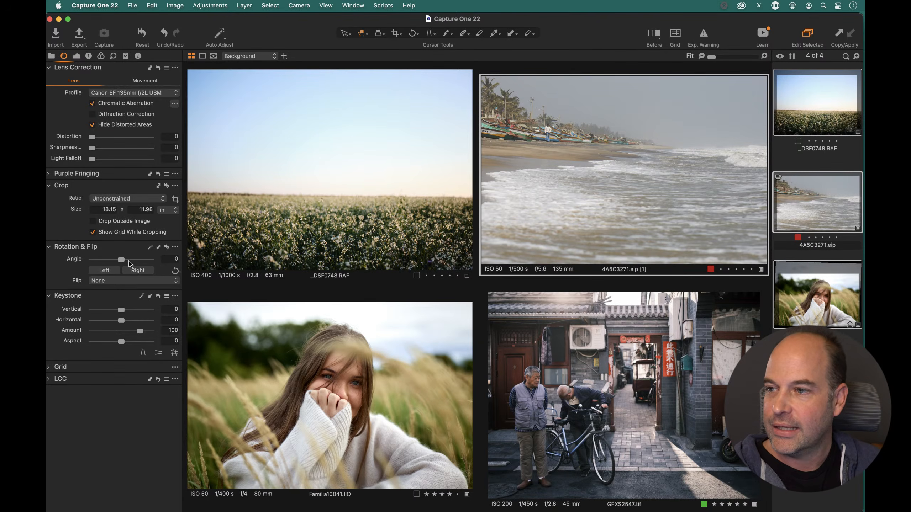
# - Reset the rotation and flip adjustments on all four selected photos
pyautogui.click(167, 247)
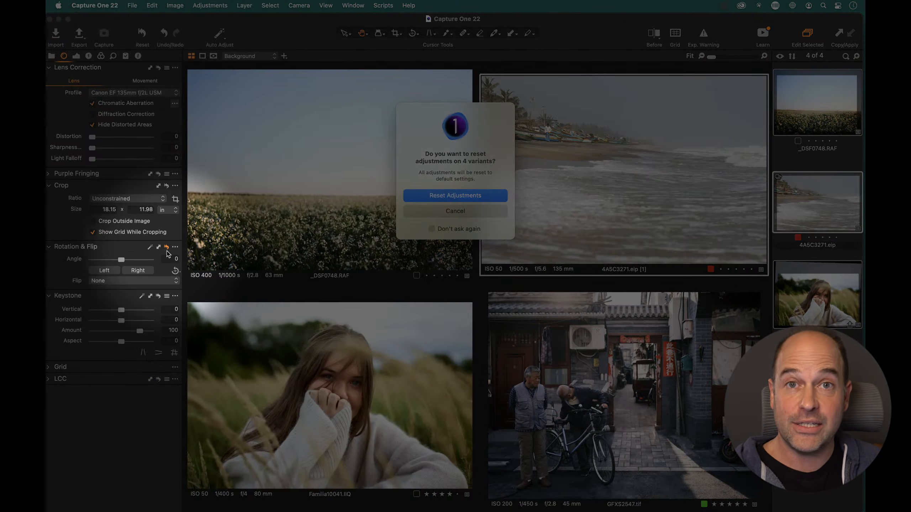
pyautogui.click(467, 196)
pyautogui.click(464, 196)
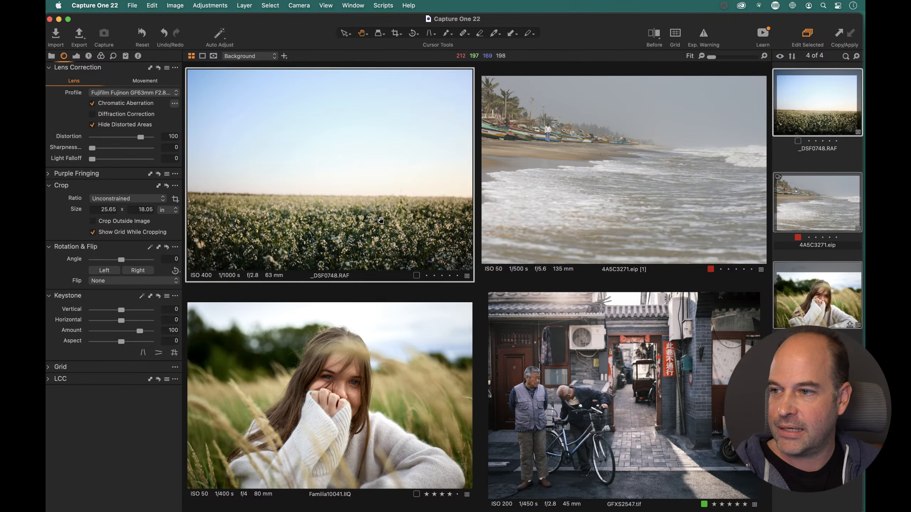
# - Automatically straighten all four selected photos, with the field photo _DSF0748.RAF as the primary one
pyautogui.click(343, 207)
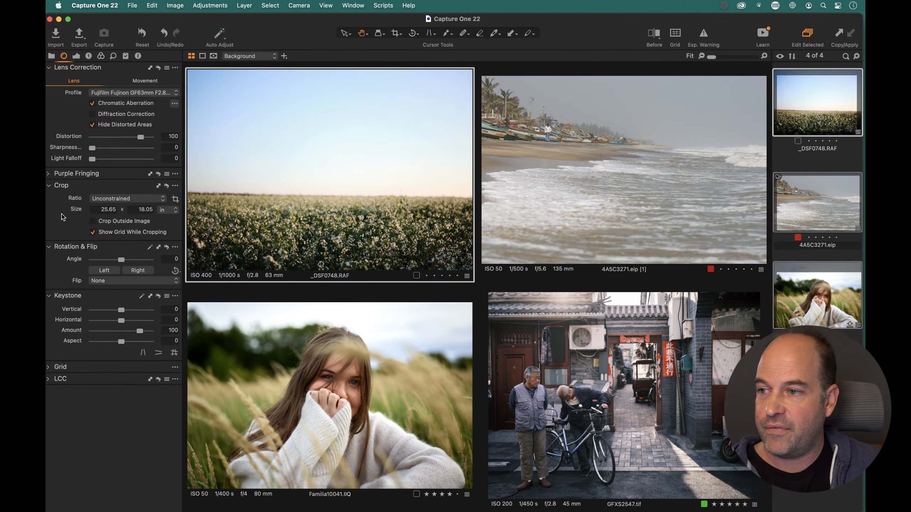
pyautogui.click(150, 248)
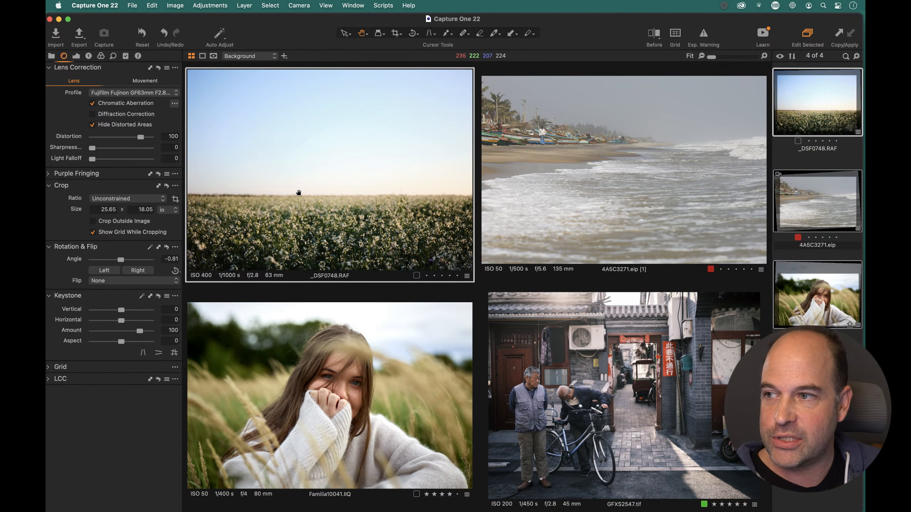
pyautogui.moveTo(301, 26); pyautogui.dragTo(291, 23)
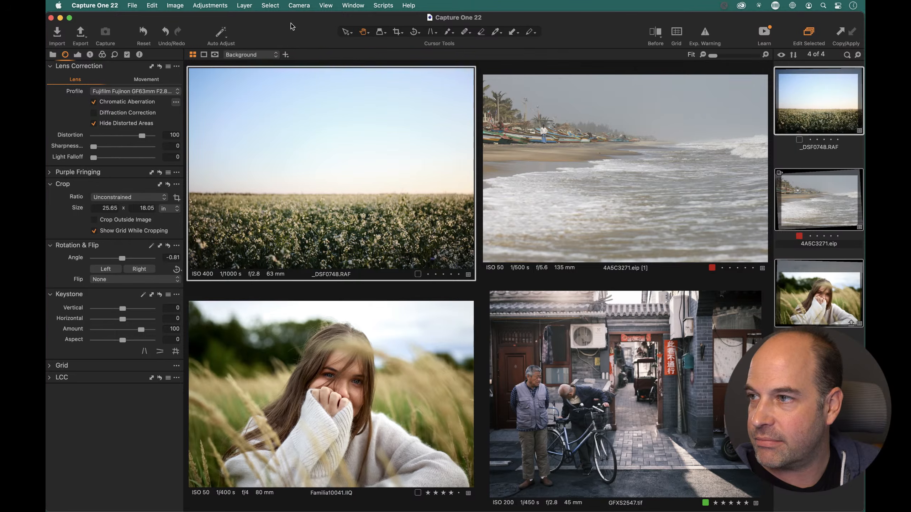
# - Find and open the photographer's folder containing GFXS1277.RAF under Demonstration Images in the library
pyautogui.click(53, 55)
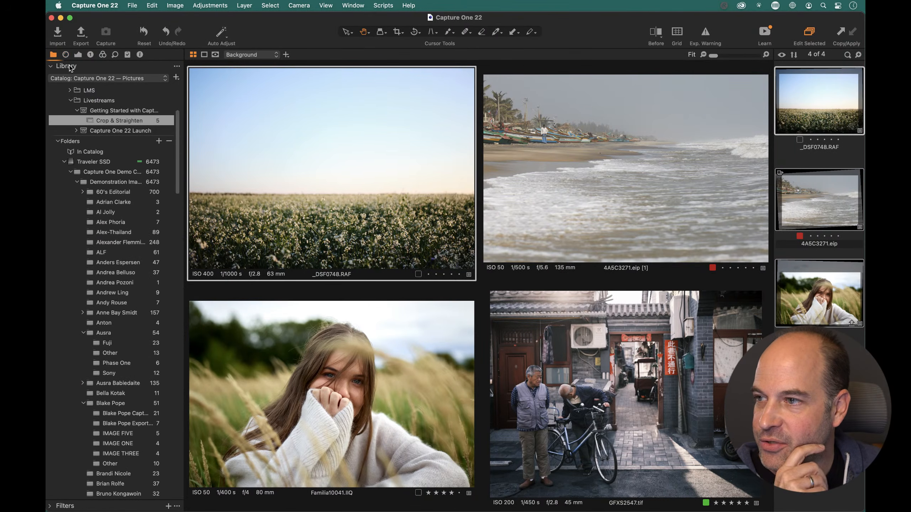
pyautogui.scroll(-10, 100, 302)
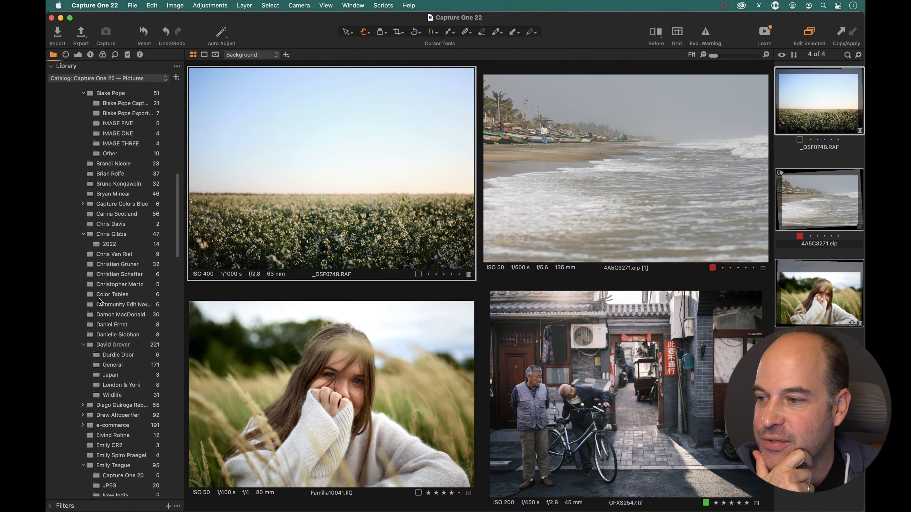
pyautogui.scroll(-12, 99, 302)
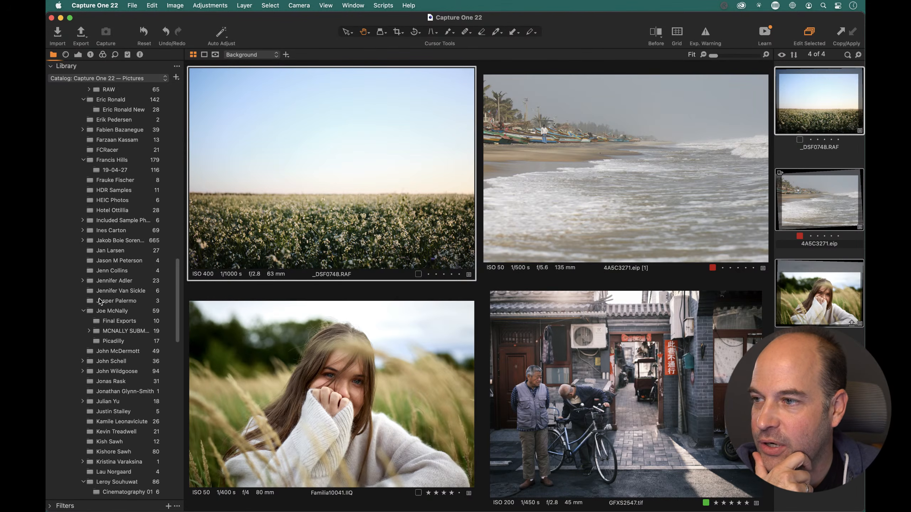
pyautogui.scroll(3, 100, 302)
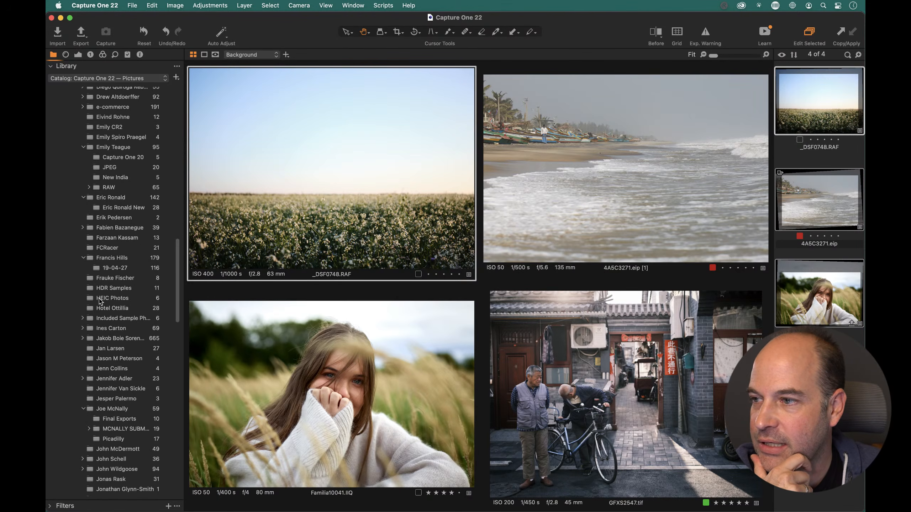
pyautogui.click(116, 239)
# - Create a new album inside the Getting Started with Capture One project, named with the photographer's first name
pyautogui.scroll(20, 118, 215)
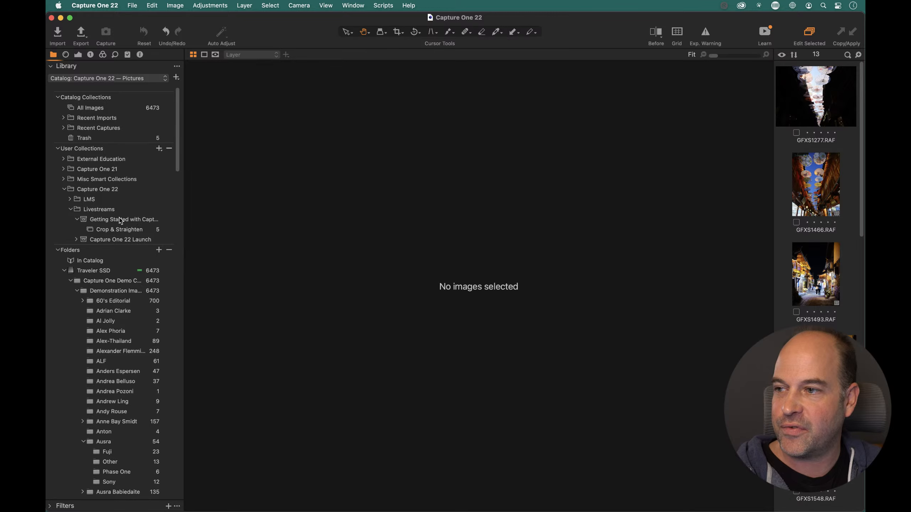
pyautogui.rightClick(132, 224)
pyautogui.moveTo(259, 224)
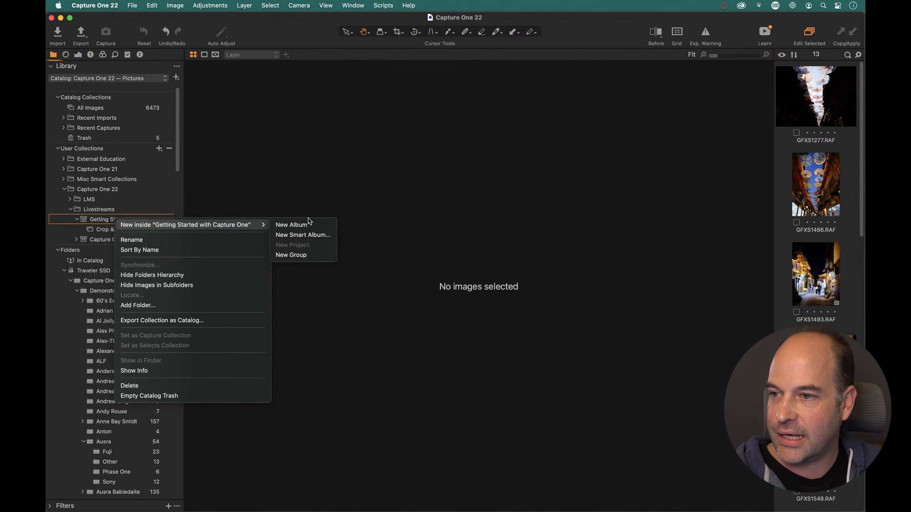
pyautogui.click(300, 225)
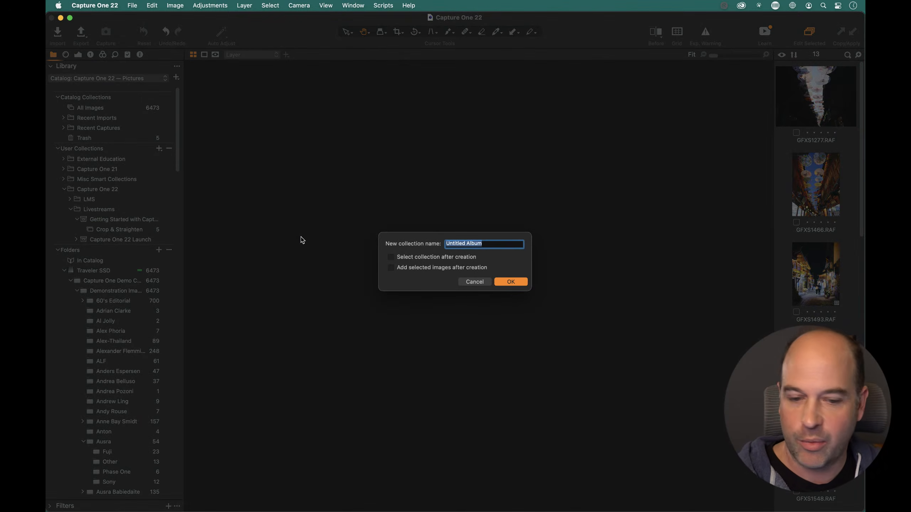
pyautogui.write('Far')
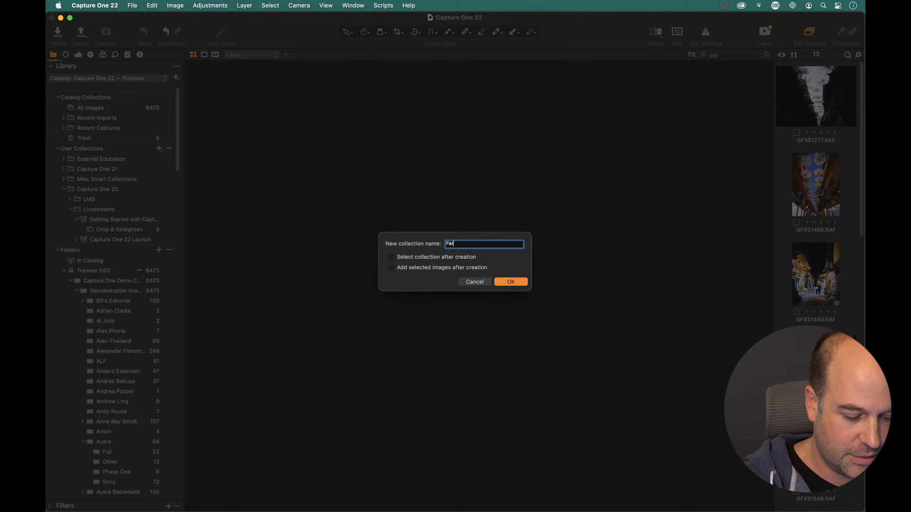
pyautogui.write('zaan')
pyautogui.press('Return')
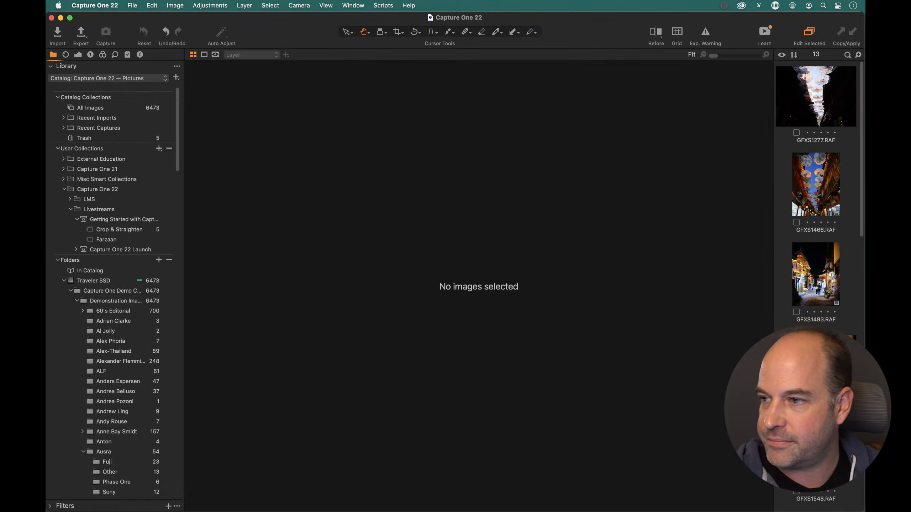
# - Add all photos of the open folder to the new album and open that album
pyautogui.click(821, 187)
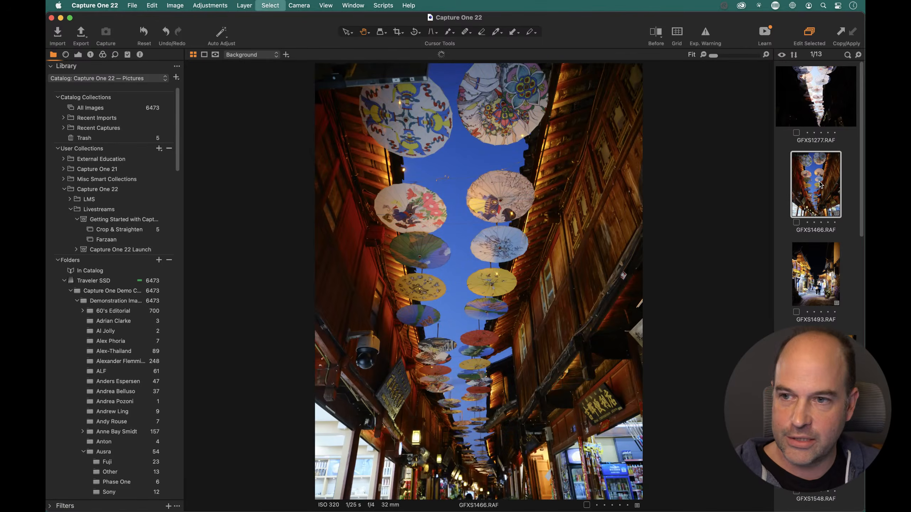
pyautogui.press('super+a')
pyautogui.moveTo(821, 186); pyautogui.dragTo(116, 244)
pyautogui.click(115, 244)
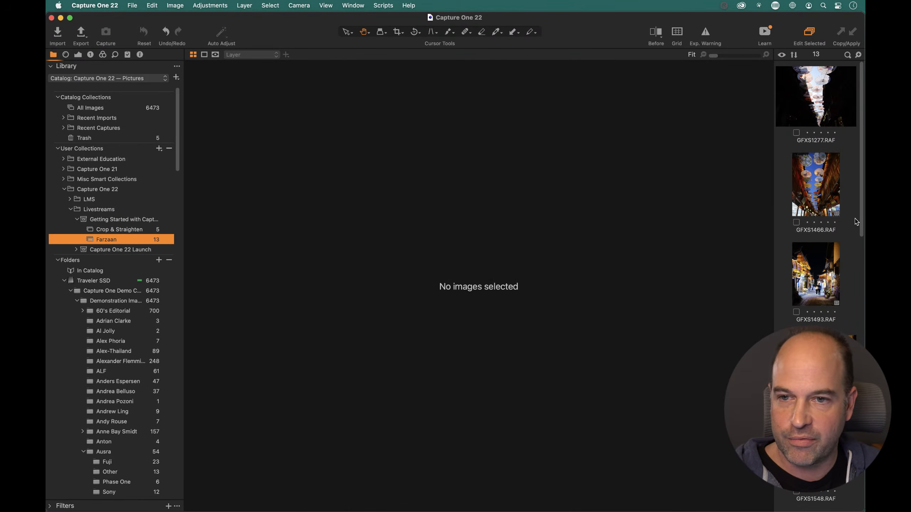
# - View GFXS1493.RAF, show the album as a thumbnail grid, and open GFXS2309.RAF in the viewer
pyautogui.click(836, 303)
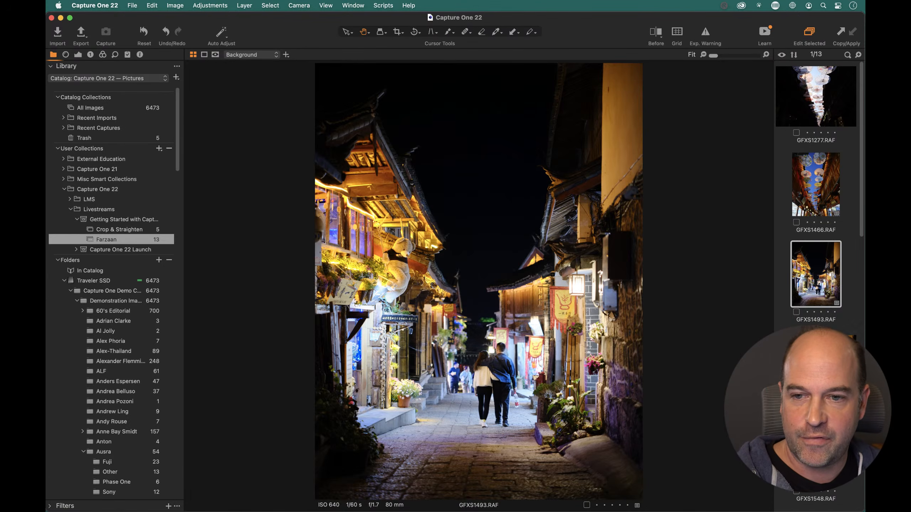
pyautogui.press('super+d')
pyautogui.press('alt+super+v')
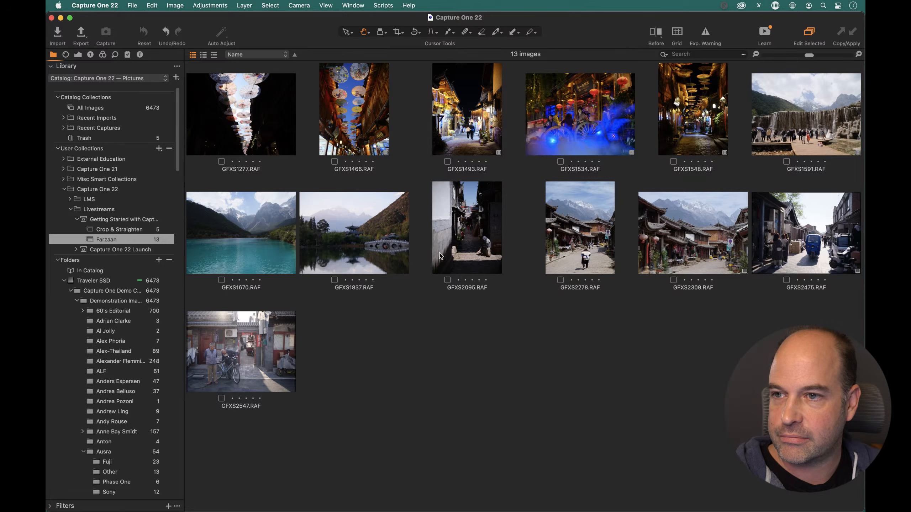
pyautogui.doubleClick(686, 266)
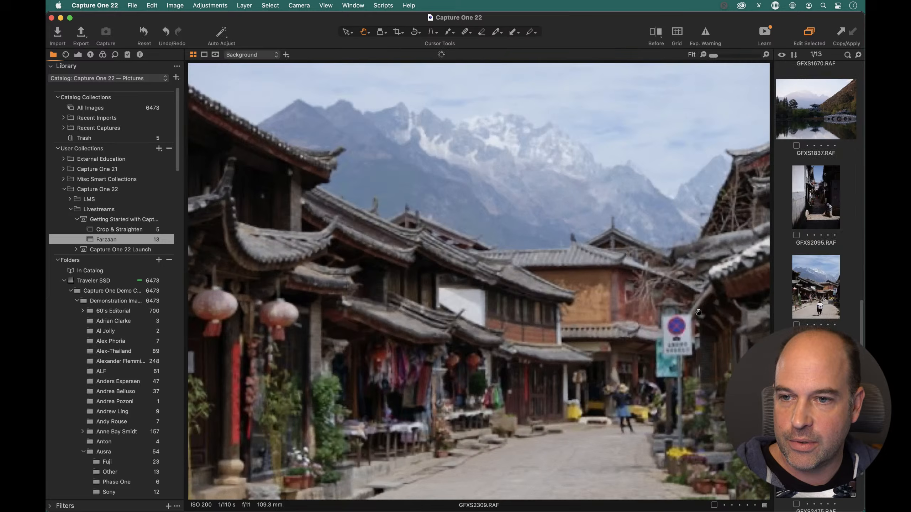
# - Show the exposure tools for GFXS2309.RAF and switch to its lens, crop and rotation tools
pyautogui.click(79, 55)
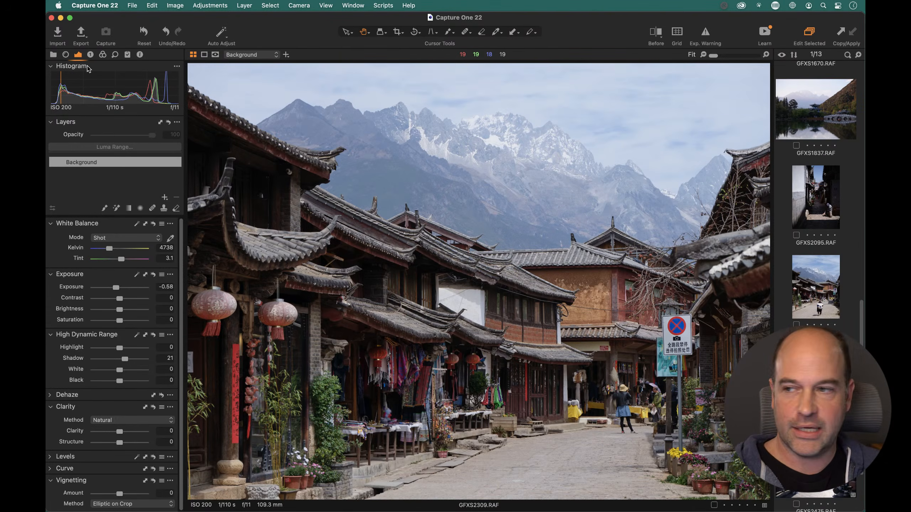
pyautogui.moveTo(88, 70)
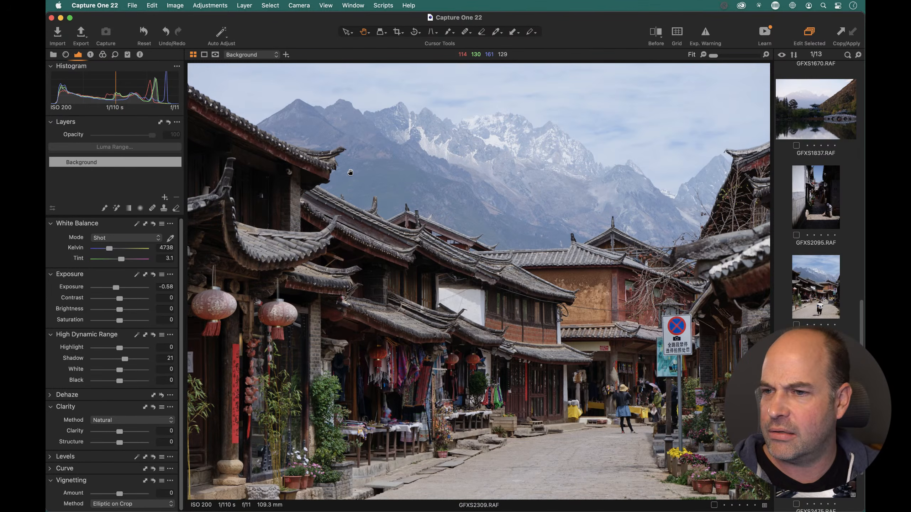
pyautogui.click(65, 55)
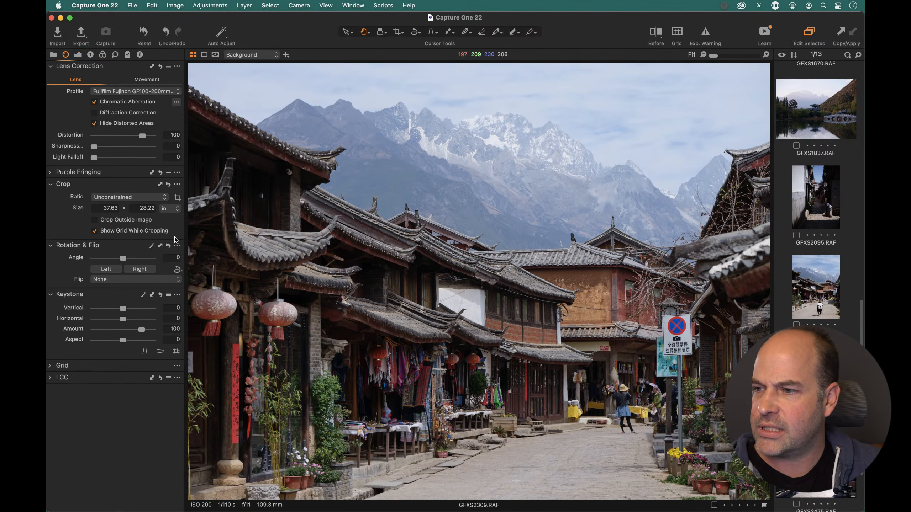
# - Straighten GFXS2309.RAF with the automatic rotation, reset the rotation, and apply the automatic straightening again
pyautogui.click(152, 246)
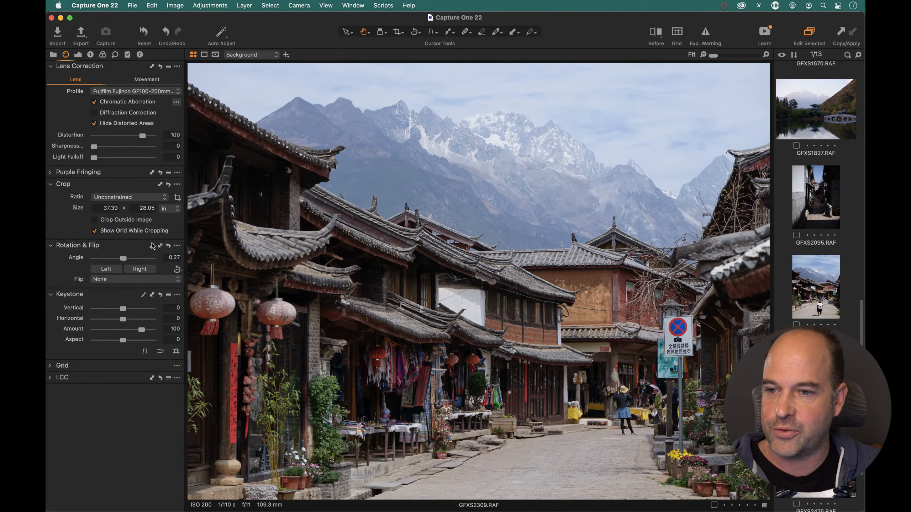
pyautogui.click(168, 247)
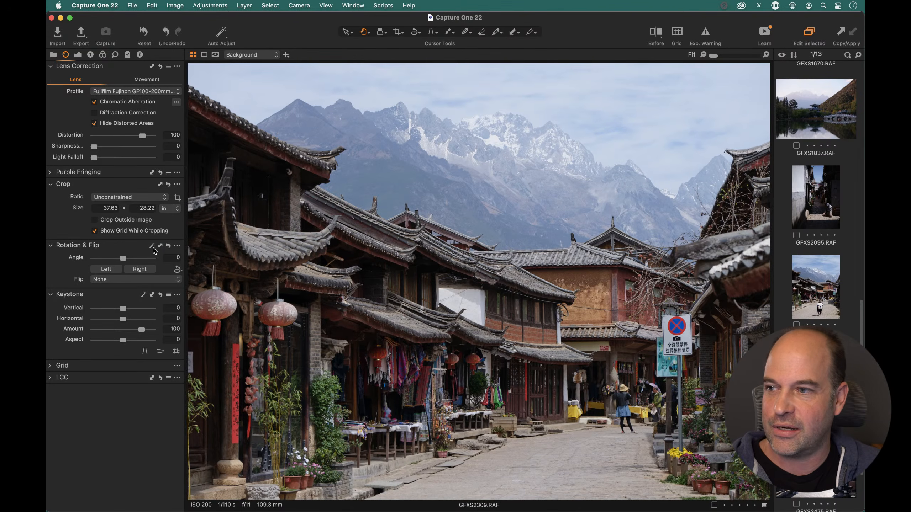
pyautogui.click(151, 247)
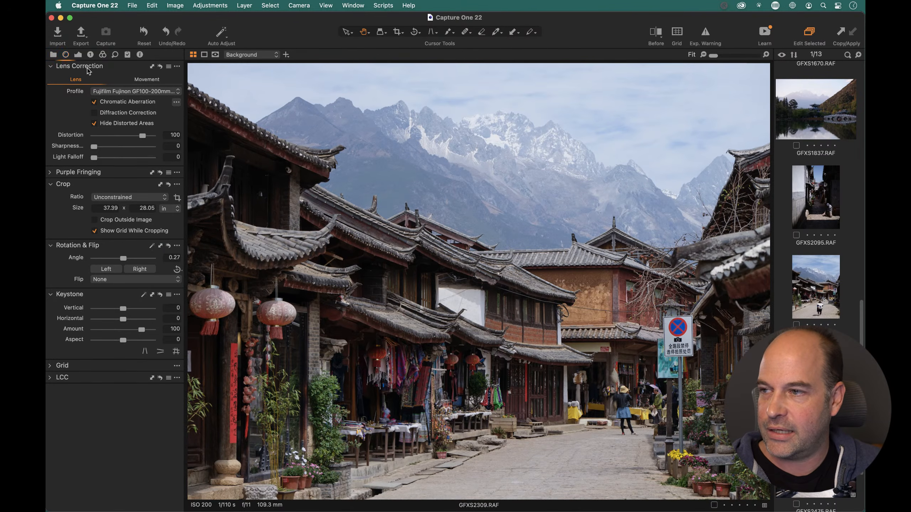
# - Try auto white balance against a manually warmed temperature of 5415 Kelvin, and undo back to the auto setting
pyautogui.click(78, 54)
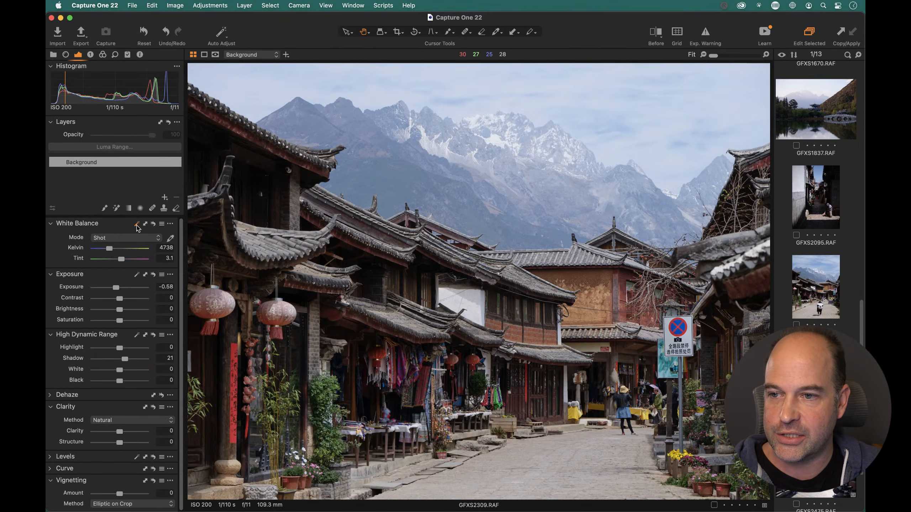
pyautogui.click(137, 225)
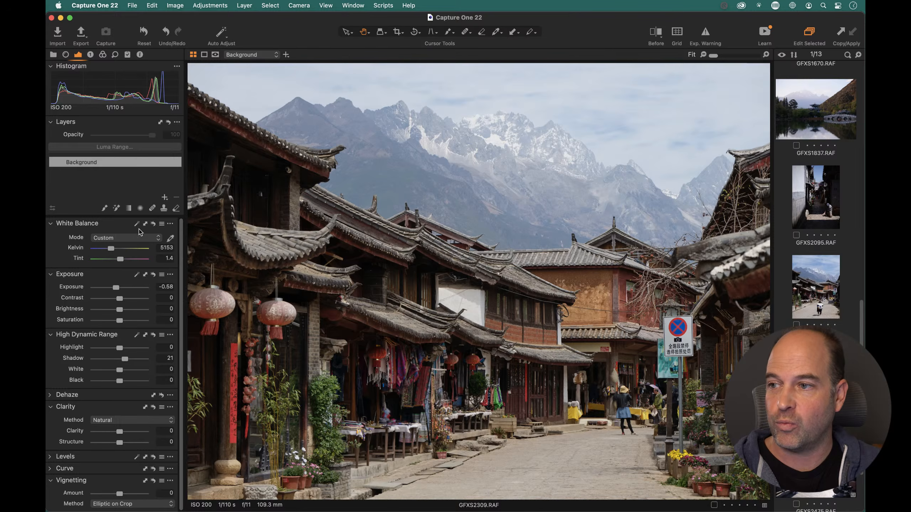
pyautogui.click(154, 224)
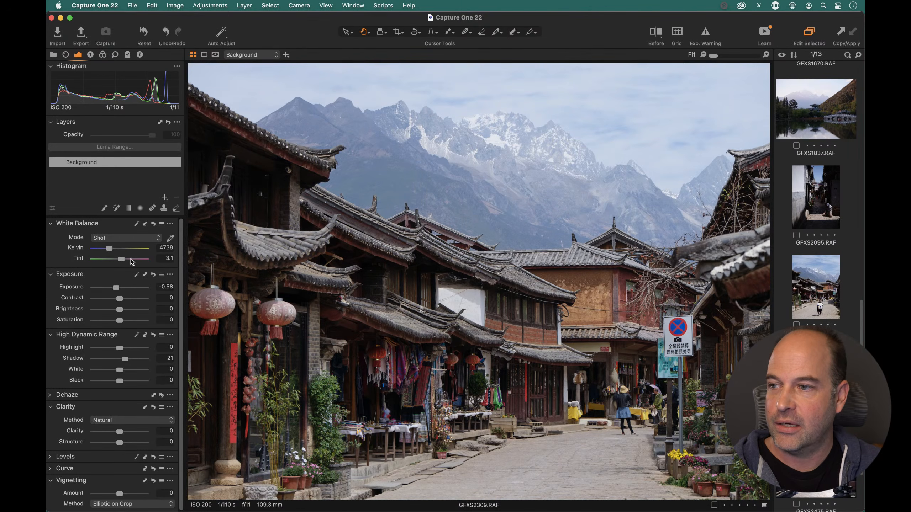
pyautogui.moveTo(109, 249); pyautogui.dragTo(112, 252)
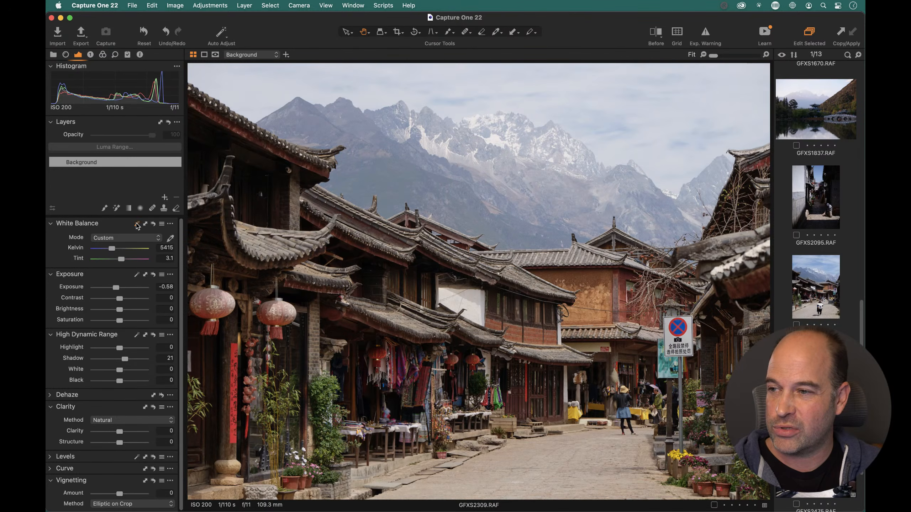
pyautogui.press('super+z')
pyautogui.press('super+z')
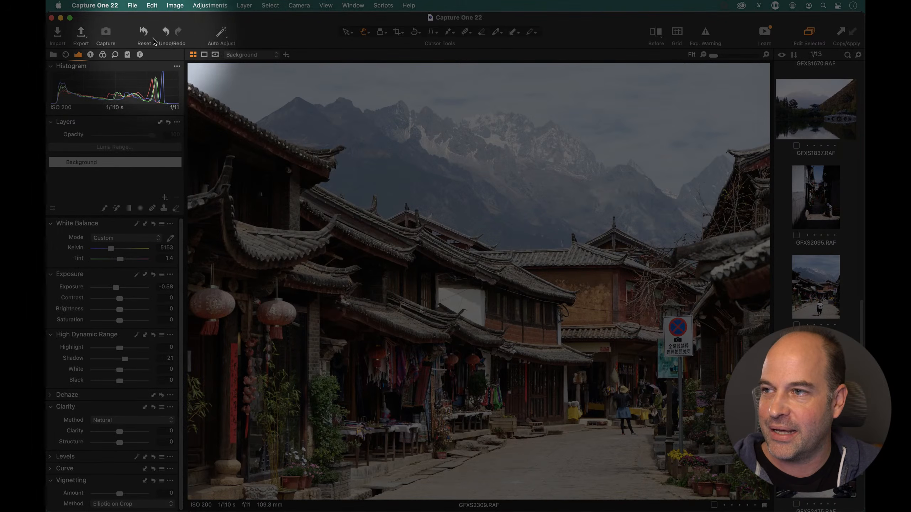
# - Reset all adjustments of GFXS2309.RAF, and apply automatic rotation and auto white balance to the clean image
pyautogui.click(152, 42)
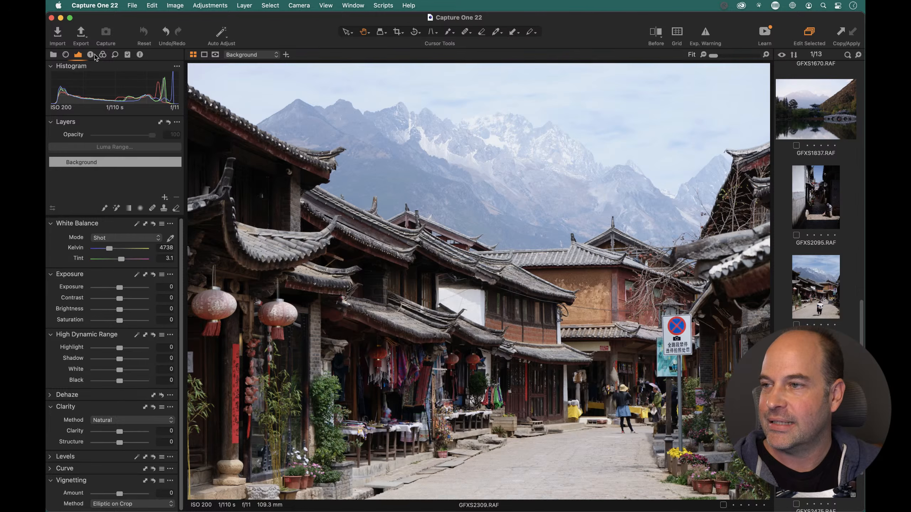
pyautogui.click(65, 55)
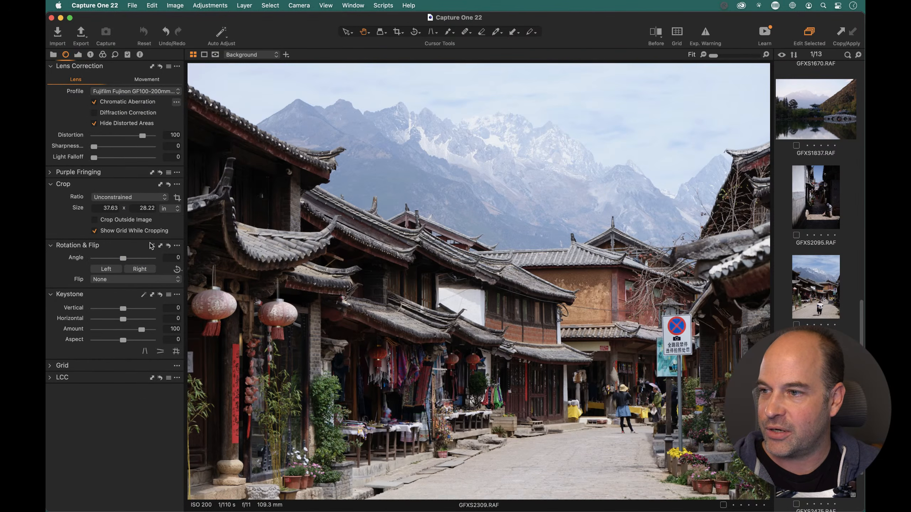
pyautogui.click(79, 56)
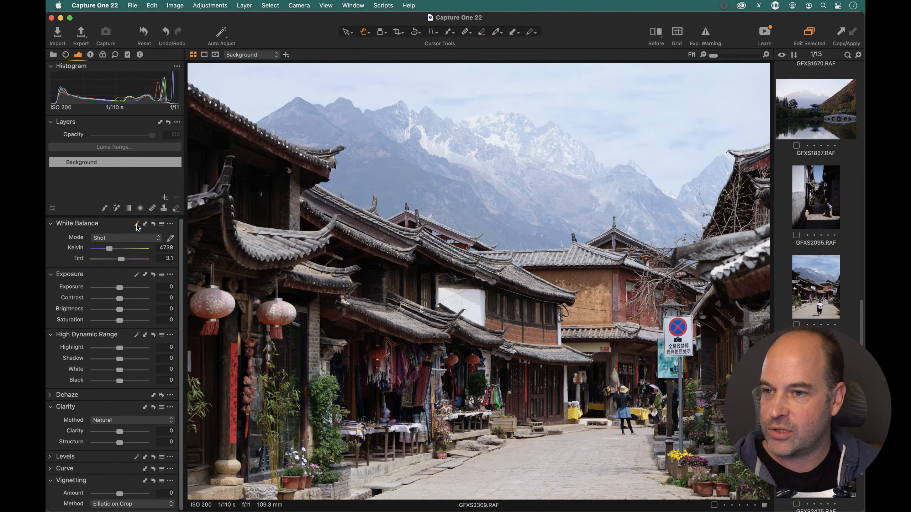
pyautogui.click(136, 224)
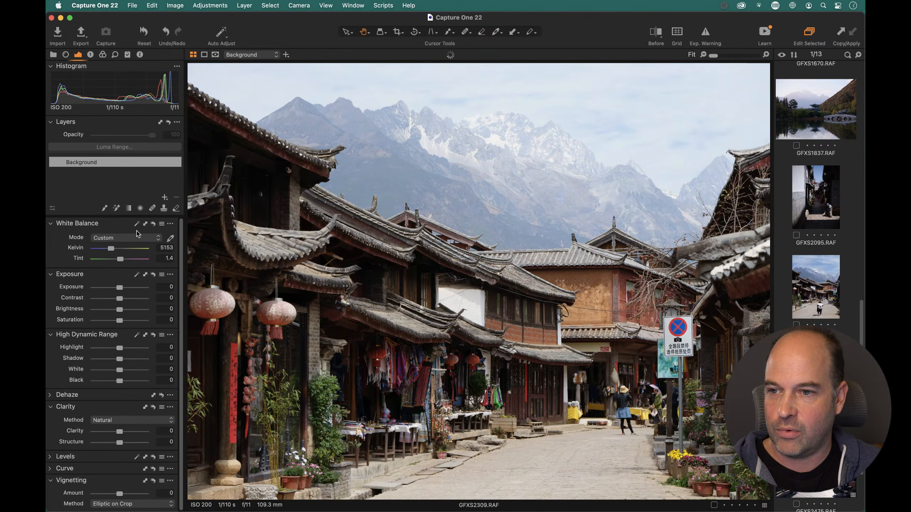
# - Try setting the white balance by sampling the white wall between the buildings, undo it, and return to the Pan tool
pyautogui.click(171, 239)
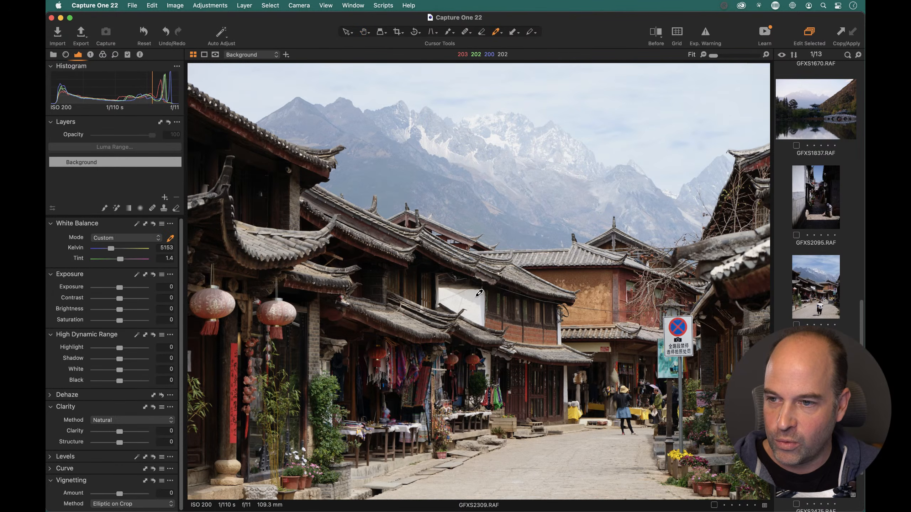
pyautogui.click(477, 295)
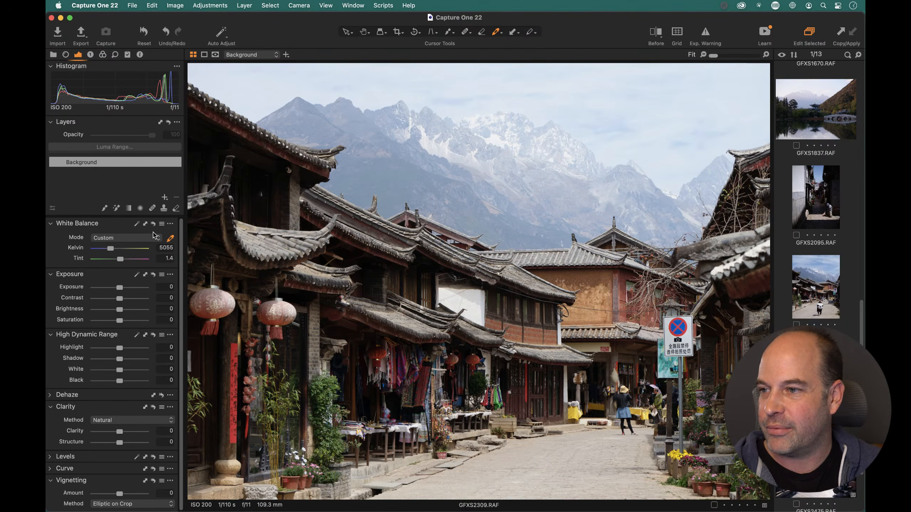
pyautogui.press('super+z')
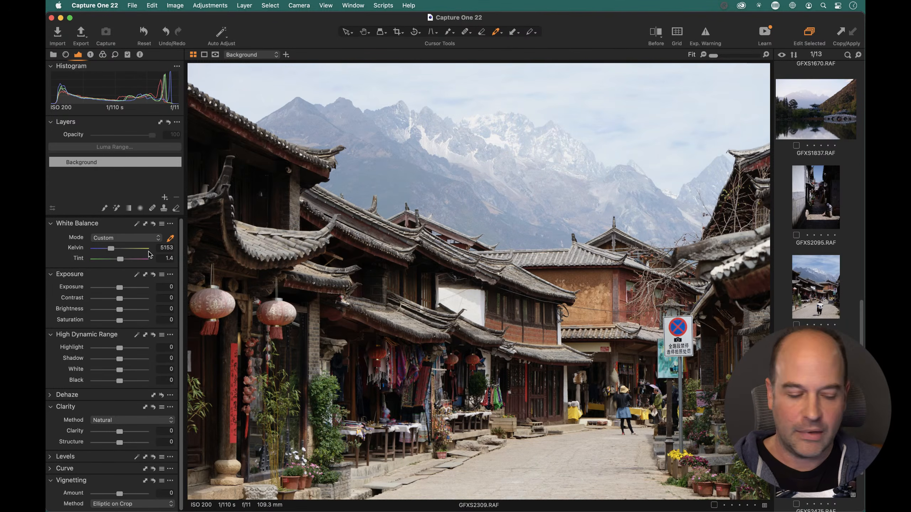
pyautogui.press('h')
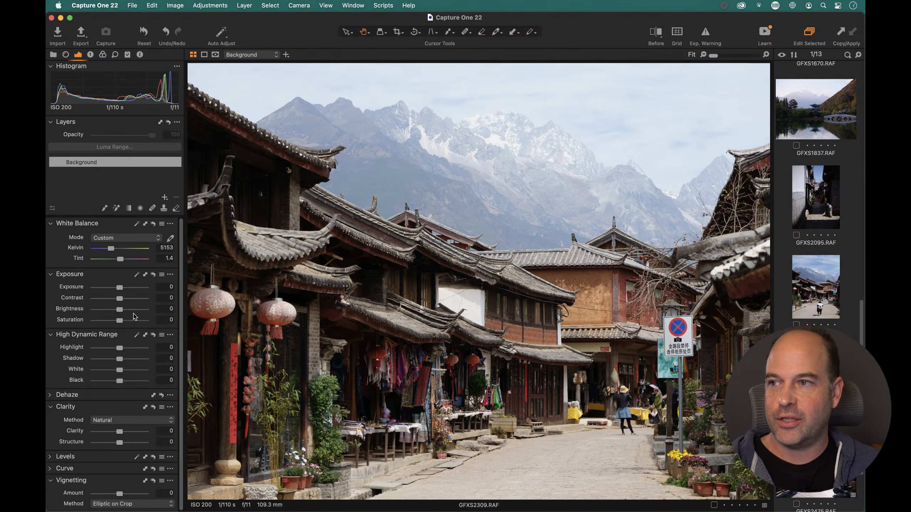
# - Try brightening the exposure to 0.56 and 0.86, reset it, and set it to 0.17
pyautogui.moveTo(120, 287); pyautogui.dragTo(124, 287)
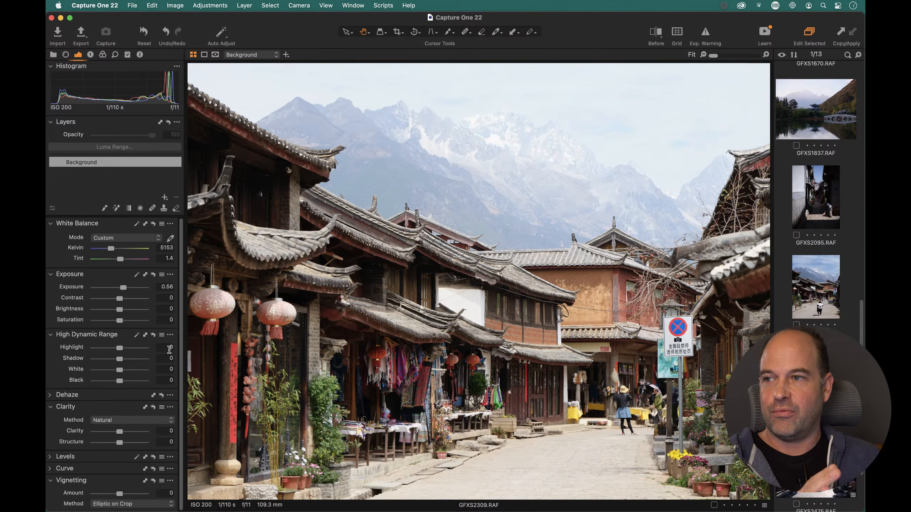
pyautogui.moveTo(123, 288); pyautogui.dragTo(125, 289)
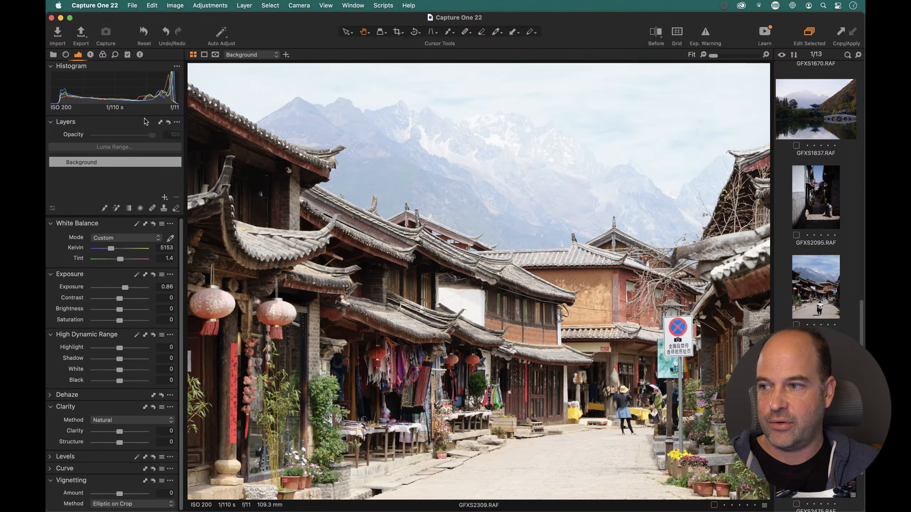
pyautogui.doubleClick(125, 287)
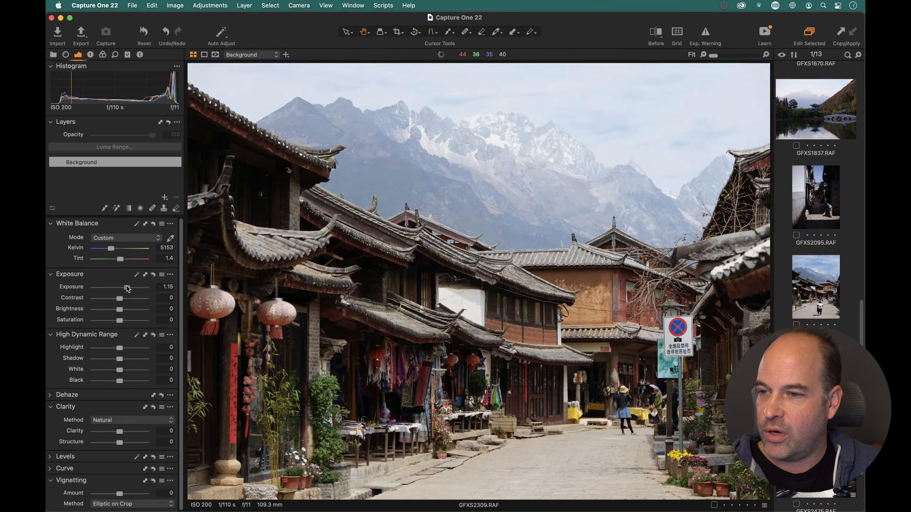
pyautogui.moveTo(123, 290); pyautogui.dragTo(124, 290)
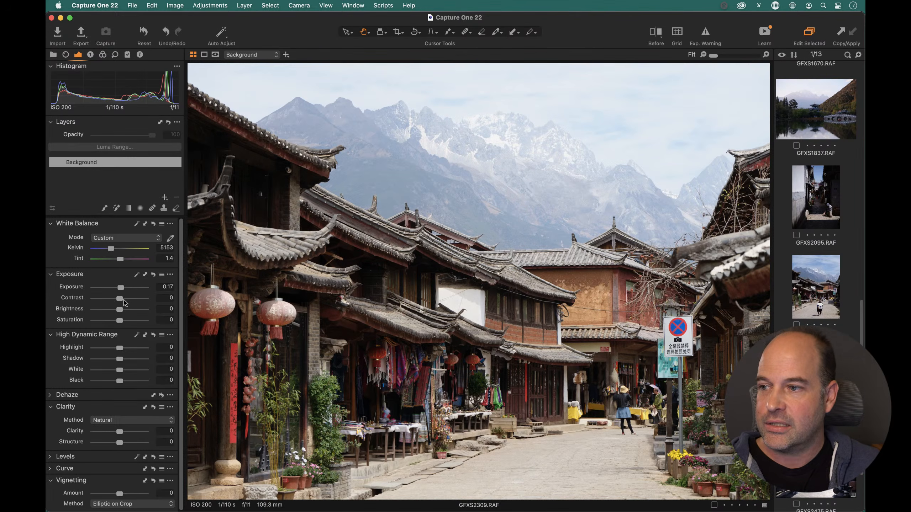
# - Test the contrast at 50 and at 12, and settle on a contrast of 7
pyautogui.moveTo(120, 299); pyautogui.dragTo(156, 300)
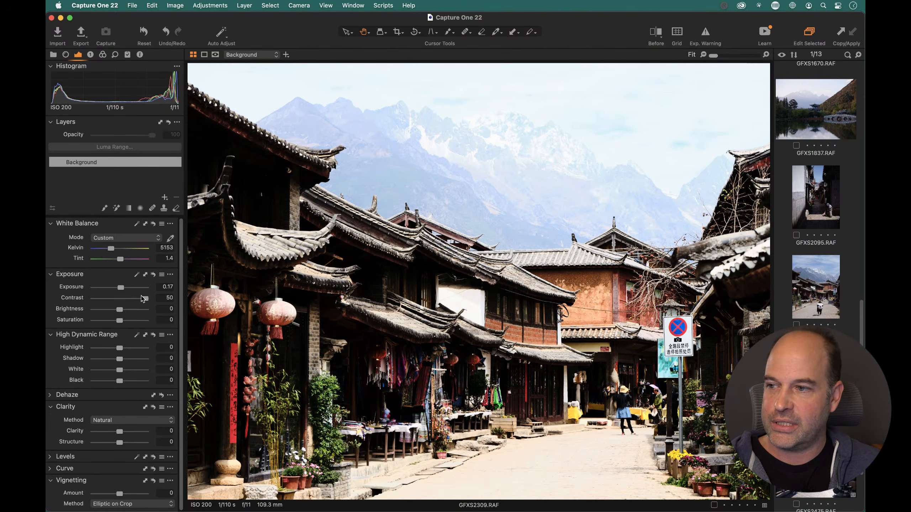
pyautogui.moveTo(147, 299); pyautogui.dragTo(122, 303)
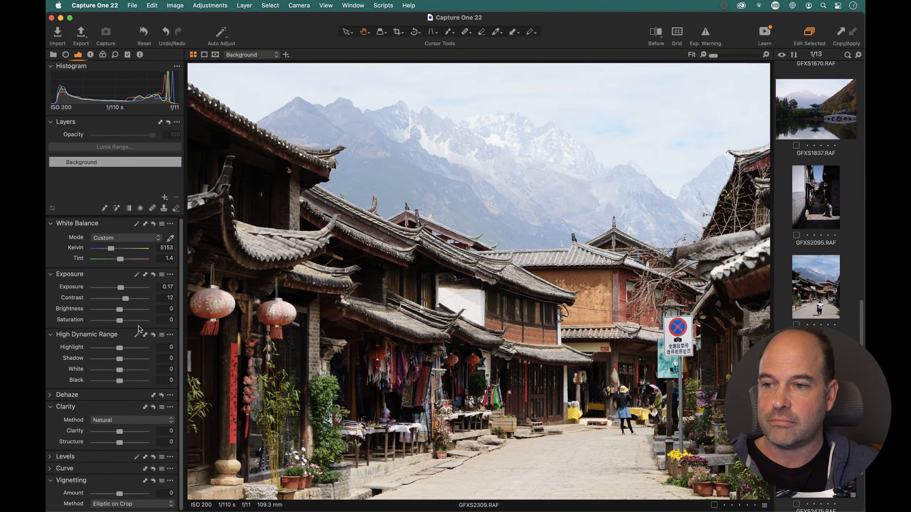
pyautogui.moveTo(125, 298); pyautogui.dragTo(123, 299)
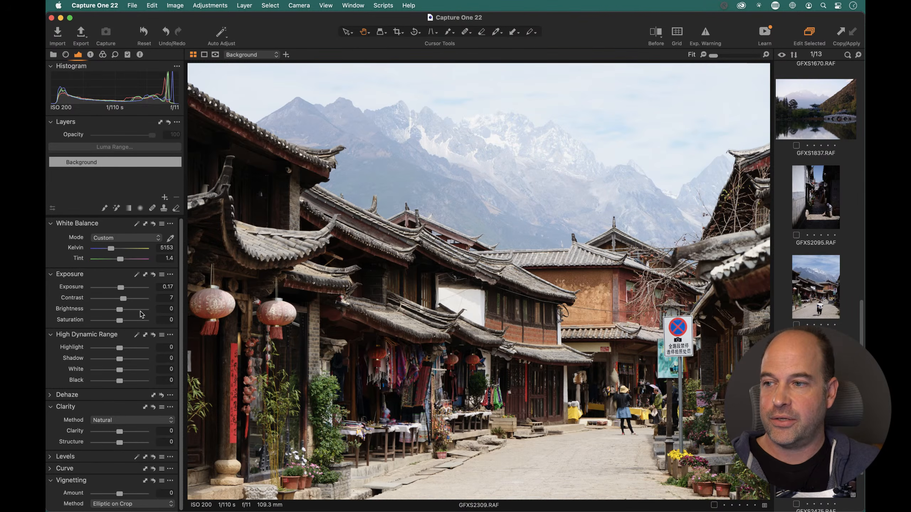
# - Try exposure values of 0.5 and 2.58, and reset the exposure to 0
pyautogui.moveTo(121, 288)
pyautogui.mouseDown()
pyautogui.moveTo(133, 289)
pyautogui.moveTo(123, 289)
pyautogui.mouseUp()
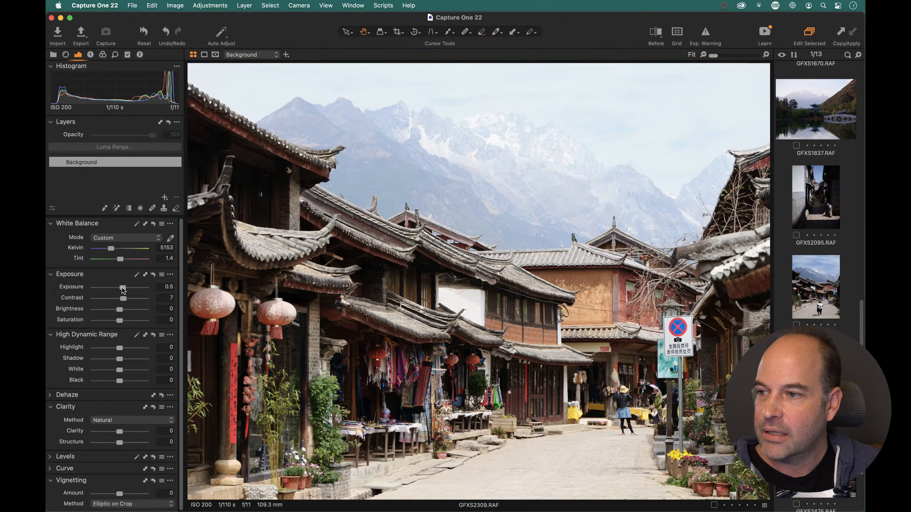
pyautogui.moveTo(123, 287); pyautogui.dragTo(133, 287)
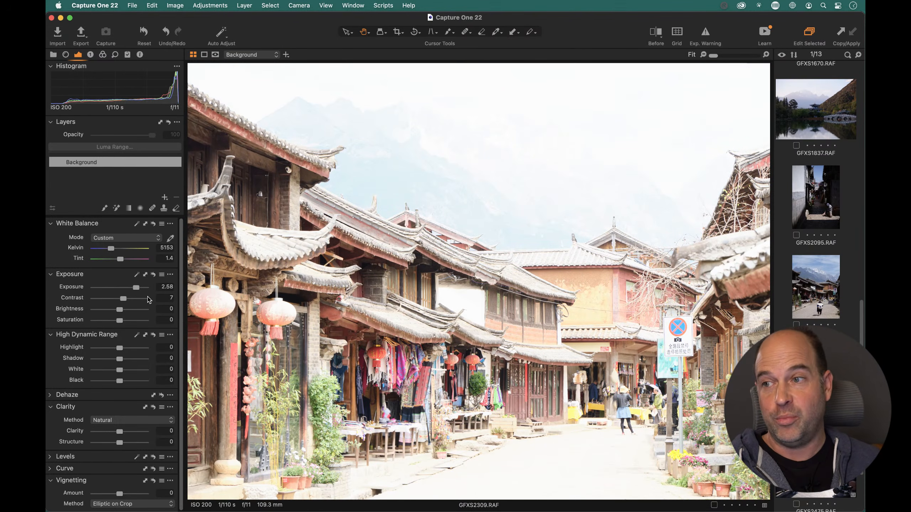
pyautogui.doubleClick(136, 288)
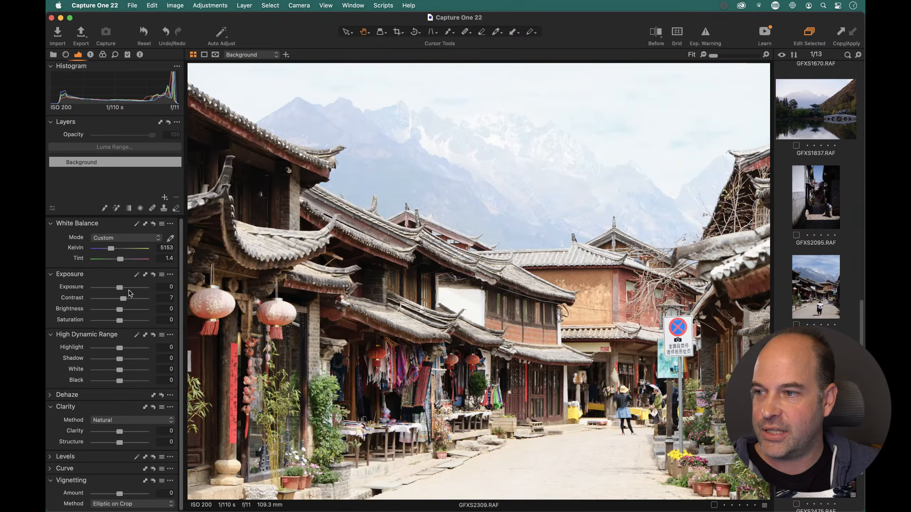
# - Set the exposure to 0.35 and reset the brightness to 0 after trying 9
pyautogui.moveTo(124, 288); pyautogui.dragTo(125, 308)
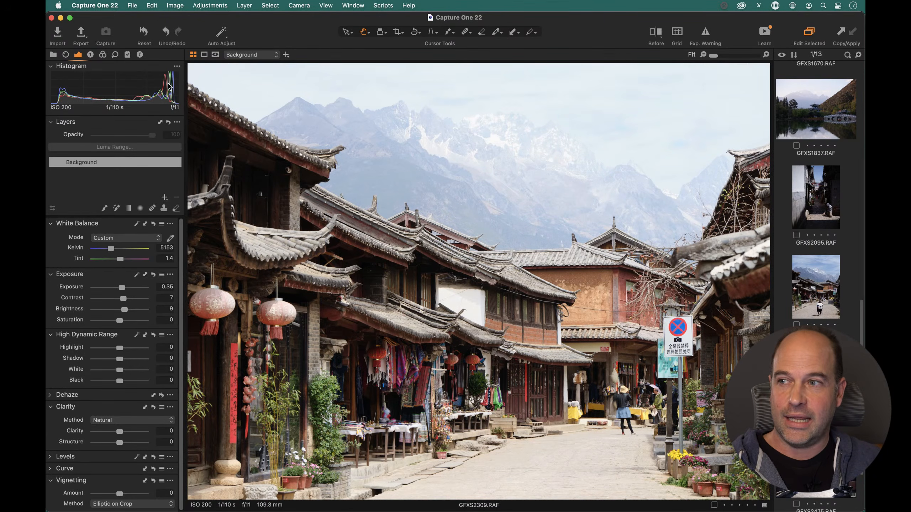
pyautogui.doubleClick(136, 310)
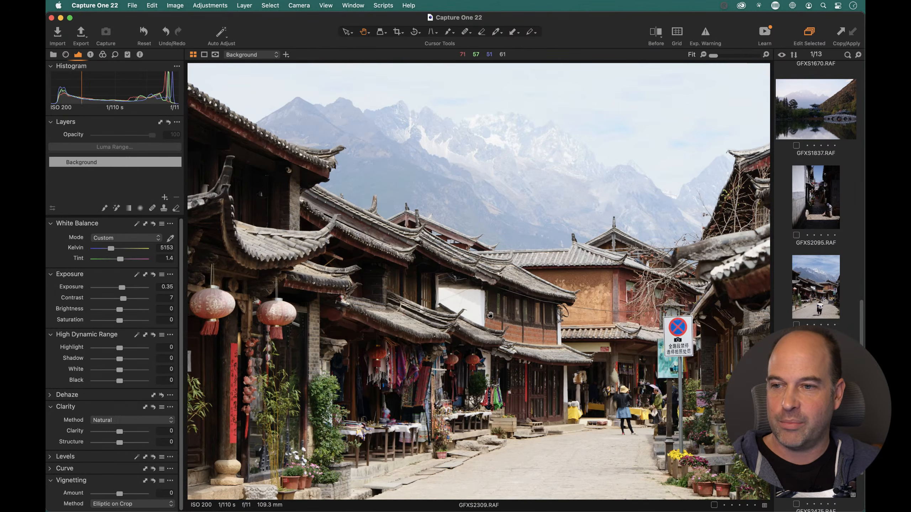
pyautogui.click(463, 309)
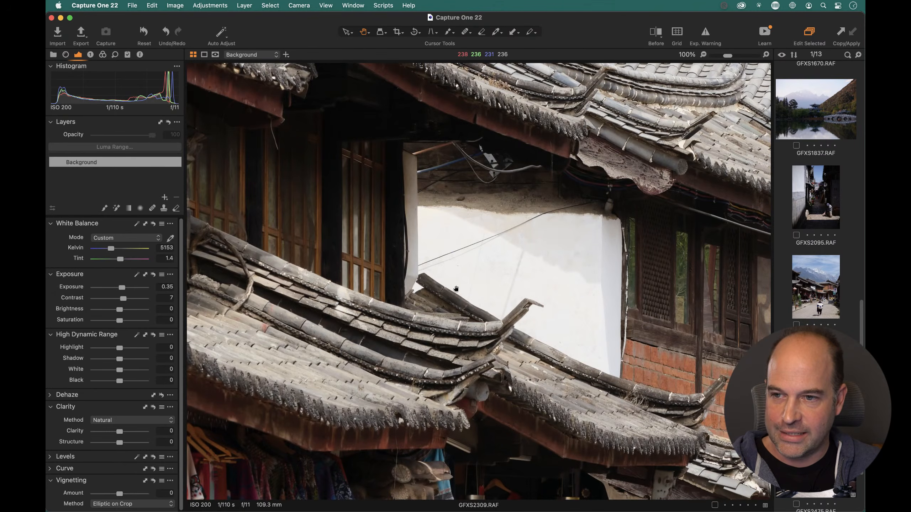
# - Set the exposure to 0.26 and the brightness to 11 for the old-town street photo
pyautogui.click(497, 290)
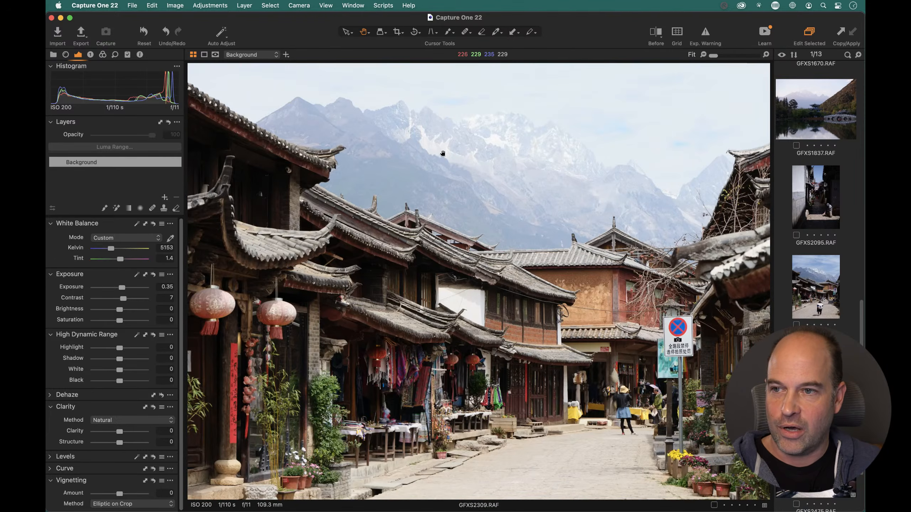
pyautogui.click(520, 159)
pyautogui.click(435, 233)
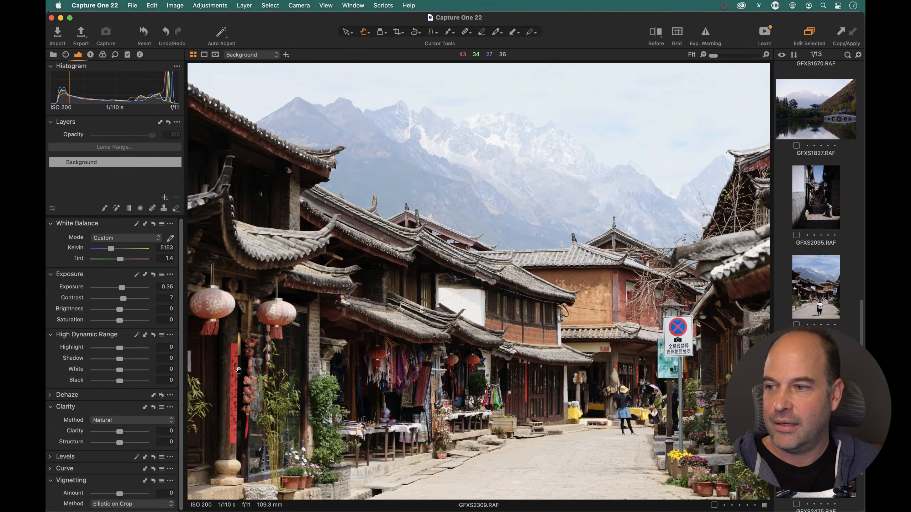
pyautogui.moveTo(122, 287); pyautogui.dragTo(126, 311)
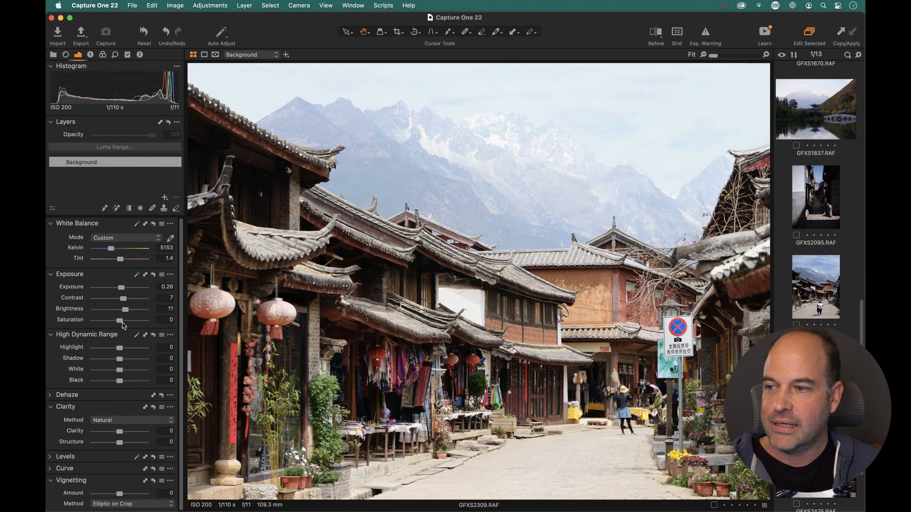
# - Try the photo's saturation at -100 and at 75, and return it to 0
pyautogui.moveTo(119, 321); pyautogui.dragTo(71, 320)
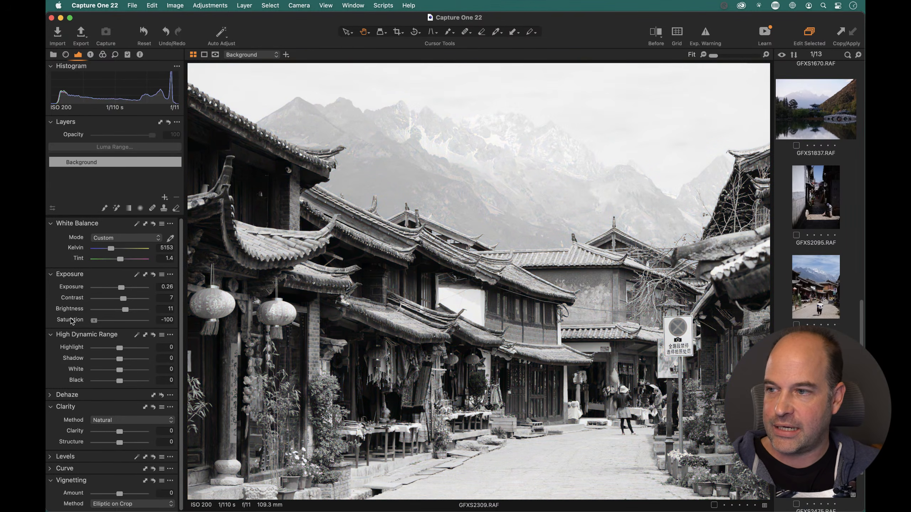
pyautogui.moveTo(94, 321); pyautogui.dragTo(120, 321)
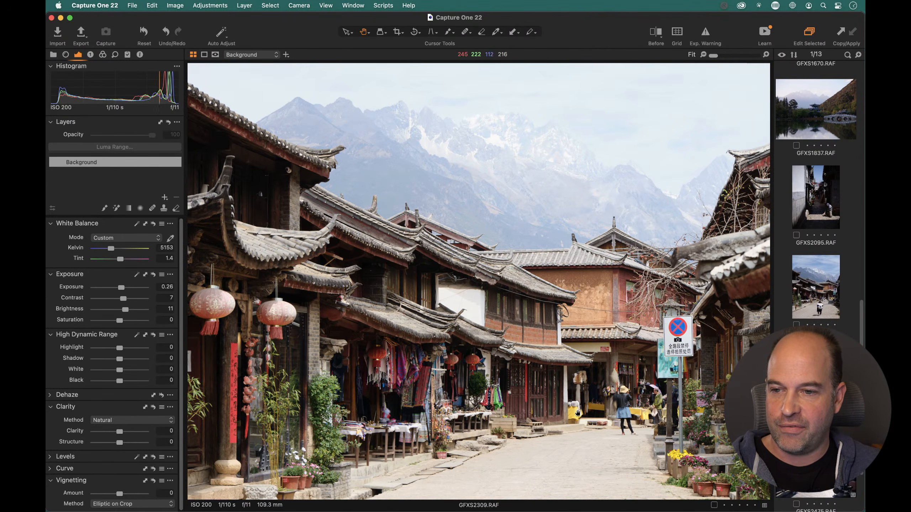
pyautogui.moveTo(577, 413); pyautogui.dragTo(433, 330)
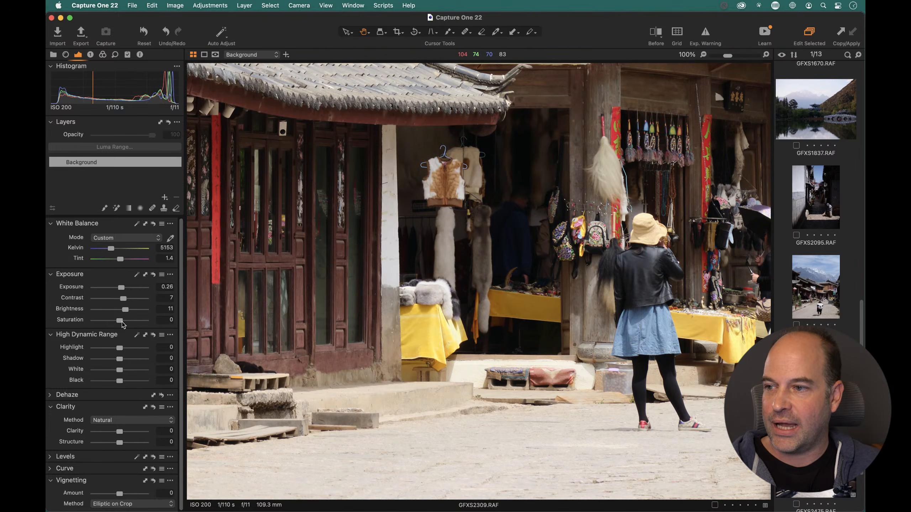
pyautogui.moveTo(122, 322); pyautogui.dragTo(140, 323)
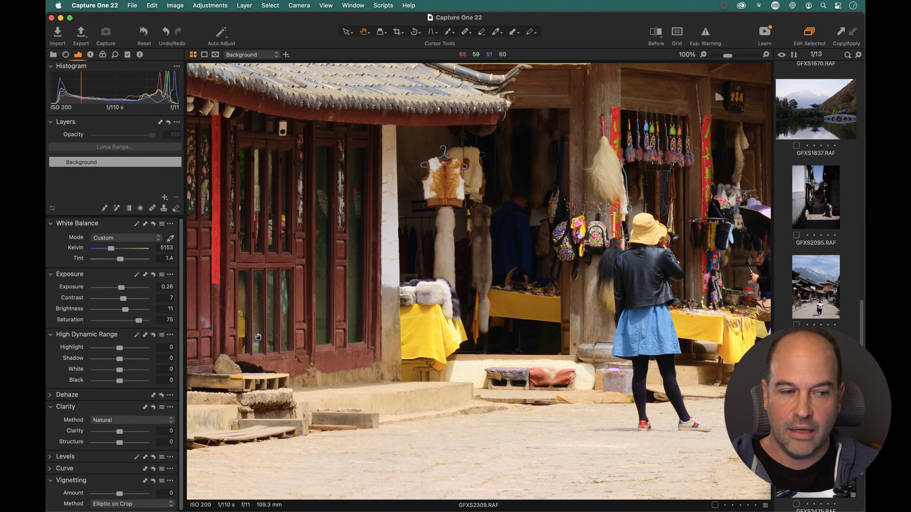
pyautogui.moveTo(138, 320); pyautogui.dragTo(120, 320)
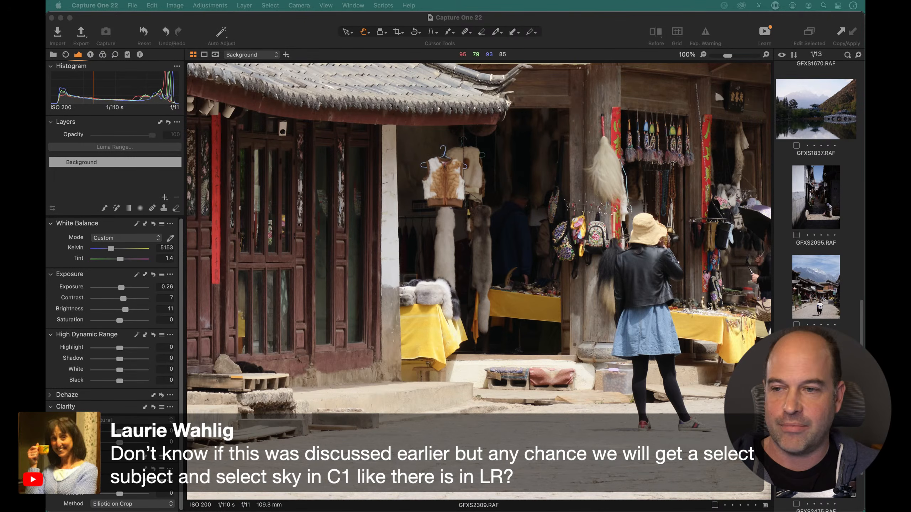
pyautogui.doubleClick(454, 277)
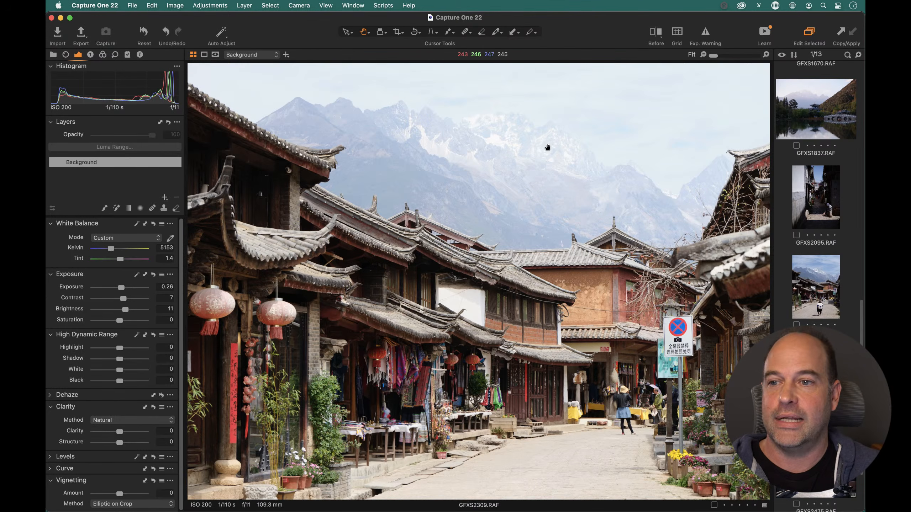
# - Mask the sky and mountains using the Magic Brush with size 227 and tolerance 12, and toggle the mask overlay to check it
pyautogui.click(118, 209)
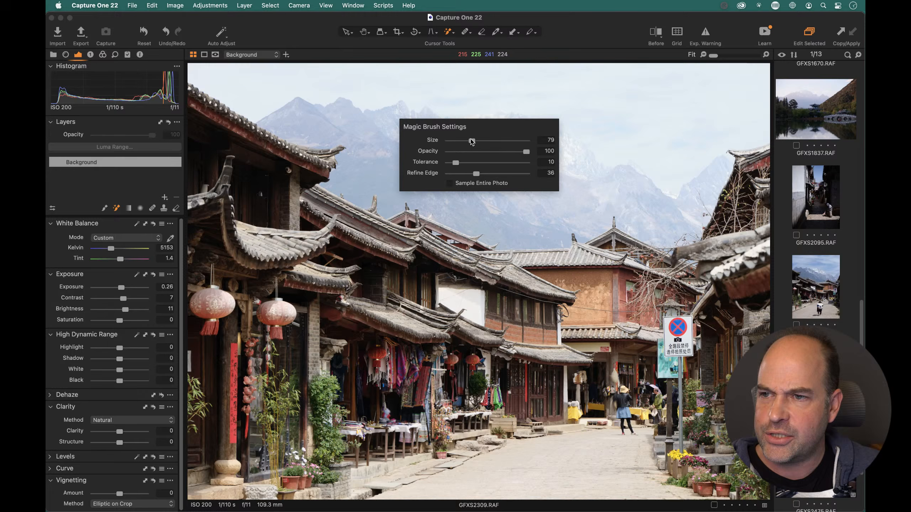
pyautogui.moveTo(472, 141)
pyautogui.mouseDown()
pyautogui.moveTo(483, 140)
pyautogui.moveTo(458, 162)
pyautogui.mouseUp()
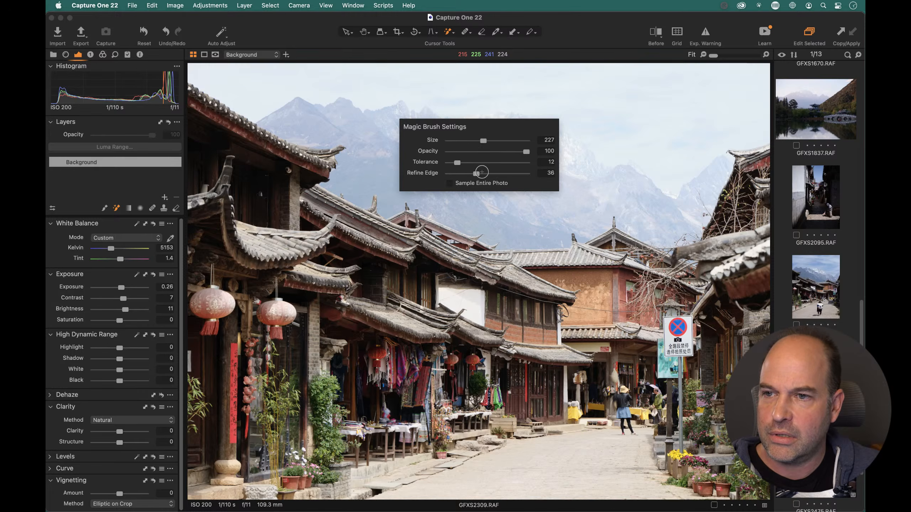
pyautogui.click(390, 114)
pyautogui.moveTo(390, 115); pyautogui.dragTo(415, 130)
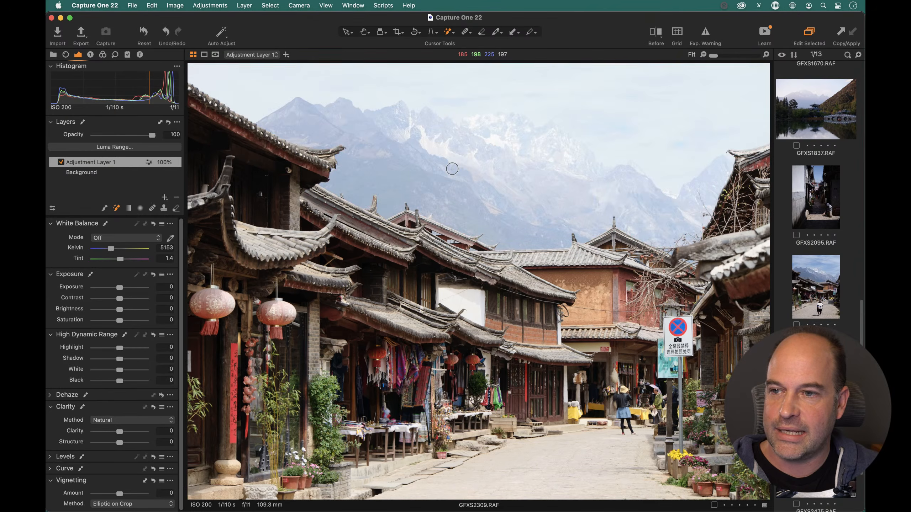
pyautogui.press('m')
pyautogui.press('m')
pyautogui.press('m')
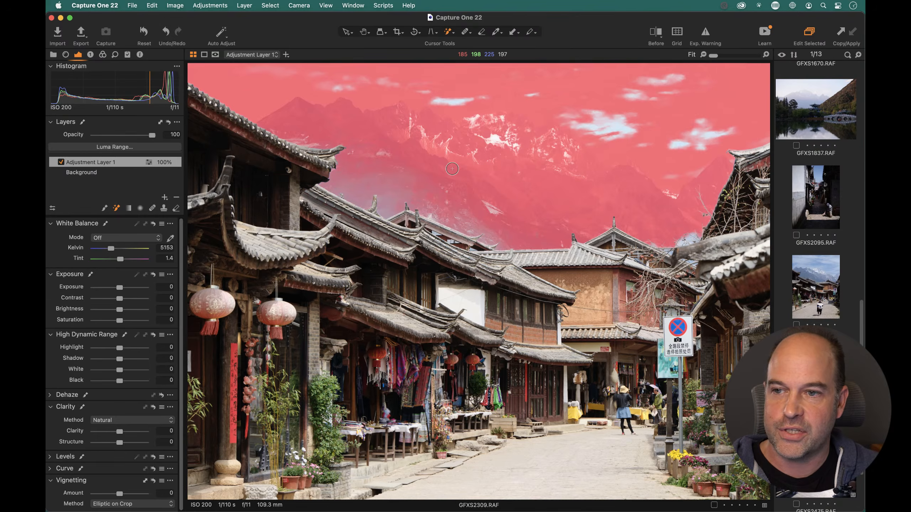
pyautogui.press('m')
pyautogui.press('m')
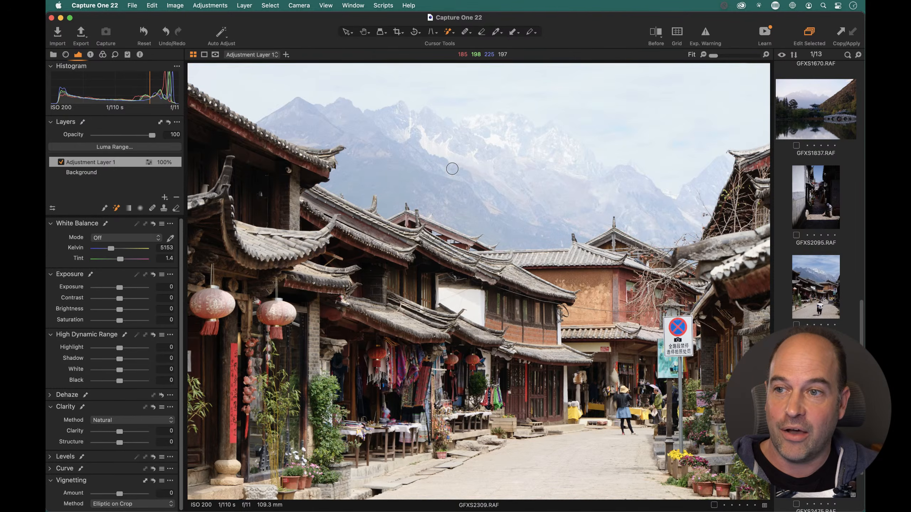
# - Extend the Magic Brush mask over the unmasked clouds and snowy mountain areas, and delete the adjustment layer
pyautogui.moveTo(477, 138); pyautogui.dragTo(483, 139)
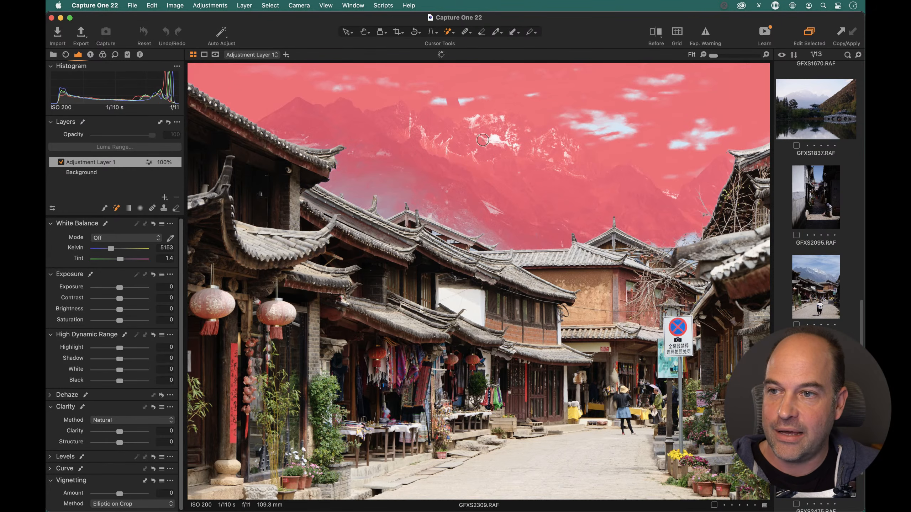
pyautogui.moveTo(494, 203)
pyautogui.mouseDown()
pyautogui.moveTo(488, 211)
pyautogui.moveTo(501, 191)
pyautogui.mouseUp()
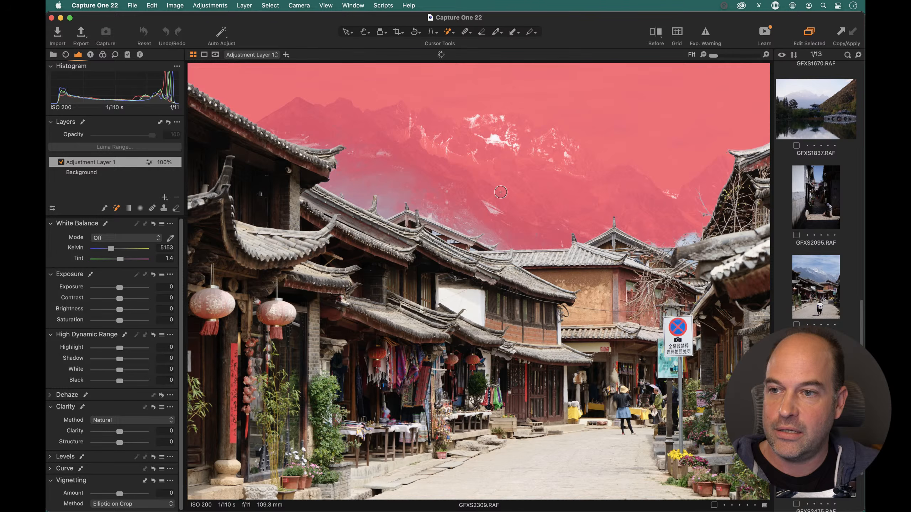
pyautogui.click(474, 147)
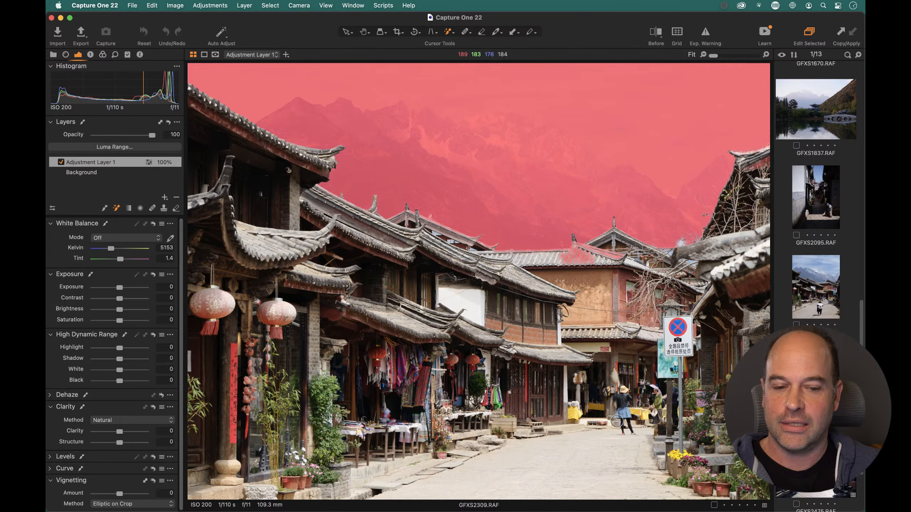
pyautogui.press('m')
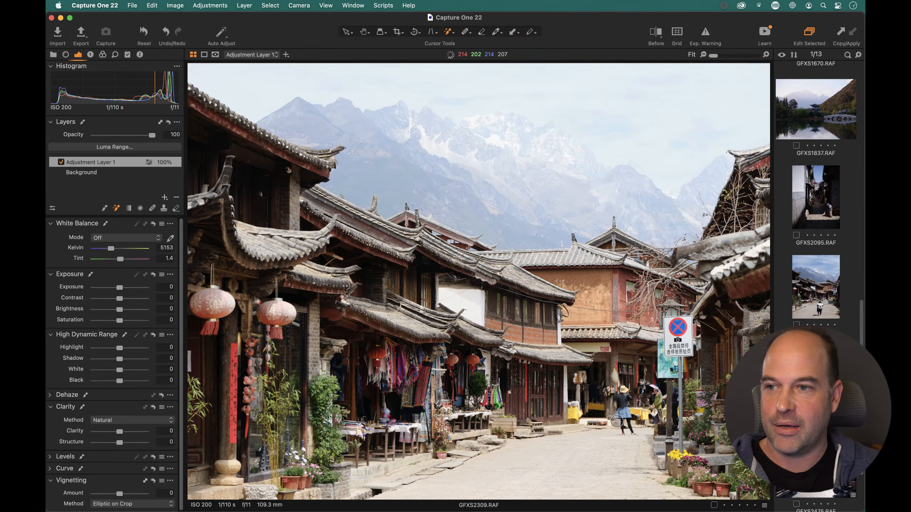
pyautogui.click(176, 198)
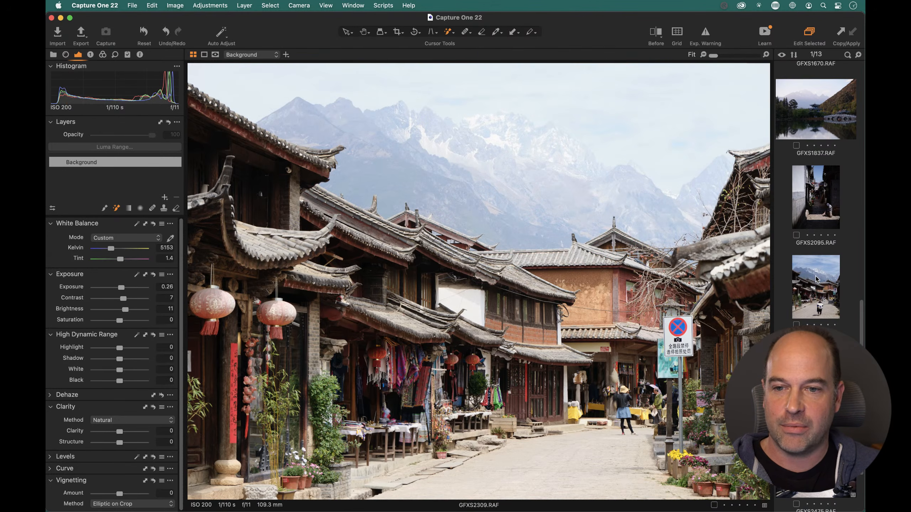
# - Mask the sky in GFXS2475.RAF with the Magic Brush while always displaying the mask, and delete the adjustment layer
pyautogui.press('Down')
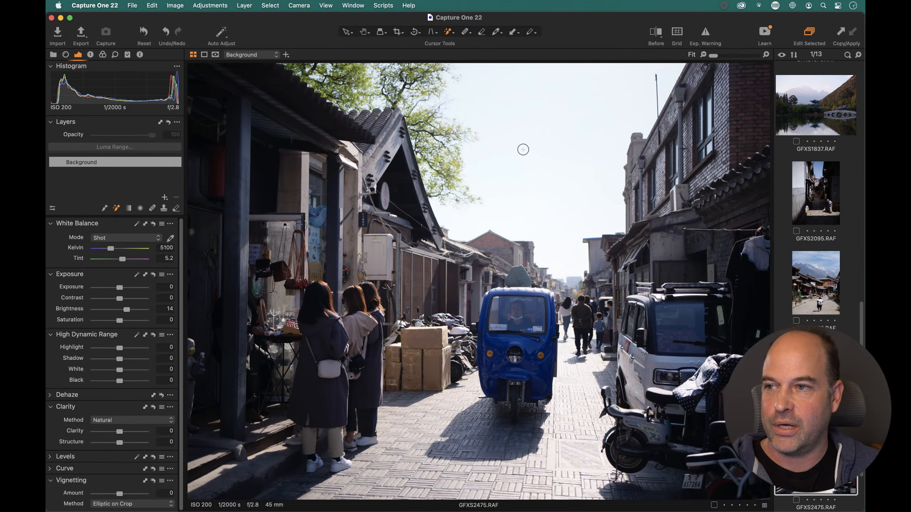
pyautogui.click(217, 55)
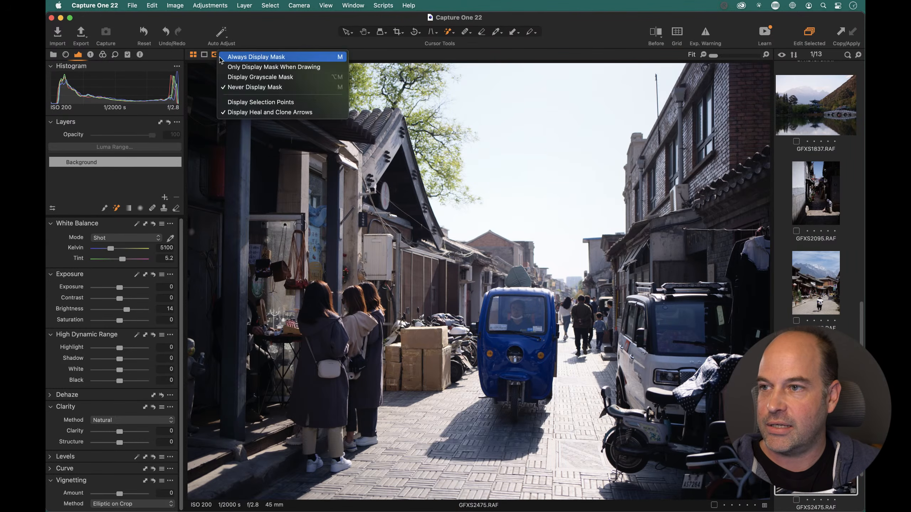
pyautogui.click(222, 60)
pyautogui.moveTo(539, 146); pyautogui.dragTo(544, 161)
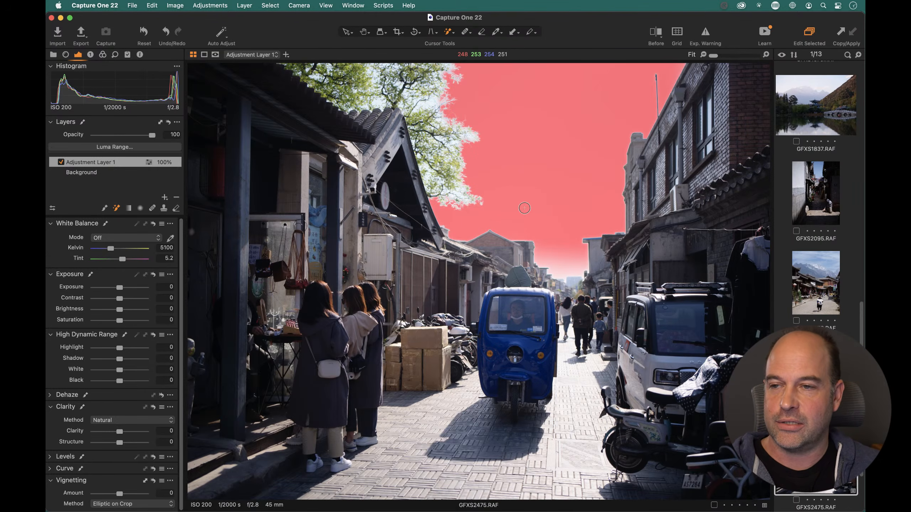
pyautogui.click(176, 197)
# - Mask the blue three-wheeler with the Magic Brush, and delete the adjustment layer
pyautogui.moveTo(525, 335); pyautogui.dragTo(530, 345)
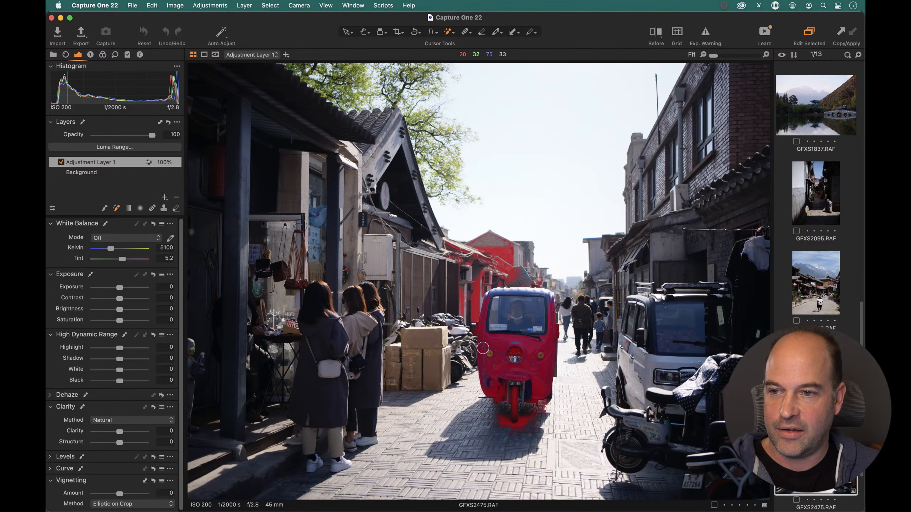
pyautogui.rightClick(507, 246)
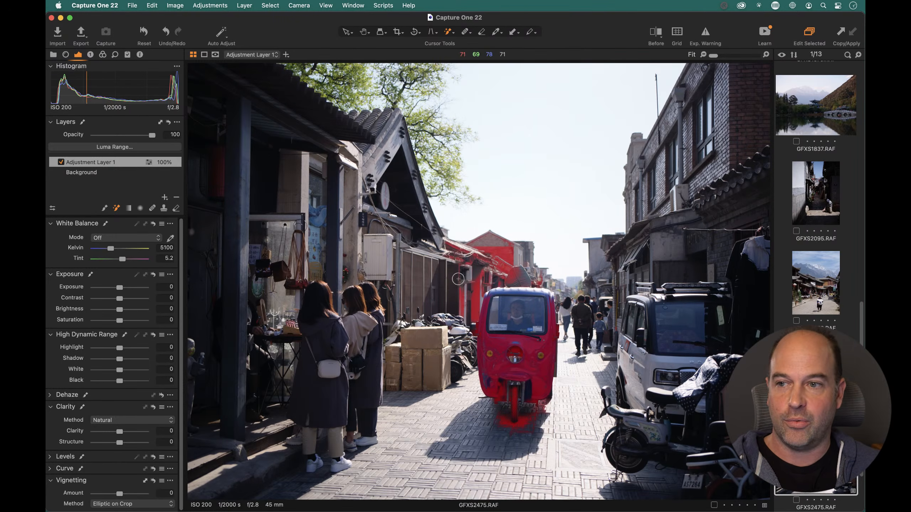
pyautogui.click(177, 198)
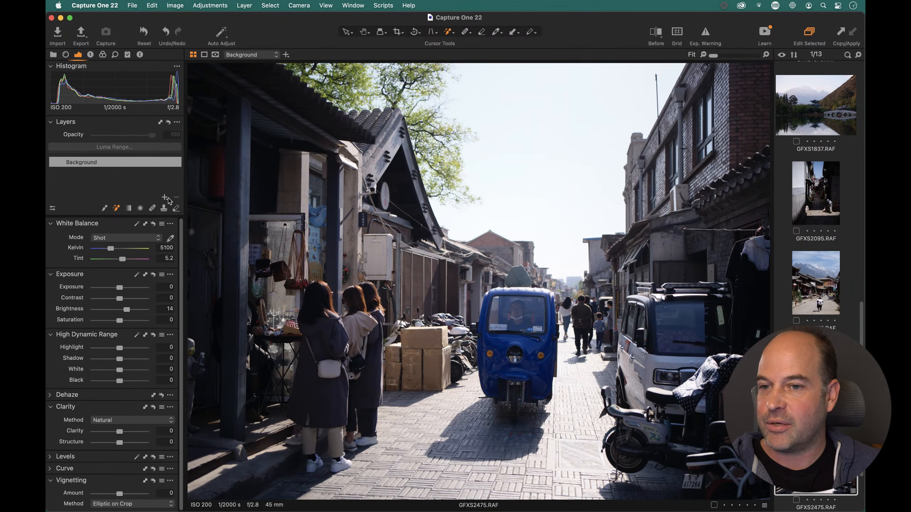
# - Return to GFXS2309.RAF, switch to the Pan tool and set the saturation to 8
pyautogui.click(821, 276)
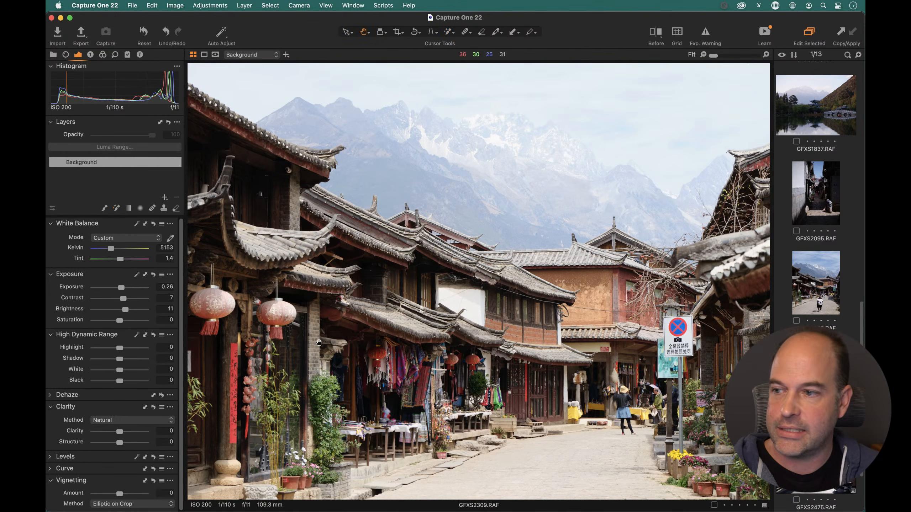
pyautogui.press('h')
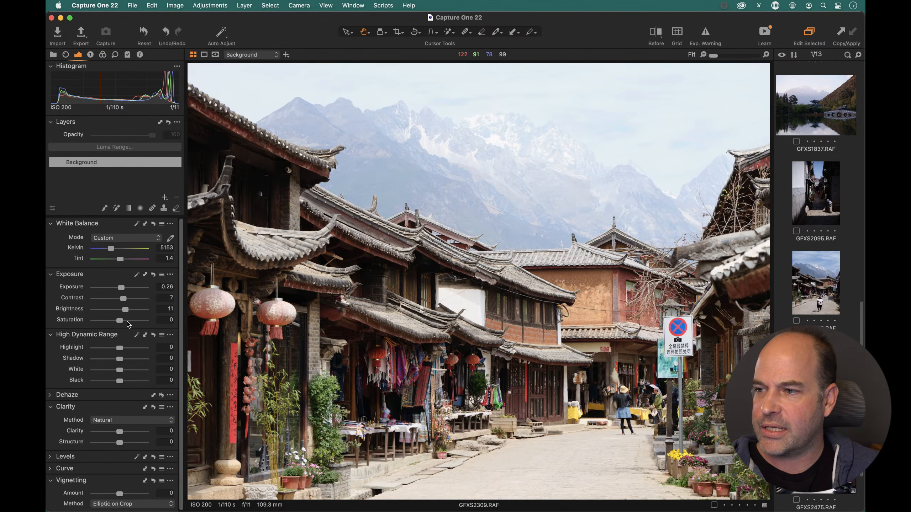
pyautogui.moveTo(122, 322); pyautogui.dragTo(124, 322)
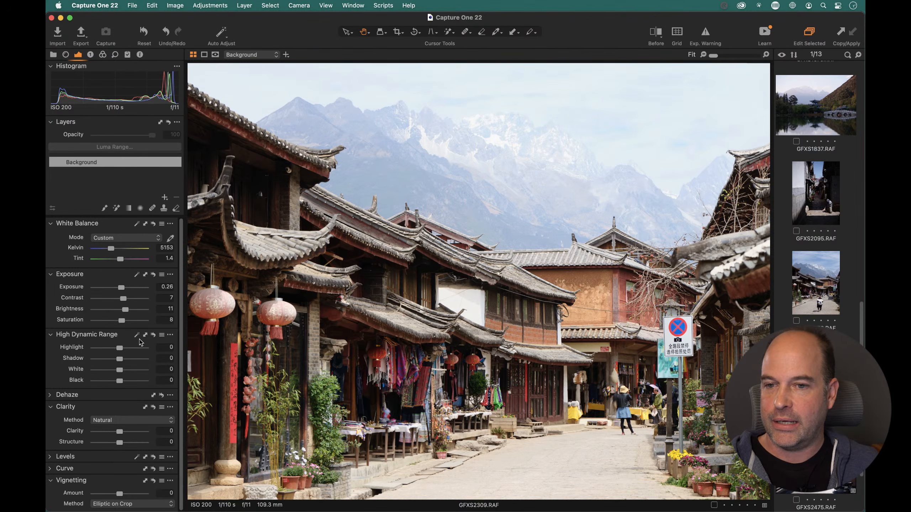
# - Open GFXS2278.RAF from the thumbnail overview and level it with the automatic rotation adjustment
pyautogui.press('super+alt+v')
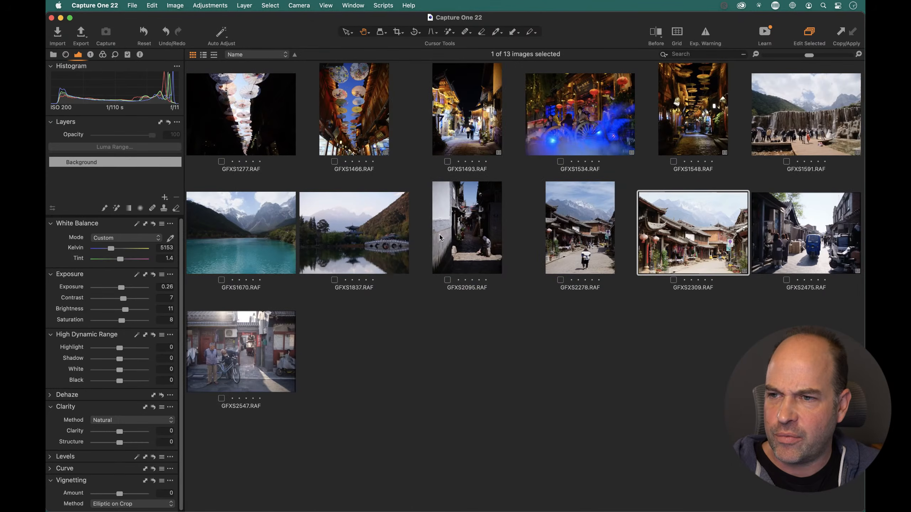
pyautogui.doubleClick(609, 233)
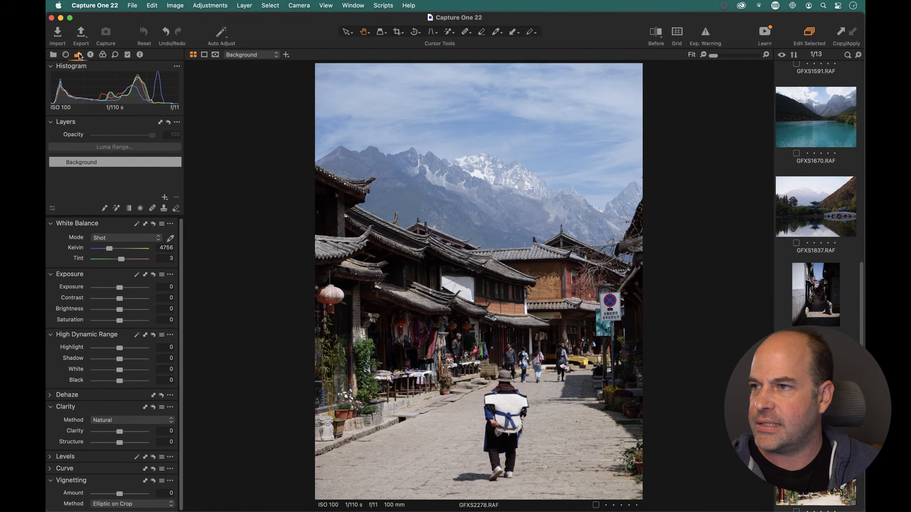
pyautogui.click(66, 54)
pyautogui.click(152, 246)
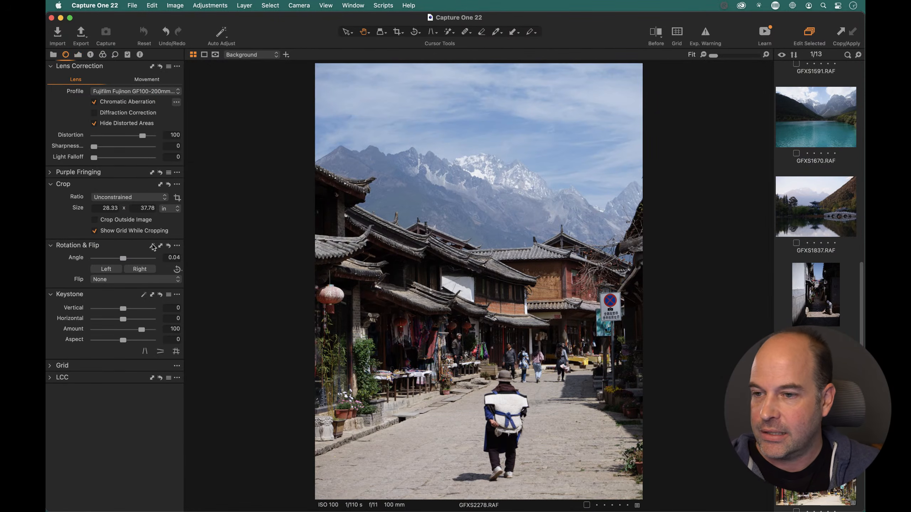
# - Raise the rotation angle of GFXS2278.RAF in small increments to 0.15
pyautogui.click(173, 258)
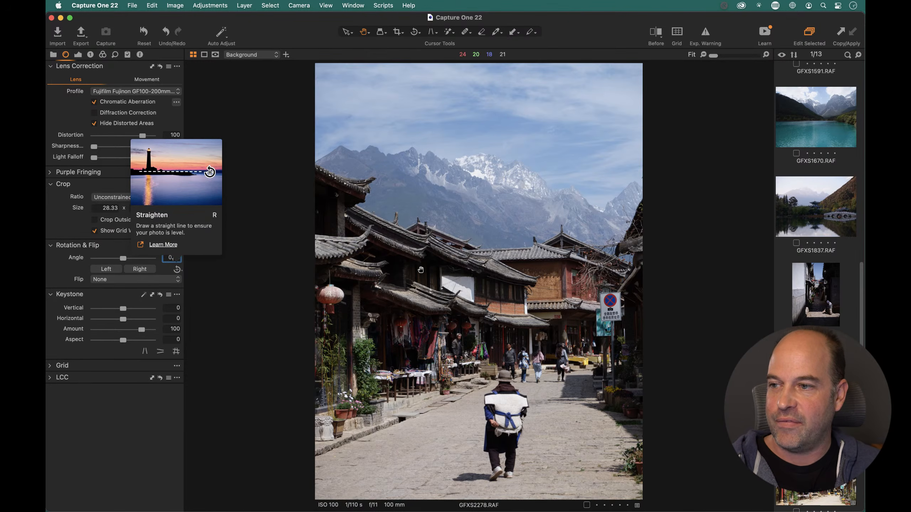
pyautogui.click(236, 280)
pyautogui.click(175, 258)
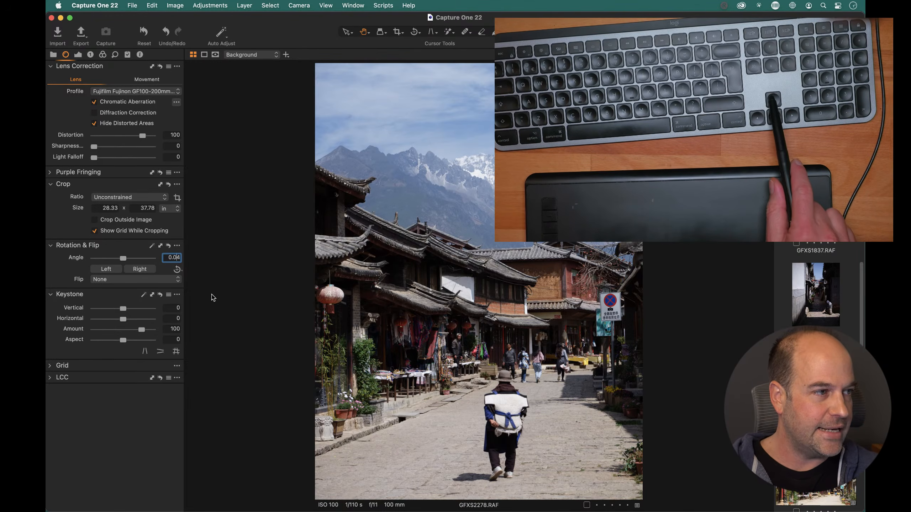
pyautogui.press('Up')
pyautogui.press('Up')
pyautogui.press('Up')
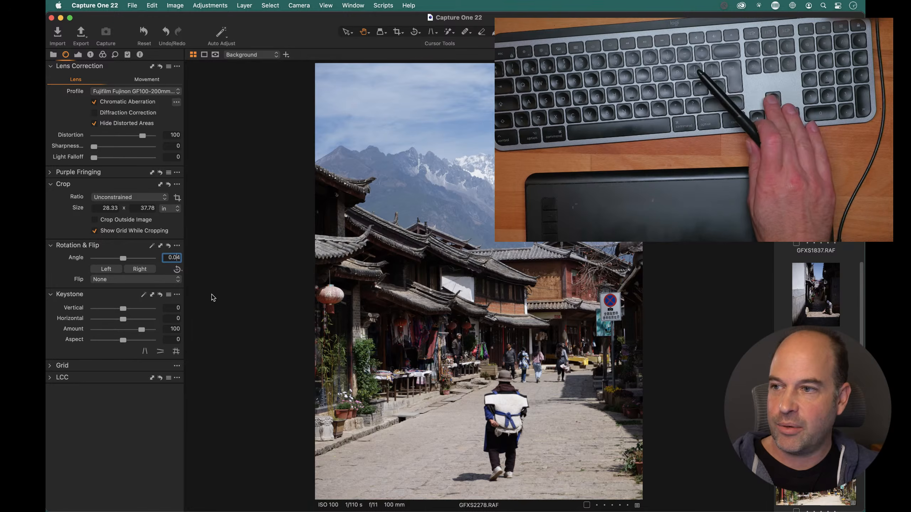
pyautogui.press('Up')
pyautogui.press('Up')
pyautogui.press('Up')
pyautogui.press('Up')
pyautogui.press('Up')
pyautogui.press('Up')
pyautogui.press('Up')
pyautogui.press('Up')
pyautogui.press('Up')
pyautogui.press('Up')
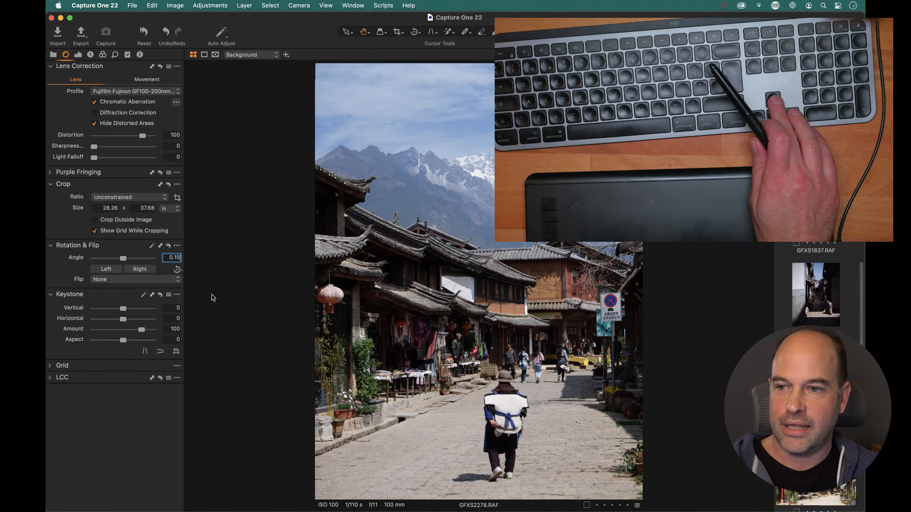
# - Raise the rotation angle of GFXS2278.RAF in small and larger increments to 0.72
pyautogui.press('Up')
pyautogui.press('Up')
pyautogui.press('Up')
pyautogui.press('Up')
pyautogui.press('Up')
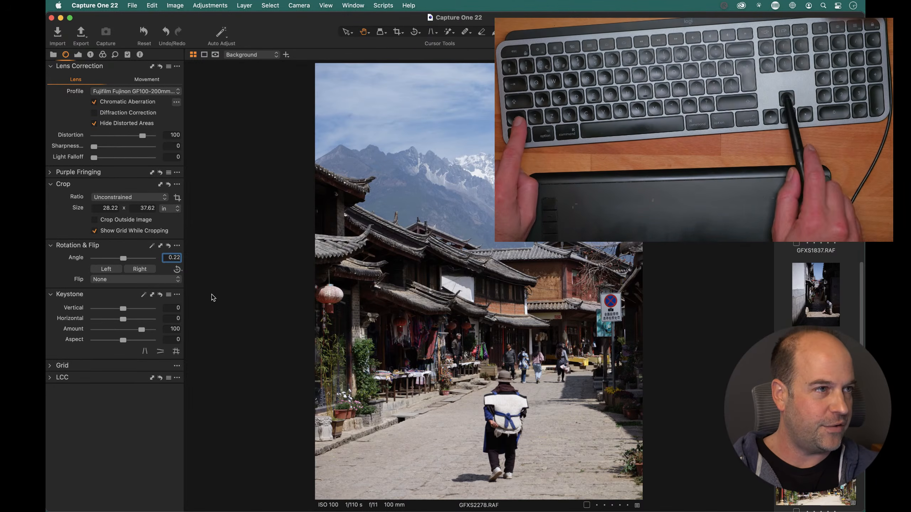
pyautogui.hotkey('shift', 'Up')
pyautogui.hotkey('shift', 'Up')
pyautogui.hotkey('shift', 'Up')
pyautogui.hotkey('shift', 'Up')
pyautogui.hotkey('shift', 'Up')
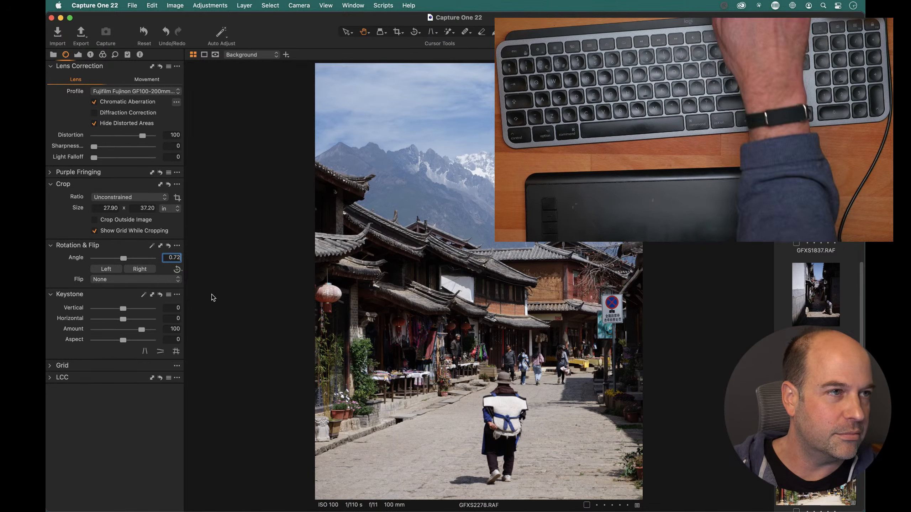
# - Auto-adjust the white balance, and brighten the photo with exposure 0.34 and brightness 14
pyautogui.click(78, 55)
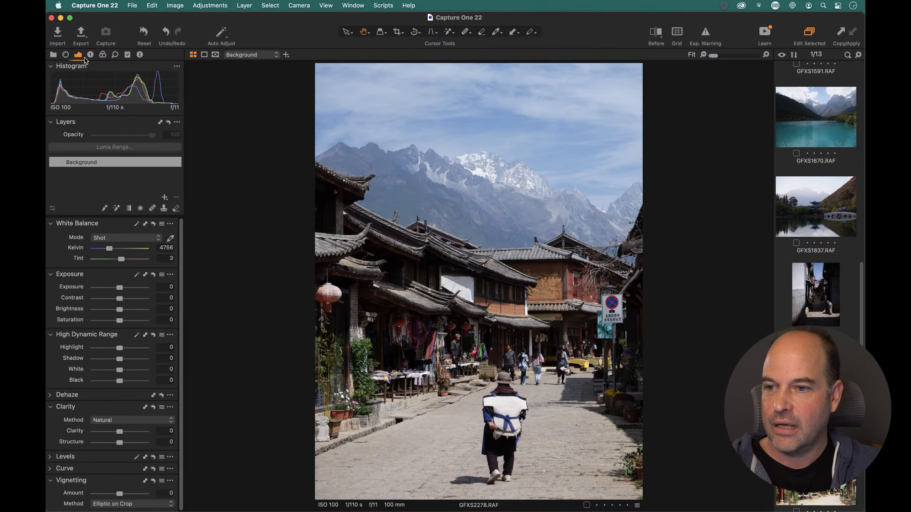
pyautogui.click(137, 225)
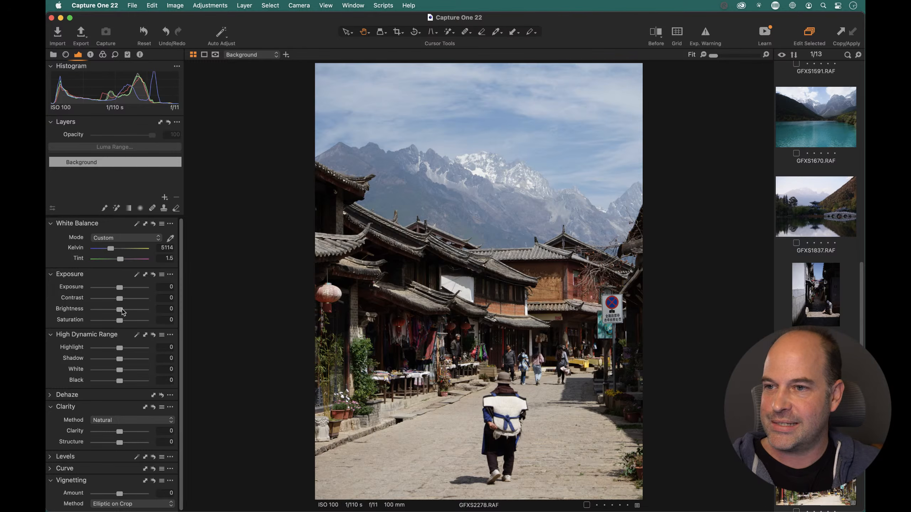
pyautogui.moveTo(122, 289); pyautogui.dragTo(125, 289)
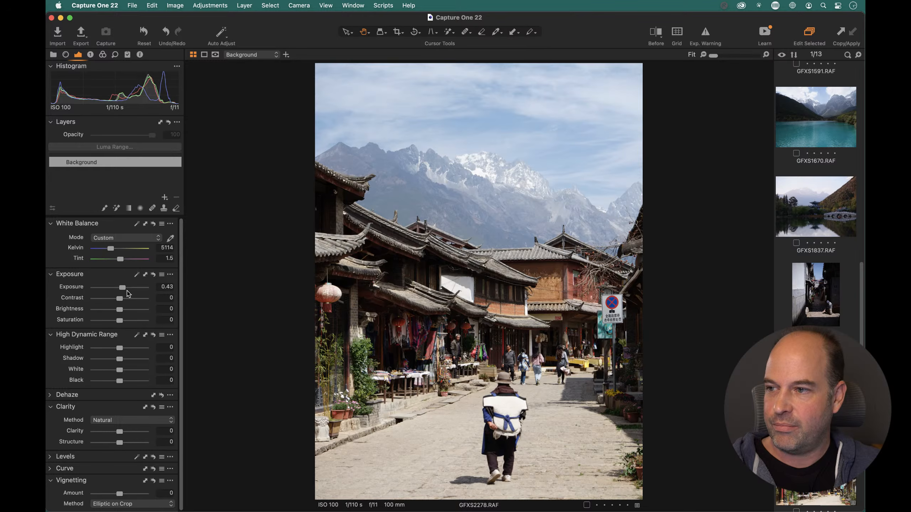
pyautogui.moveTo(122, 288); pyautogui.dragTo(129, 310)
pyautogui.doubleClick(137, 289)
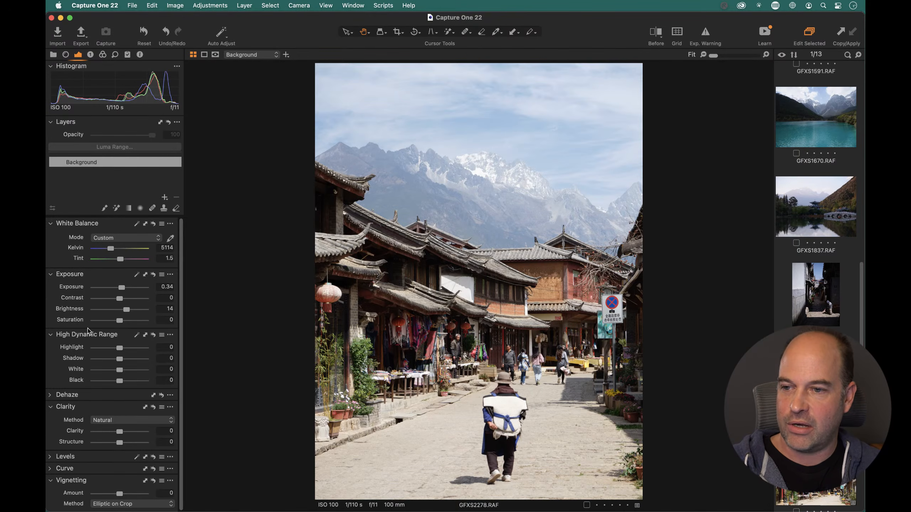
# - Detach the High Dynamic Range tool as a floating window and try Highlight values of -100 and 8
pyautogui.moveTo(115, 336); pyautogui.dragTo(283, 260)
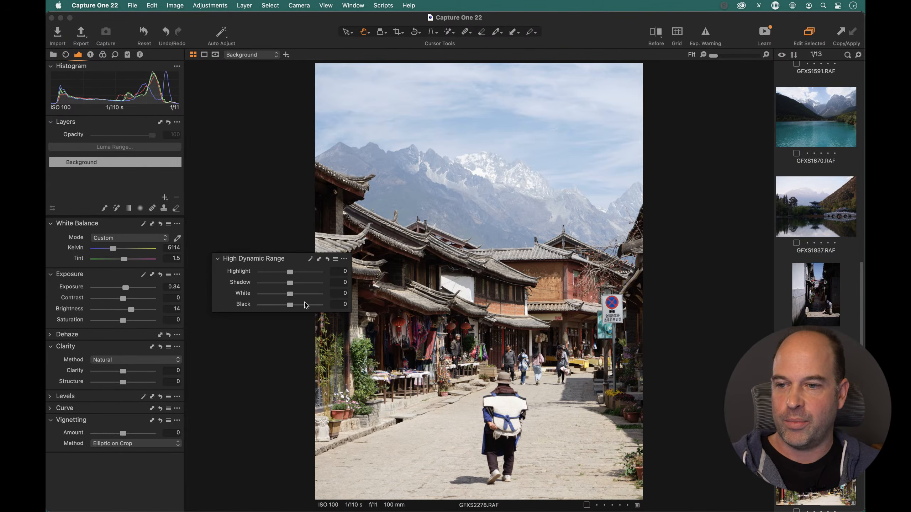
pyautogui.moveTo(290, 276); pyautogui.dragTo(258, 275)
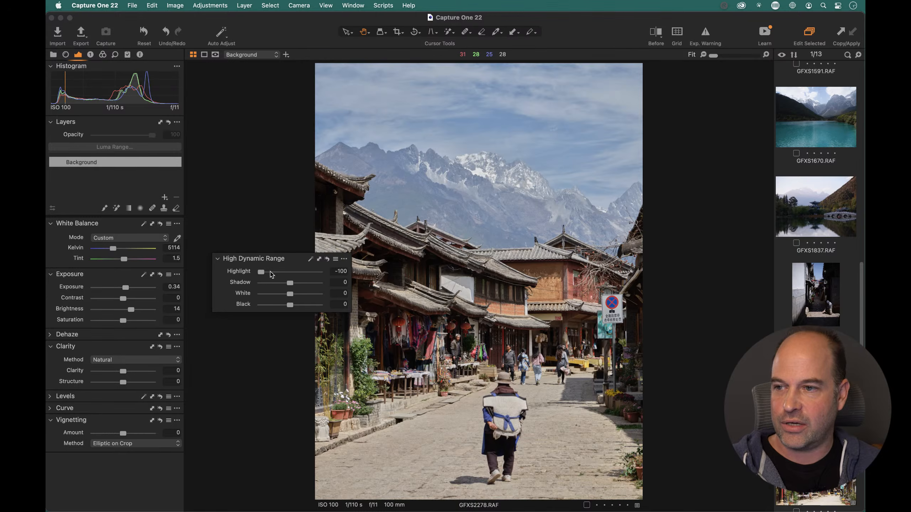
pyautogui.moveTo(273, 275); pyautogui.dragTo(291, 274)
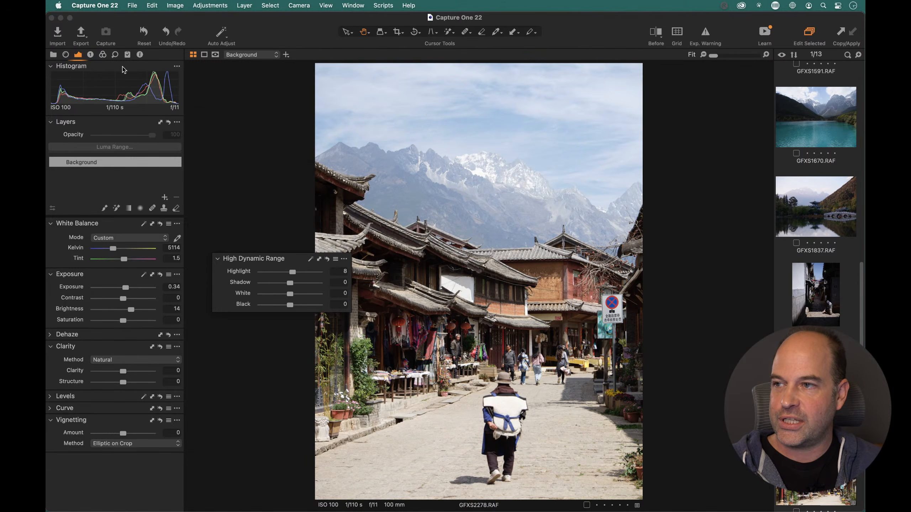
# - Float the Histogram joined above the High Dynamic Range tool beside the photo, and return Highlight to 0 after trying -9
pyautogui.moveTo(123, 69); pyautogui.dragTo(291, 200)
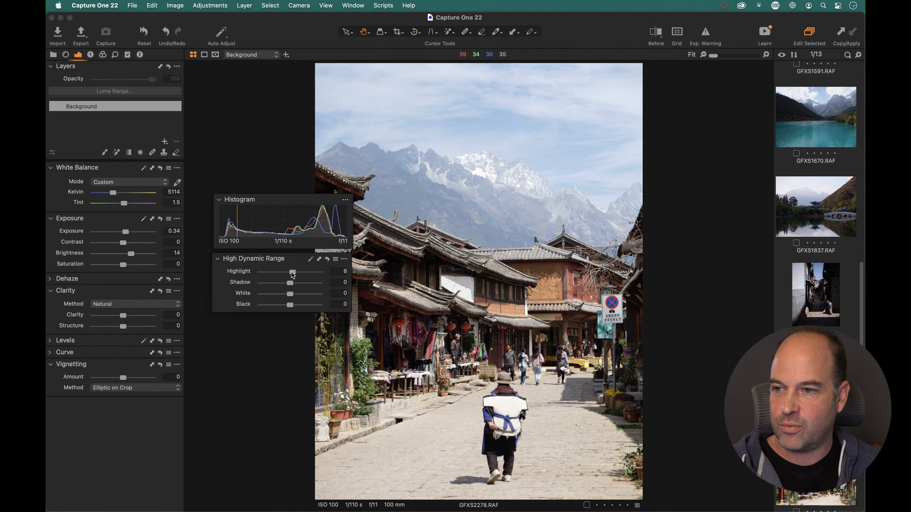
pyautogui.moveTo(292, 274)
pyautogui.mouseDown()
pyautogui.moveTo(255, 275)
pyautogui.moveTo(287, 274)
pyautogui.mouseUp()
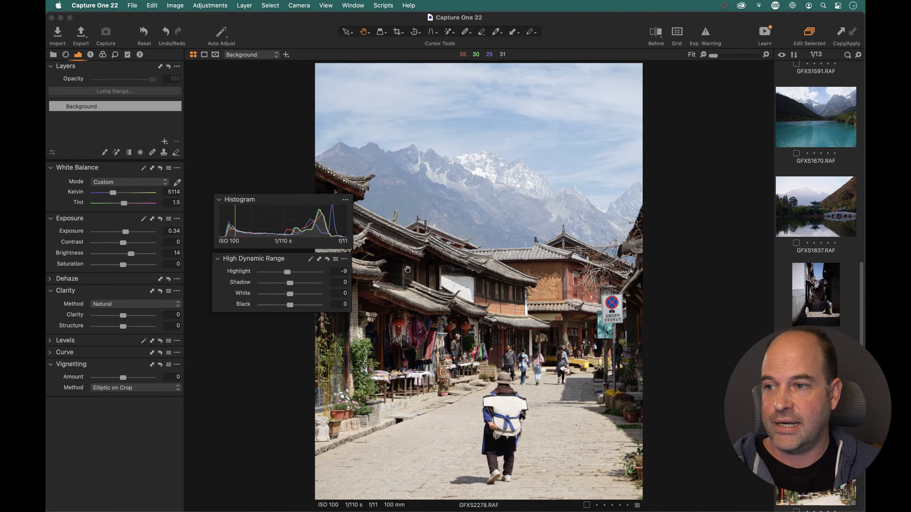
pyautogui.moveTo(288, 273); pyautogui.dragTo(294, 275)
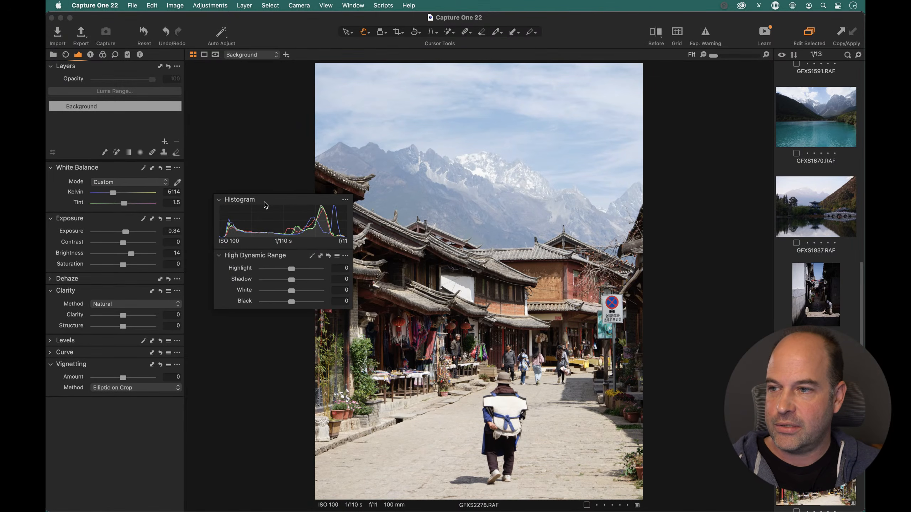
pyautogui.moveTo(265, 201); pyautogui.dragTo(236, 203)
# - Try Shadow values of 68, -2, 26 and 16 while viewing the old buildings up close, and reset Shadow to 0
pyautogui.moveTo(264, 286); pyautogui.dragTo(278, 283)
pyautogui.press('super+equal')
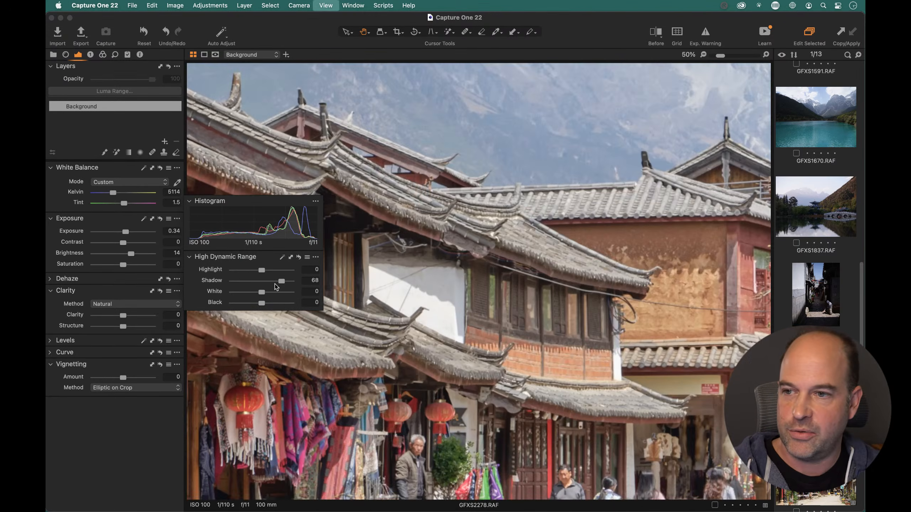
pyautogui.moveTo(585, 222); pyautogui.dragTo(576, 202)
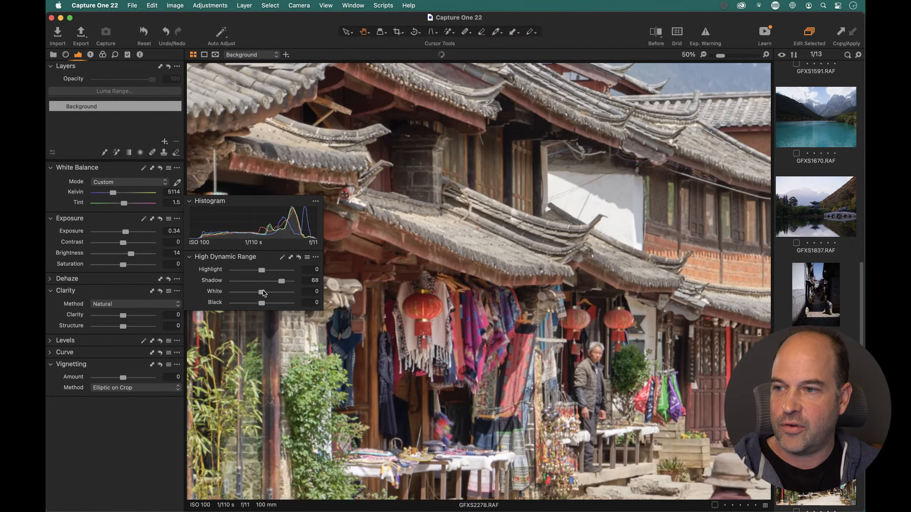
pyautogui.moveTo(282, 282); pyautogui.dragTo(260, 284)
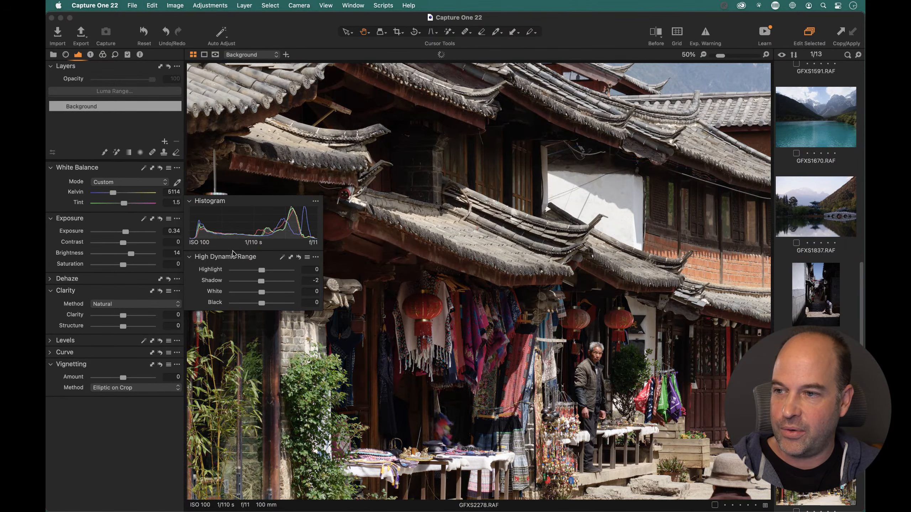
pyautogui.moveTo(261, 281)
pyautogui.mouseDown()
pyautogui.moveTo(293, 279)
pyautogui.moveTo(269, 282)
pyautogui.mouseUp()
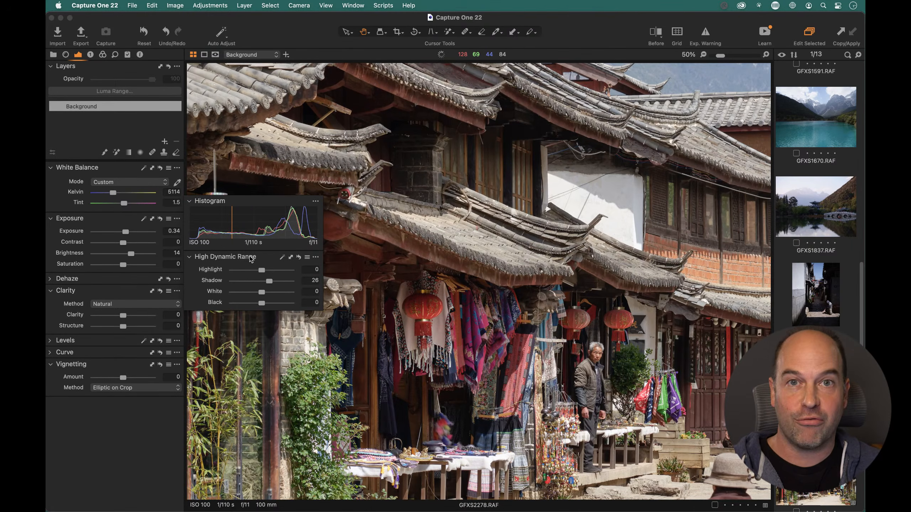
pyautogui.moveTo(269, 282)
pyautogui.mouseDown()
pyautogui.moveTo(294, 284)
pyautogui.moveTo(270, 286)
pyautogui.mouseUp()
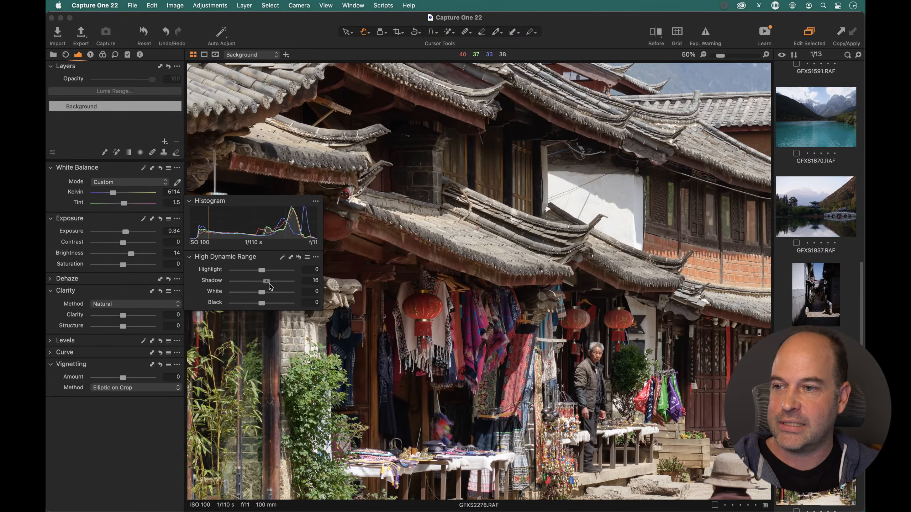
pyautogui.doubleClick(266, 282)
pyautogui.press('super+0')
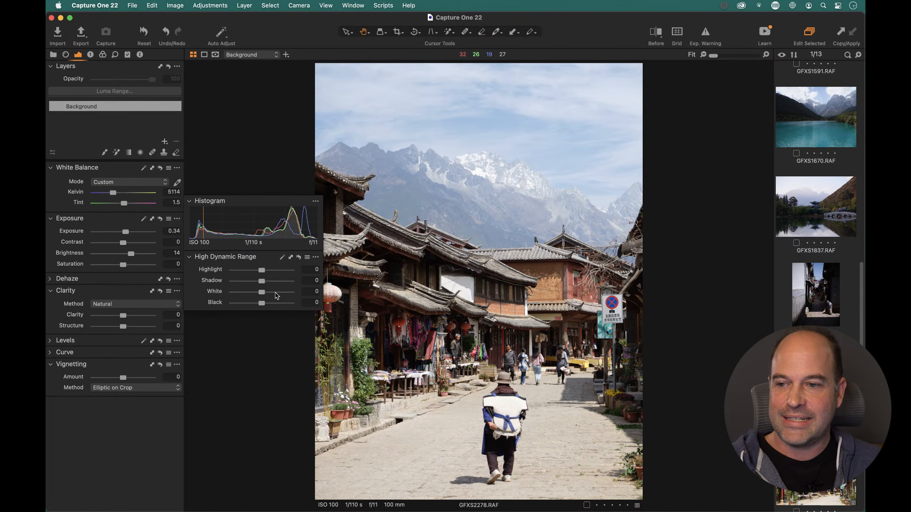
# - Try Highlight at -21 and White at 10 and -6, check the walking figure's white garment, and reset both to 0
pyautogui.moveTo(265, 269); pyautogui.dragTo(259, 271)
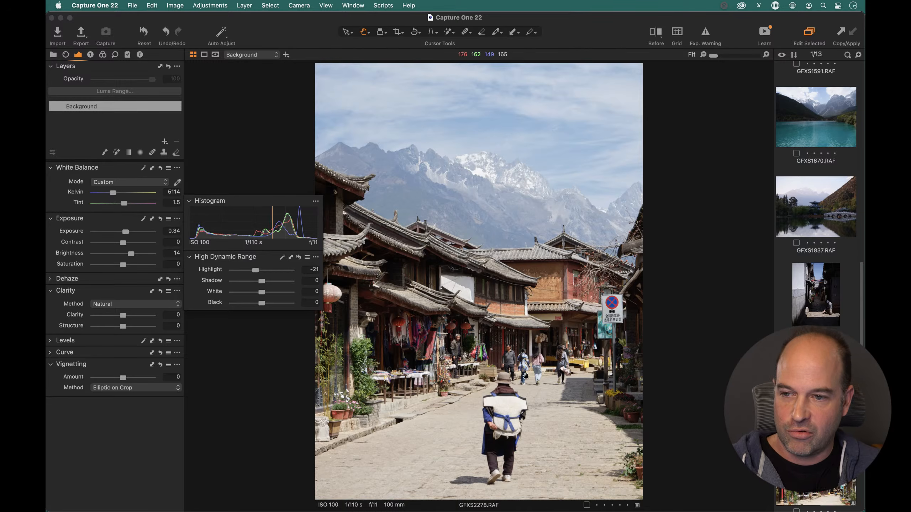
pyautogui.doubleClick(255, 270)
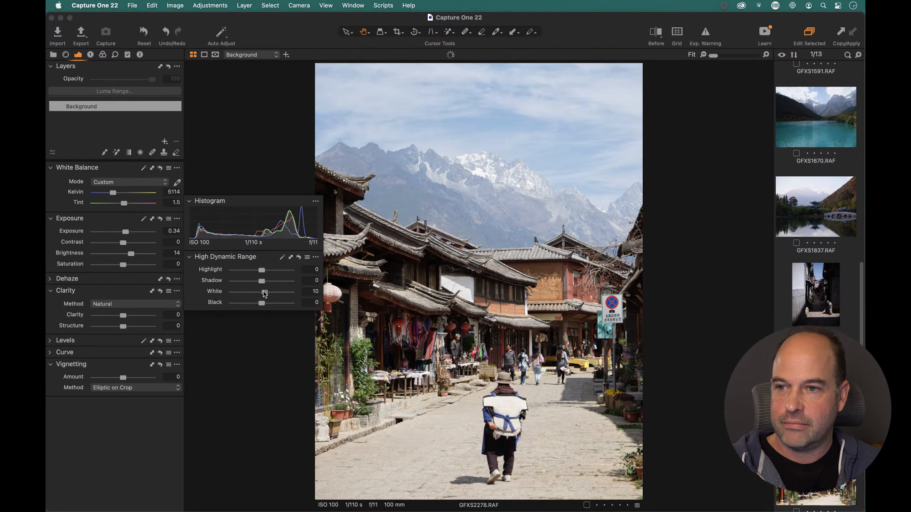
pyautogui.moveTo(261, 295); pyautogui.dragTo(259, 292)
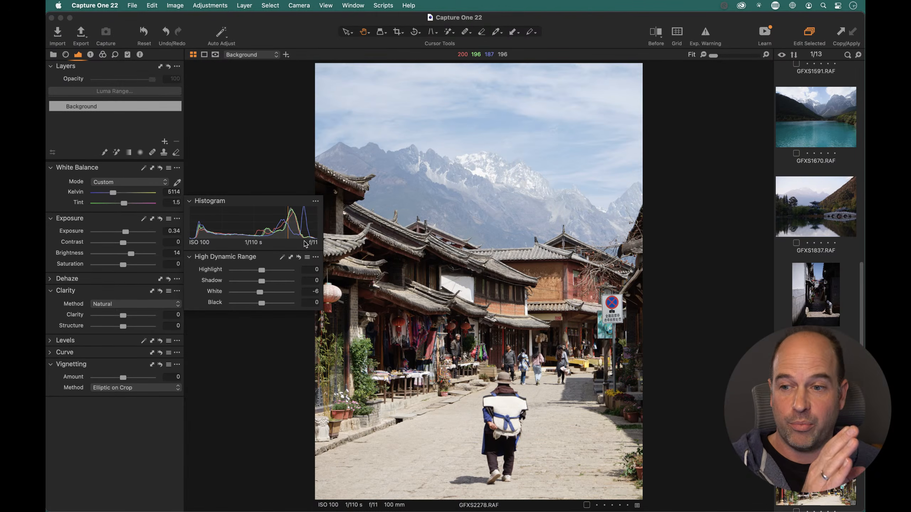
pyautogui.click(506, 420)
pyautogui.moveTo(496, 333); pyautogui.dragTo(516, 357)
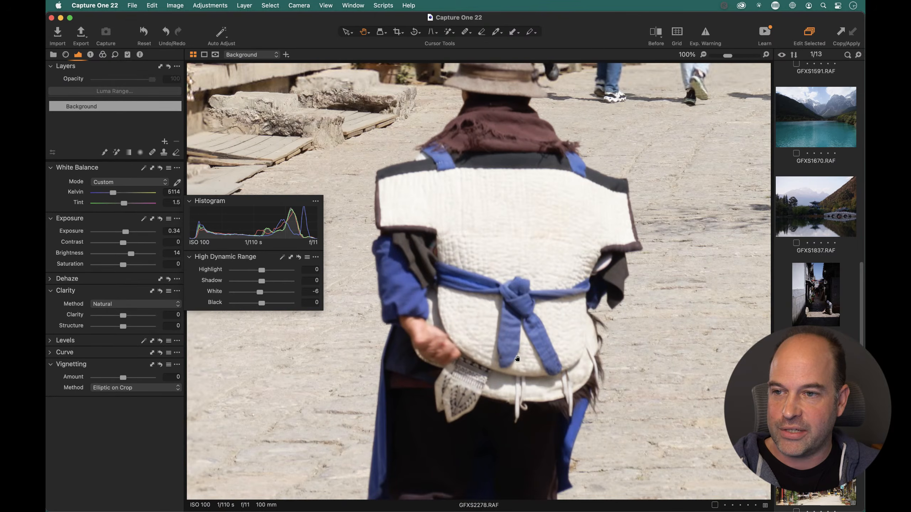
pyautogui.doubleClick(260, 292)
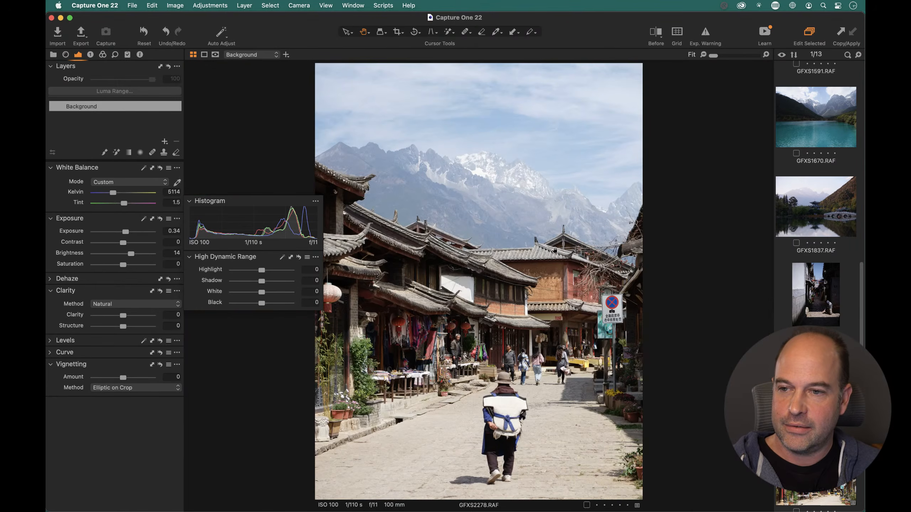
pyautogui.click(555, 251)
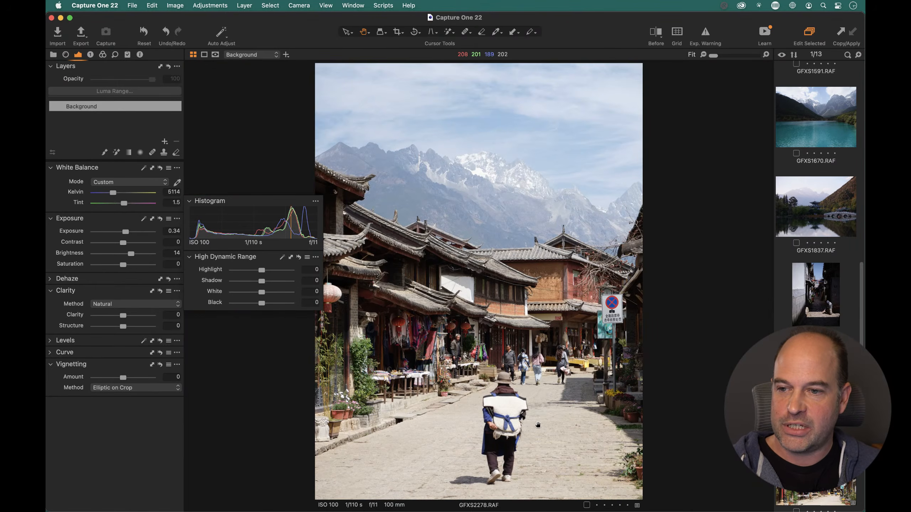
# - Try Highlight at -65 on a close view of the white garment, and reset it to 0
pyautogui.click(510, 426)
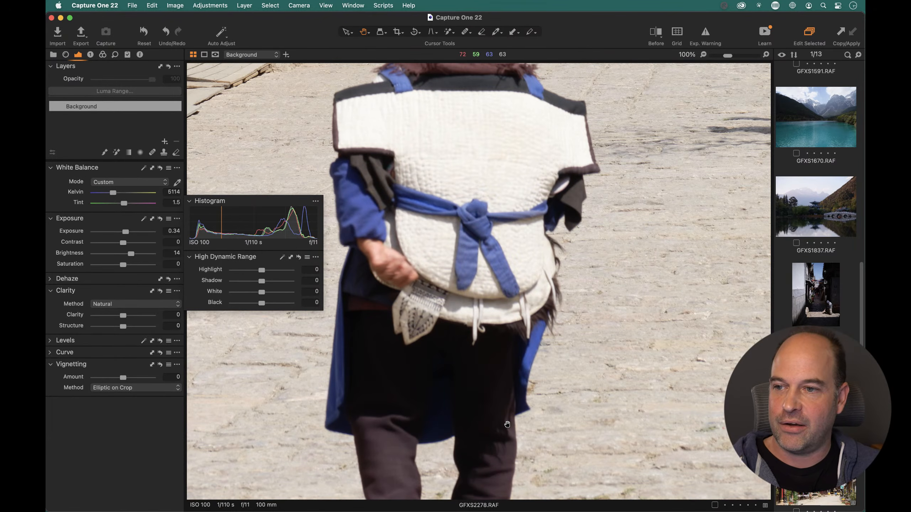
pyautogui.moveTo(426, 183); pyautogui.dragTo(469, 206)
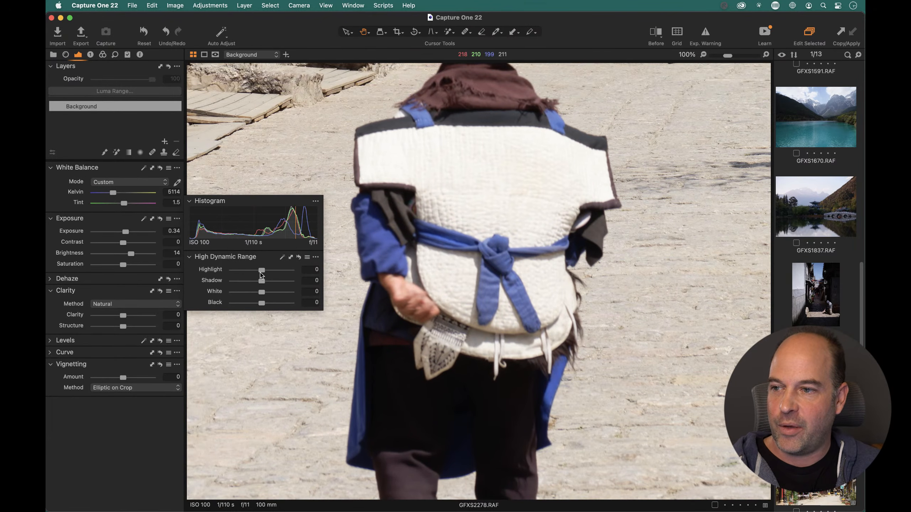
pyautogui.moveTo(262, 271); pyautogui.dragTo(242, 270)
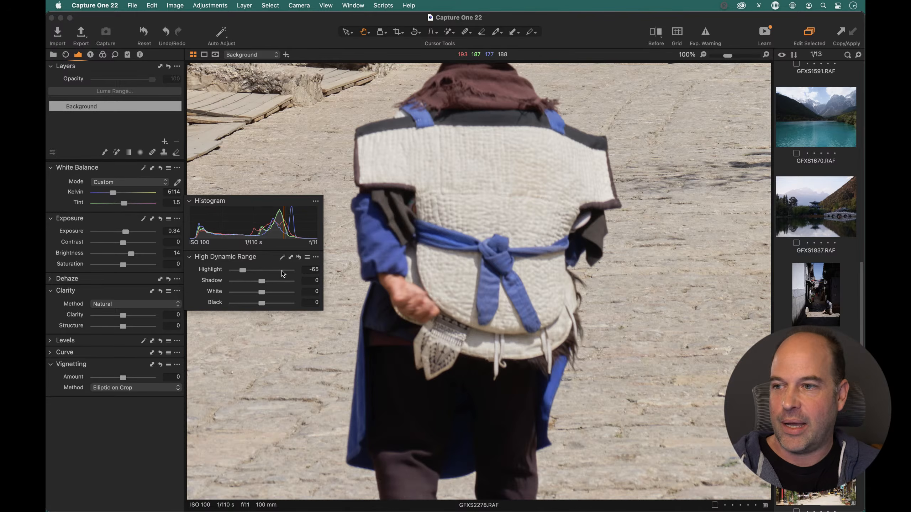
pyautogui.doubleClick(265, 271)
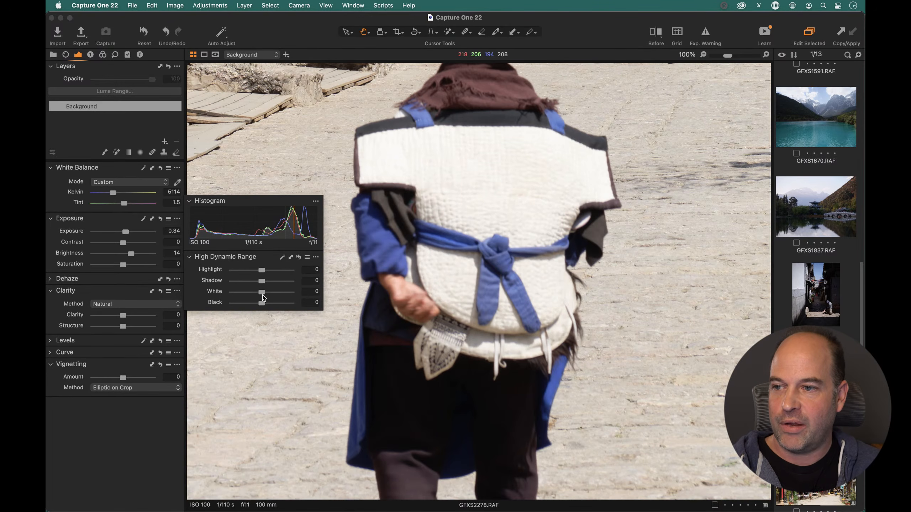
# - Set White to -60 to recover the garment's detail and Shadow to 21 to open up the dark roofs
pyautogui.moveTo(262, 294); pyautogui.dragTo(245, 294)
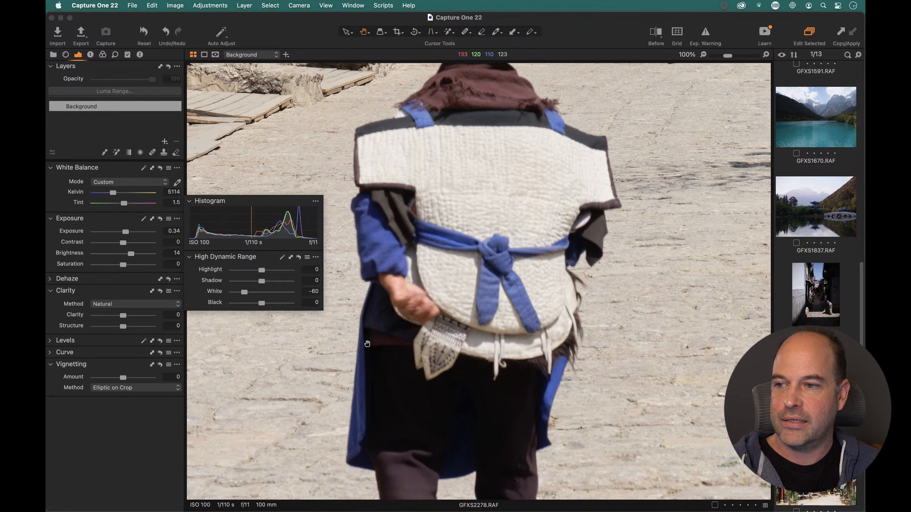
pyautogui.click(337, 311)
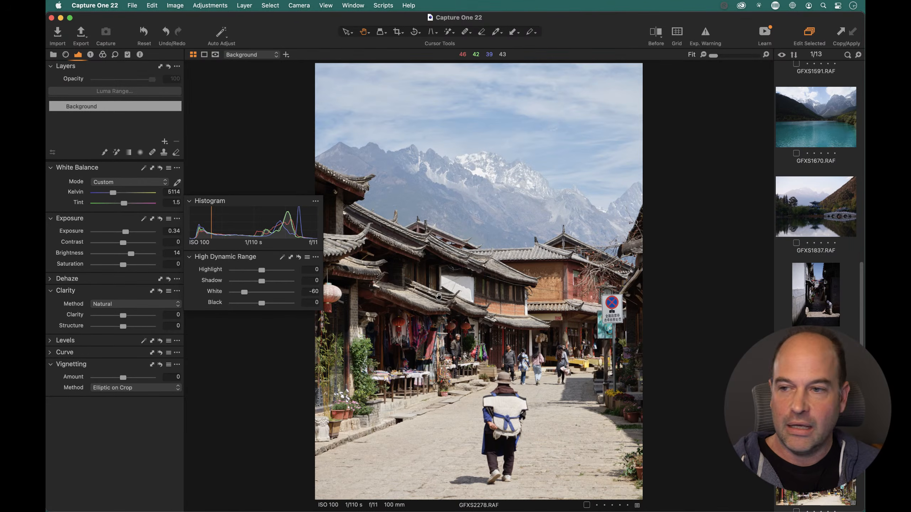
pyautogui.click(455, 310)
pyautogui.moveTo(411, 298); pyautogui.dragTo(433, 314)
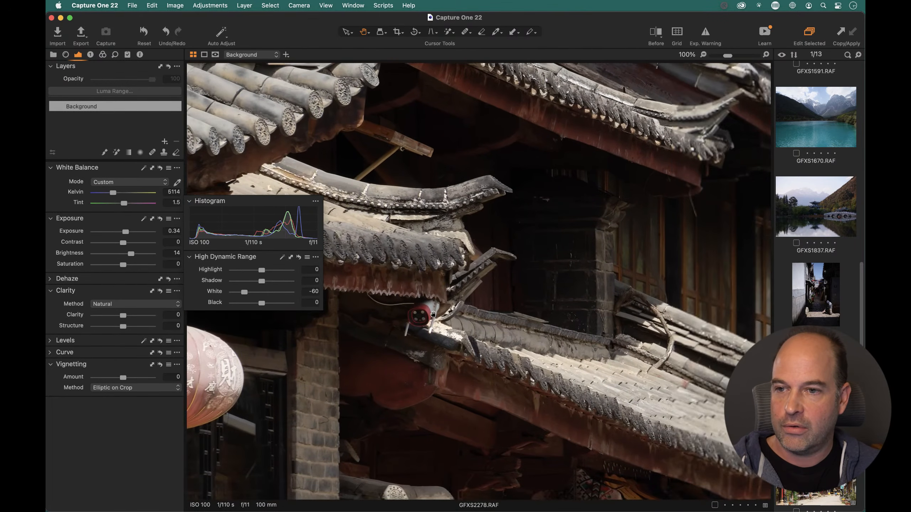
pyautogui.moveTo(261, 282); pyautogui.dragTo(270, 284)
pyautogui.doubleClick(400, 314)
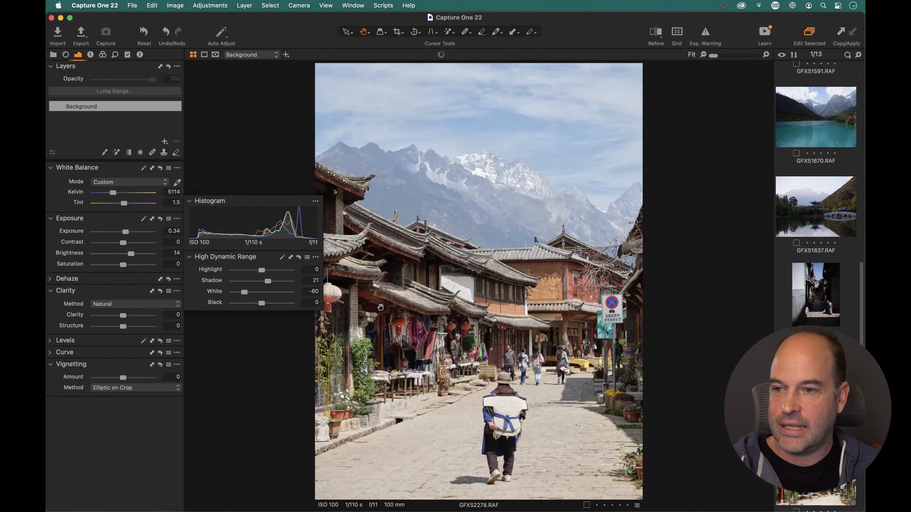
# - Try Black at -13, check the dark areas under the roofs up close, and reset Black to 0
pyautogui.moveTo(265, 305); pyautogui.dragTo(260, 306)
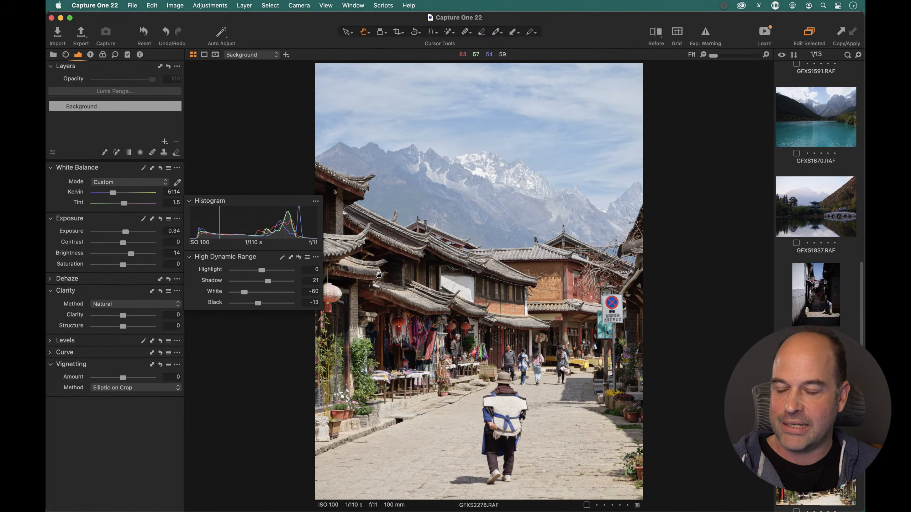
pyautogui.click(453, 269)
pyautogui.moveTo(452, 269); pyautogui.dragTo(460, 289)
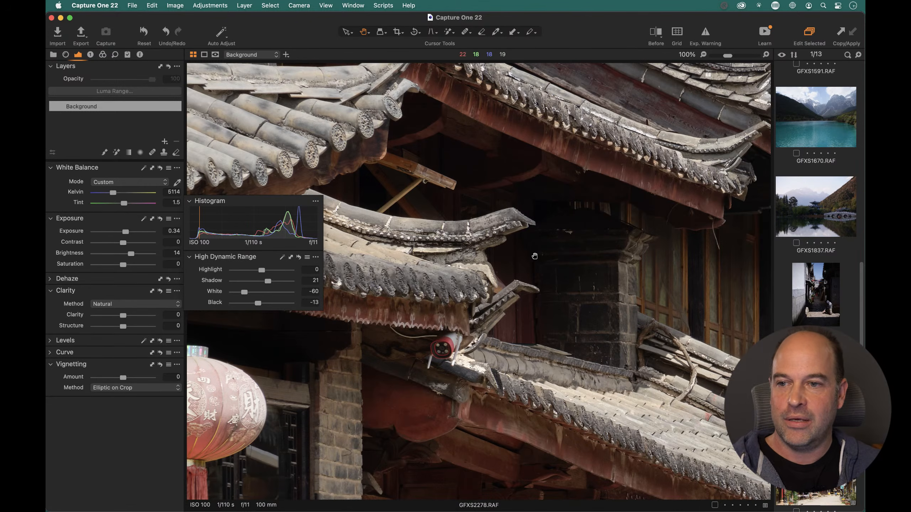
pyautogui.doubleClick(218, 303)
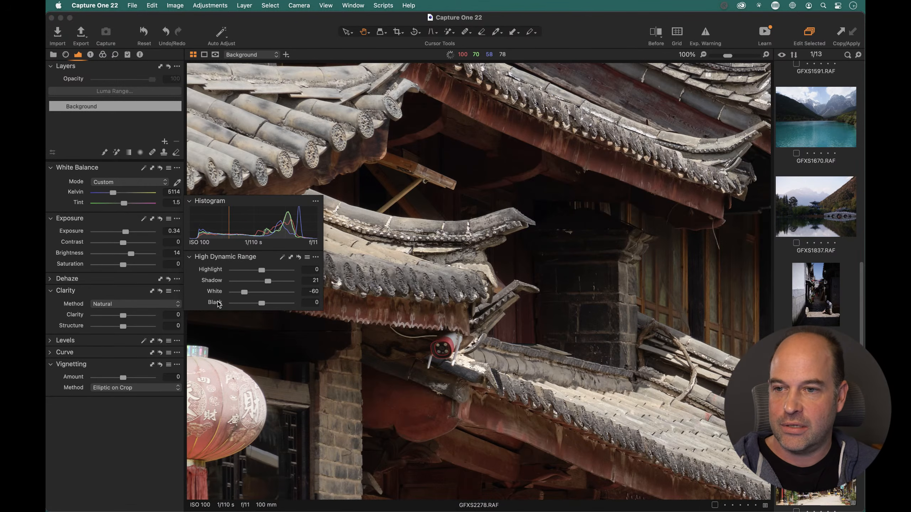
# - Restore Black to -13 by undoing its reset, comparing the dark roof areas with Black at 0
pyautogui.press('super+z')
pyautogui.press('super+z')
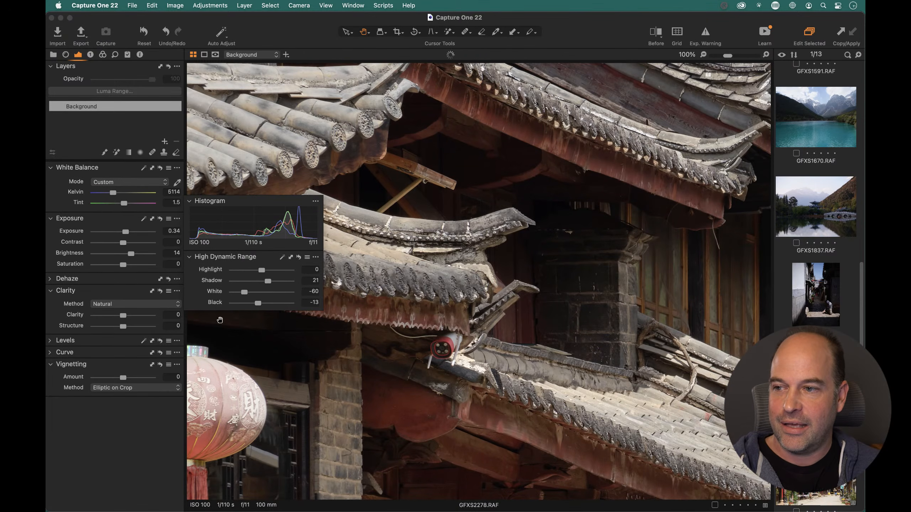
pyautogui.doubleClick(216, 303)
pyautogui.press('super+z')
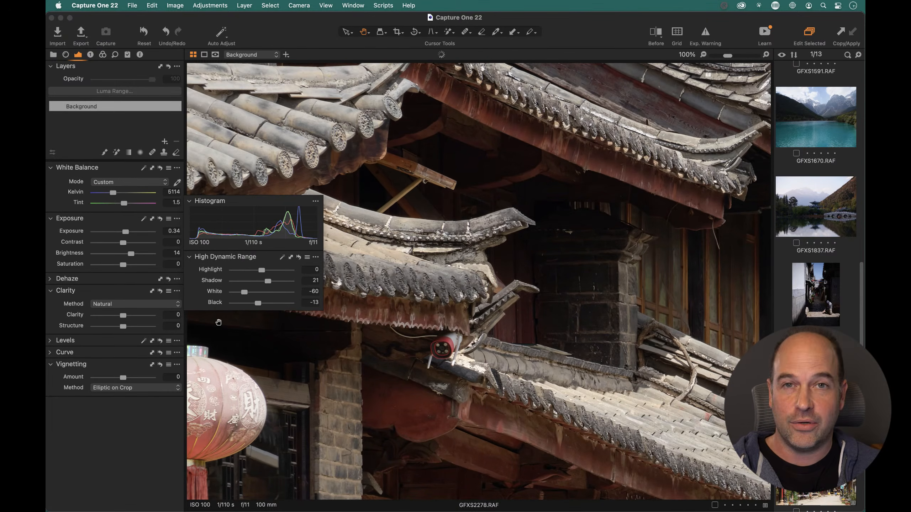
# - Reset Shadow to 0 and undo the reset, twice, to compare the dark areas under the roofs
pyautogui.doubleClick(215, 281)
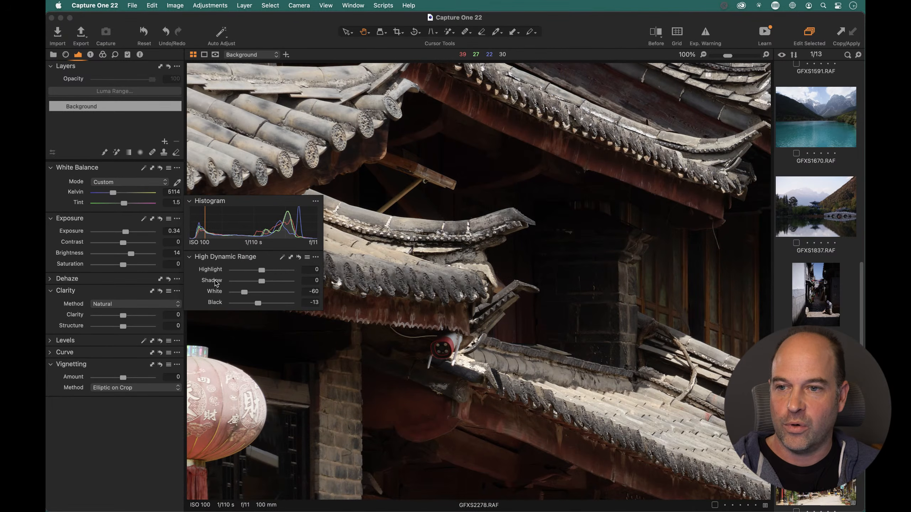
pyautogui.press('super+z')
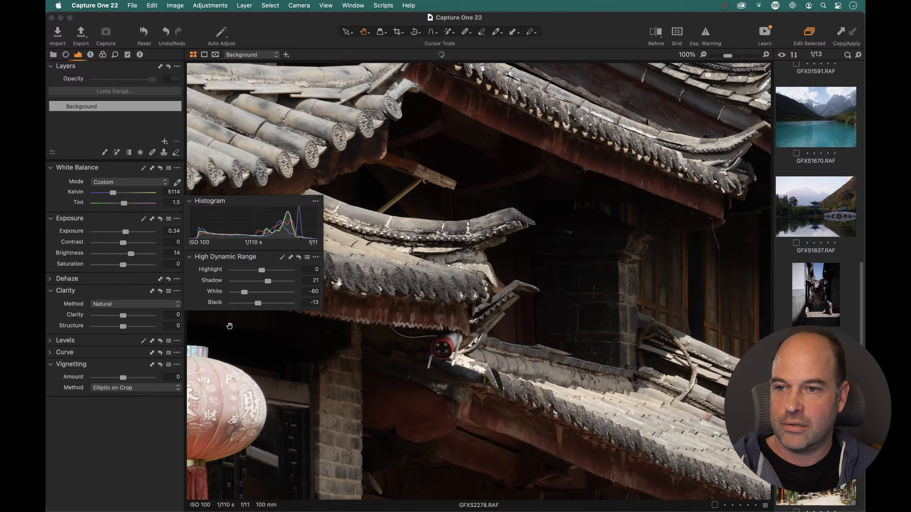
pyautogui.doubleClick(216, 281)
pyautogui.press('super+z')
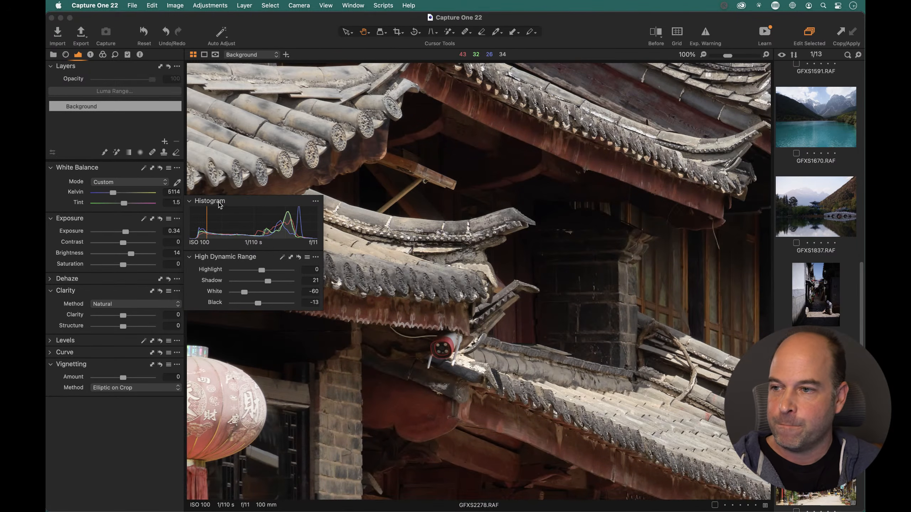
# - Dock the floating Histogram above Layers and the High Dynamic Range tool between Exposure and Dehaze
pyautogui.moveTo(233, 194); pyautogui.dragTo(304, 163)
pyautogui.moveTo(260, 227); pyautogui.dragTo(302, 290)
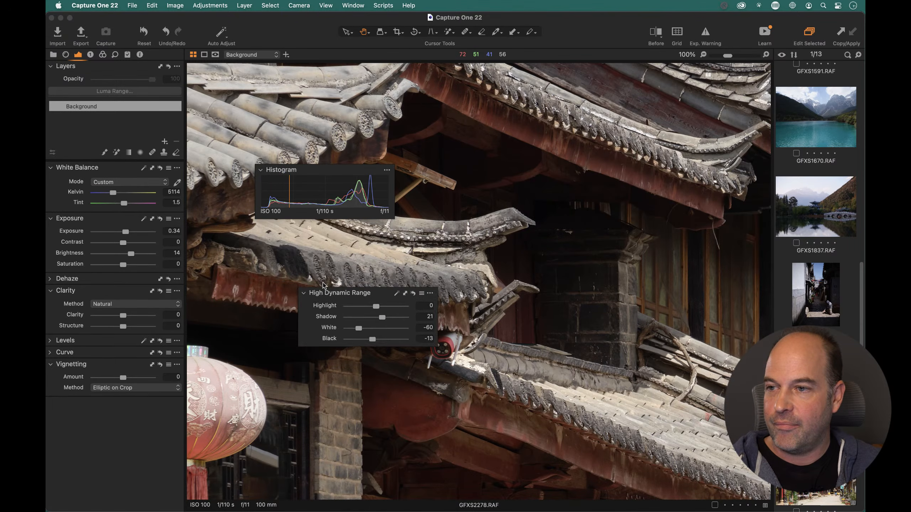
pyautogui.moveTo(302, 174); pyautogui.dragTo(107, 69)
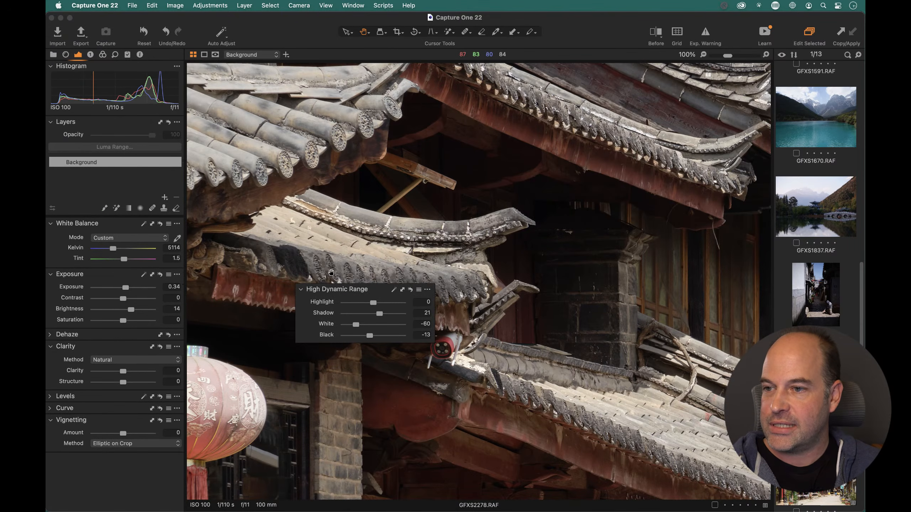
pyautogui.moveTo(337, 289); pyautogui.dragTo(108, 334)
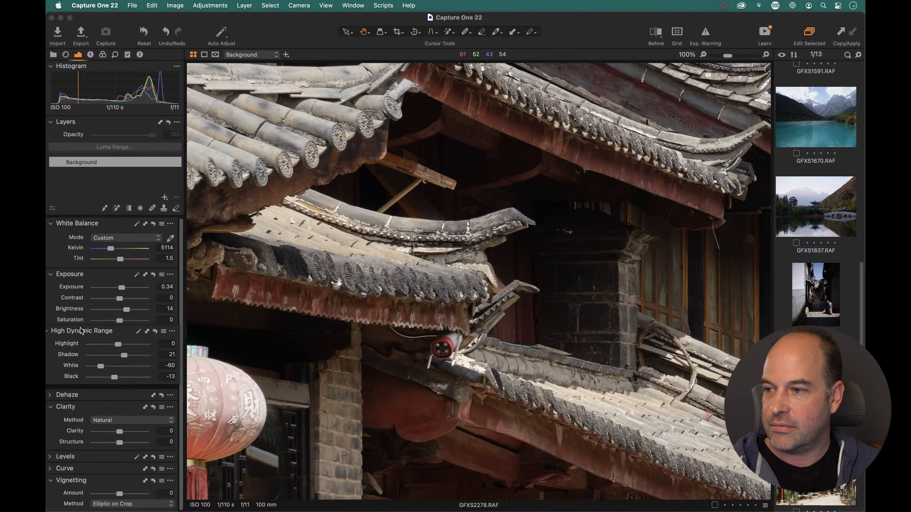
# - Set White to -83 with the whole village street photo in view
pyautogui.click(412, 309)
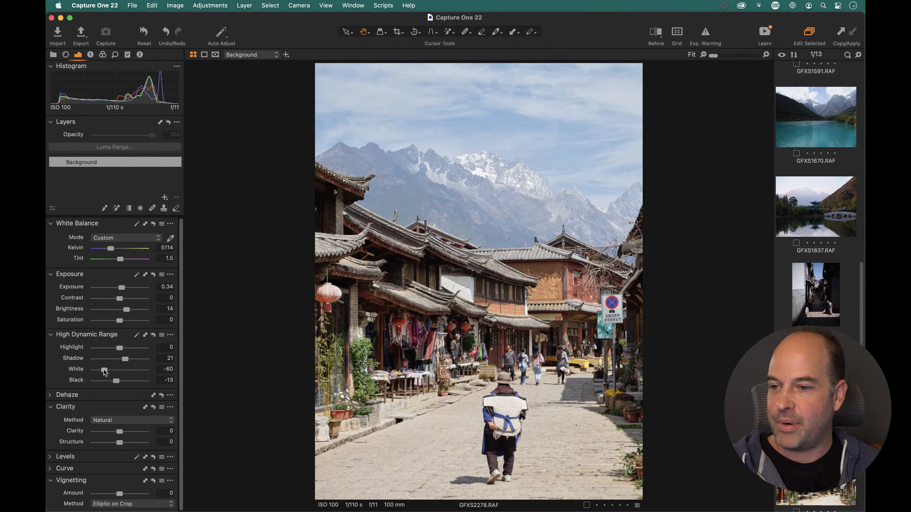
pyautogui.moveTo(104, 371); pyautogui.dragTo(99, 371)
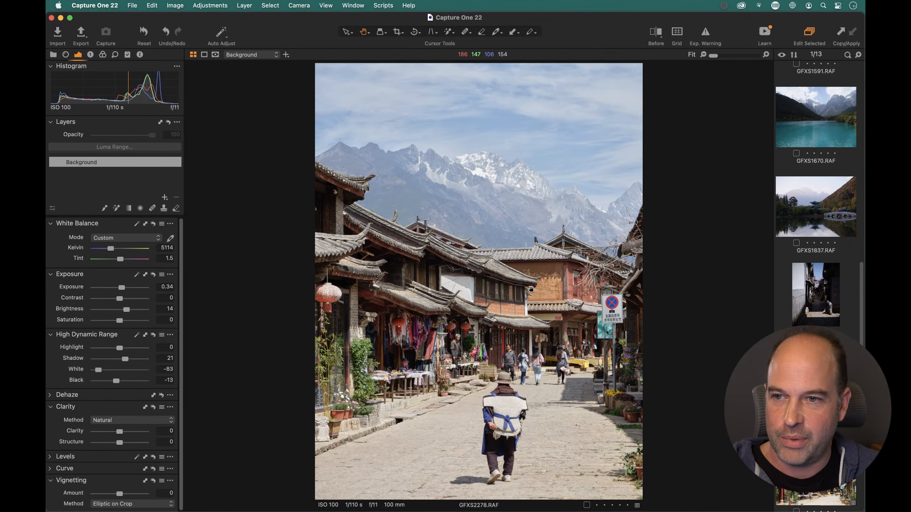
# - Open GFXS2475.RAF, the street photo with the blue three-wheeler, and reset all its adjustments
pyautogui.press('super+alt+v')
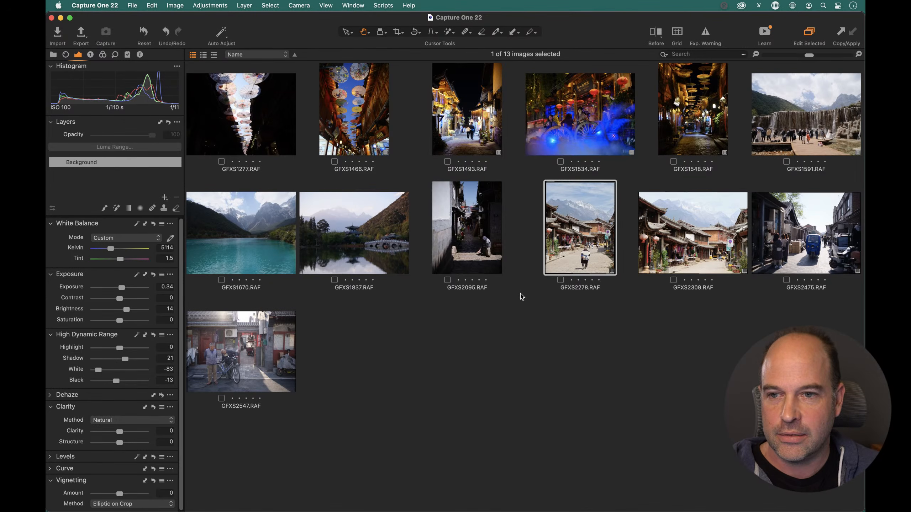
pyautogui.click(678, 253)
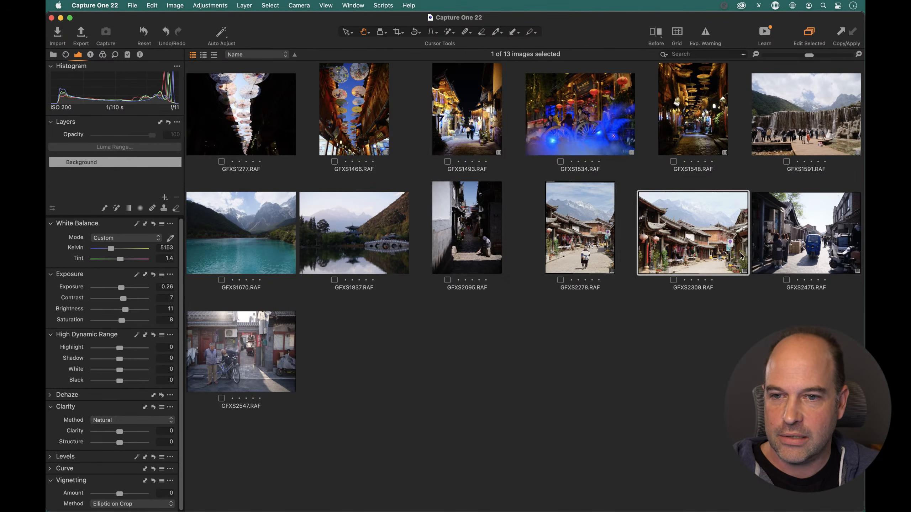
pyautogui.doubleClick(788, 248)
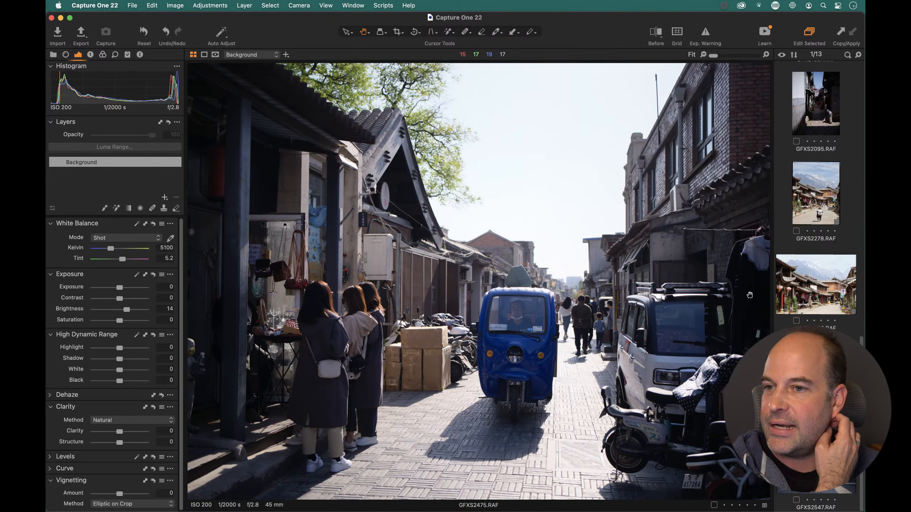
pyautogui.click(142, 33)
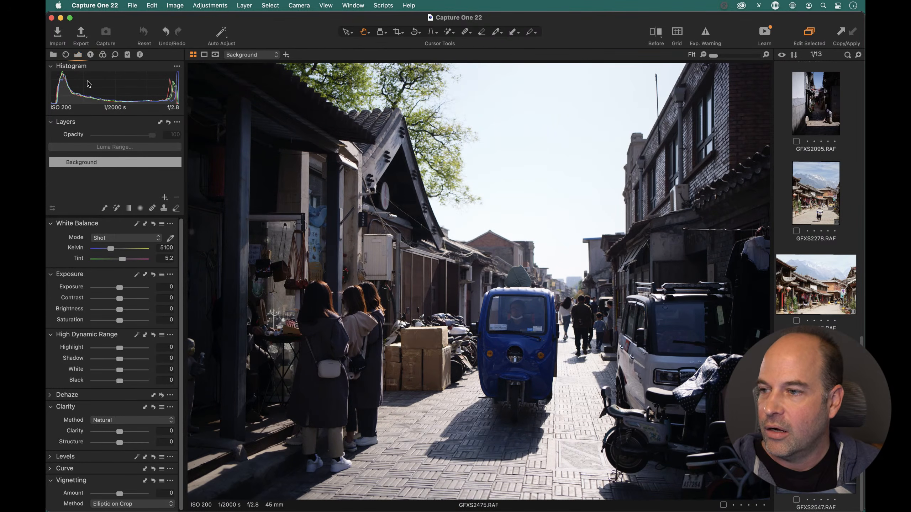
# - Try the automatic rotation on the street photo and reset the rotation angle to 0
pyautogui.click(66, 54)
pyautogui.click(157, 247)
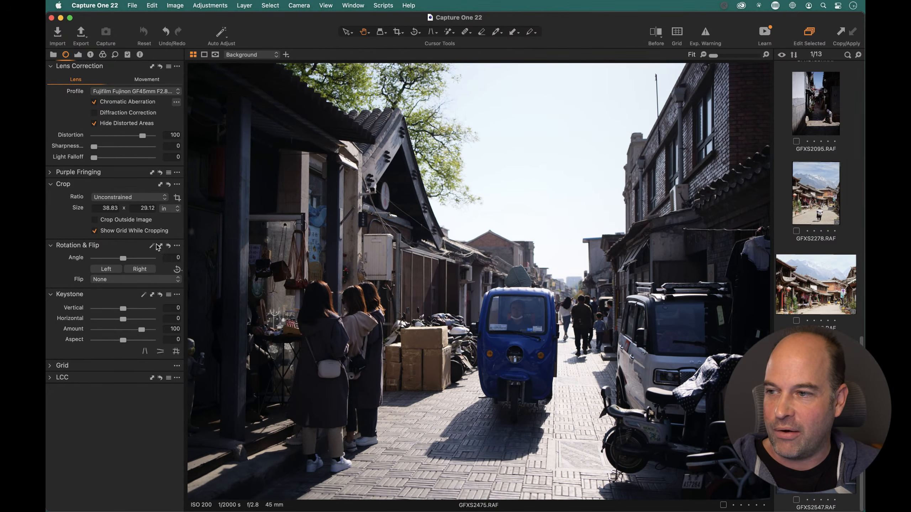
pyautogui.click(169, 246)
pyautogui.click(151, 247)
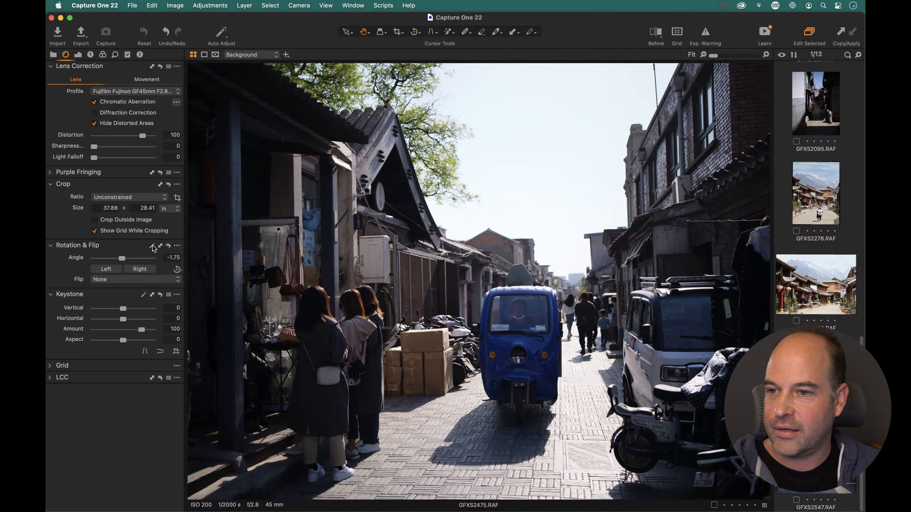
pyautogui.click(167, 247)
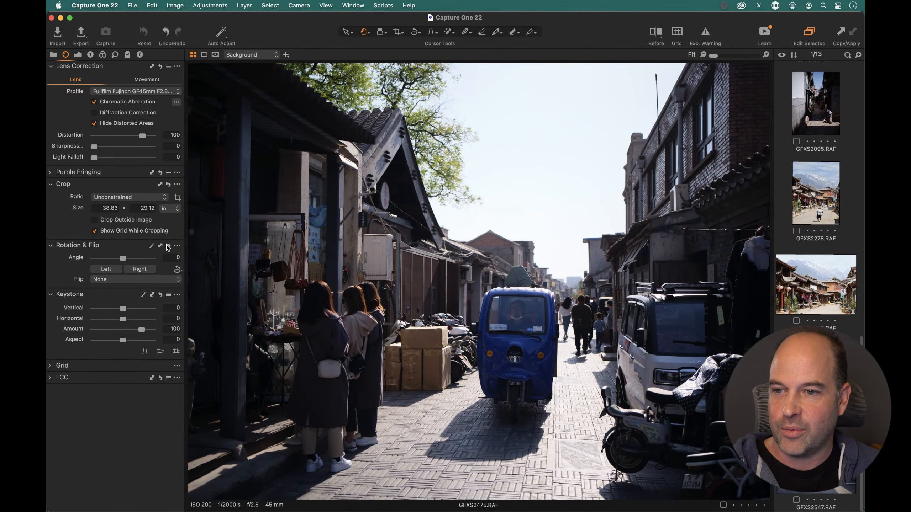
# - Straighten the street photo with a rotation angle of -0.33 and warm its white balance to 5943 Kelvin
pyautogui.moveTo(124, 259); pyautogui.dragTo(123, 262)
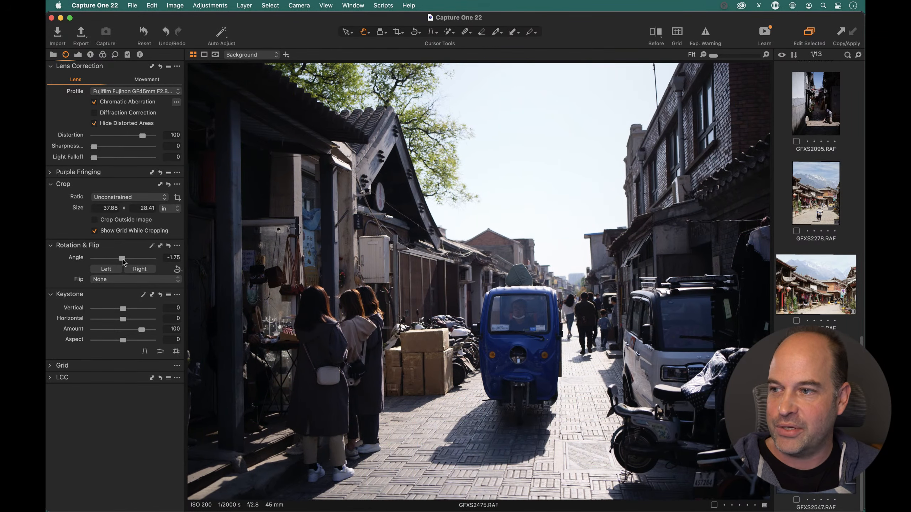
pyautogui.moveTo(123, 259); pyautogui.dragTo(123, 260)
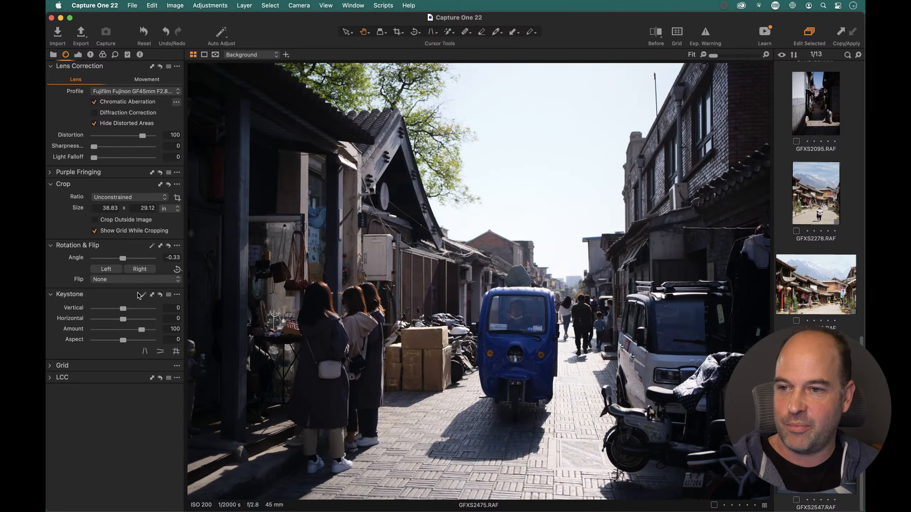
pyautogui.click(78, 54)
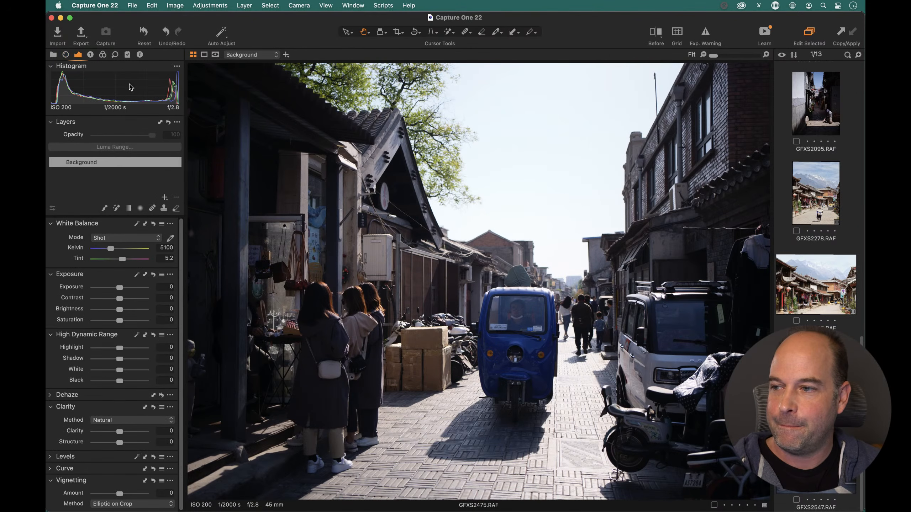
pyautogui.moveTo(112, 249); pyautogui.dragTo(113, 250)
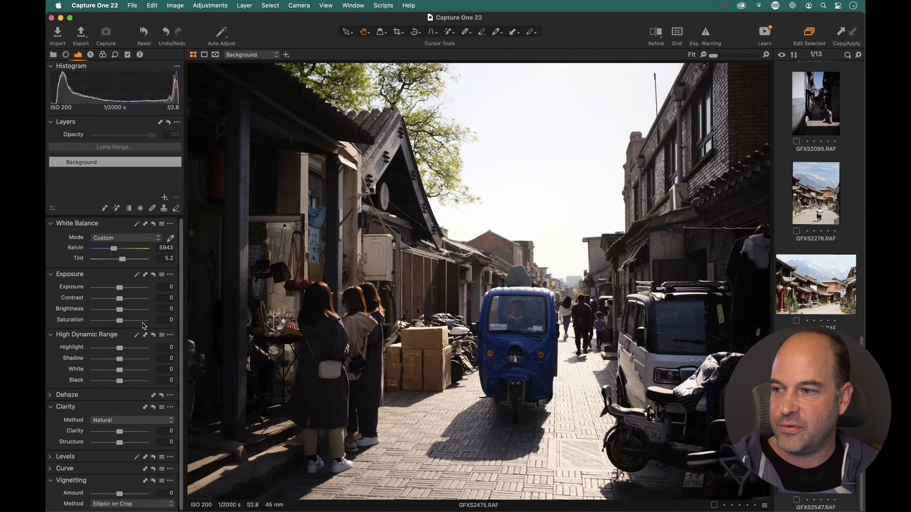
# - Try the extremes of Highlight at -100 and Shadow at 100, and reset both to 0
pyautogui.moveTo(120, 359); pyautogui.dragTo(46, 357)
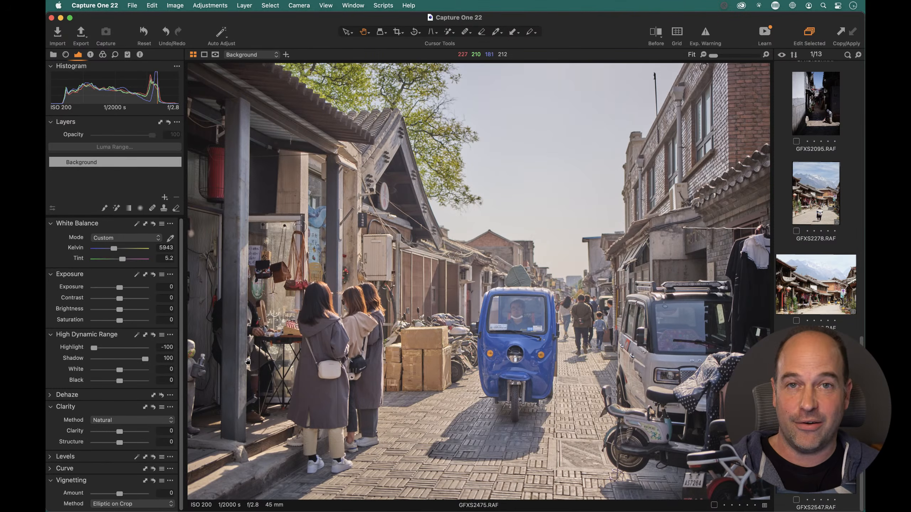
pyautogui.doubleClick(144, 359)
pyautogui.doubleClick(94, 348)
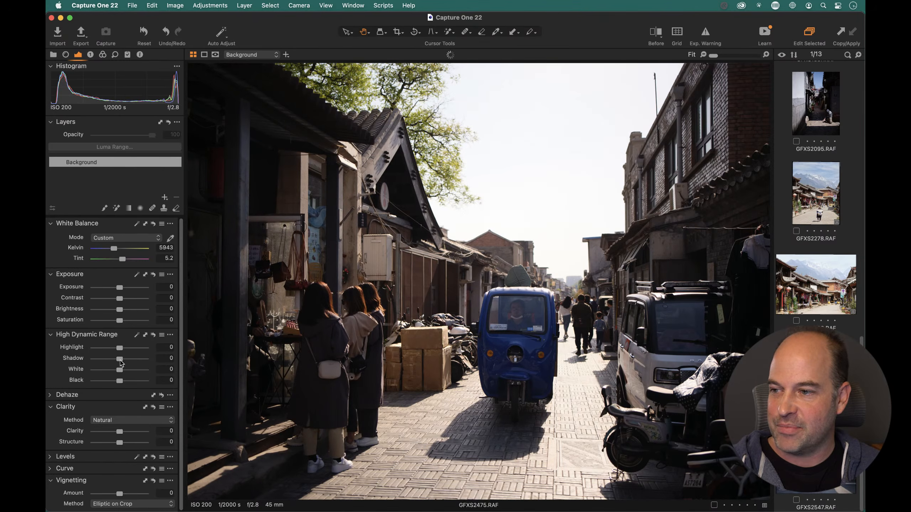
# - Try Highlight -85 with Shadow 53, and Highlight -76 with Shadow 45, White 46 and Black -68, resetting all values each time
pyautogui.moveTo(120, 359); pyautogui.dragTo(133, 363)
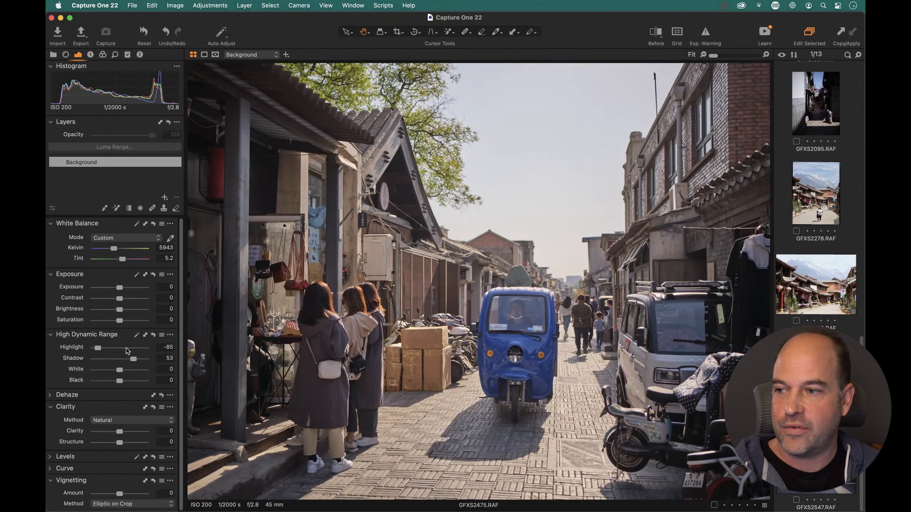
pyautogui.doubleClick(126, 348)
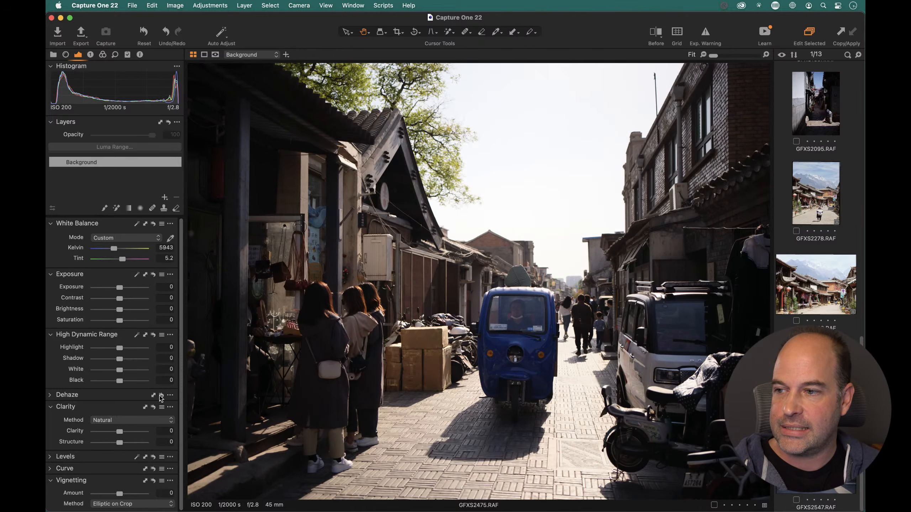
pyautogui.moveTo(116, 370); pyautogui.dragTo(127, 357)
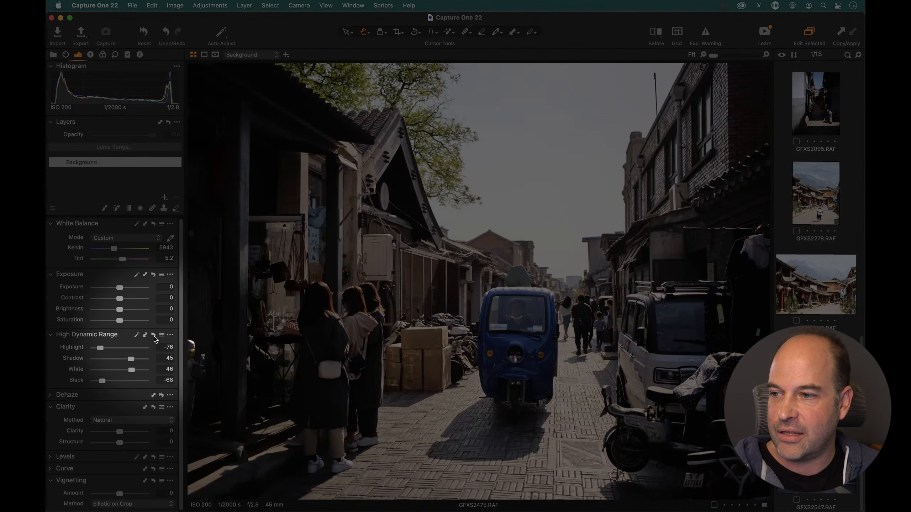
pyautogui.click(153, 335)
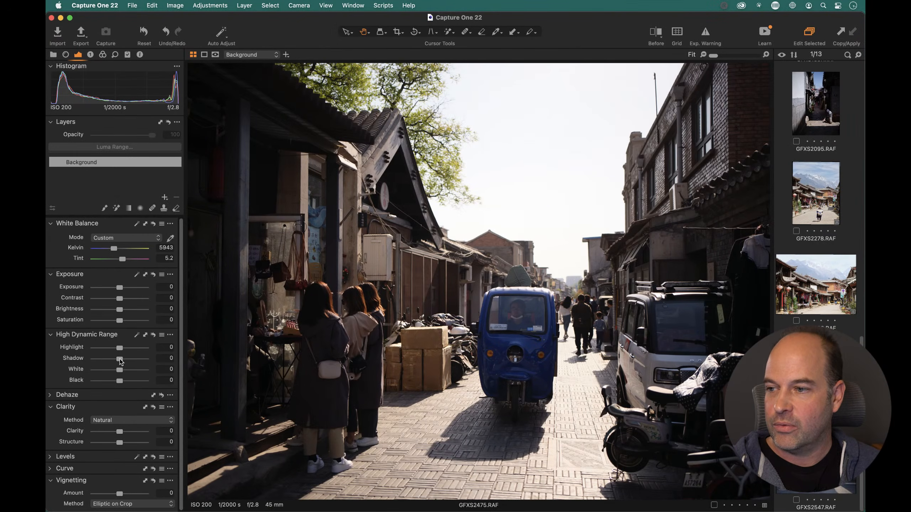
# - Set the street photo's Highlight to -8, Shadow to 32 and Black to -13
pyautogui.moveTo(121, 362)
pyautogui.mouseDown()
pyautogui.moveTo(129, 362)
pyautogui.moveTo(118, 349)
pyautogui.mouseUp()
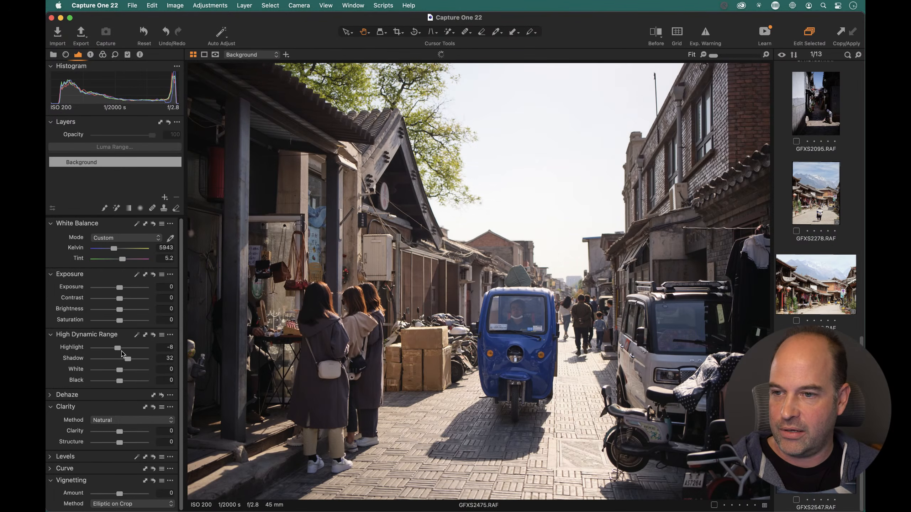
pyautogui.moveTo(120, 381); pyautogui.dragTo(119, 381)
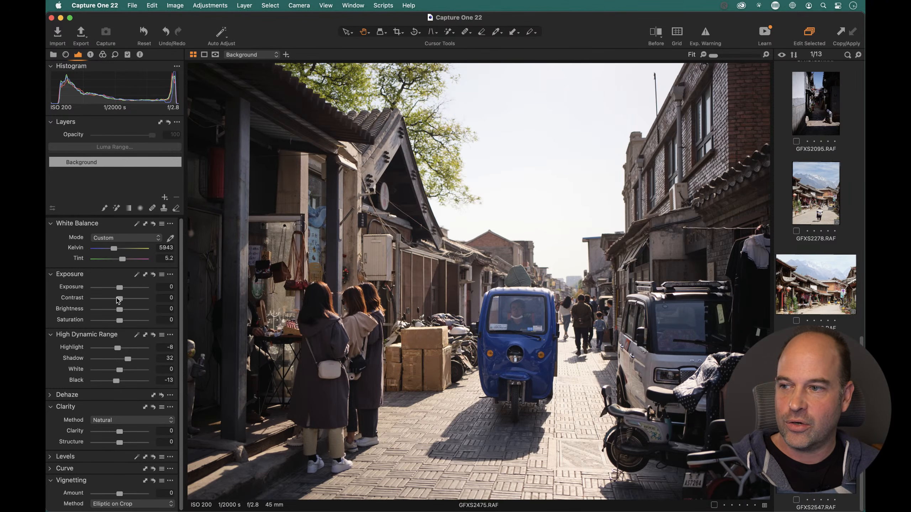
# - Undock the Clarity tool over the photo and try stronger Contrast, including 39, resetting it to 0 each time
pyautogui.moveTo(119, 298); pyautogui.dragTo(130, 304)
pyautogui.doubleClick(130, 303)
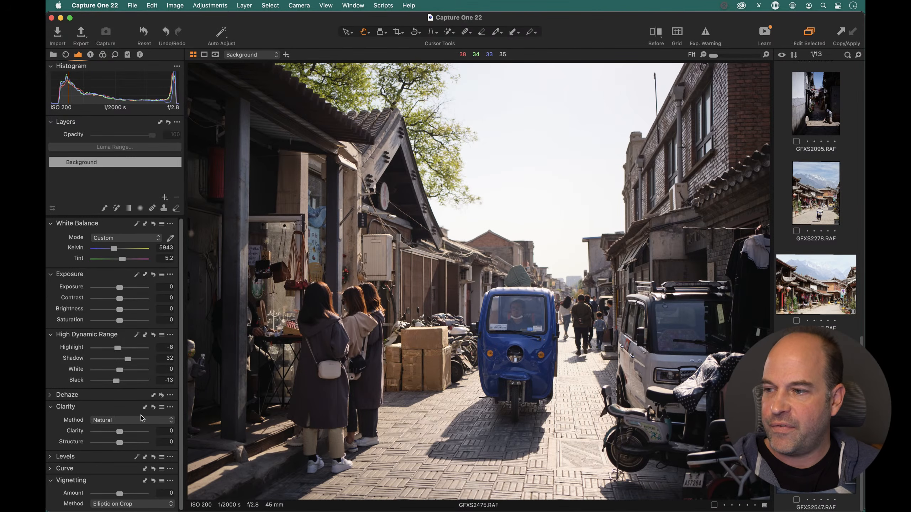
pyautogui.moveTo(120, 435); pyautogui.dragTo(380, 211)
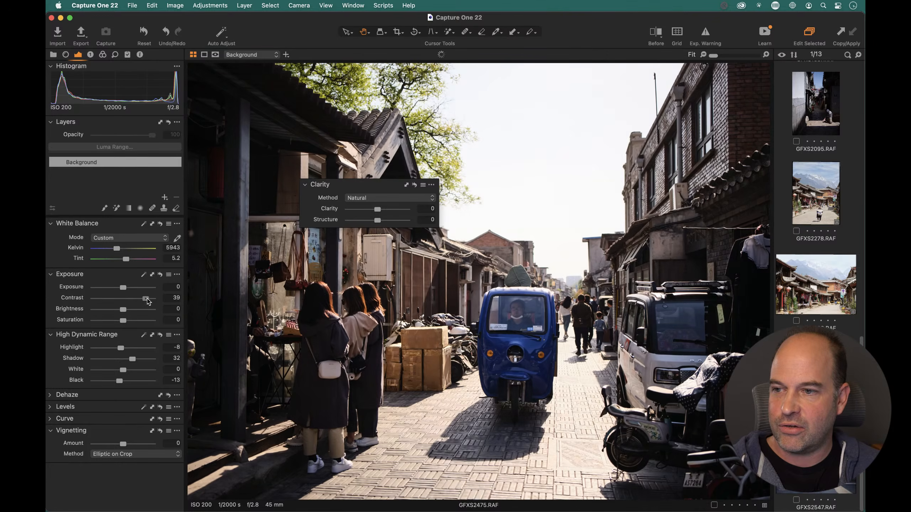
pyautogui.moveTo(123, 298); pyautogui.dragTo(136, 302)
pyautogui.doubleClick(135, 299)
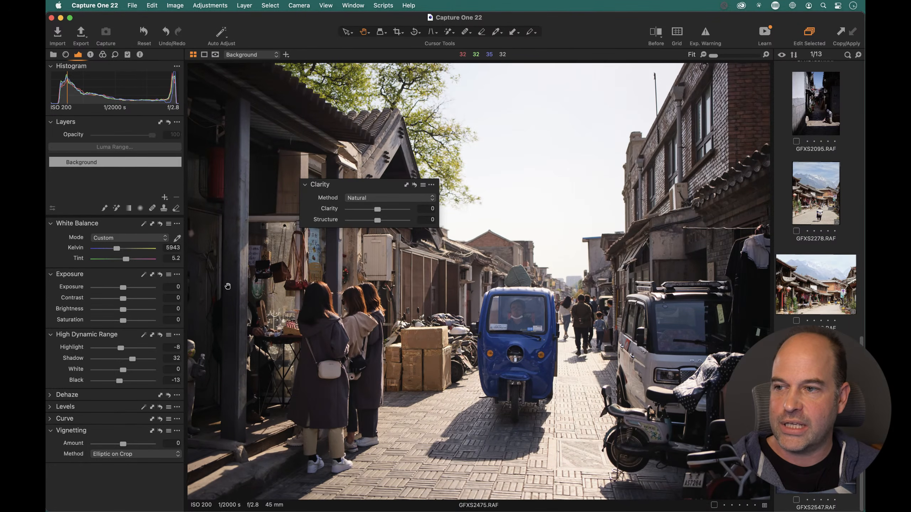
# - Set Clarity to 31 with the Natural method, and raise Shadow to 44 and Black to 2
pyautogui.moveTo(379, 212); pyautogui.dragTo(388, 211)
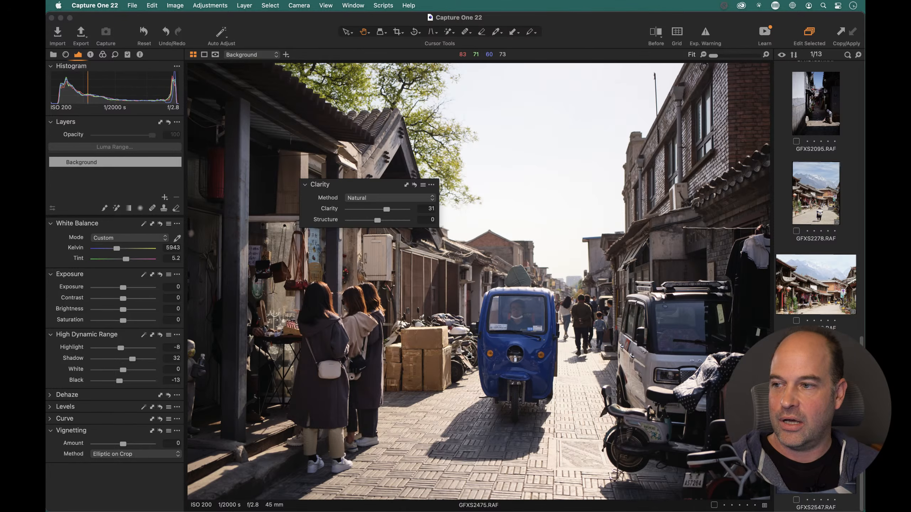
pyautogui.moveTo(132, 358); pyautogui.dragTo(124, 381)
pyautogui.doubleClick(122, 381)
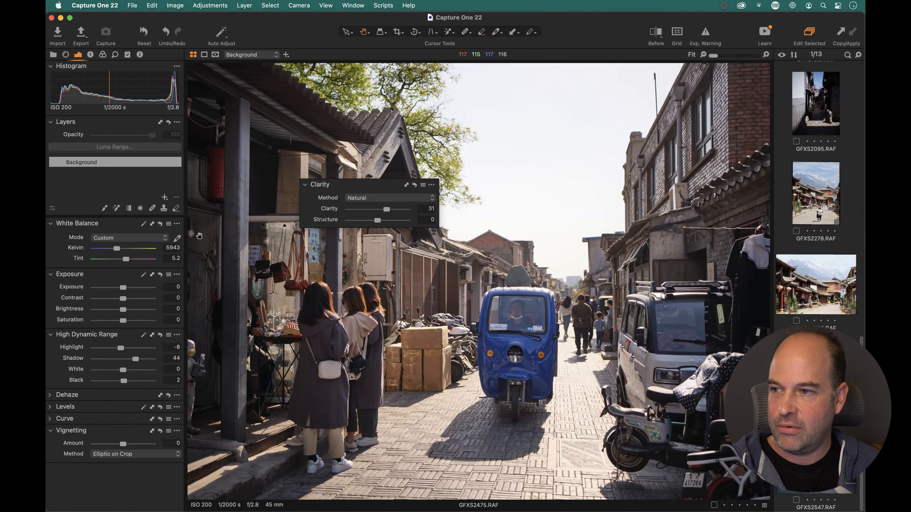
# - Warm the street photo's white balance to 6506 Kelvin
pyautogui.moveTo(116, 248); pyautogui.dragTo(119, 249)
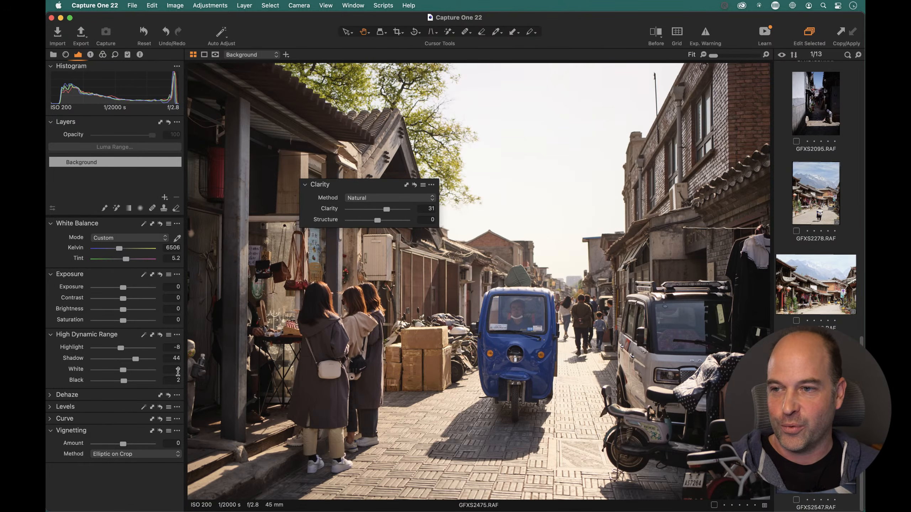
# - Examine the blue three-wheeler's detail in the street photo at 100% magnification
pyautogui.moveTo(505, 358); pyautogui.dragTo(581, 212)
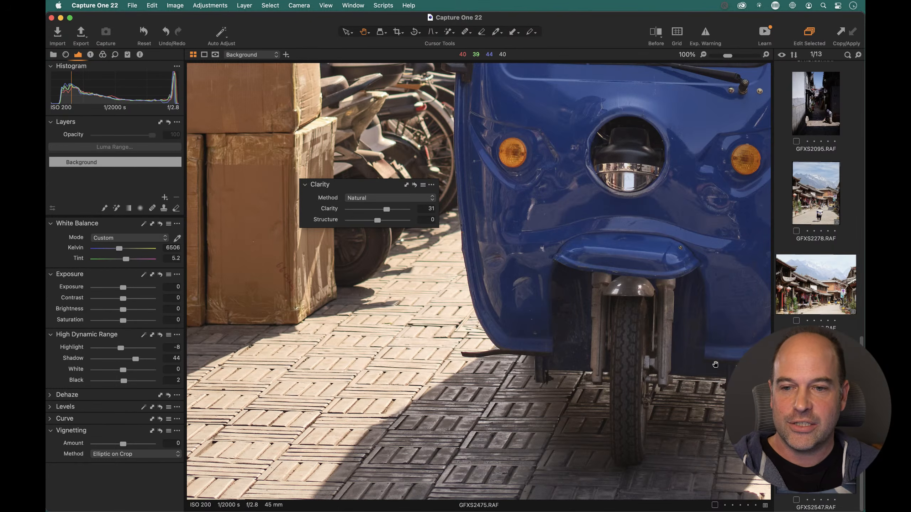
pyautogui.moveTo(640, 269); pyautogui.dragTo(448, 395)
pyautogui.moveTo(576, 334); pyautogui.dragTo(618, 302)
# - Open the mountain village photo GFXS2309.RAF and magnify its market stalls to 100%
pyautogui.scroll(1, 864, 290)
pyautogui.scroll(2, 863, 290)
pyautogui.scroll(-2, 864, 291)
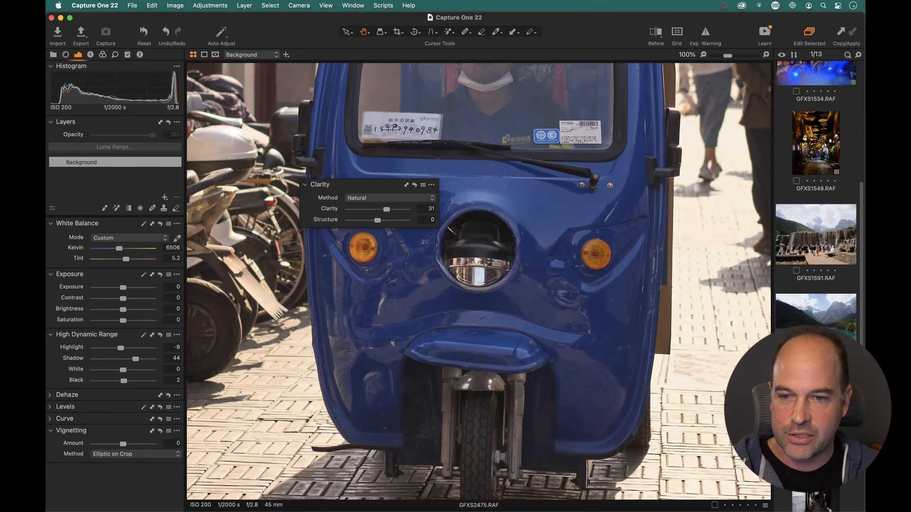
pyautogui.click(825, 300)
pyautogui.moveTo(192, 471); pyautogui.dragTo(605, 297)
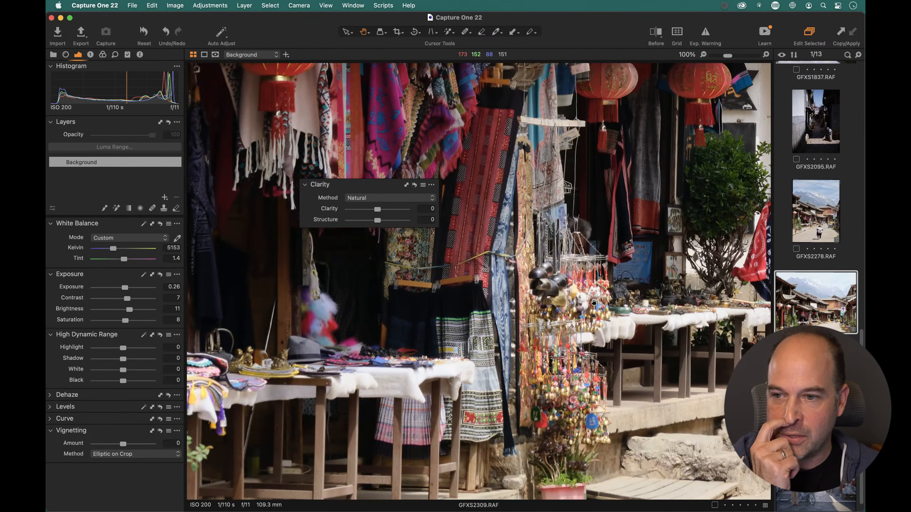
pyautogui.doubleClick(326, 373)
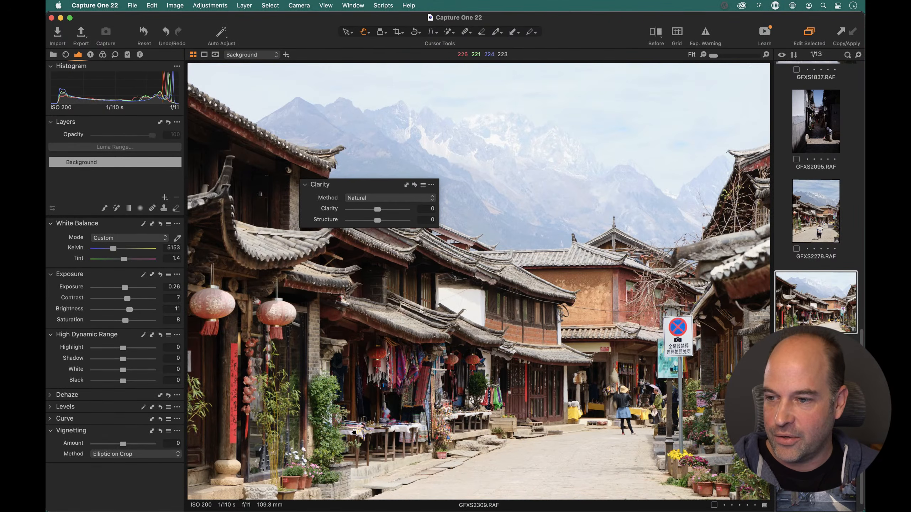
pyautogui.doubleClick(357, 434)
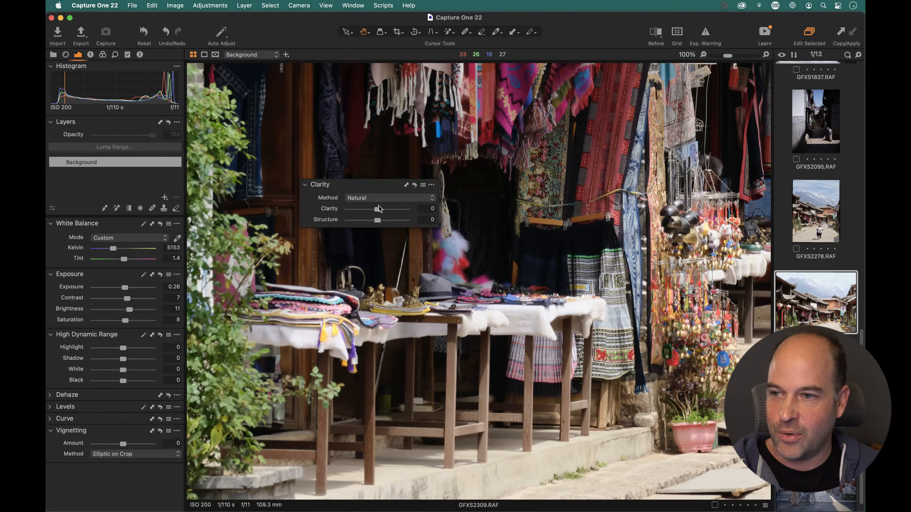
# - Set Clarity to 24 and Structure to 26 on the village photo, comparing against Structure reset to 0
pyautogui.moveTo(377, 209); pyautogui.dragTo(385, 224)
pyautogui.click(379, 220)
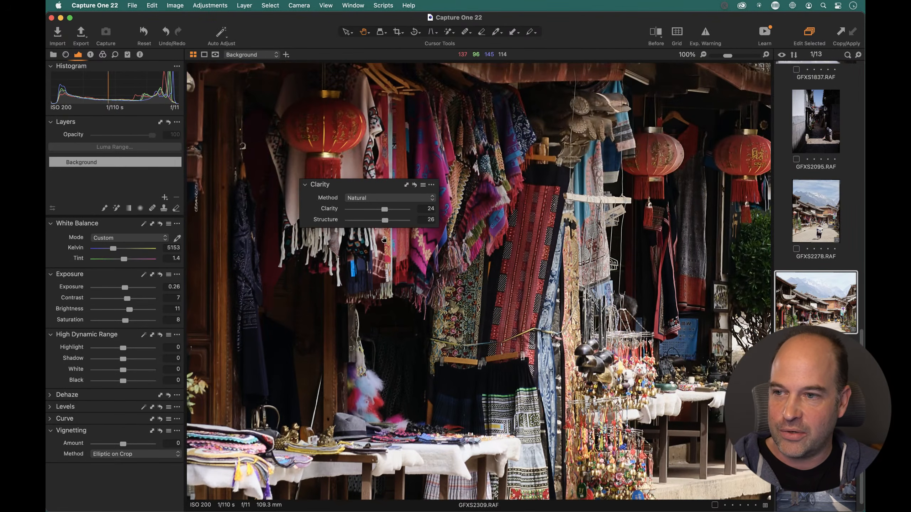
pyautogui.doubleClick(328, 223)
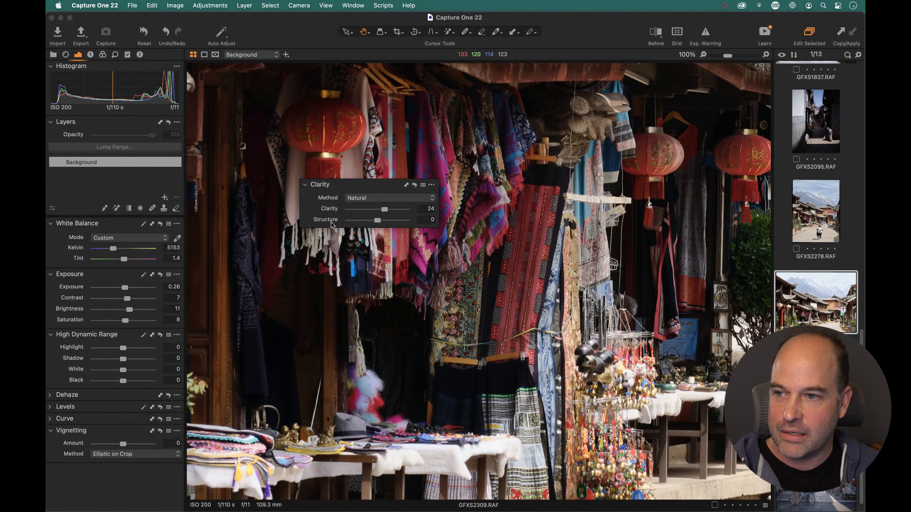
pyautogui.press('super+z')
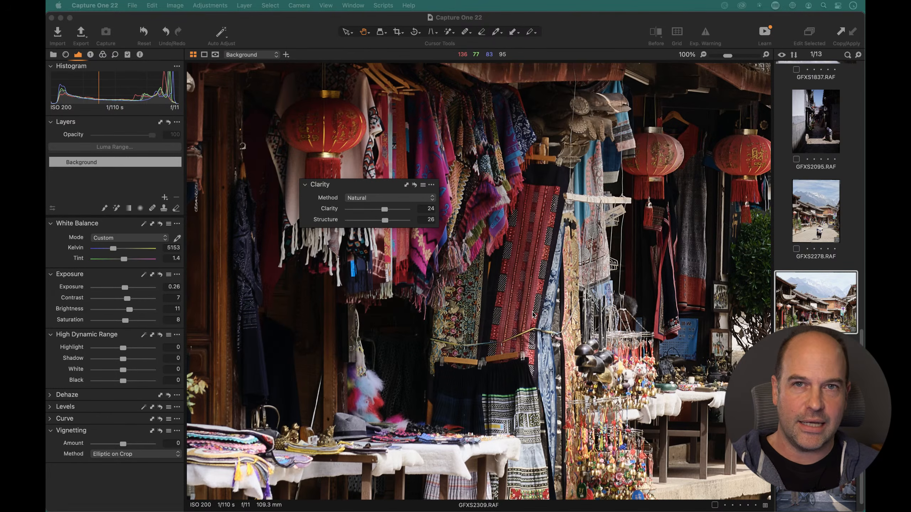
# - Dock the floating Clarity tool between Curve and Vignetting, and fit the whole village photo to the viewer
pyautogui.moveTo(561, 323); pyautogui.dragTo(436, 300)
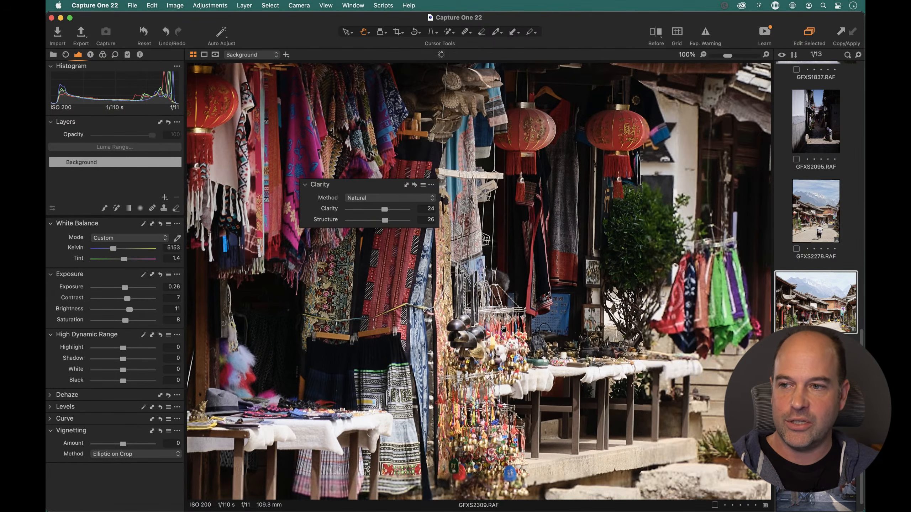
pyautogui.moveTo(342, 185); pyautogui.dragTo(99, 427)
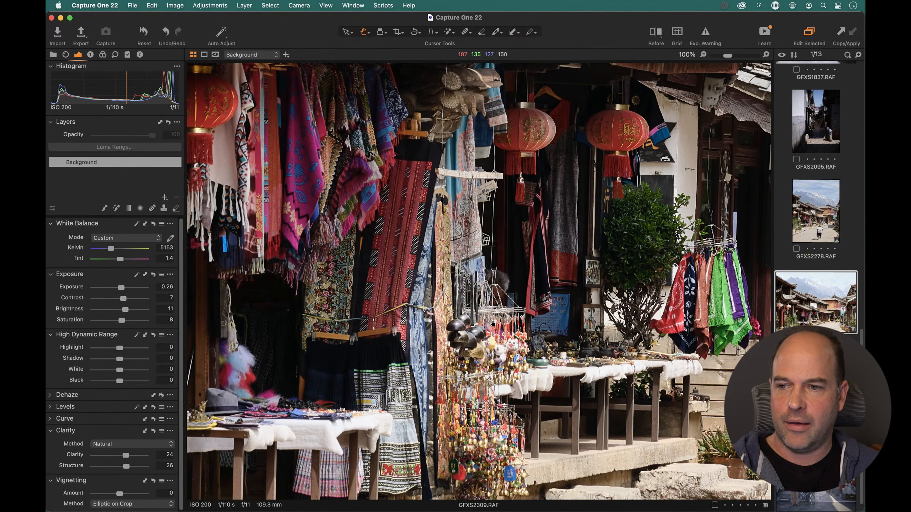
pyautogui.doubleClick(491, 325)
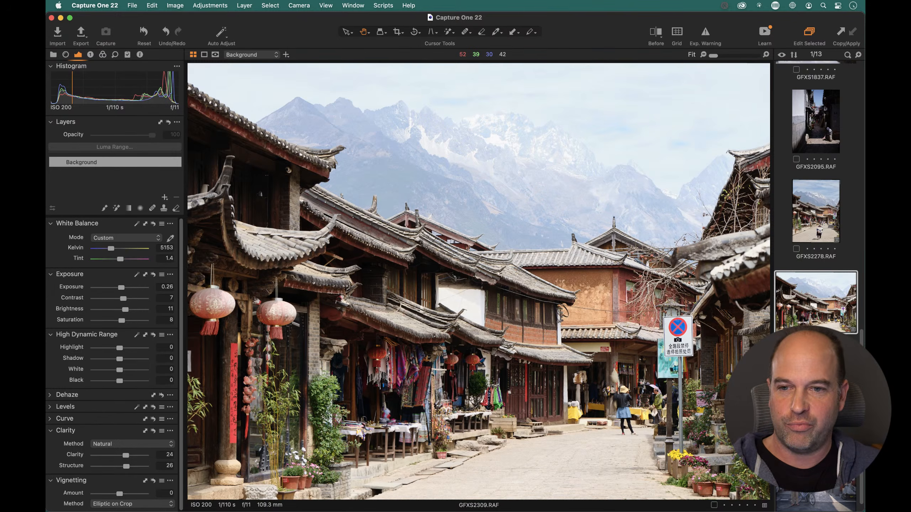
# - Show all images as a thumbnail grid and open the 19-04-27 folder from the library, browsing to its blue-shirt headshots
pyautogui.press('alt+super+v')
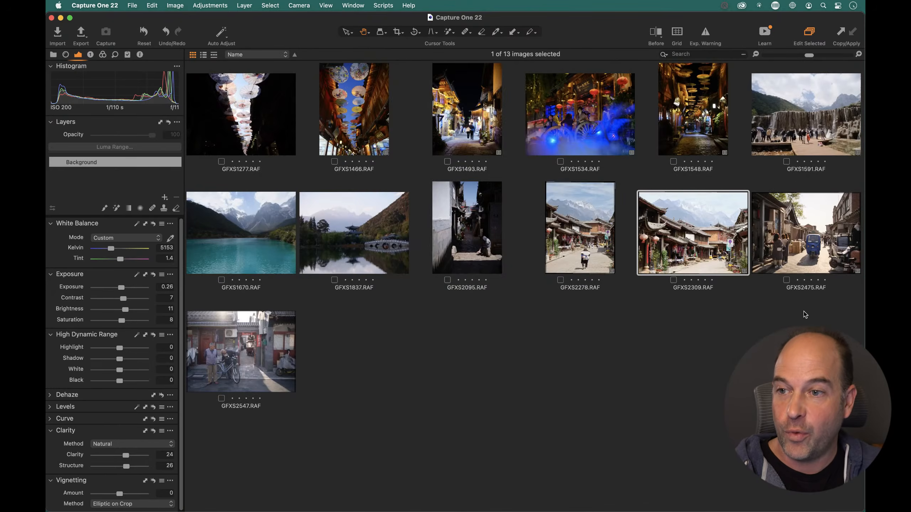
pyautogui.click(53, 54)
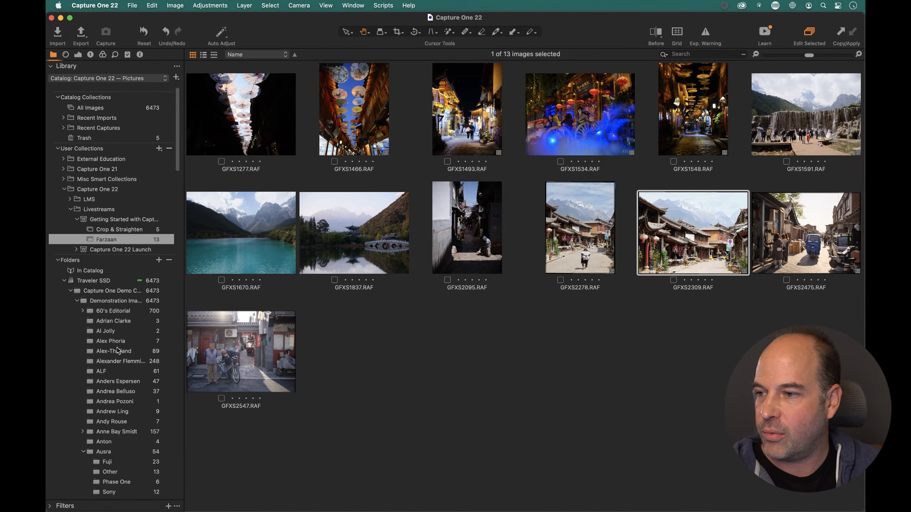
pyautogui.scroll(-15, 120, 353)
pyautogui.scroll(10, 120, 357)
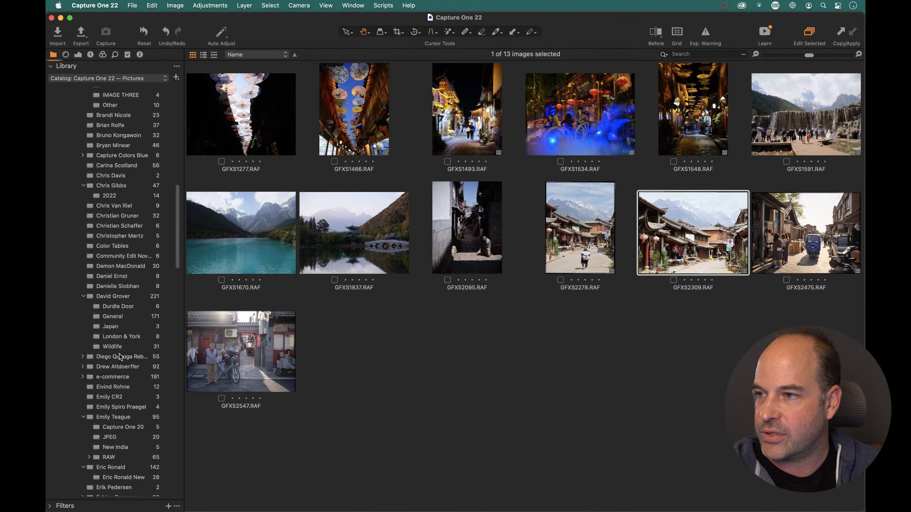
pyautogui.scroll(-1, 114, 286)
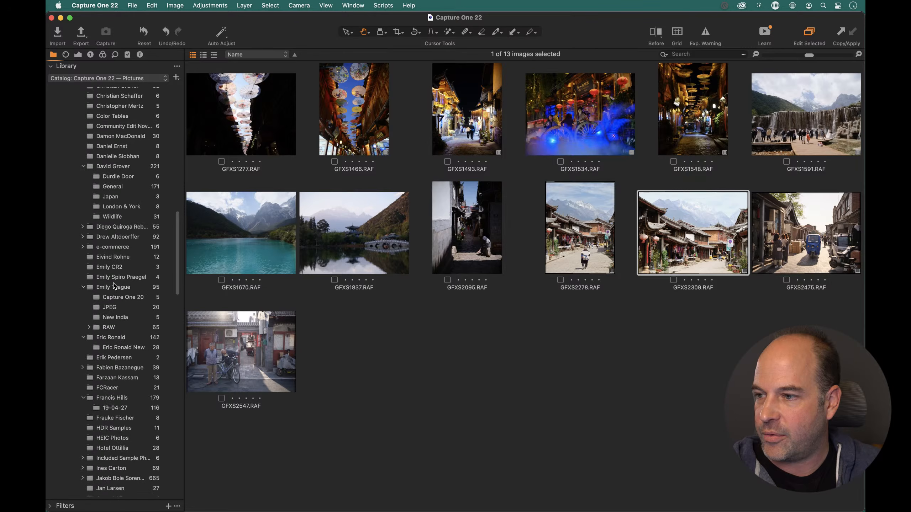
pyautogui.scroll(-7, 114, 286)
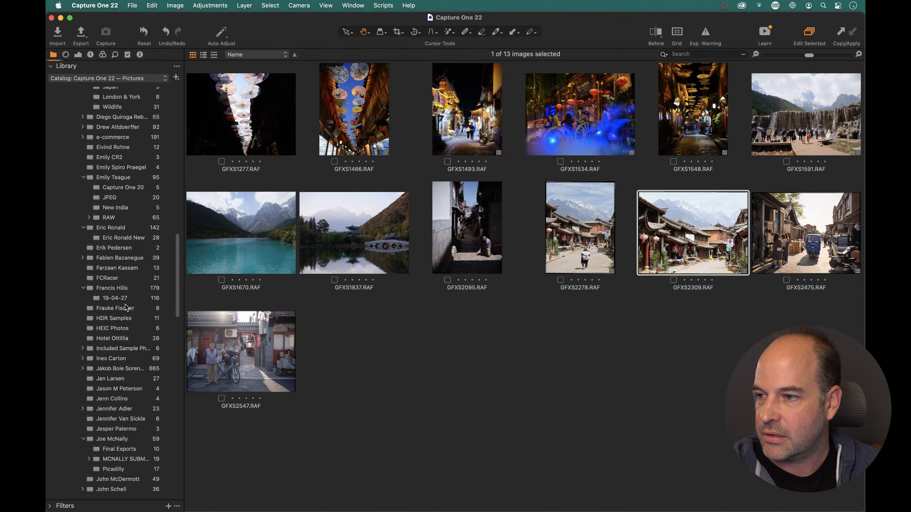
pyautogui.click(123, 299)
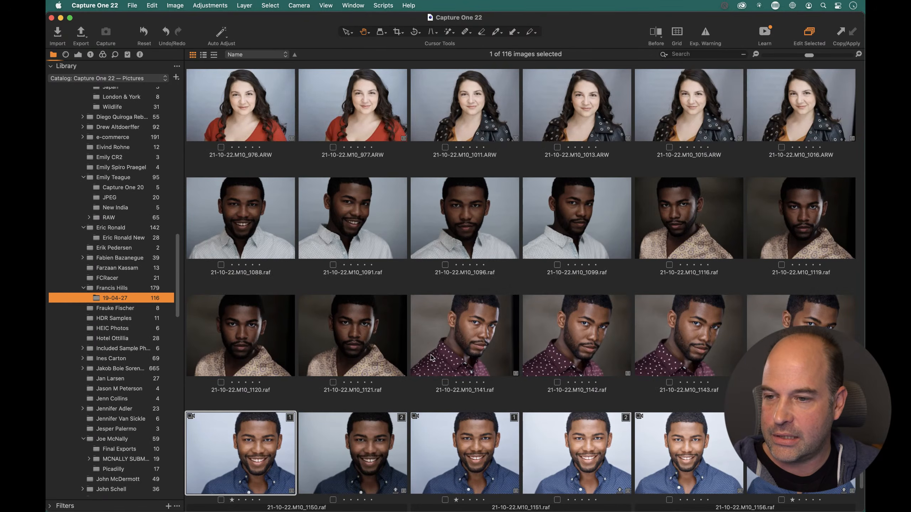
pyautogui.scroll(-3, 431, 357)
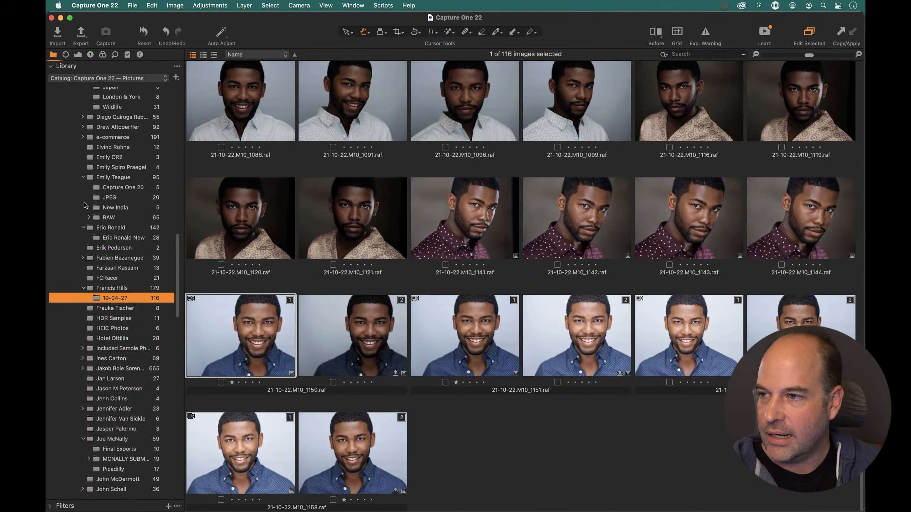
# - Create an album named Headshots inside the "Getting Started with Capture One" project
pyautogui.scroll(15, 85, 205)
pyautogui.rightClick(116, 210)
pyautogui.moveTo(213, 213)
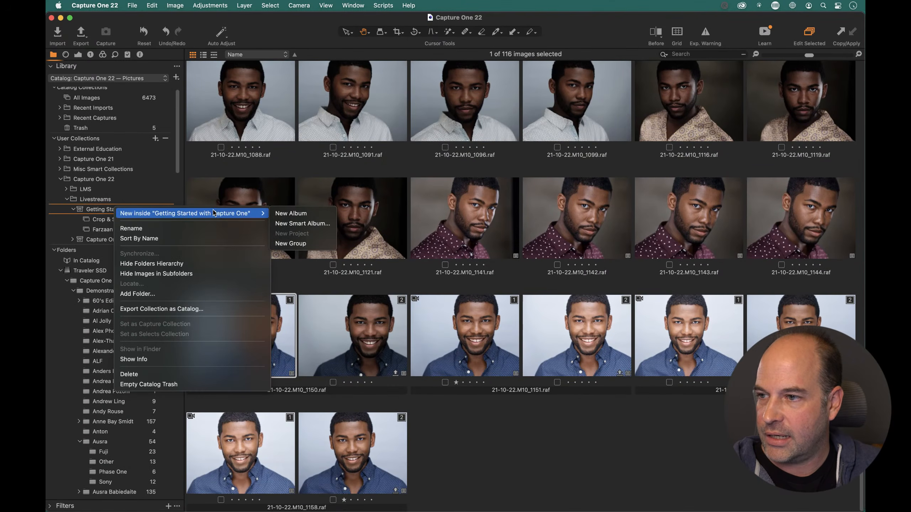
pyautogui.click(299, 213)
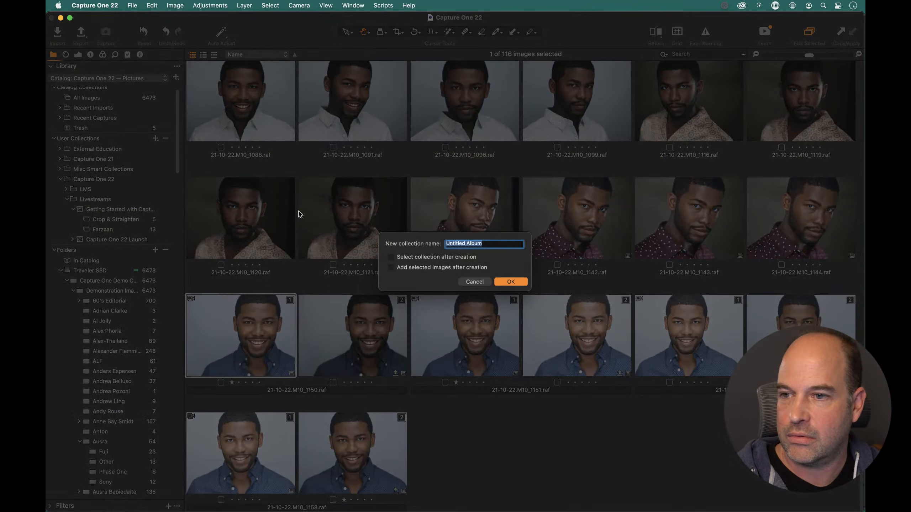
pyautogui.write('Headsho')
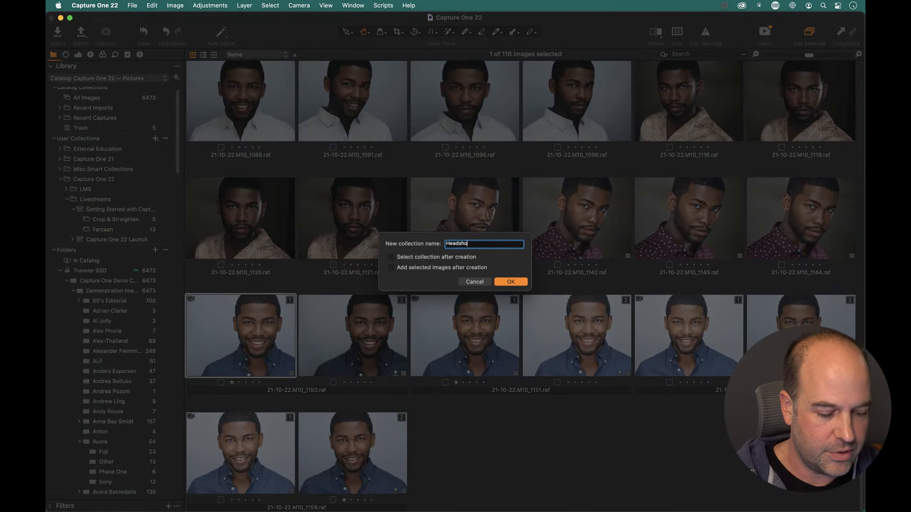
pyautogui.write('ts')
pyautogui.press('Return')
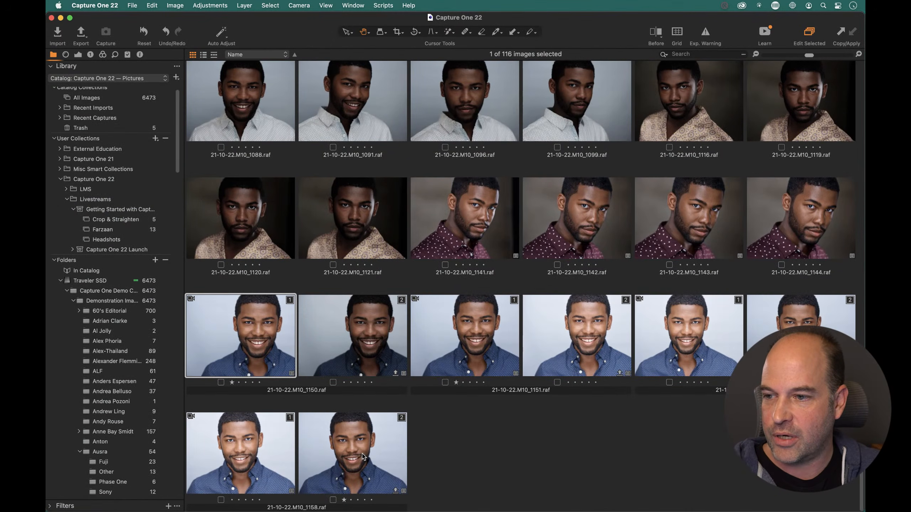
# - Add the eight blue-shirt headshot variants, from 21-10-22.M10_1150 through M10_1158, to the Headshots album and open it
pyautogui.keyDown('shift'); pyautogui.click(353, 416); pyautogui.keyUp('shift')
pyautogui.moveTo(229, 324); pyautogui.dragTo(114, 242)
pyautogui.click(115, 242)
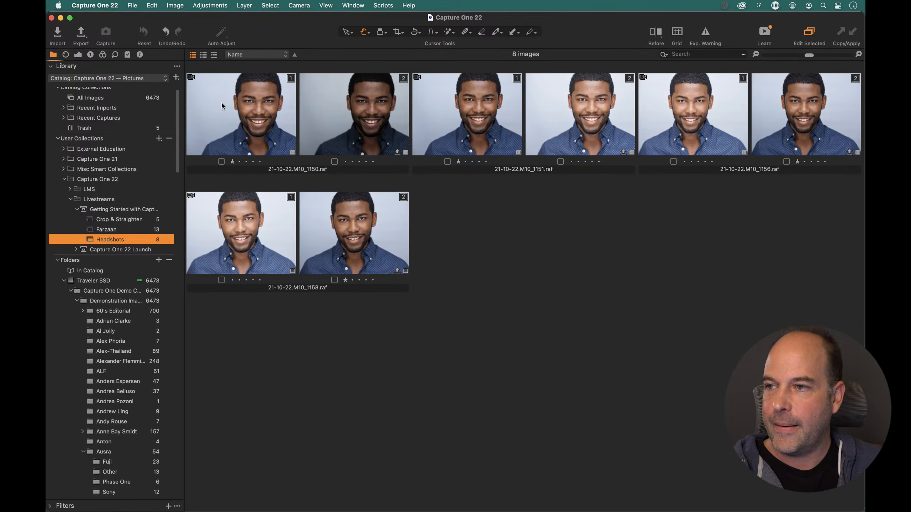
# - Create a new variant of 21-10-22.M10_1150.raf from its darker second variant
pyautogui.click(240, 119)
pyautogui.press('super+a')
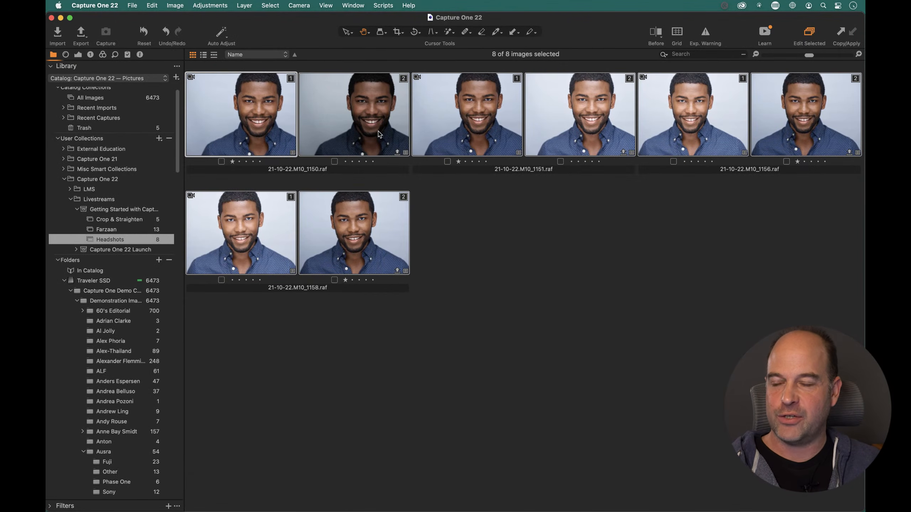
pyautogui.click(378, 151)
pyautogui.click(378, 151)
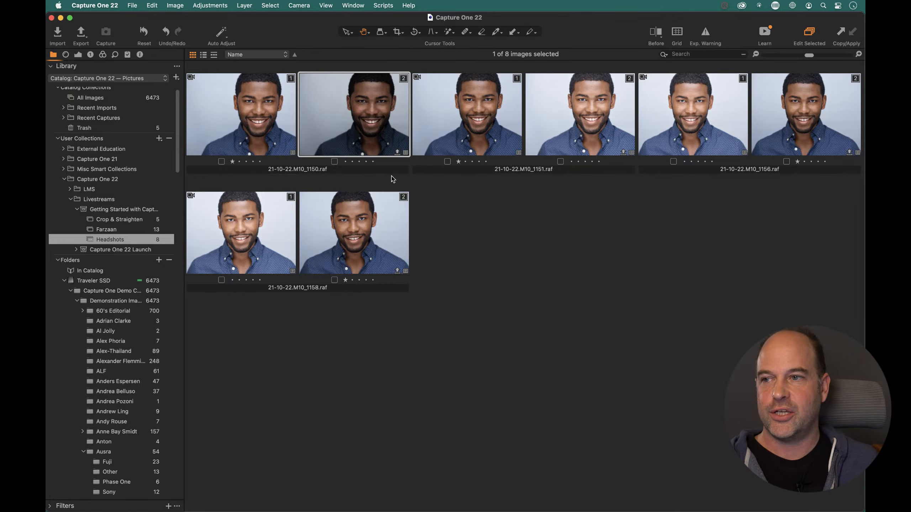
pyautogui.click(270, 119)
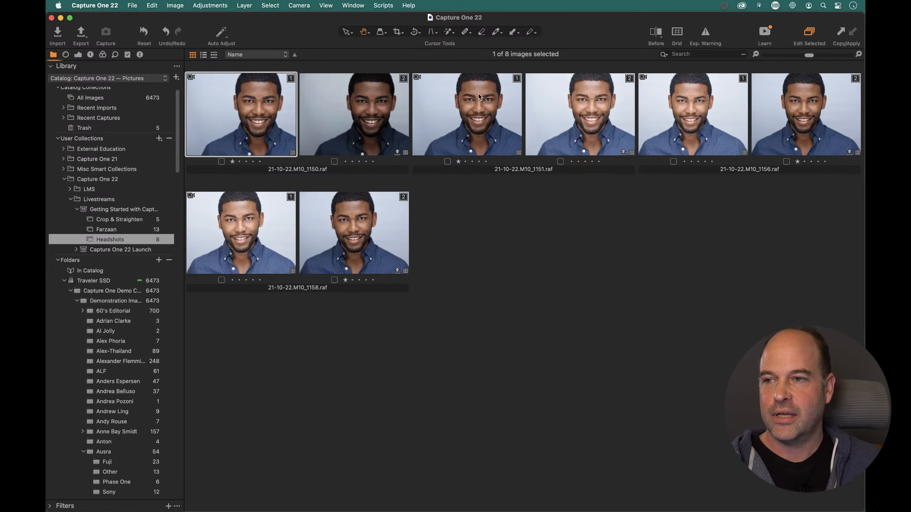
pyautogui.click(347, 92)
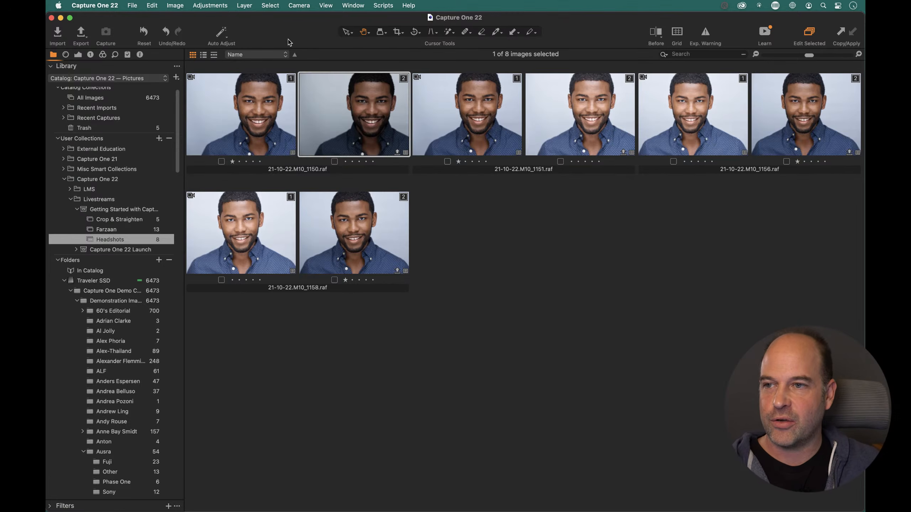
pyautogui.click(181, 5)
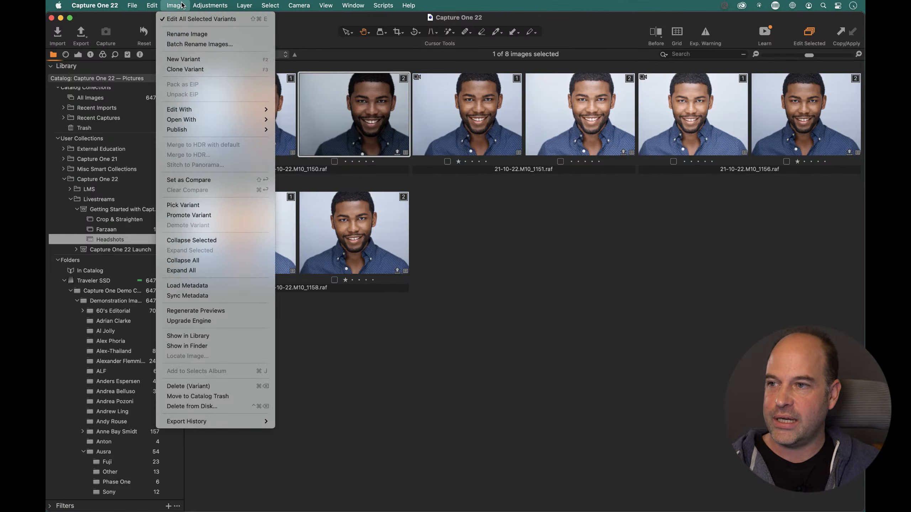
pyautogui.click(219, 58)
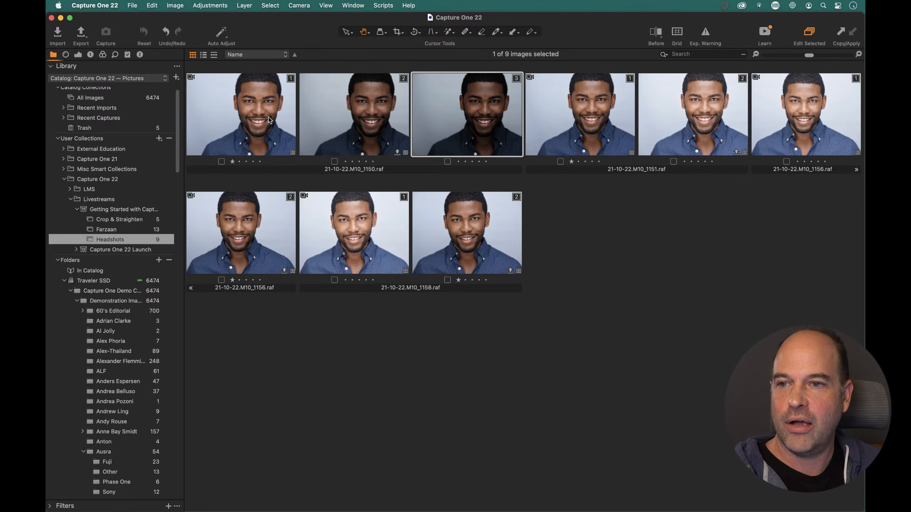
# - Select every image in the Headshots album and apply Collapse Selected to the variants
pyautogui.click(238, 110)
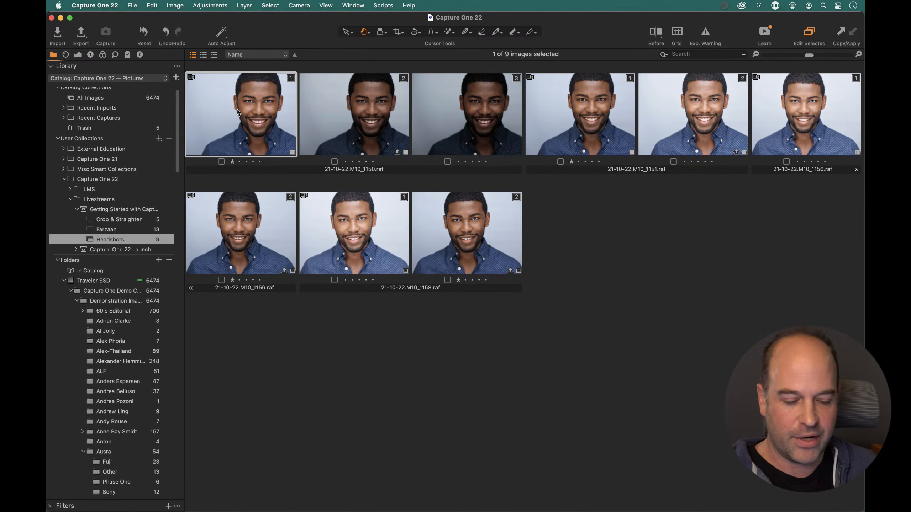
pyautogui.press('super+a')
pyautogui.click(176, 5)
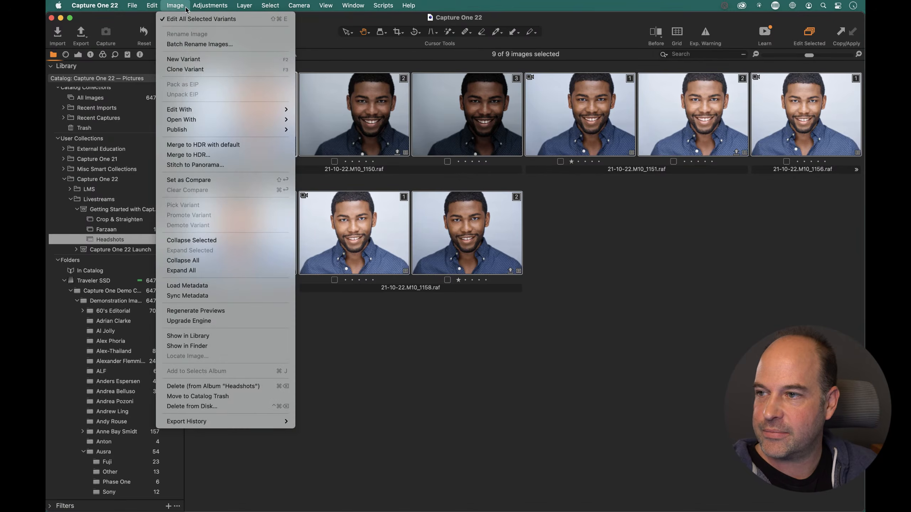
pyautogui.click(226, 241)
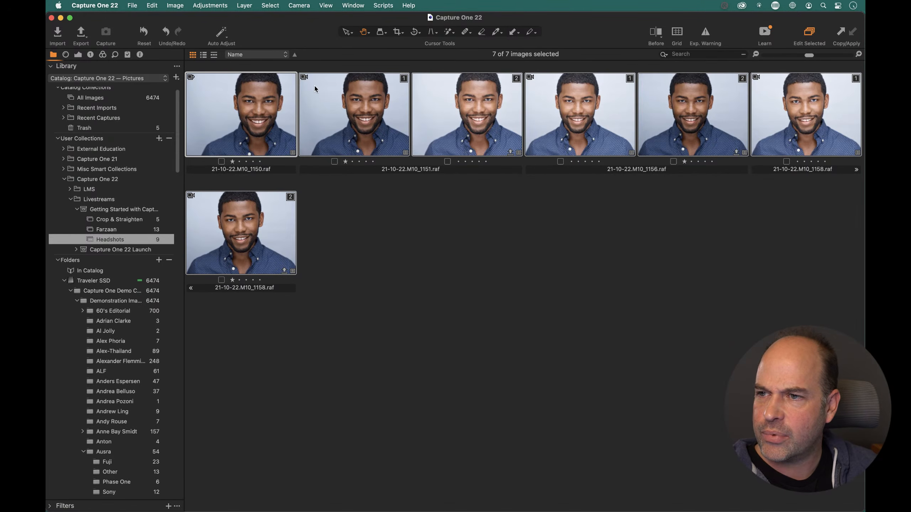
# - Collapse the variant groups of headshots M10_1151, M10_1156 and M10_1158 individually
pyautogui.keyDown('super'); pyautogui.click(306, 79); pyautogui.keyUp('super')
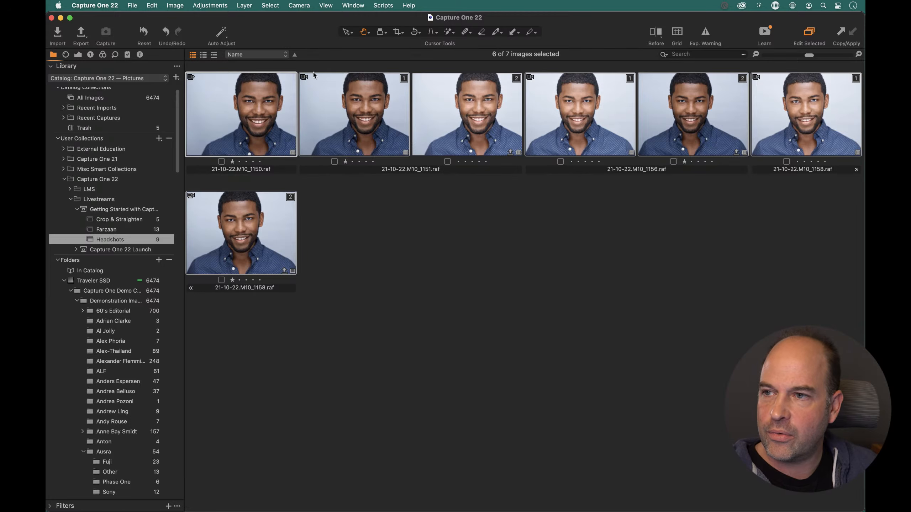
pyautogui.click(303, 76)
pyautogui.click(416, 76)
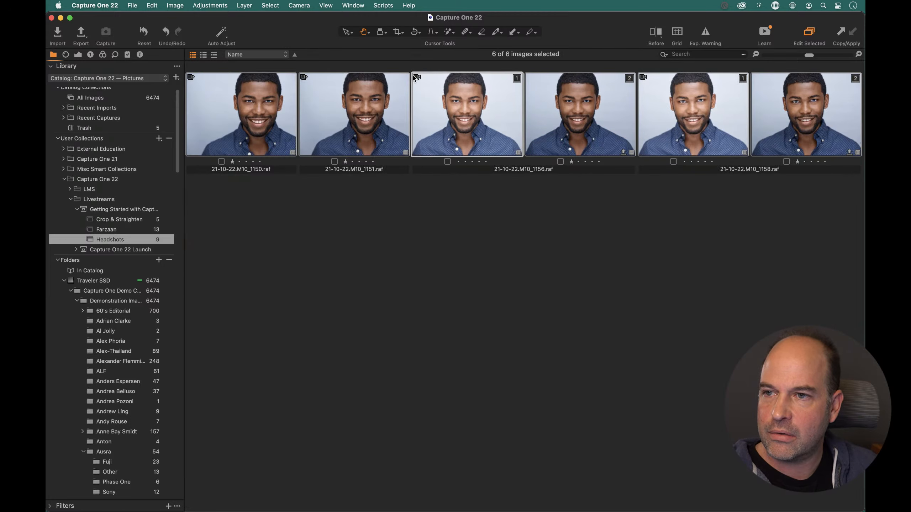
pyautogui.click(417, 77)
pyautogui.click(529, 77)
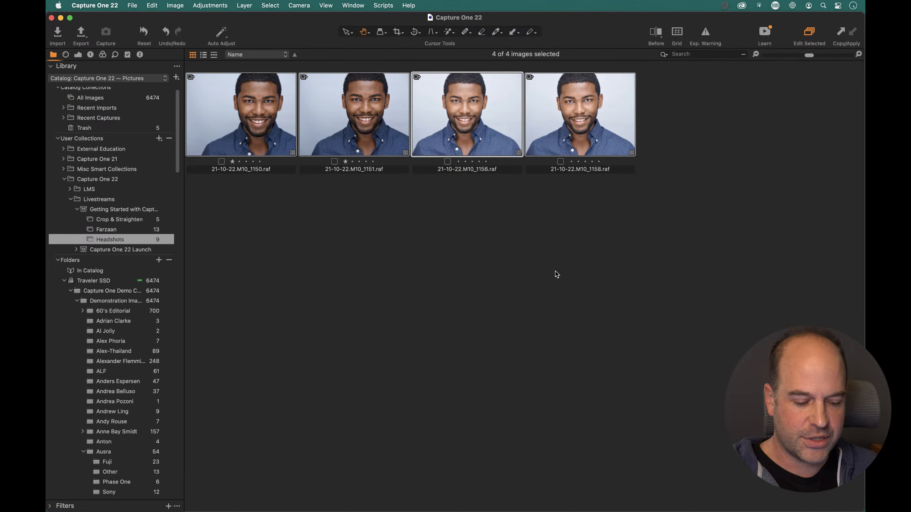
# - Reset the adjustments of the four selected headshots and show them together in the viewer
pyautogui.click(148, 40)
pyautogui.click(483, 194)
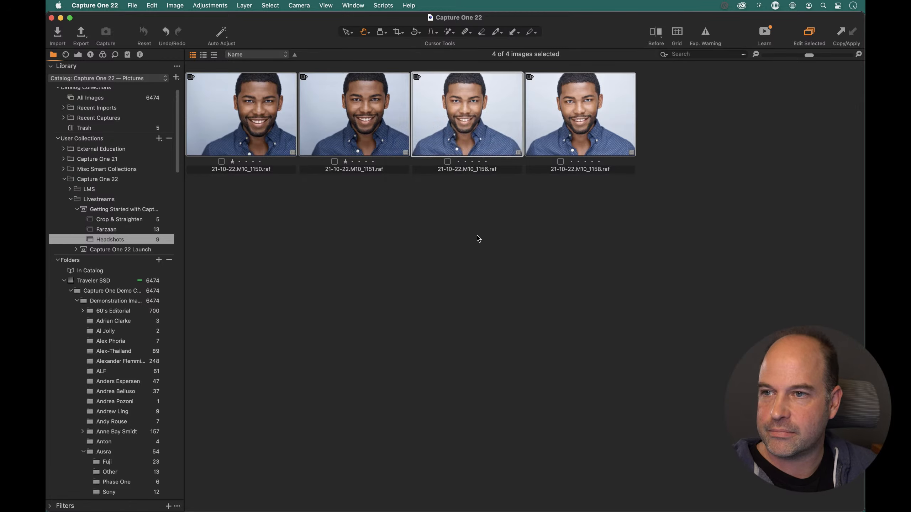
pyautogui.press('alt+super+v')
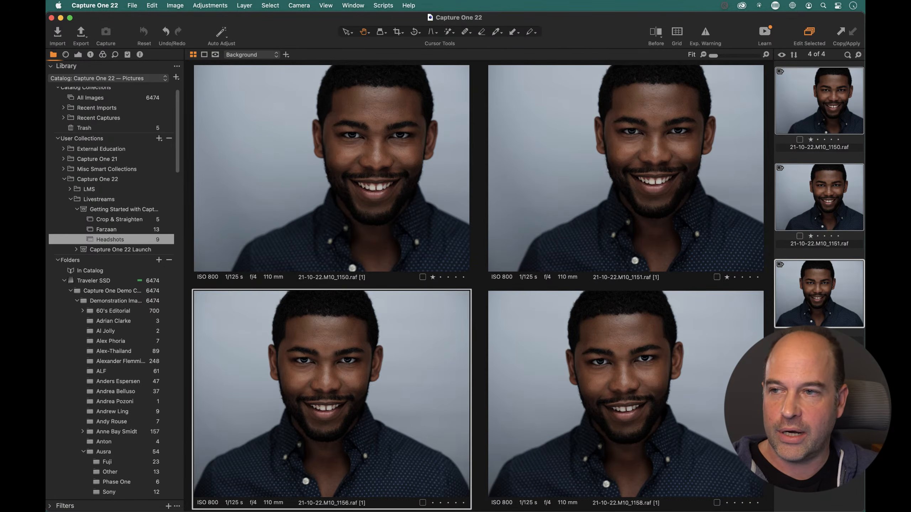
# - Apply the custom style My Studio Style to all four selected headshots
pyautogui.click(127, 55)
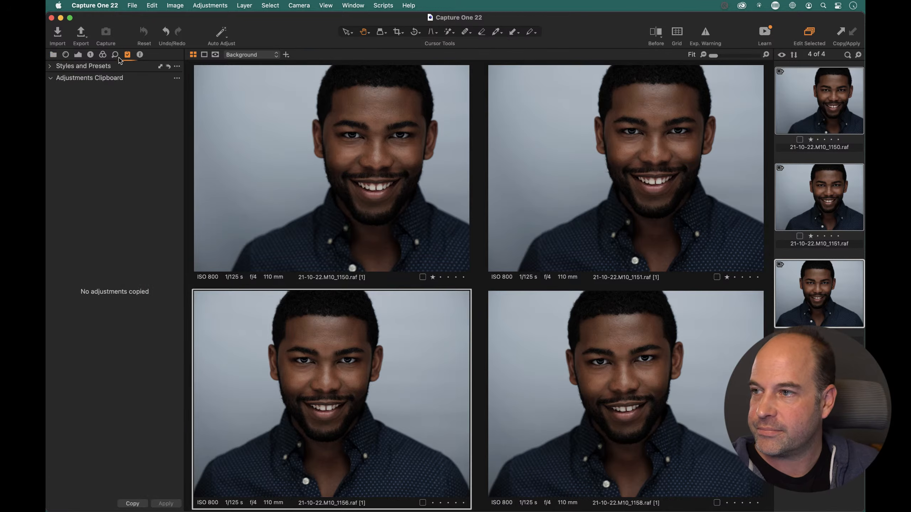
pyautogui.click(54, 67)
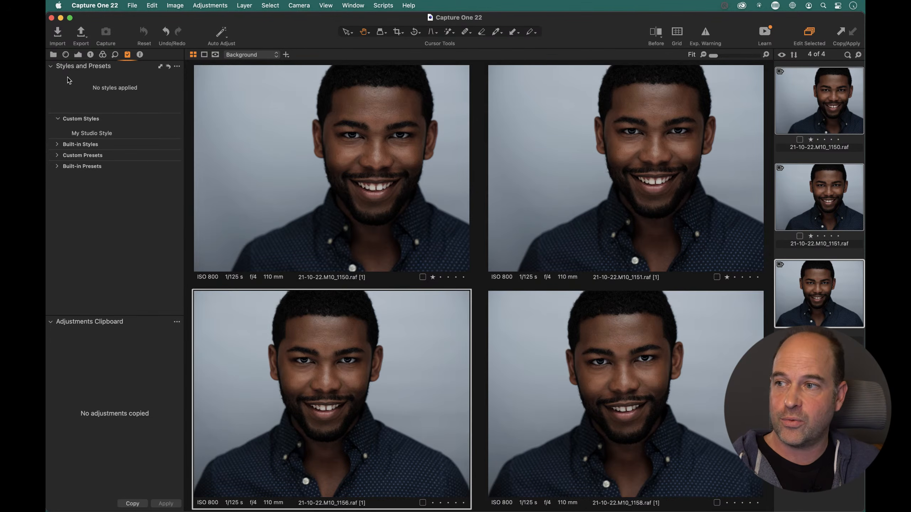
pyautogui.click(58, 146)
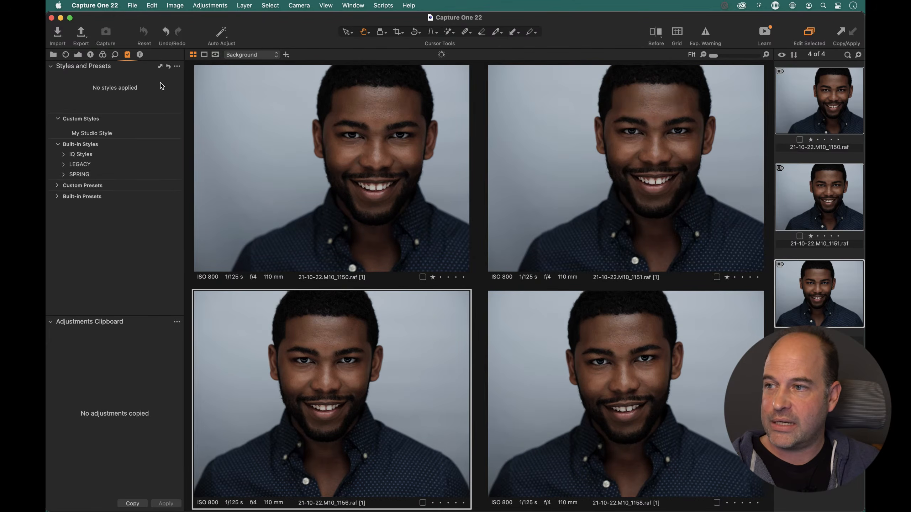
pyautogui.click(109, 133)
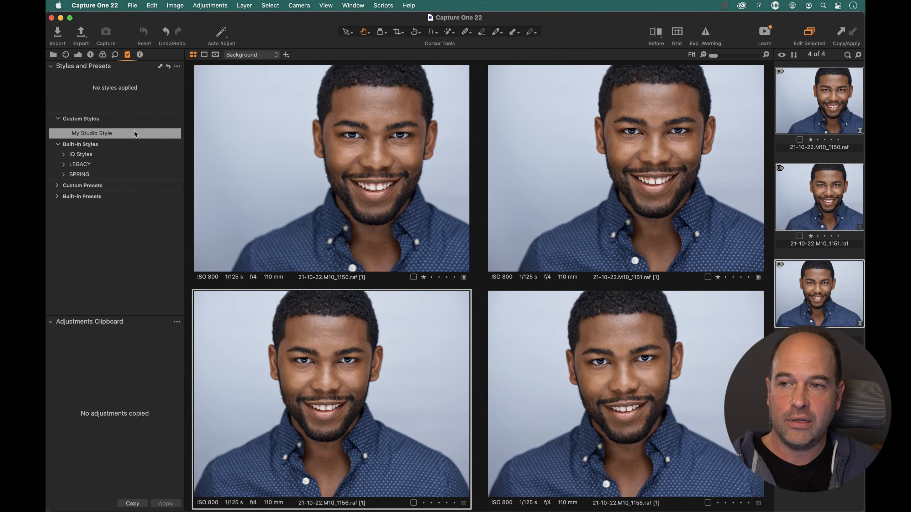
pyautogui.click(115, 134)
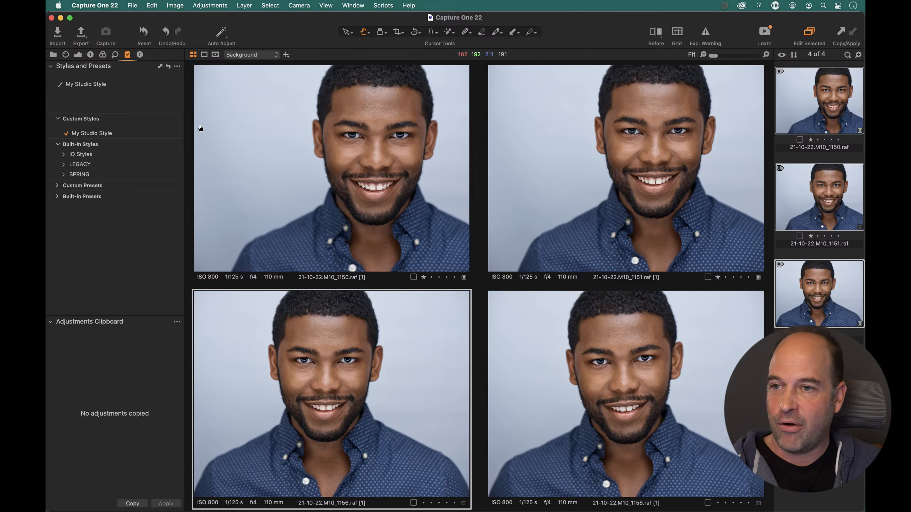
# - Crop 21-10-22.M10_1150.raf to about 22.66 x 18.33 in, trimming its left and bottom edges
pyautogui.click(396, 32)
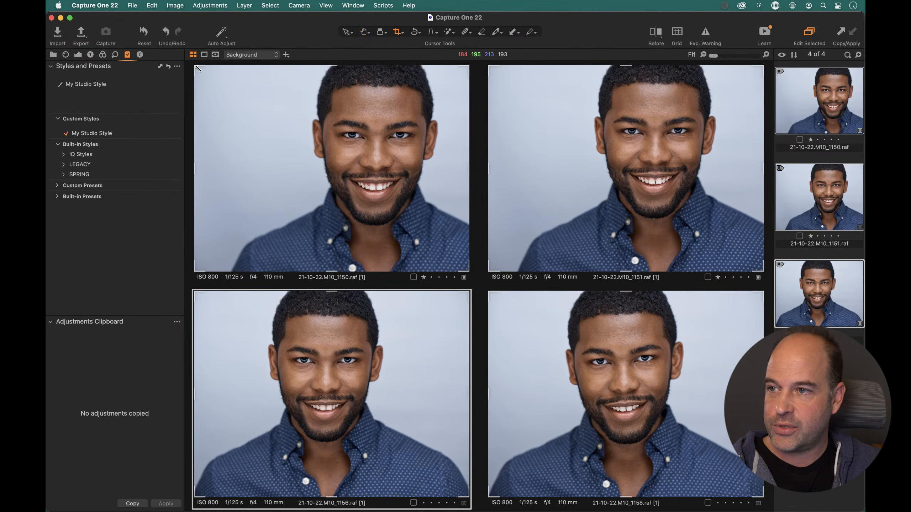
pyautogui.moveTo(196, 67); pyautogui.dragTo(245, 90)
pyautogui.moveTo(328, 116); pyautogui.dragTo(325, 94)
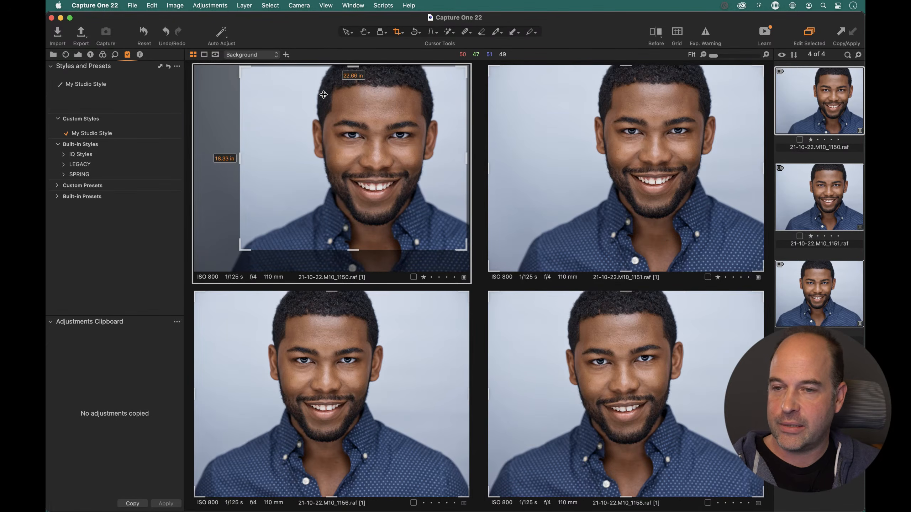
# - Set 21-10-22.M10_1150.raf to Exposure 0.92, Contrast 18, Brightness 14 and Highlight -44
pyautogui.click(79, 55)
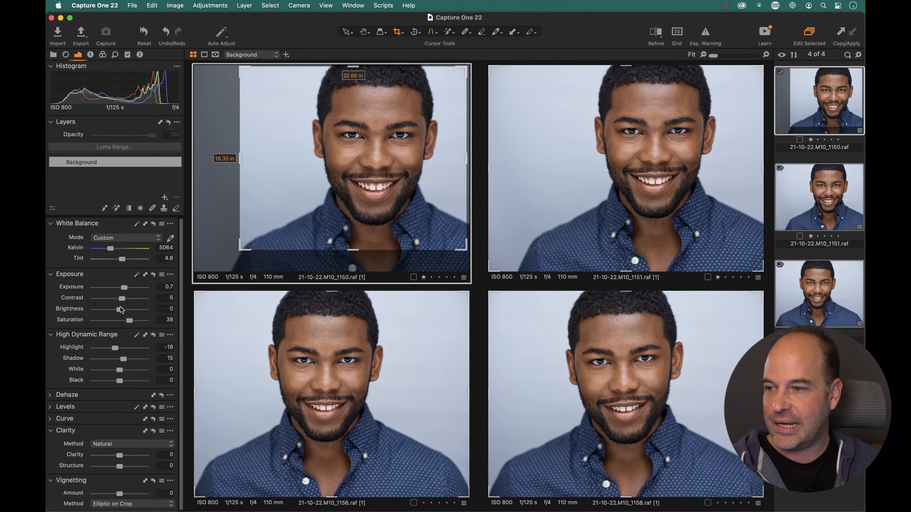
pyautogui.moveTo(120, 310); pyautogui.dragTo(125, 288)
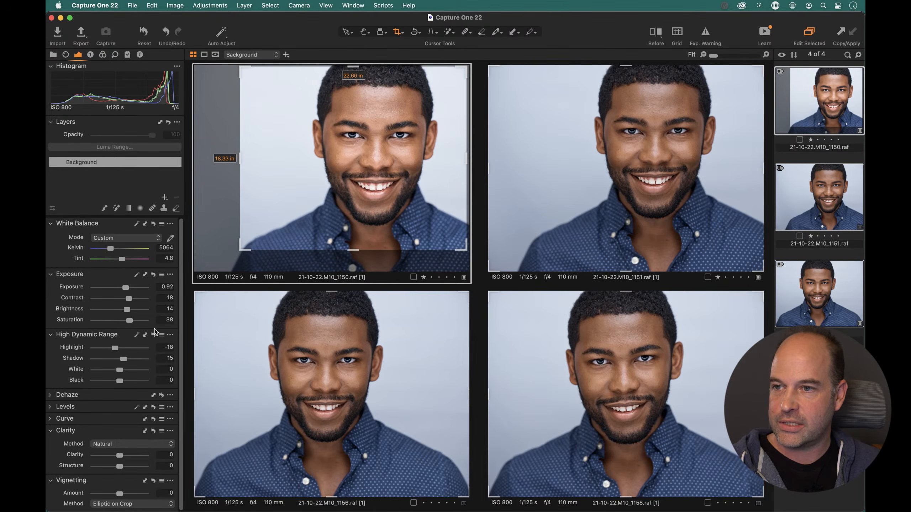
pyautogui.moveTo(115, 348); pyautogui.dragTo(109, 349)
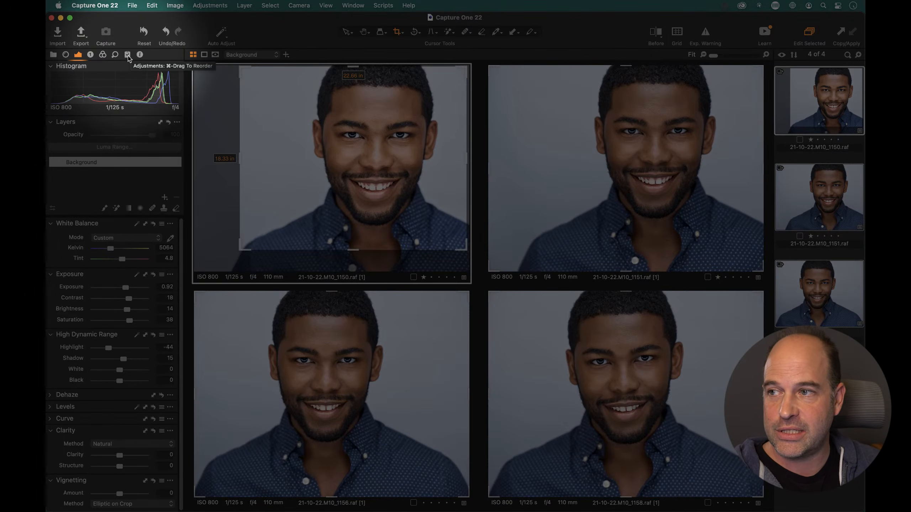
# - Copy the adjustments of 21-10-22.M10_1150.raf to the Adjustments Clipboard and apply them to the other three selected headshots
pyautogui.click(128, 54)
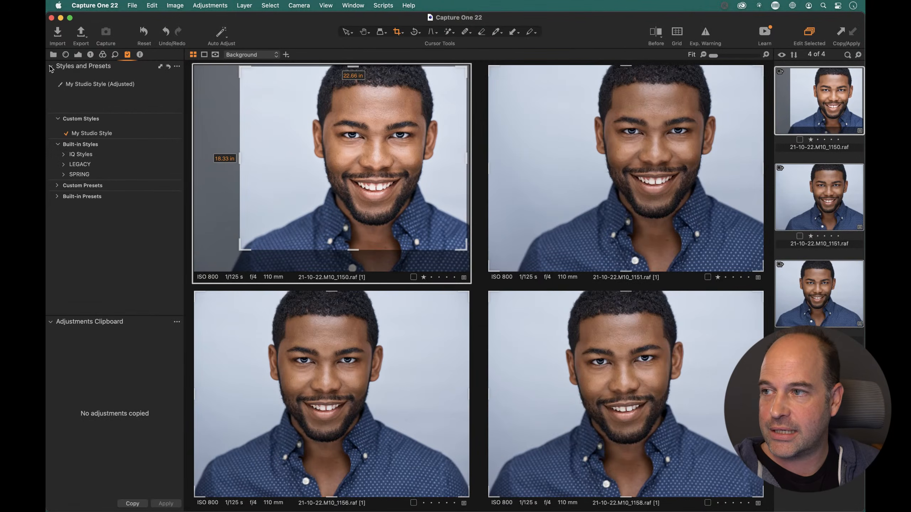
pyautogui.click(51, 67)
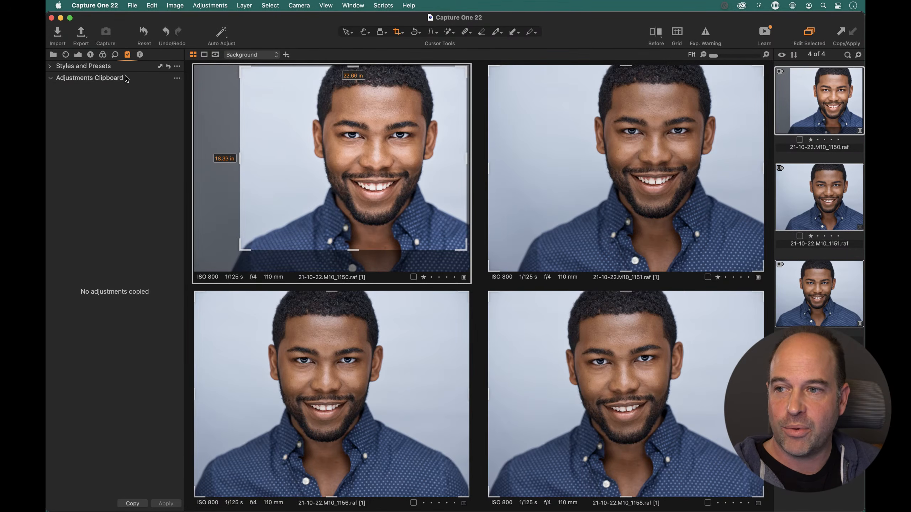
pyautogui.moveTo(125, 78)
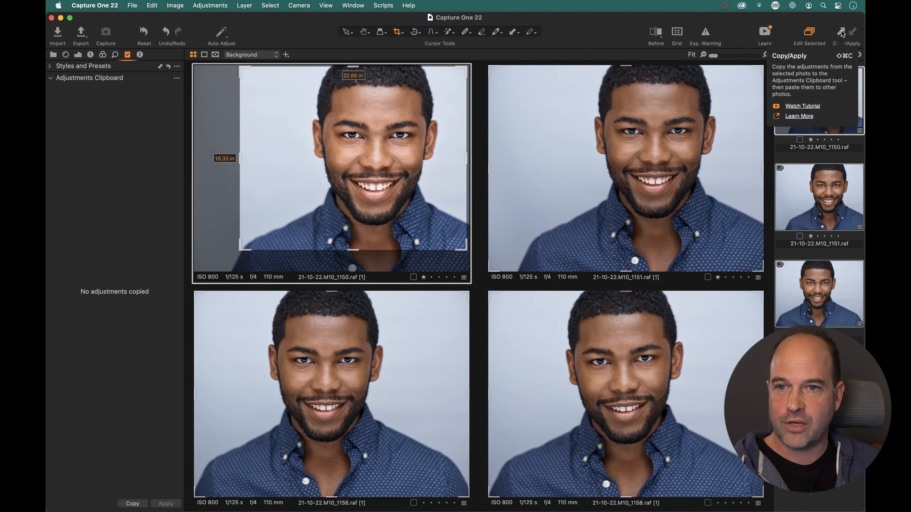
pyautogui.click(840, 33)
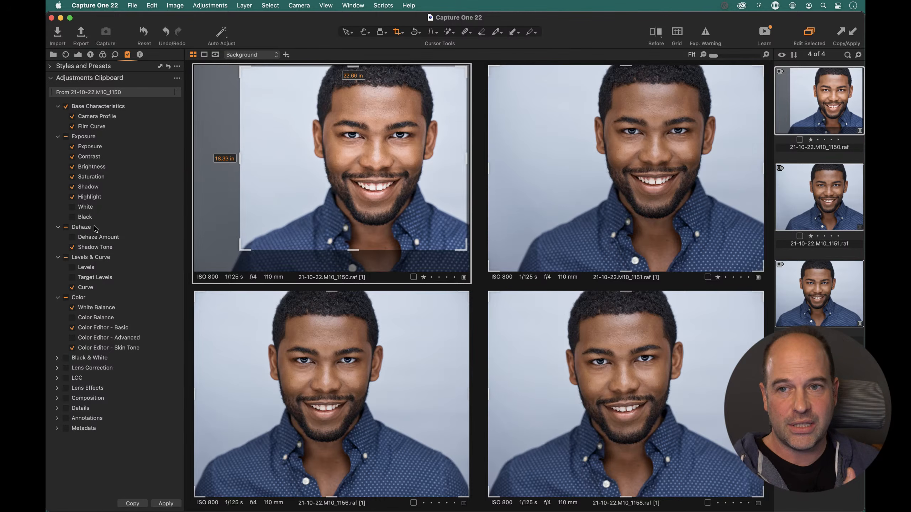
pyautogui.click(852, 34)
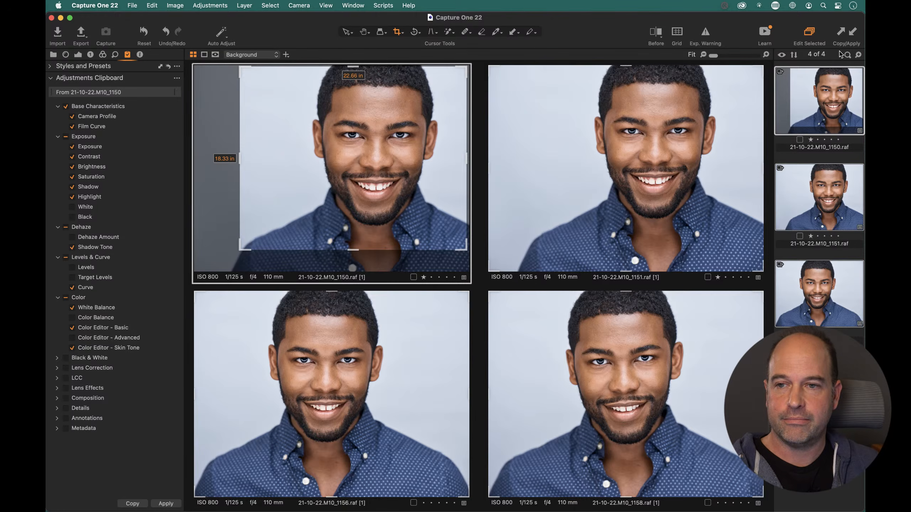
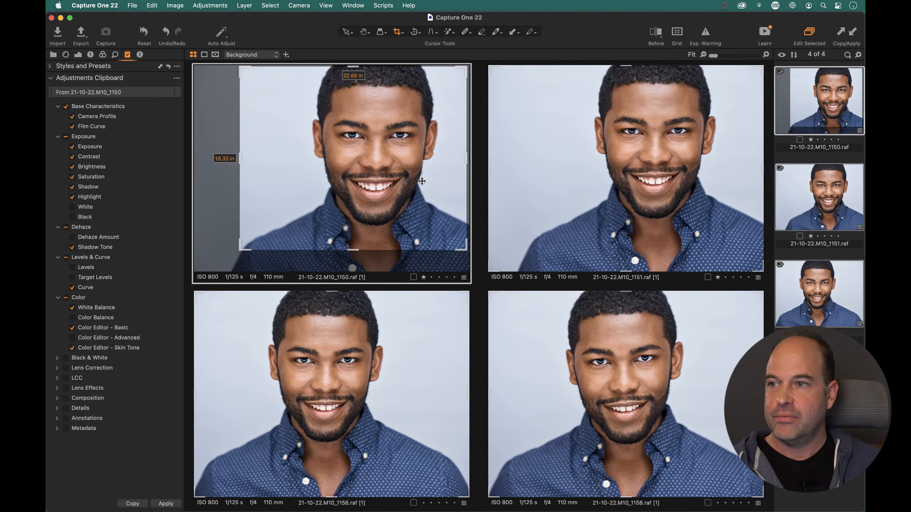
# - Examine the Autoselect options of the Adjustments Clipboard and leave them as they are
pyautogui.click(177, 78)
pyautogui.moveTo(185, 90)
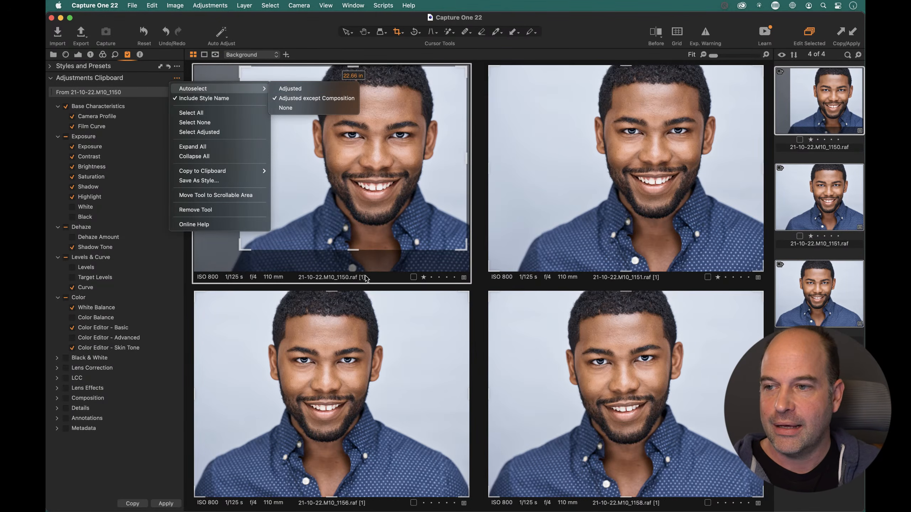
pyautogui.click(426, 208)
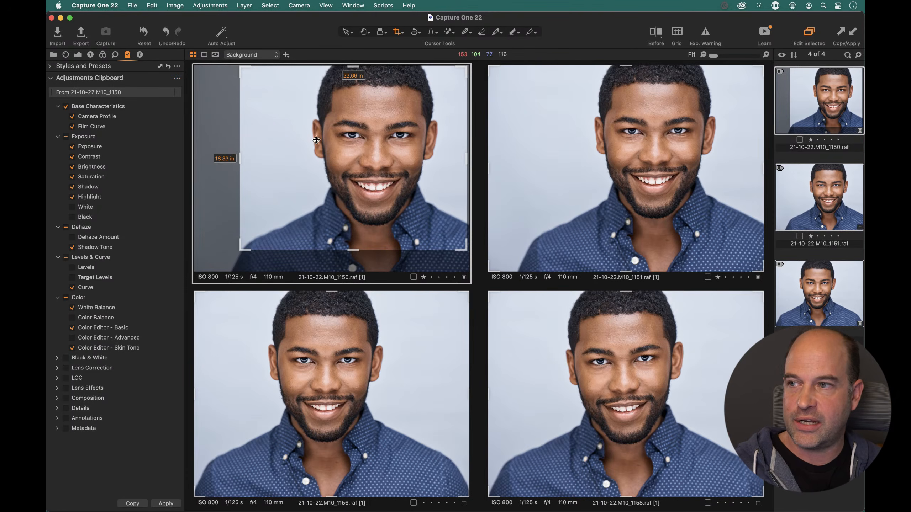
# - Copy only the Crop setting of 21-10-22.M10_1150.raf and apply it to the other three headshots
pyautogui.click(66, 55)
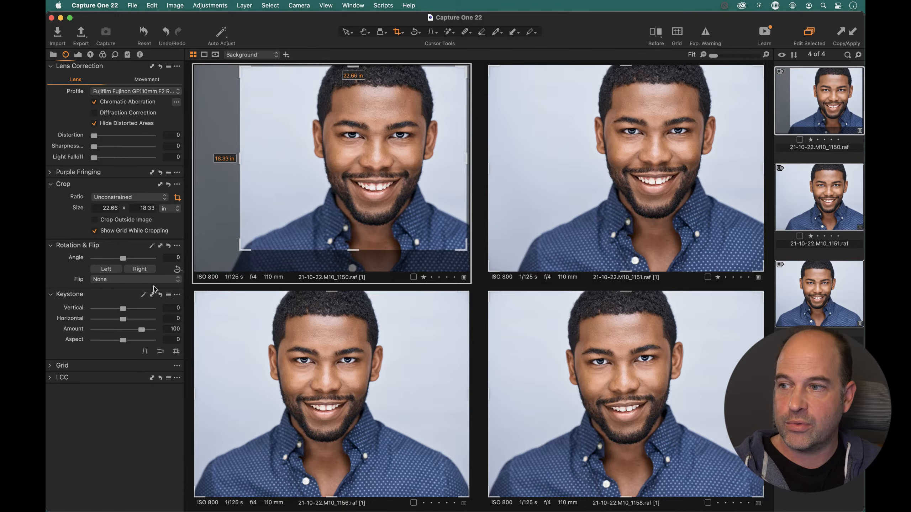
pyautogui.click(160, 184)
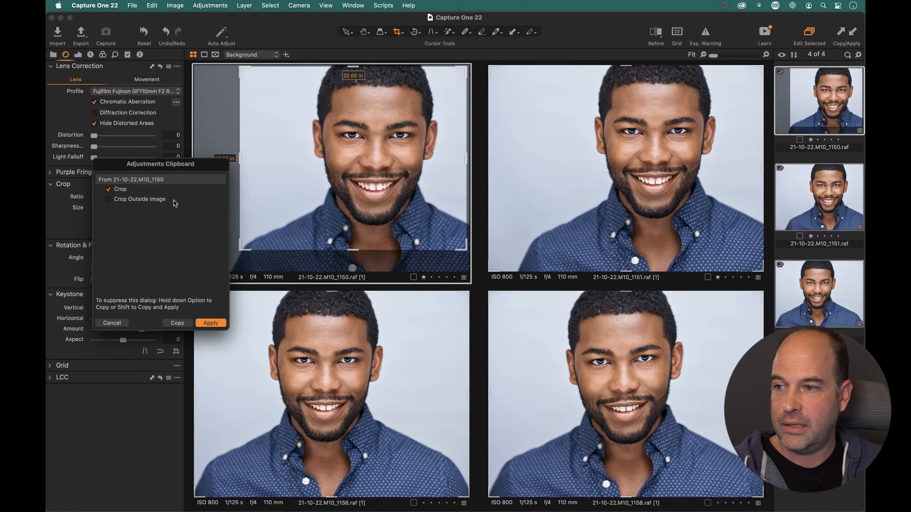
pyautogui.click(211, 323)
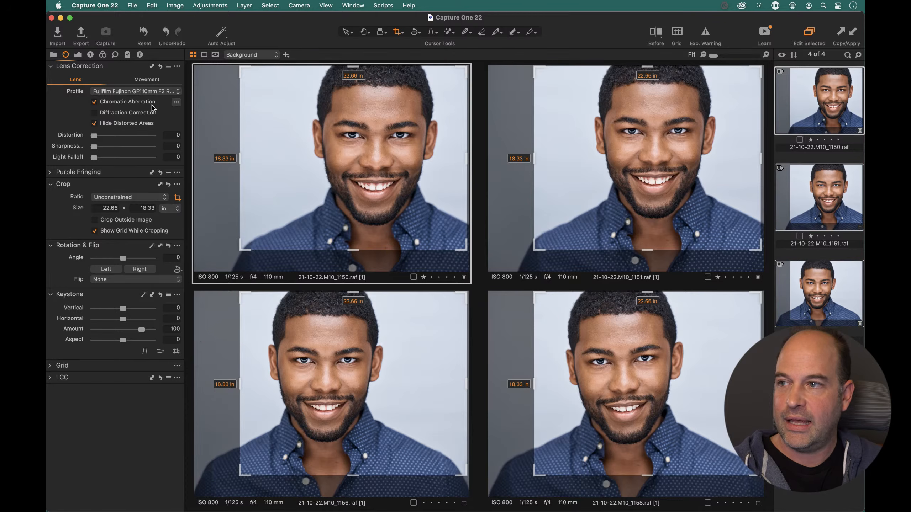
# - Set the Exposure of 21-10-22.M10_1150.raf to about -0.02 and apply its Exposure tool settings to the other selected headshots
pyautogui.click(78, 54)
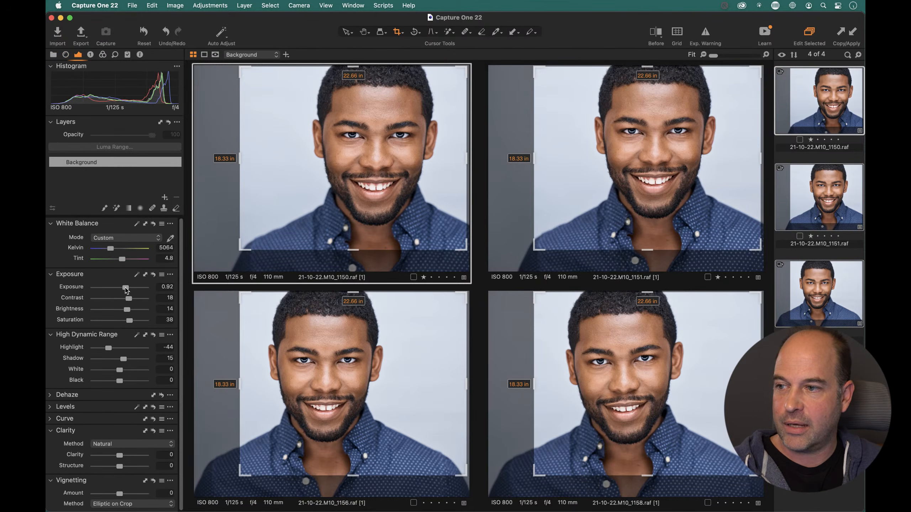
pyautogui.moveTo(124, 290); pyautogui.dragTo(109, 290)
pyautogui.moveTo(109, 287); pyautogui.dragTo(132, 291)
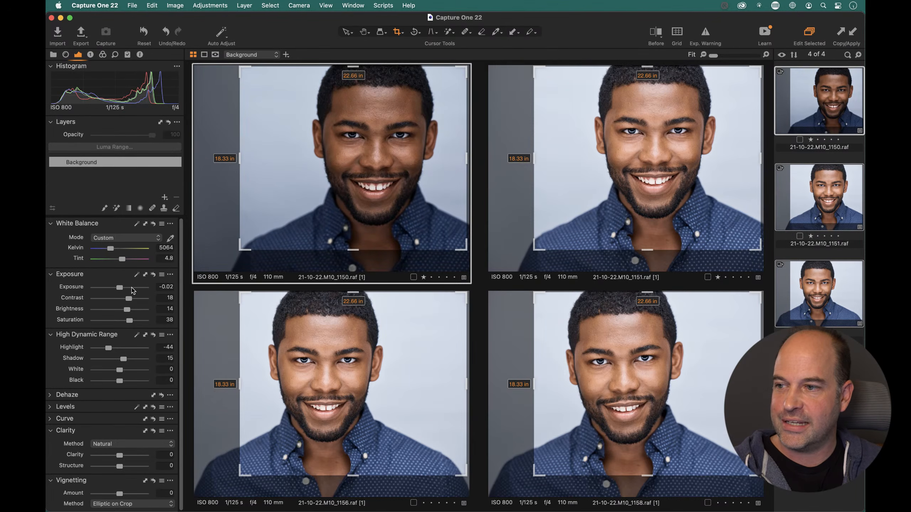
pyautogui.click(145, 275)
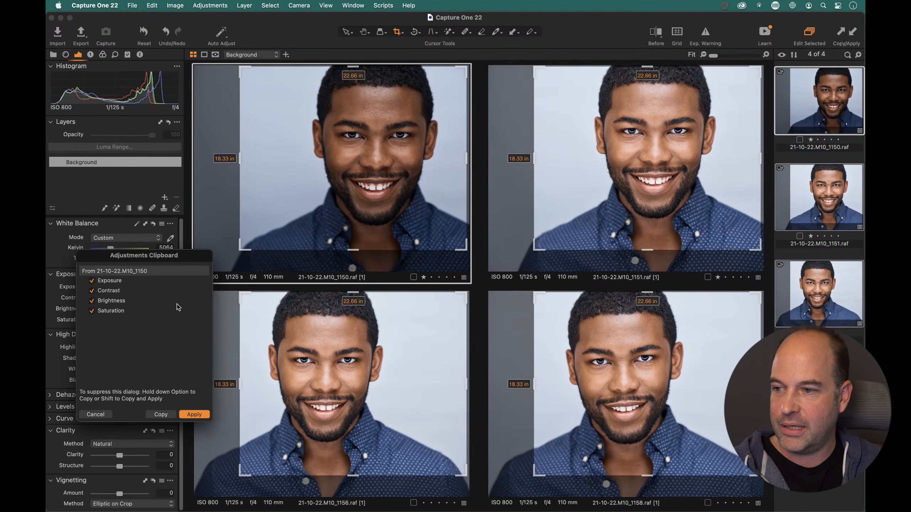
pyautogui.click(194, 410)
# - Darken 21-10-22.M10_1150.raf with the Exposure setting and apply its Exposure tool settings to the other headshots again
pyautogui.moveTo(120, 288); pyautogui.dragTo(118, 287)
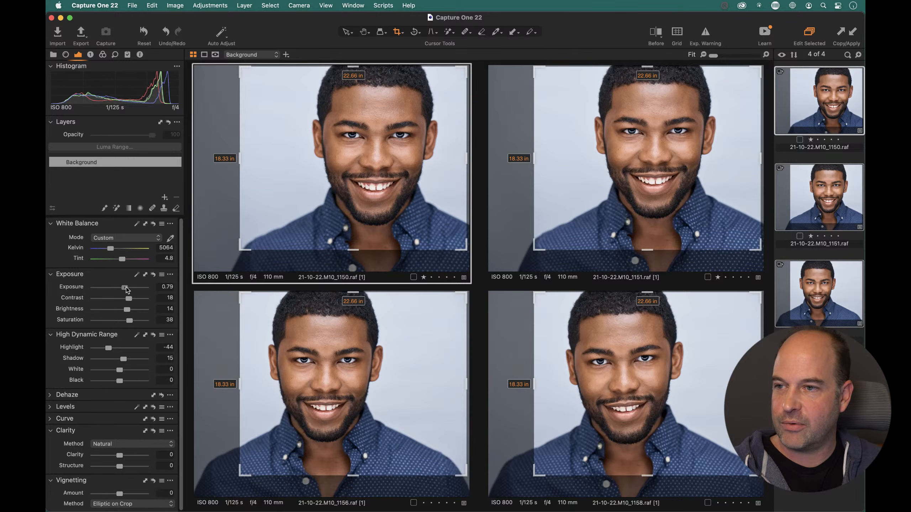
pyautogui.click(146, 276)
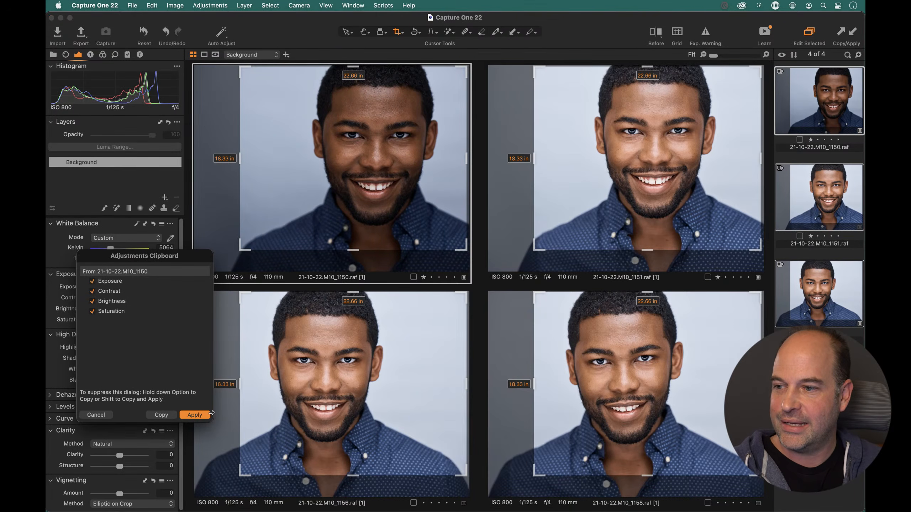
pyautogui.click(194, 420)
# - Raise the Exposure of 21-10-22.M10_1150.raf to about 1.59 and apply its Exposure tool settings to the other headshots
pyautogui.moveTo(117, 287); pyautogui.dragTo(130, 287)
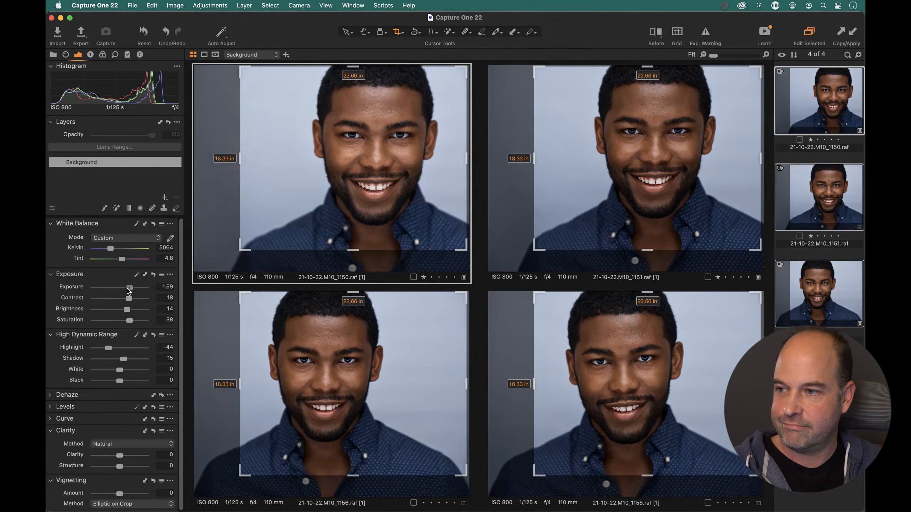
pyautogui.click(146, 275)
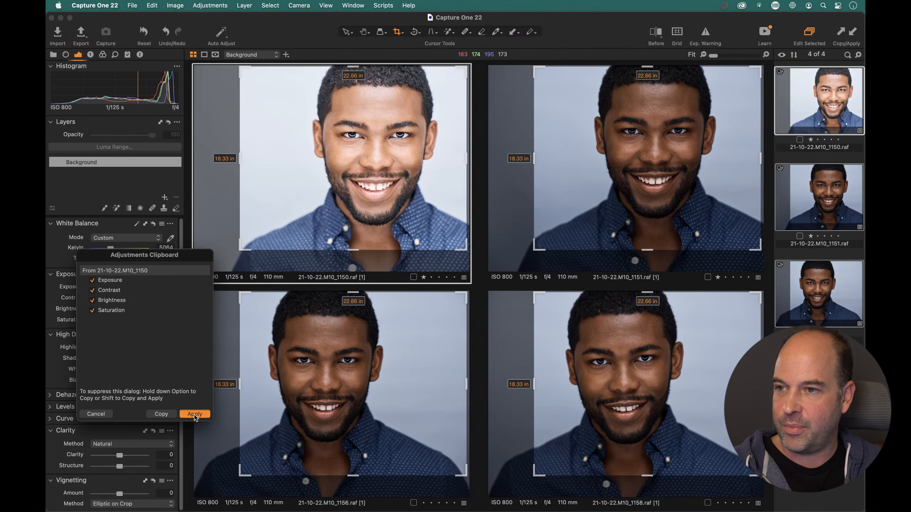
pyautogui.click(194, 416)
# - Set the Exposure of 21-10-22.M10_1150.raf to 0.79 and apply its Exposure tool settings to the other three headshots
pyautogui.moveTo(129, 286); pyautogui.dragTo(124, 287)
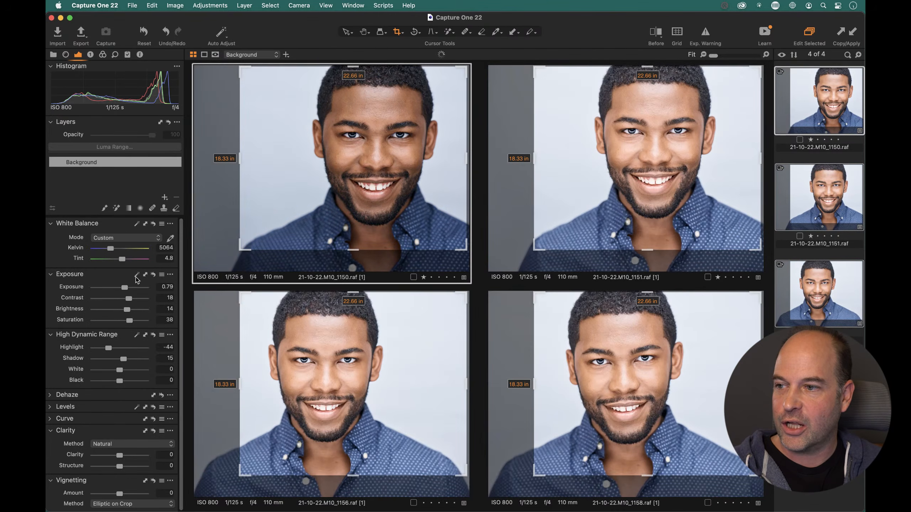
pyautogui.click(145, 275)
pyautogui.click(194, 413)
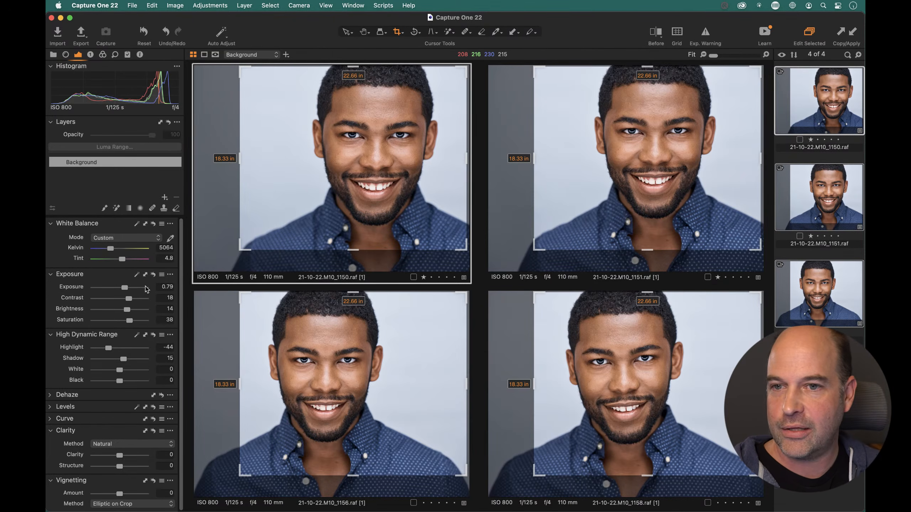
# - Open the travel-photo album listed between Crop & Straighten and Headshots and show its images as a thumbnail grid
pyautogui.click(103, 55)
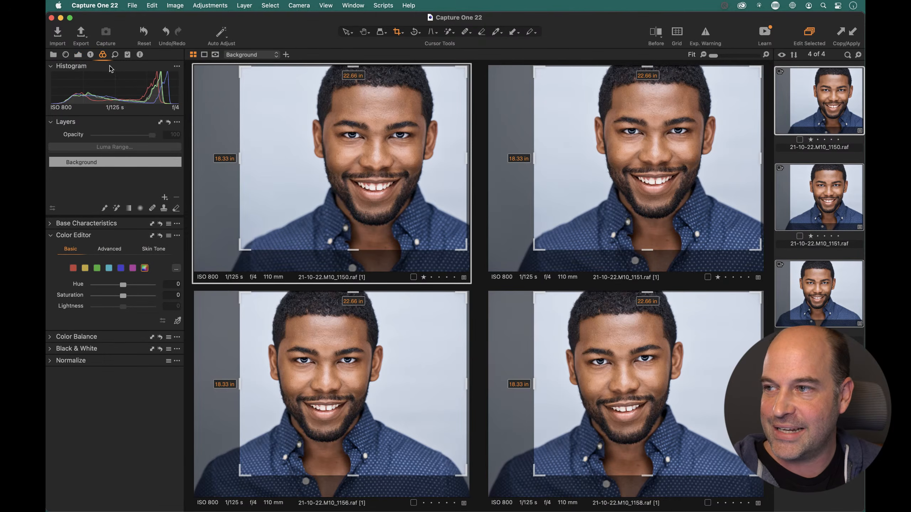
pyautogui.click(53, 54)
pyautogui.click(116, 230)
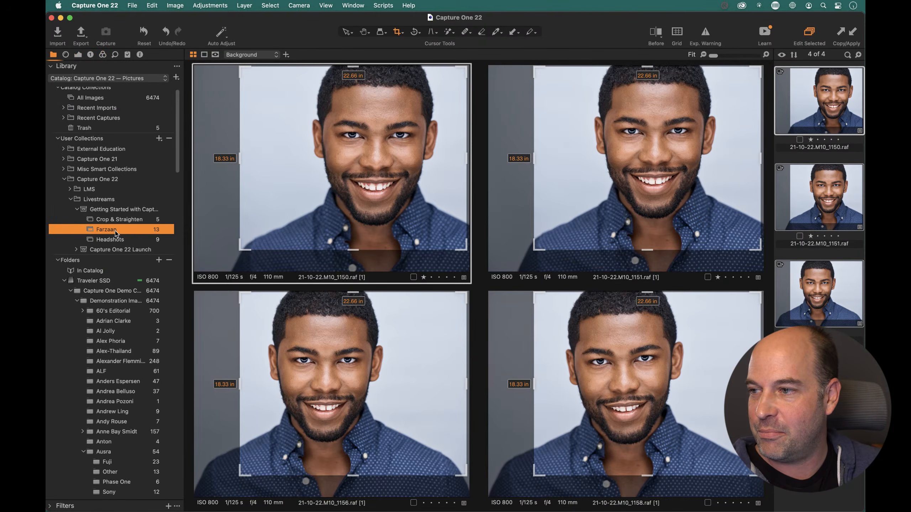
pyautogui.press('g')
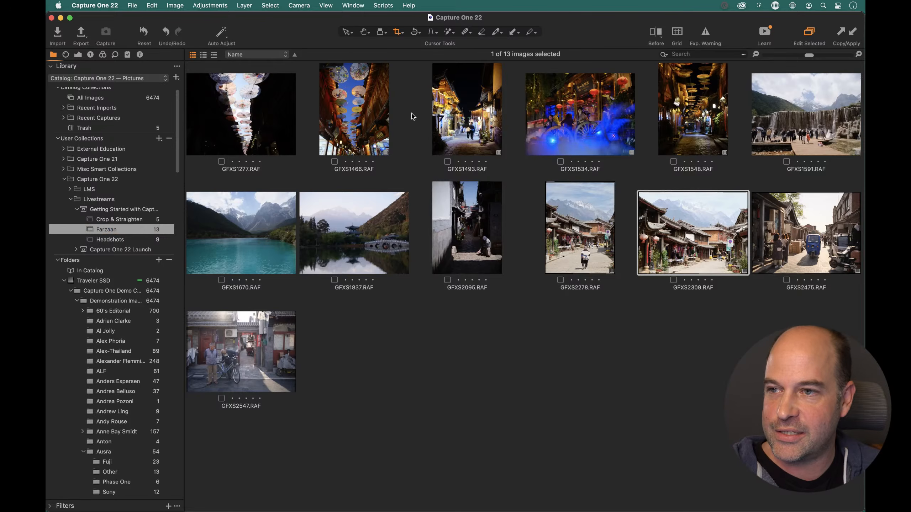
# - Open GFXS1466.RAF in the viewer and detach the Color Editor as a floating tool beside the photo
pyautogui.doubleClick(357, 127)
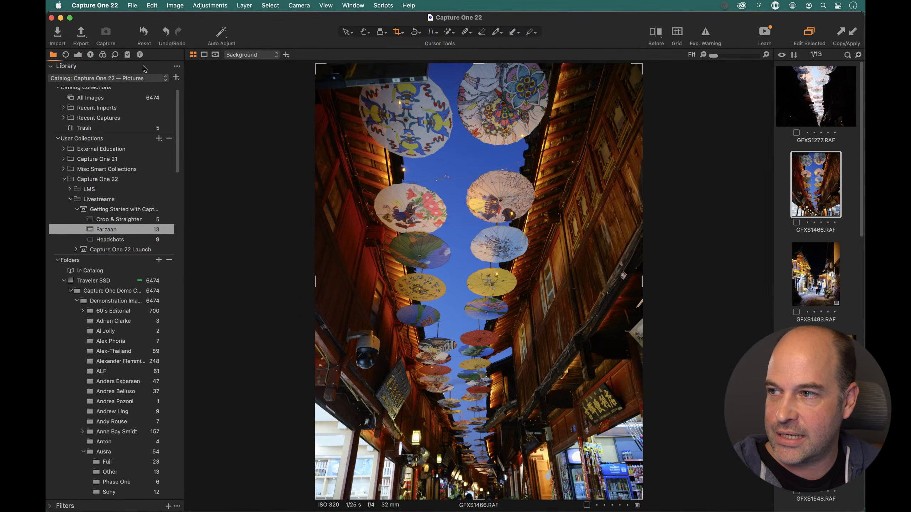
pyautogui.click(103, 54)
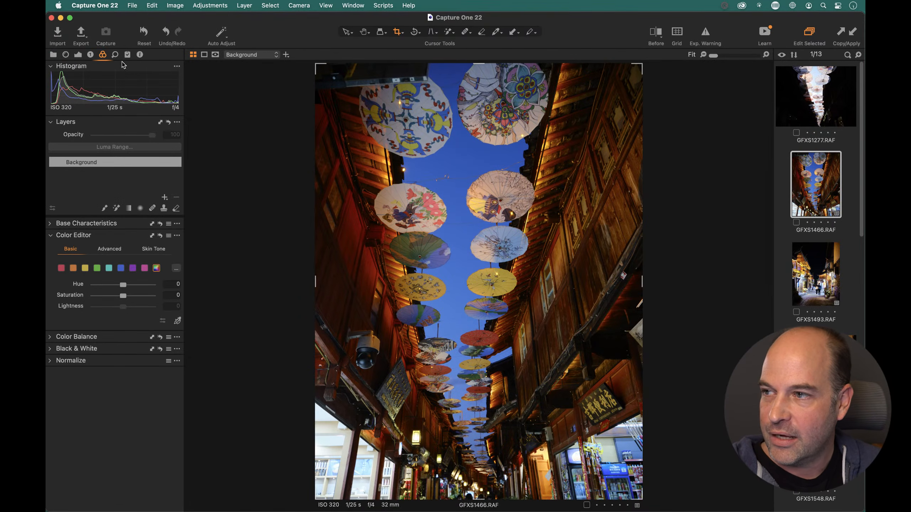
pyautogui.moveTo(104, 236); pyautogui.dragTo(263, 220)
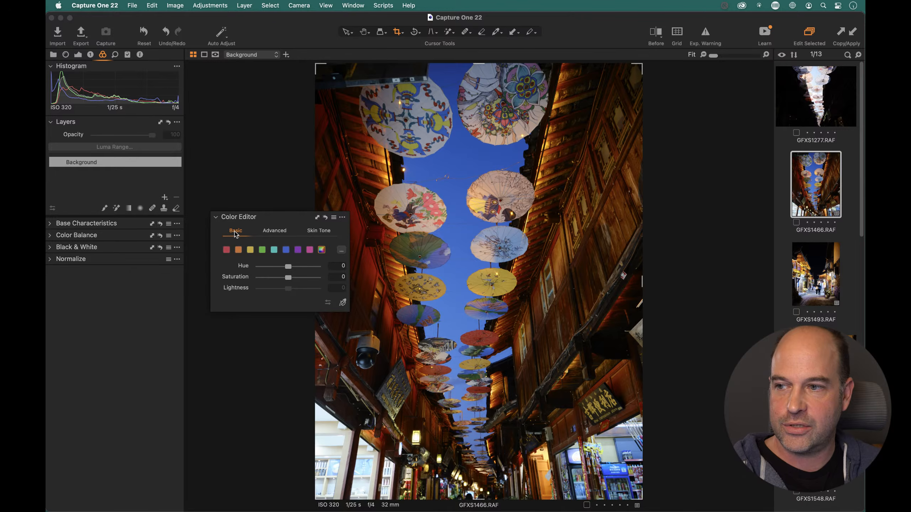
# - Look through the Color Editor's Advanced and Skin Tone modes and return to Basic
pyautogui.click(282, 233)
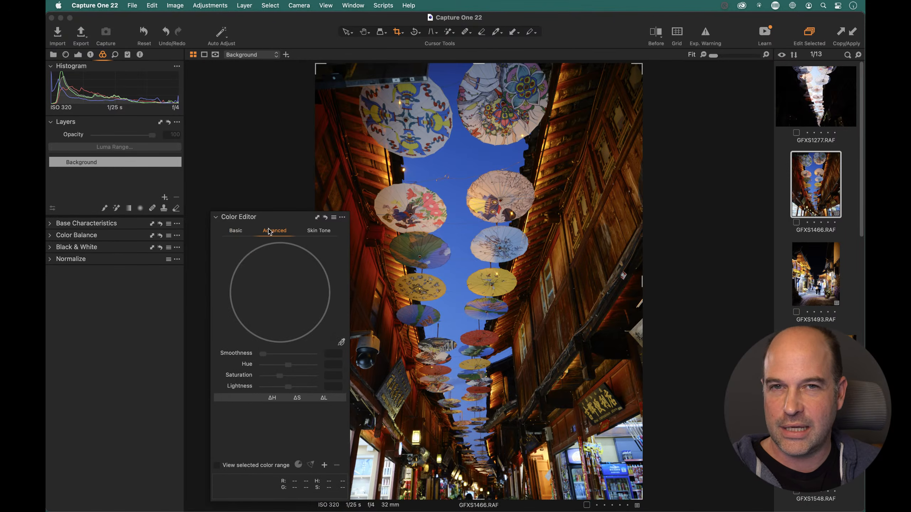
pyautogui.click(313, 235)
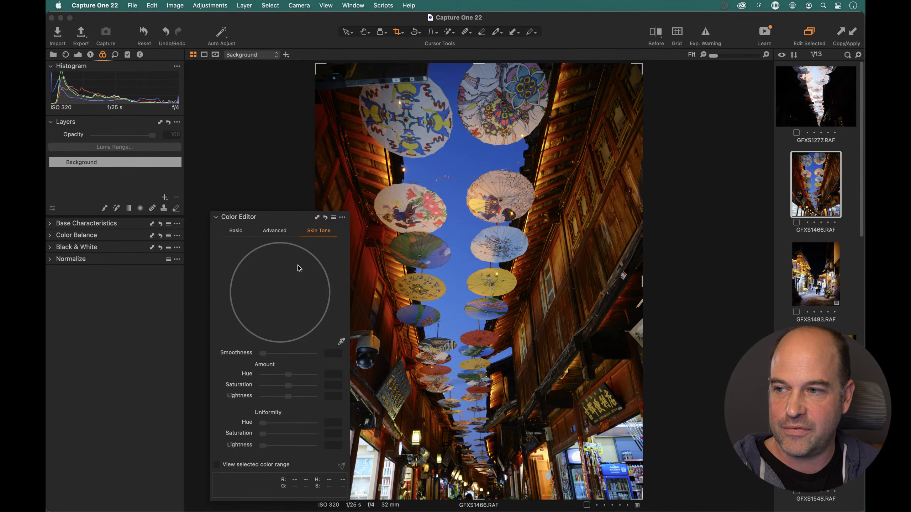
pyautogui.click(238, 233)
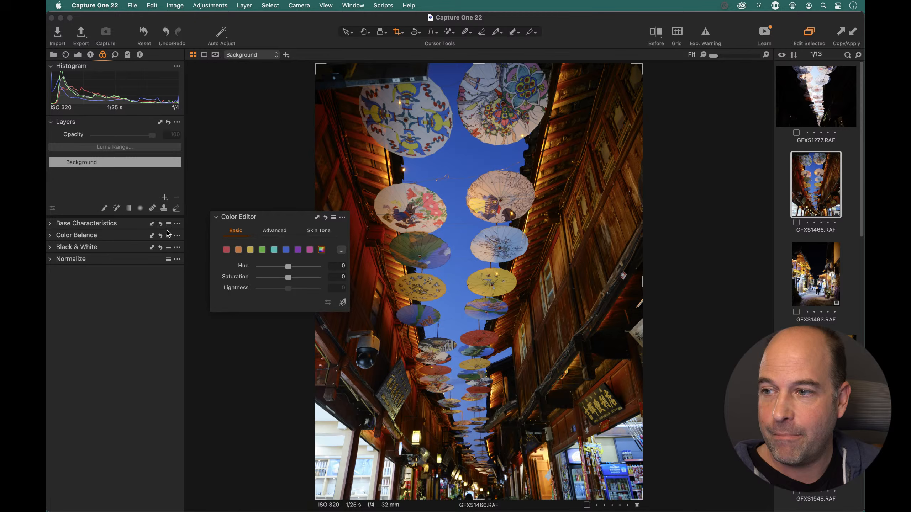
# - Try a Lightness change on the red range, reset it to 0, and activate the Direct Color Editor
pyautogui.click(227, 249)
pyautogui.moveTo(287, 289)
pyautogui.mouseDown()
pyautogui.moveTo(269, 289)
pyautogui.moveTo(300, 283)
pyautogui.mouseUp()
pyautogui.doubleClick(301, 288)
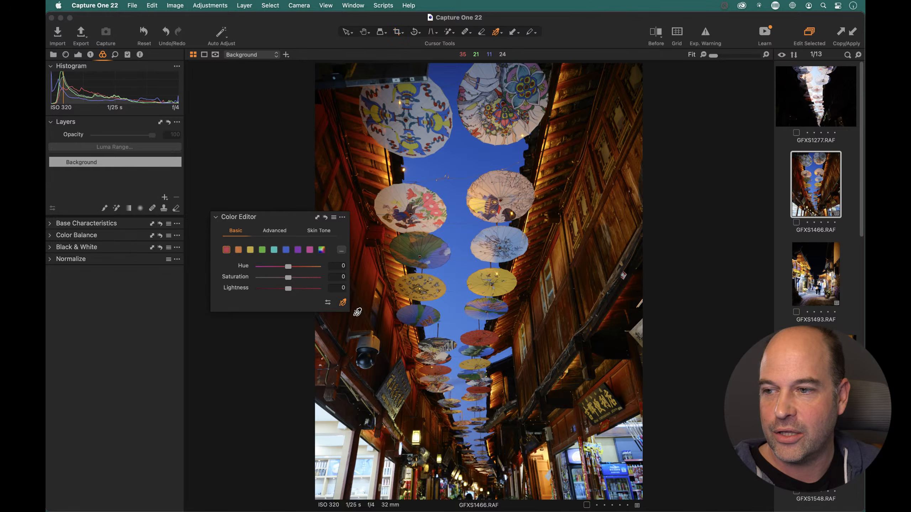
pyautogui.click(342, 304)
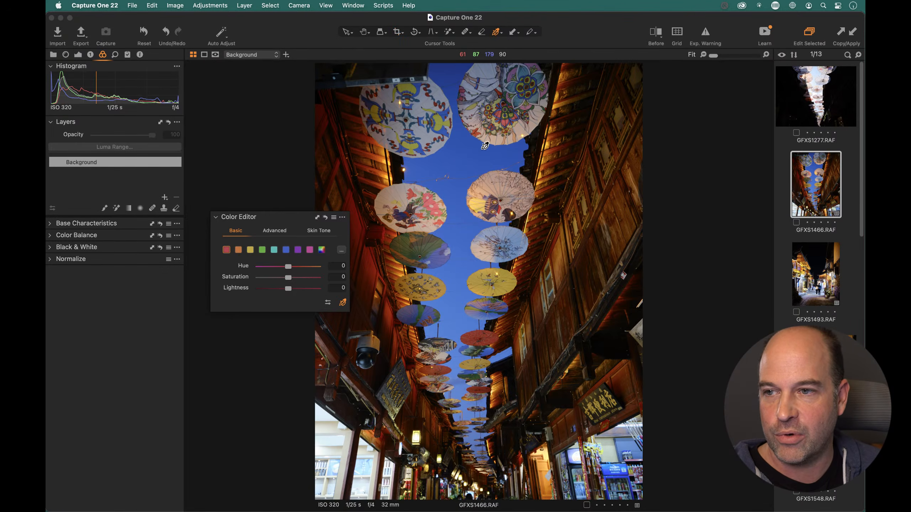
# - Try changing the blue sky's Lightness with the Direct Color Editor, ending at 1.4, and reset the Color Editor
pyautogui.moveTo(464, 156); pyautogui.dragTo(471, 204)
pyautogui.press('super+equal')
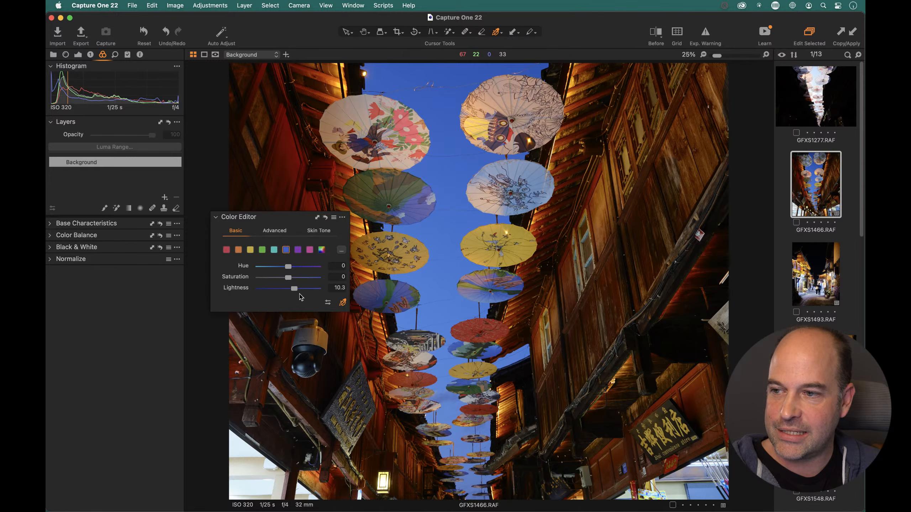
pyautogui.moveTo(294, 290)
pyautogui.mouseDown()
pyautogui.moveTo(278, 291)
pyautogui.moveTo(301, 290)
pyautogui.moveTo(289, 290)
pyautogui.mouseUp()
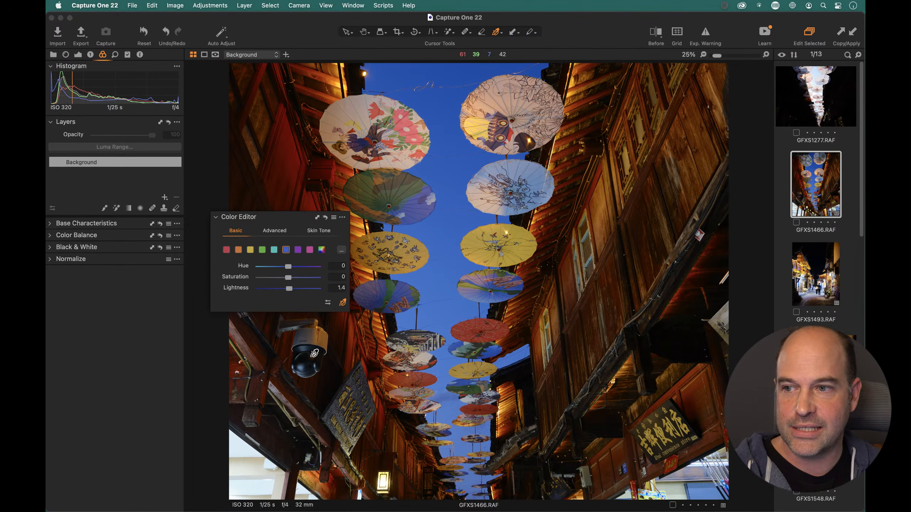
pyautogui.click(324, 217)
# - Adjust the yellow umbrella with the Direct Color Editor to Saturation 2.7 and Lightness 1.8, and move the floating tool off the neighbouring umbrella
pyautogui.press('super+equal')
pyautogui.press('super+equal')
pyautogui.press('super+equal')
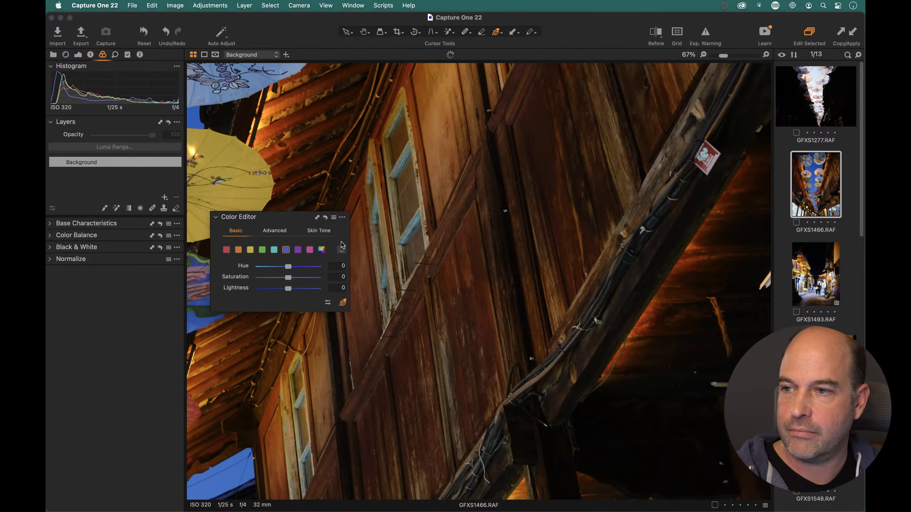
pyautogui.moveTo(260, 208); pyautogui.dragTo(613, 284)
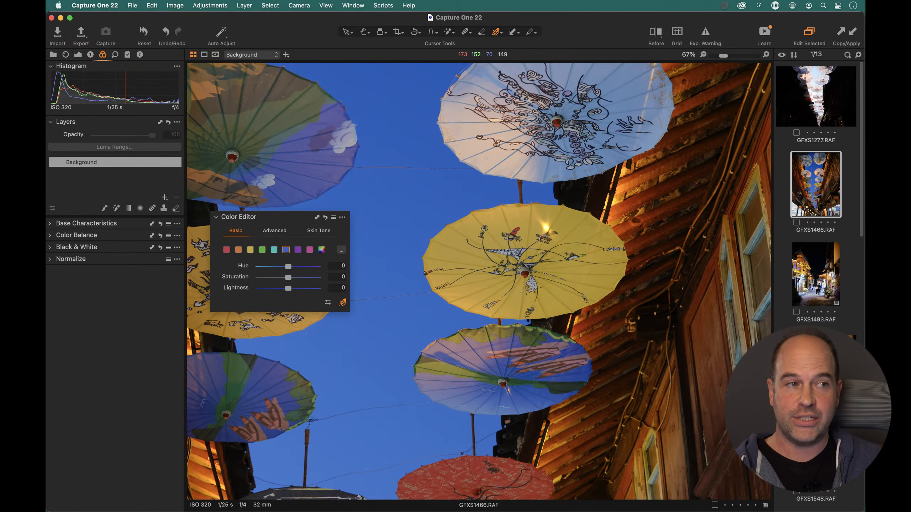
pyautogui.moveTo(520, 293); pyautogui.dragTo(475, 345)
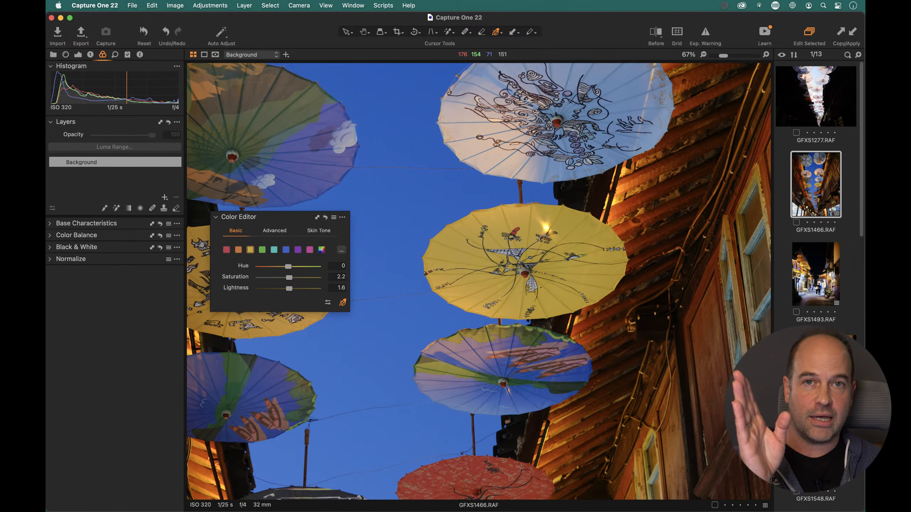
pyautogui.moveTo(474, 345); pyautogui.dragTo(465, 355)
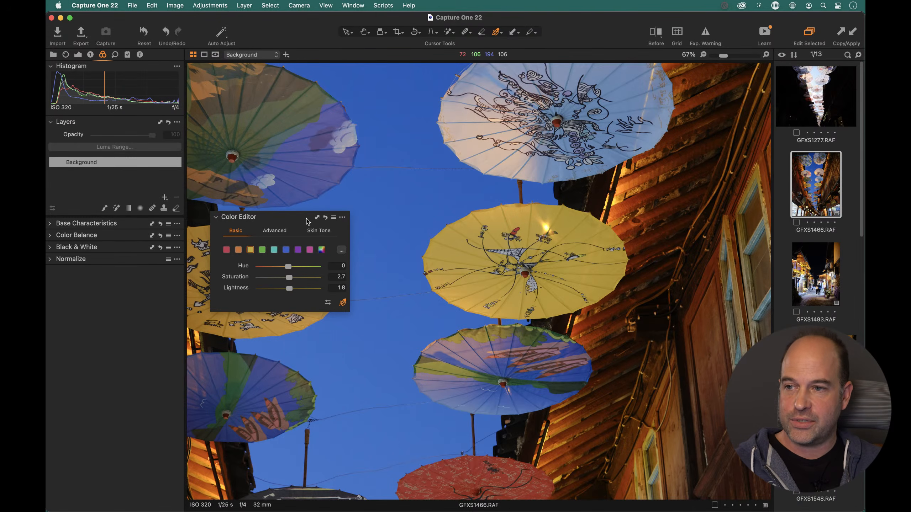
pyautogui.moveTo(307, 222); pyautogui.dragTo(383, 224)
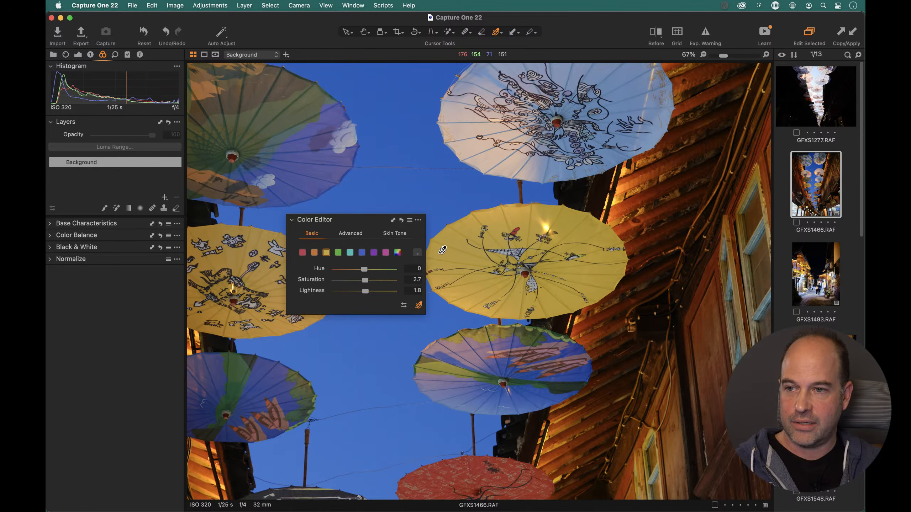
# - Try raising the yellows to Saturation 5.8 and Lightness 5.1 on the umbrella, and reset the Color Editor
pyautogui.moveTo(520, 293); pyautogui.dragTo(520, 291)
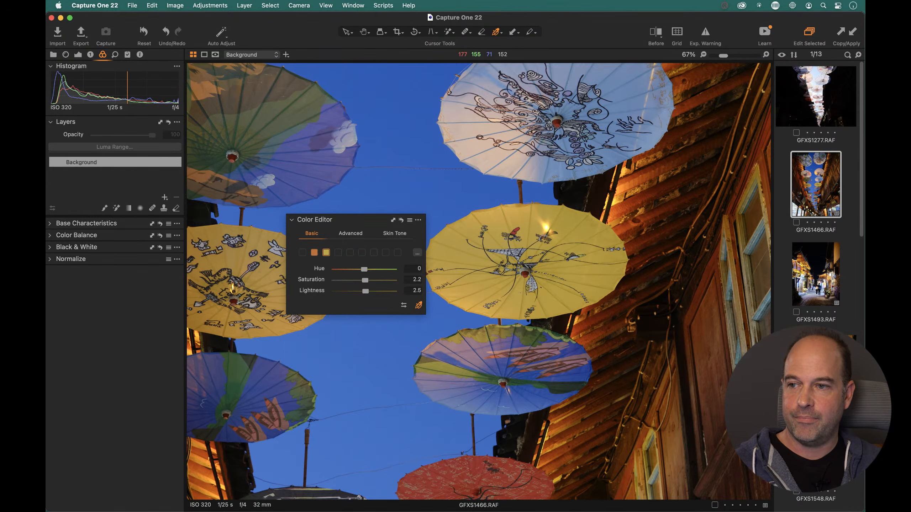
pyautogui.moveTo(519, 291); pyautogui.dragTo(525, 289)
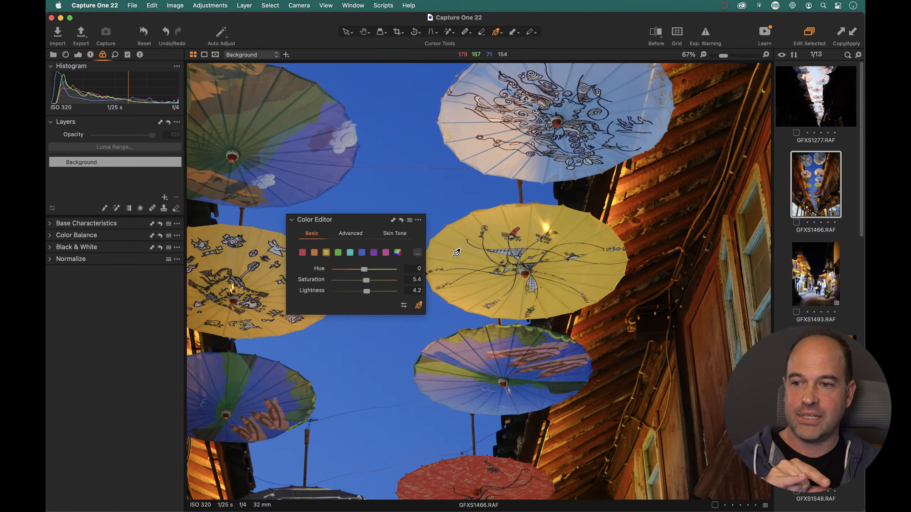
pyautogui.moveTo(447, 253); pyautogui.dragTo(446, 251)
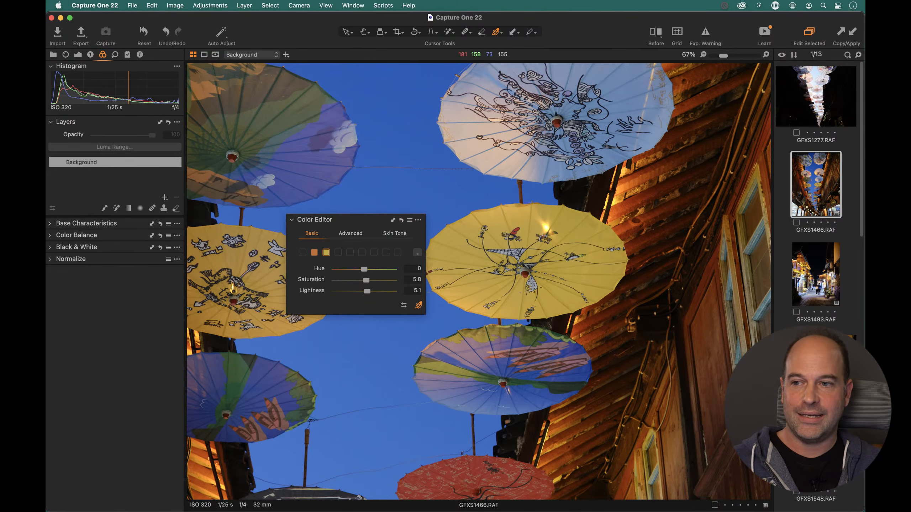
pyautogui.click(401, 220)
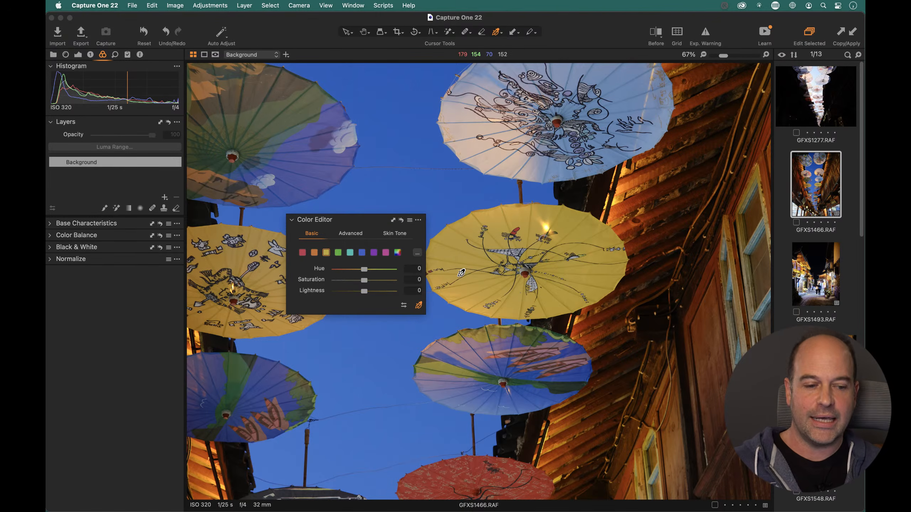
# - Adjust the yellow umbrellas directly on the photo to Hue 1.4, Saturation 20.8 and Lightness 10.7
pyautogui.click(452, 253)
pyautogui.click(450, 254)
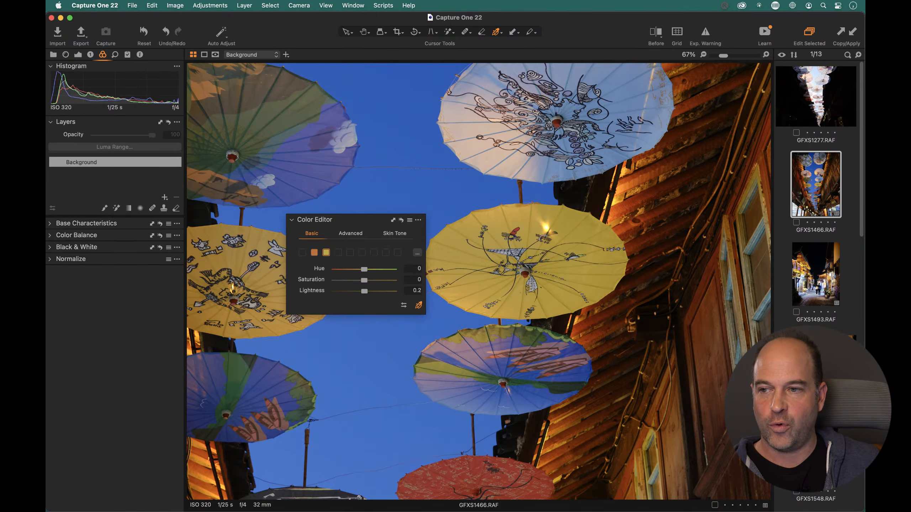
pyautogui.moveTo(450, 254); pyautogui.dragTo(451, 268)
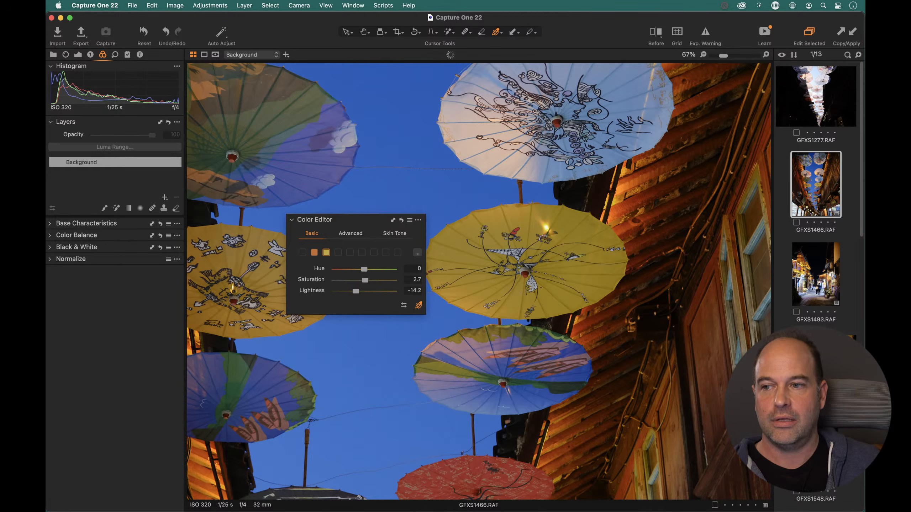
pyautogui.moveTo(356, 291); pyautogui.dragTo(370, 291)
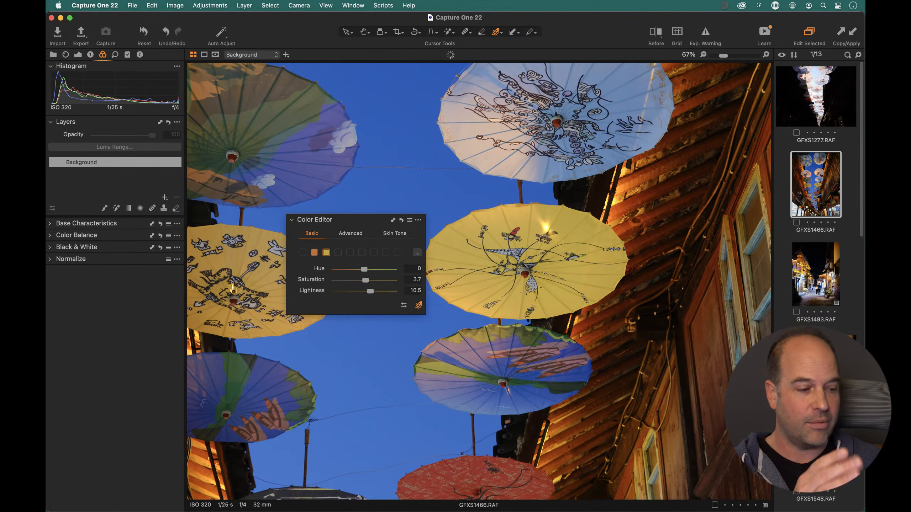
pyautogui.moveTo(549, 234); pyautogui.dragTo(551, 233)
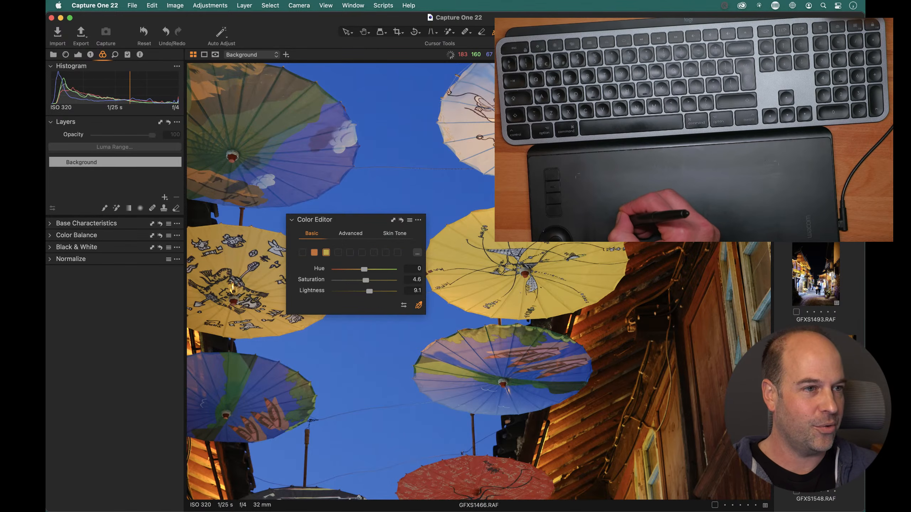
pyautogui.moveTo(459, 249); pyautogui.dragTo(664, 291)
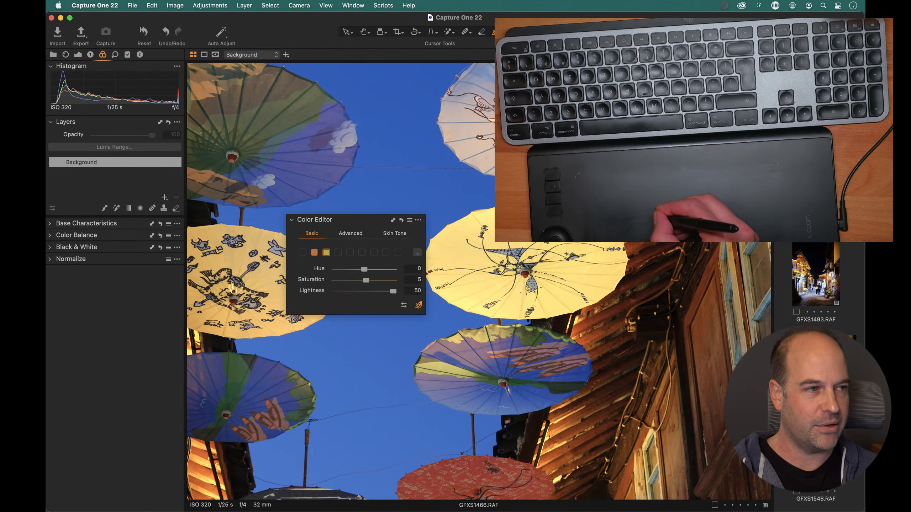
pyautogui.moveTo(232, 287); pyautogui.dragTo(232, 288)
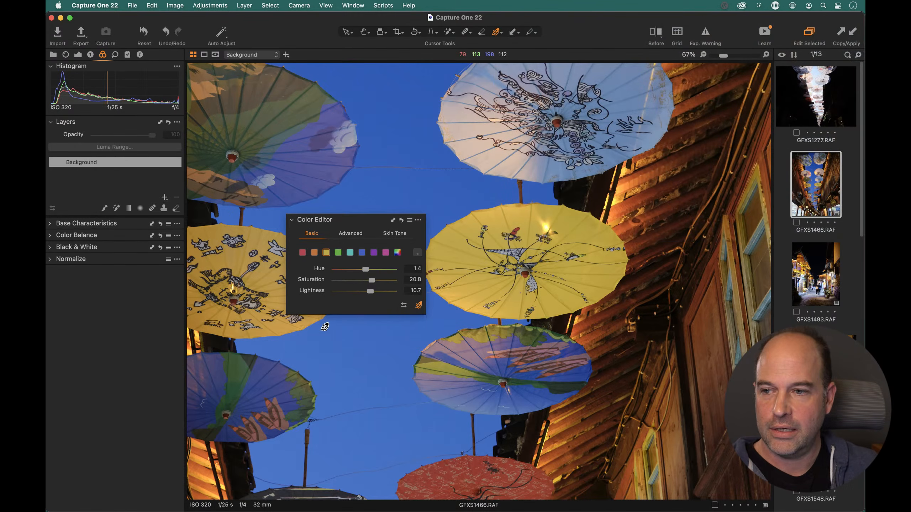
# - View the Direct Color Editor settings for hue, saturation and lightness directions and sensitivity, and return to the expanded Color Editor
pyautogui.click(404, 306)
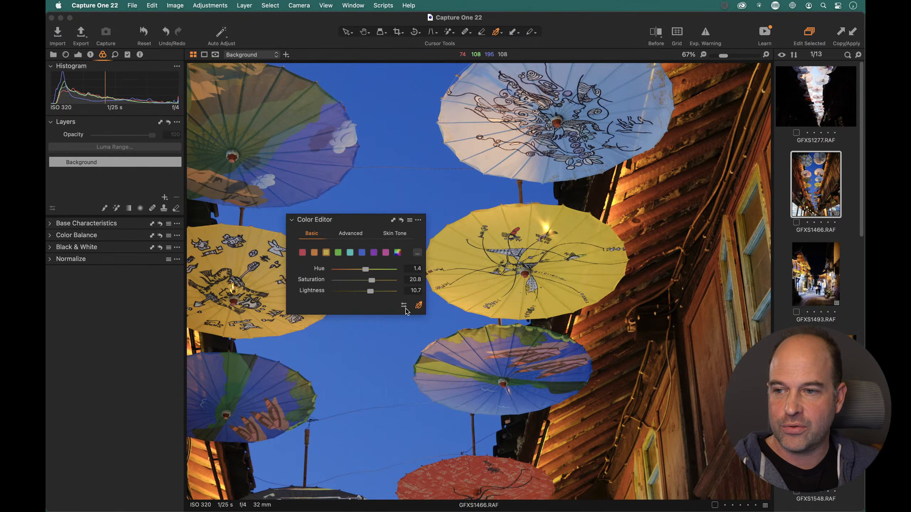
pyautogui.click(407, 310)
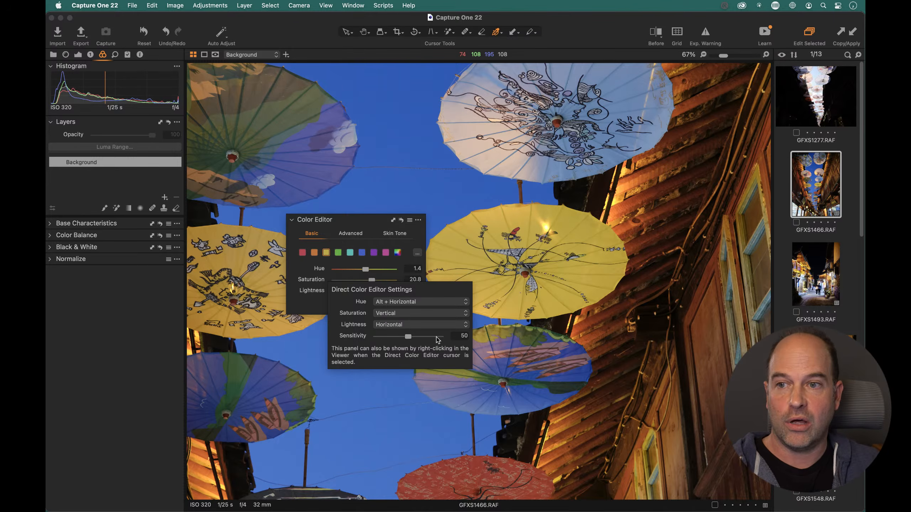
pyautogui.click(292, 220)
pyautogui.click(291, 220)
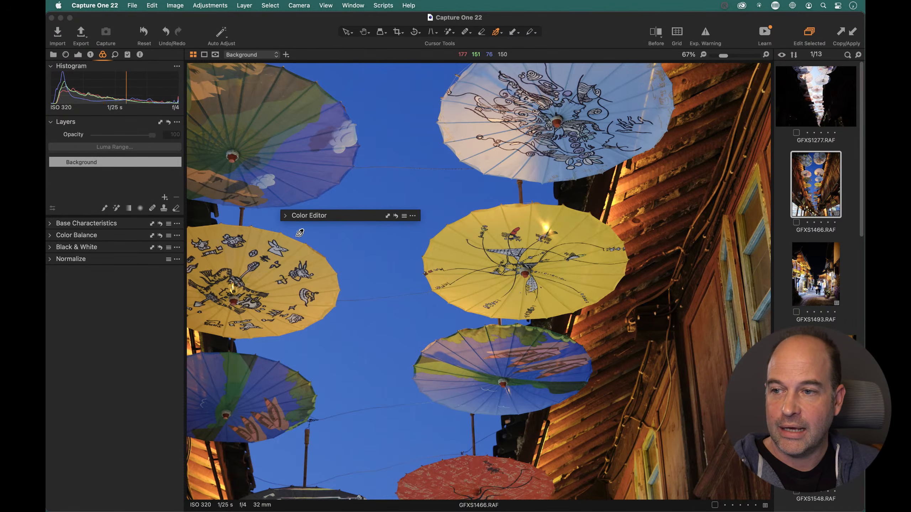
pyautogui.click(286, 216)
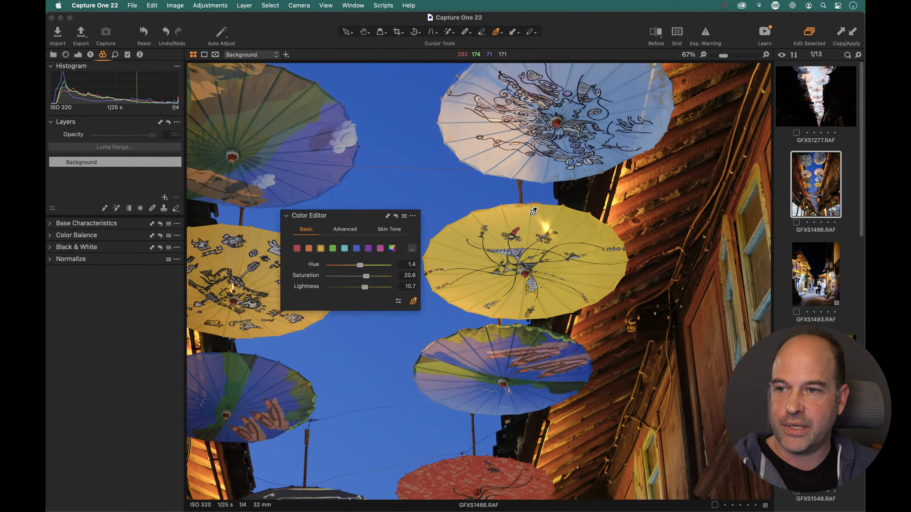
# - Adjust the umbrella greens to Saturation 1.4 and Lightness 3.4, and the blues to Saturation 15.5 and Lightness -8.4, directly on the photo
pyautogui.moveTo(416, 146); pyautogui.dragTo(409, 152)
pyautogui.moveTo(271, 113); pyautogui.dragTo(270, 110)
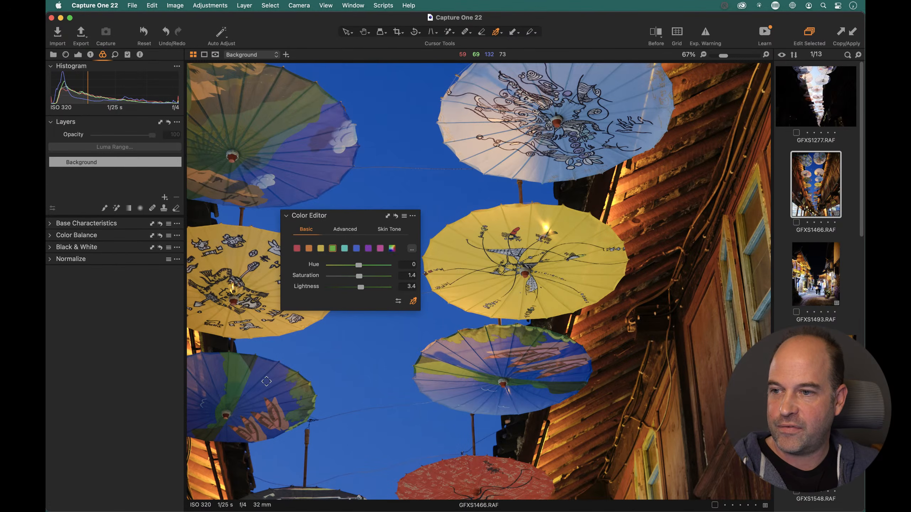
pyautogui.moveTo(263, 375); pyautogui.dragTo(268, 378)
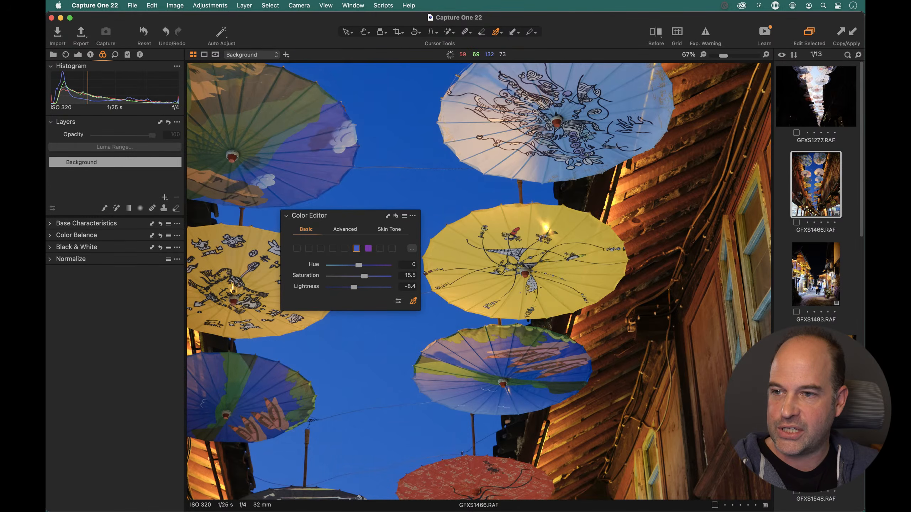
pyautogui.moveTo(371, 390); pyautogui.dragTo(371, 390)
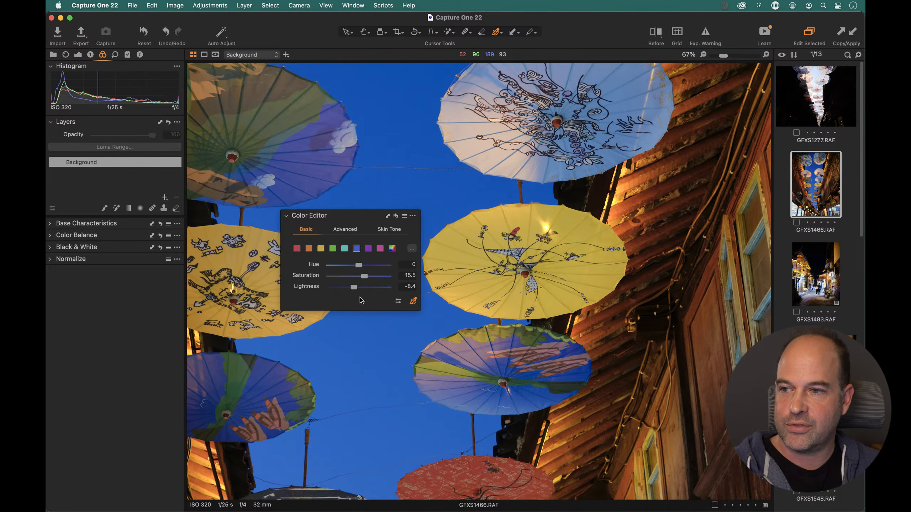
# - Dock the Color Editor back above Color Balance, and briefly view the Color Balance and Black & White controls
pyautogui.moveTo(318, 216); pyautogui.dragTo(113, 240)
pyautogui.click(50, 338)
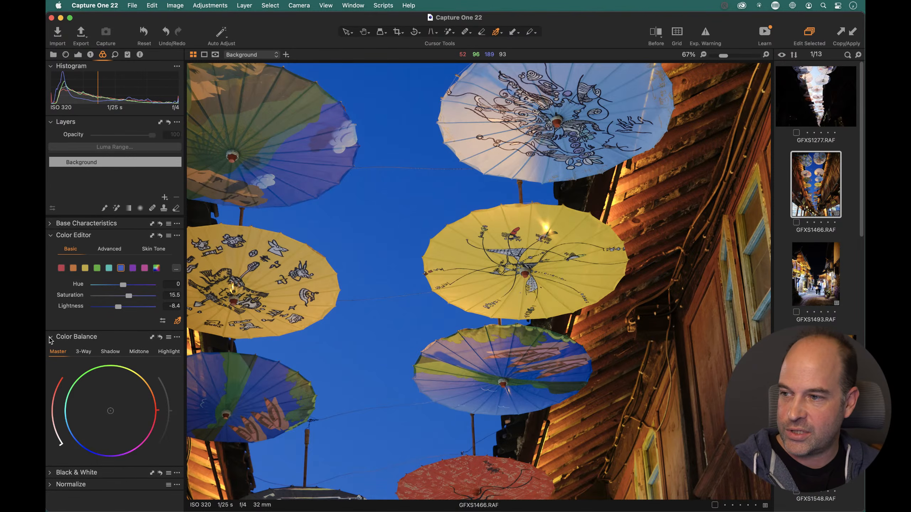
pyautogui.click(50, 339)
pyautogui.click(51, 349)
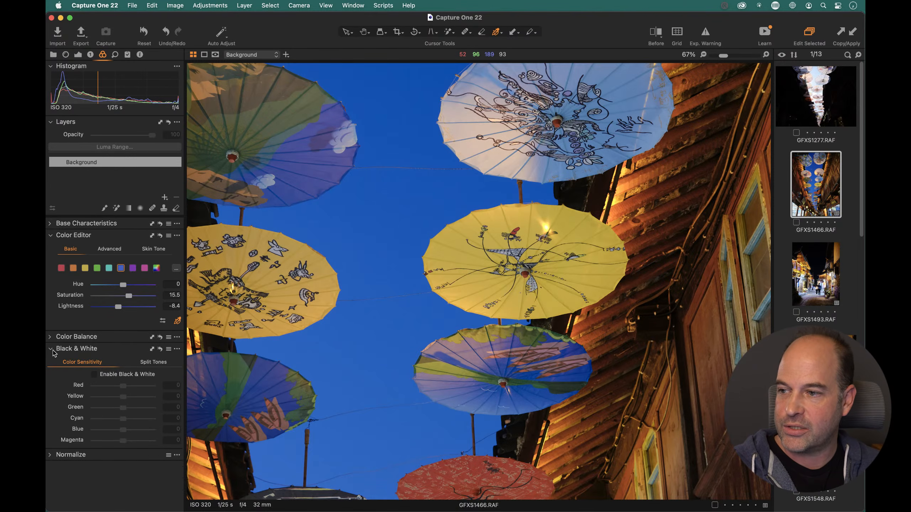
pyautogui.click(52, 350)
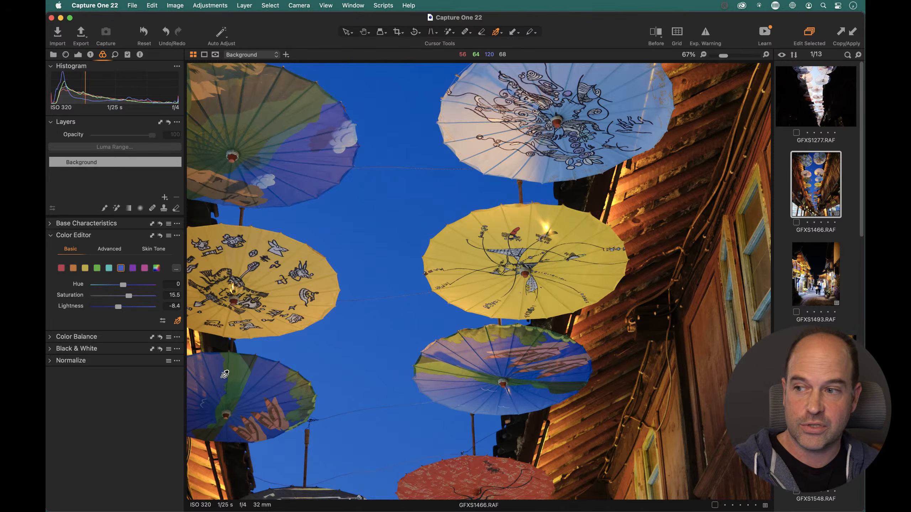
# - Leave direct color editing for the Hand tool, fit the whole umbrella photo in view, and return to the thumbnail grid
pyautogui.press('h')
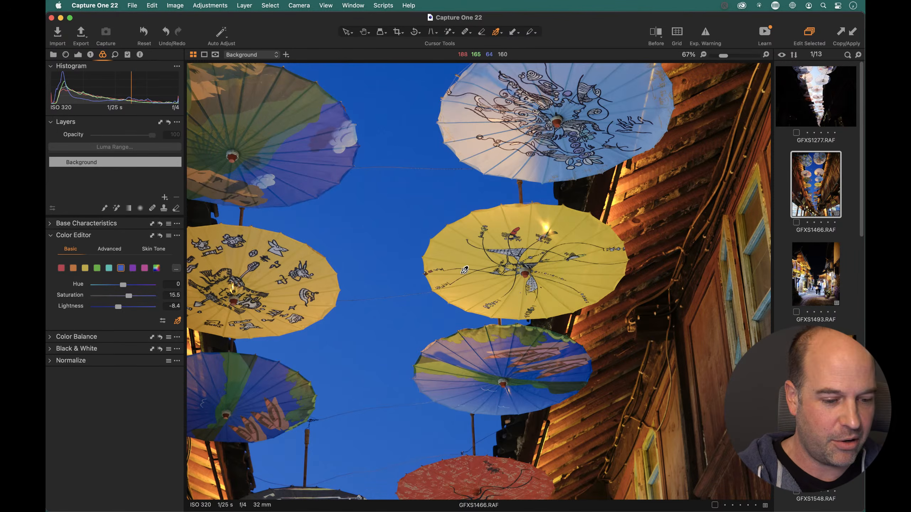
pyautogui.press('super+0')
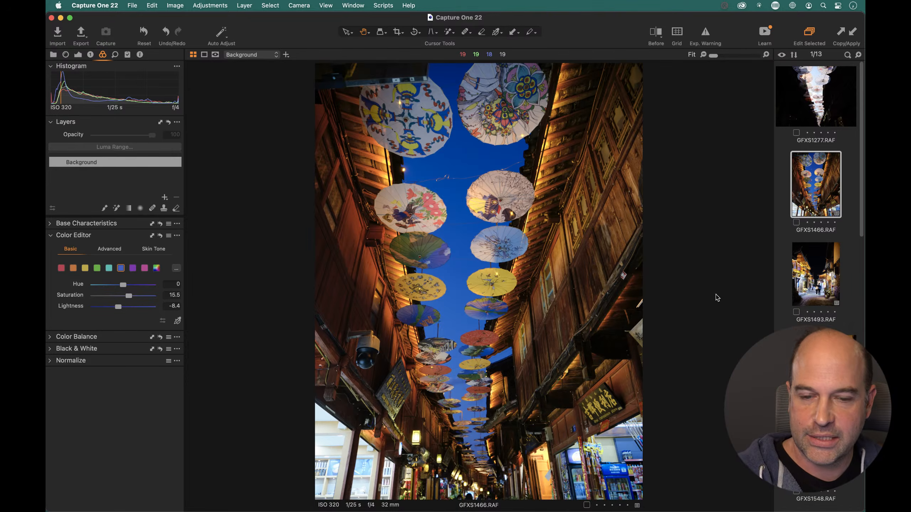
pyautogui.press('super+alt+v')
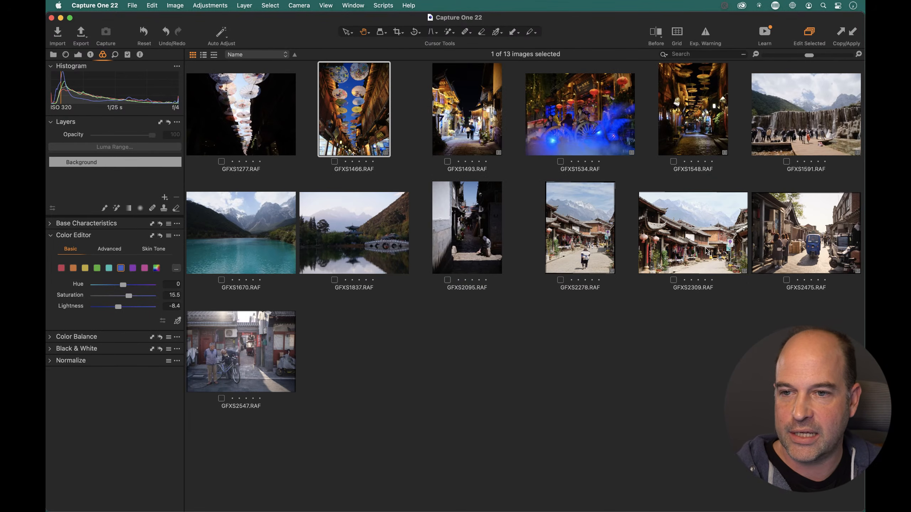
# - Open the dark alley photo GFXS2095.RAF and set Shadow to 35 and the white balance to 5451 Kelvin
pyautogui.click(708, 266)
pyautogui.keyDown('super'); pyautogui.click(588, 229); pyautogui.keyUp('super')
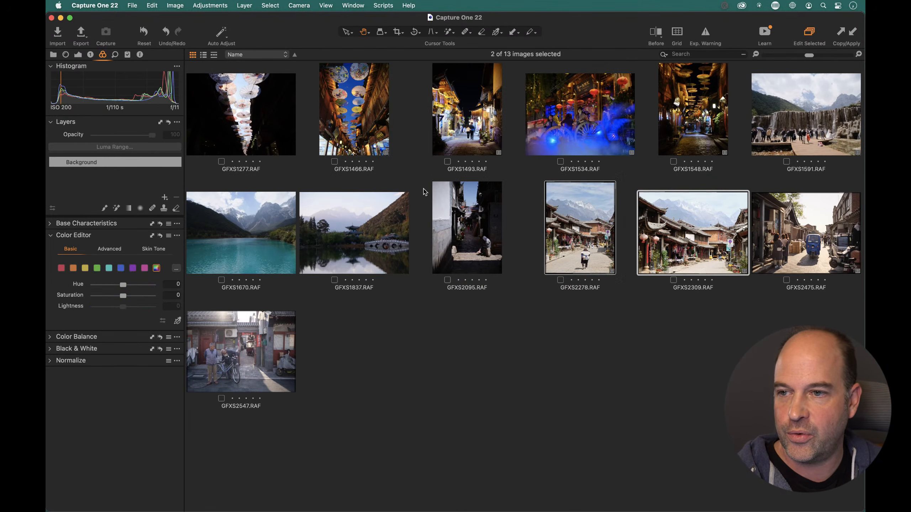
pyautogui.doubleClick(466, 229)
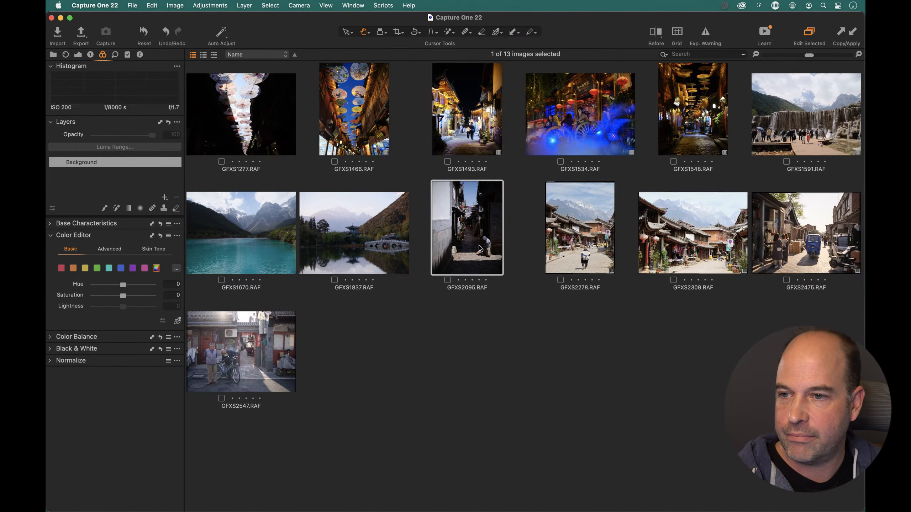
pyautogui.click(77, 54)
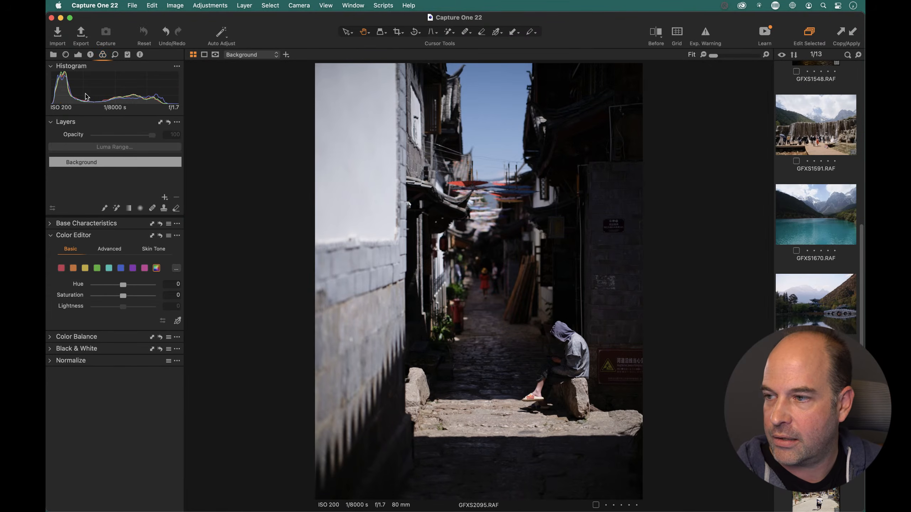
pyautogui.moveTo(123, 362); pyautogui.dragTo(133, 361)
pyautogui.moveTo(109, 248); pyautogui.dragTo(112, 250)
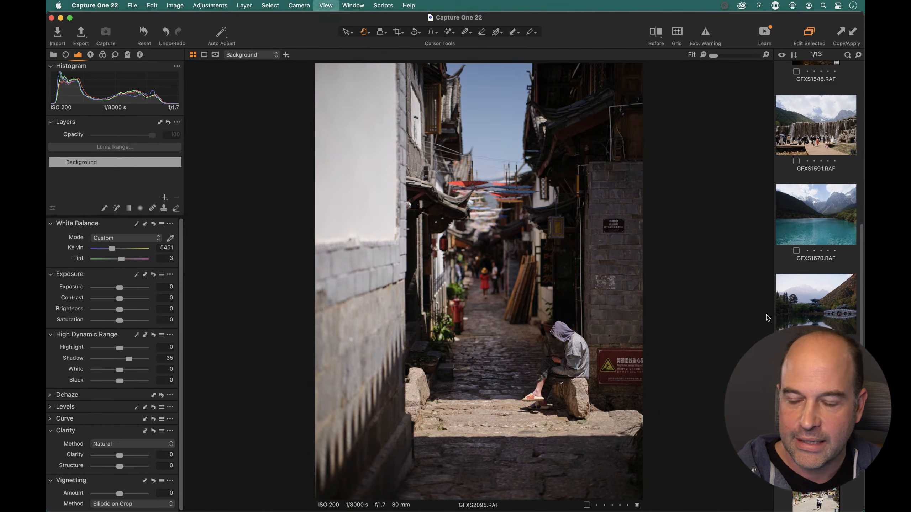
# - In the thumbnail grid, select GFXS1466, GFXS2095, GFXS2309 and GFXS2475 and open the Export Images window for them
pyautogui.press('super+alt+v')
pyautogui.keyDown('super'); pyautogui.click(672, 238); pyautogui.keyUp('super')
pyautogui.keyDown('super'); pyautogui.click(796, 243); pyautogui.keyUp('super')
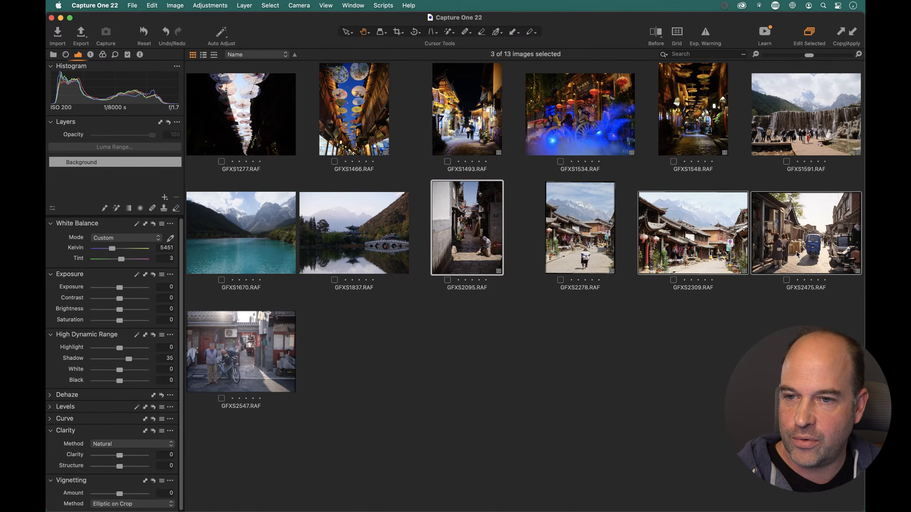
pyautogui.keyDown('super'); pyautogui.click(479, 110); pyautogui.keyUp('super')
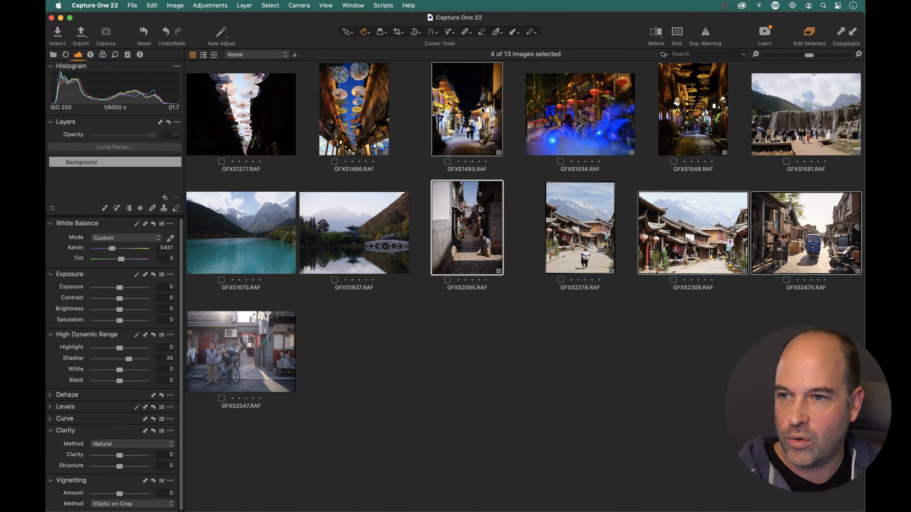
pyautogui.keyDown('super'); pyautogui.click(478, 114); pyautogui.keyUp('super')
pyautogui.keyDown('super'); pyautogui.click(374, 144); pyautogui.keyUp('super')
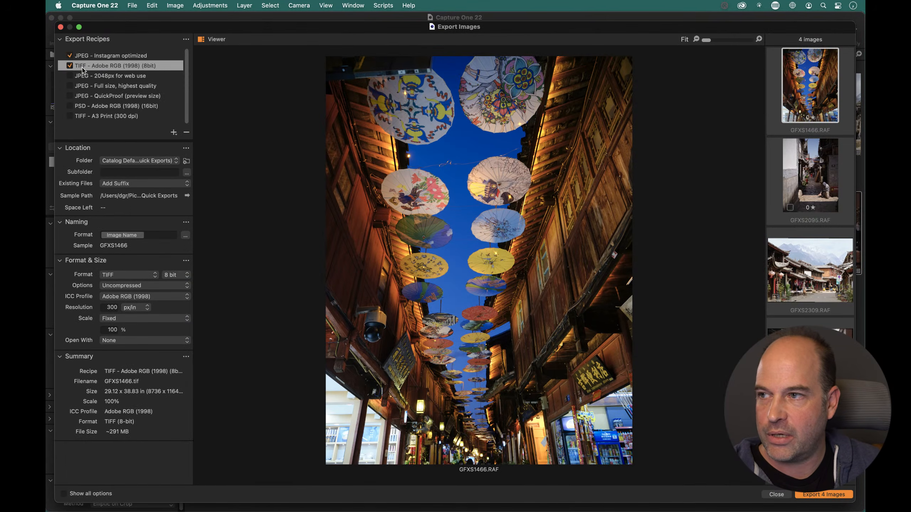
# - Disable the TIFF - Adobe RGB (1998) (8bit) and JPEG - Instagram optimized recipes, and hide and reshow the export viewer
pyautogui.click(70, 65)
pyautogui.click(70, 55)
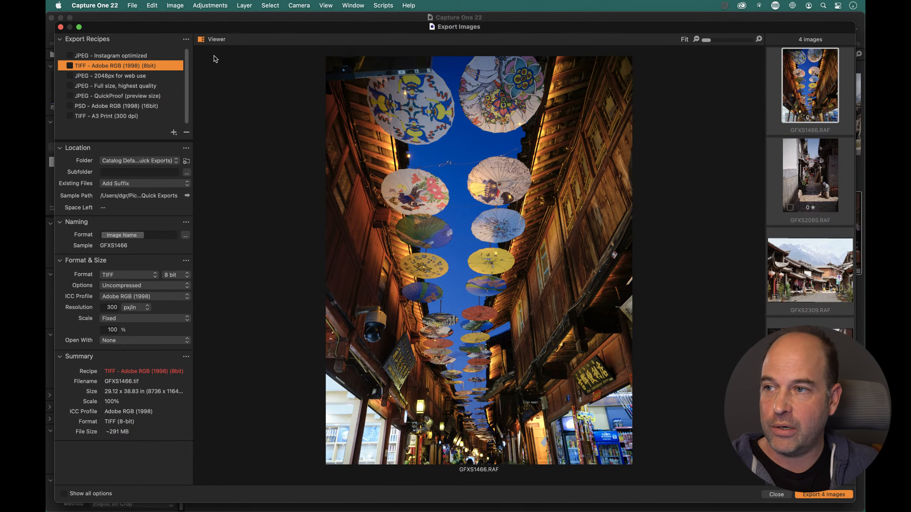
pyautogui.click(201, 39)
pyautogui.click(201, 39)
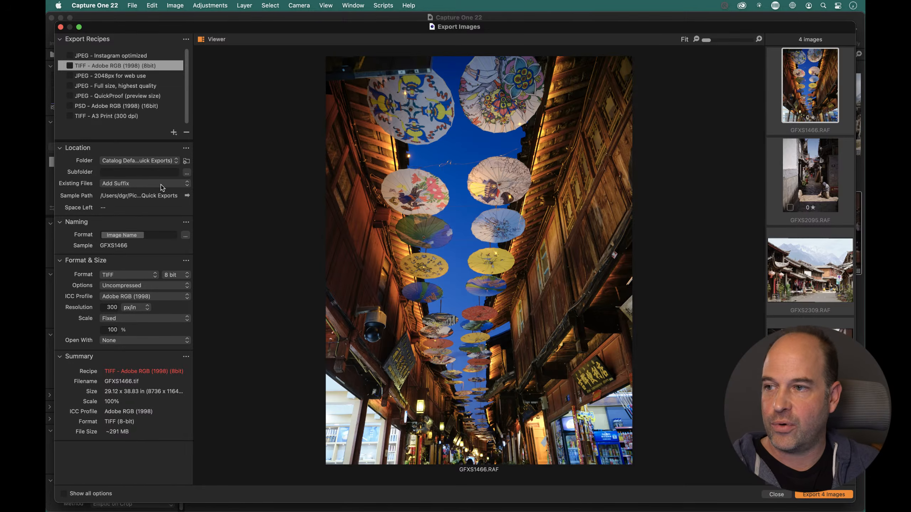
# - Clear the export folder location and enable the TIFF - Adobe RGB (1998) (8bit) recipe
pyautogui.click(186, 160)
pyautogui.click(195, 155)
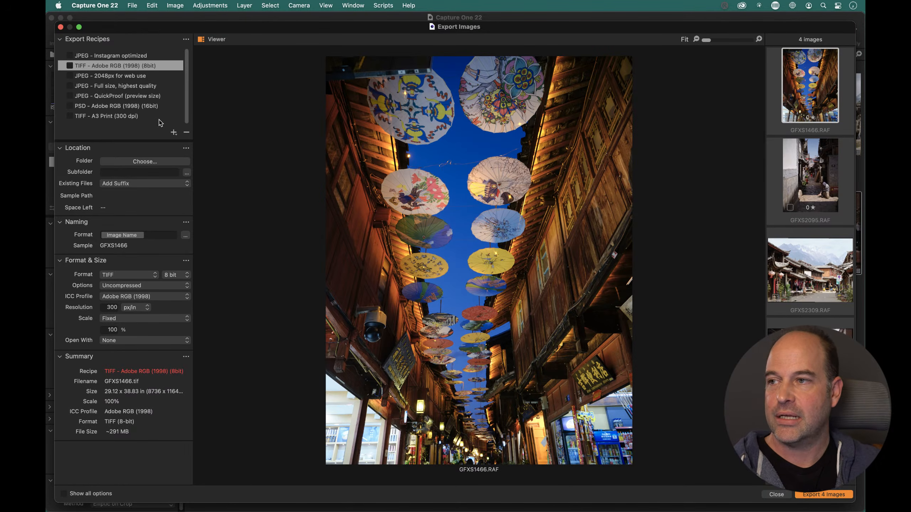
pyautogui.moveTo(161, 123)
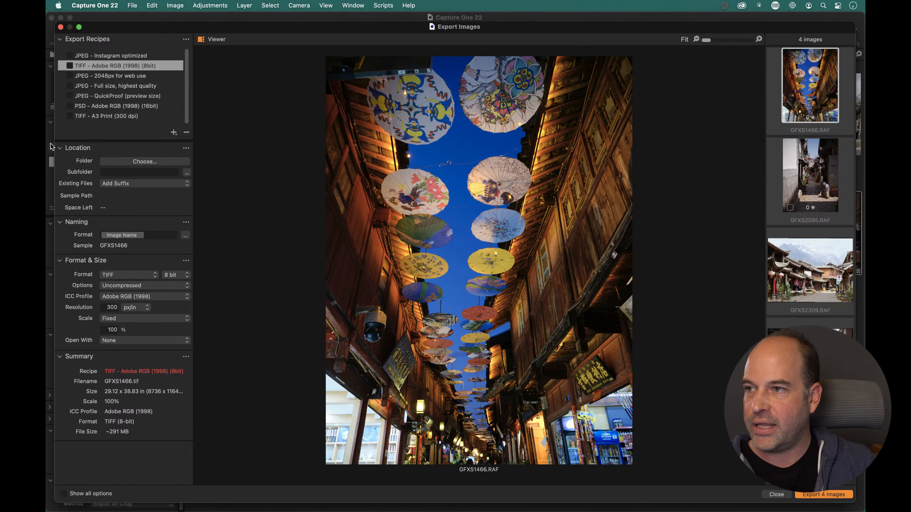
pyautogui.click(70, 66)
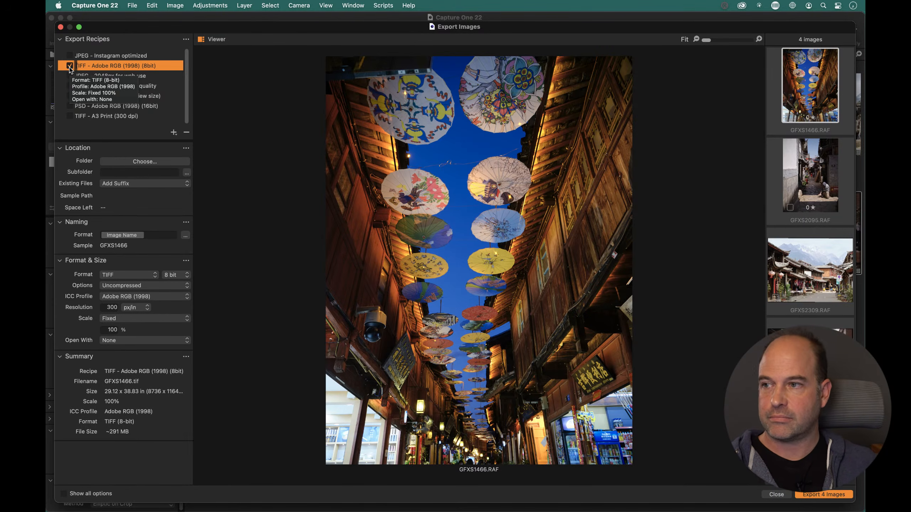
# - Create a folder named My Exports inside Pictures, choose it as the export location, and widen the export settings area
pyautogui.click(153, 164)
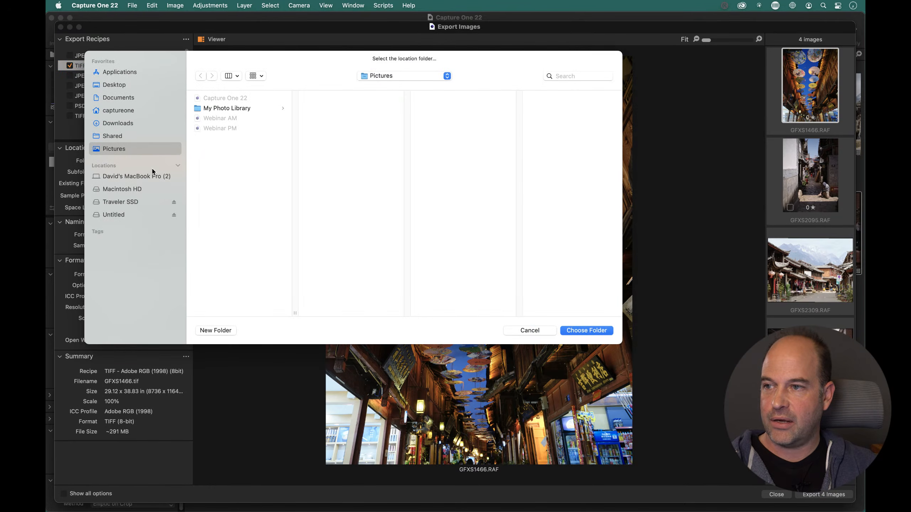
pyautogui.click(215, 330)
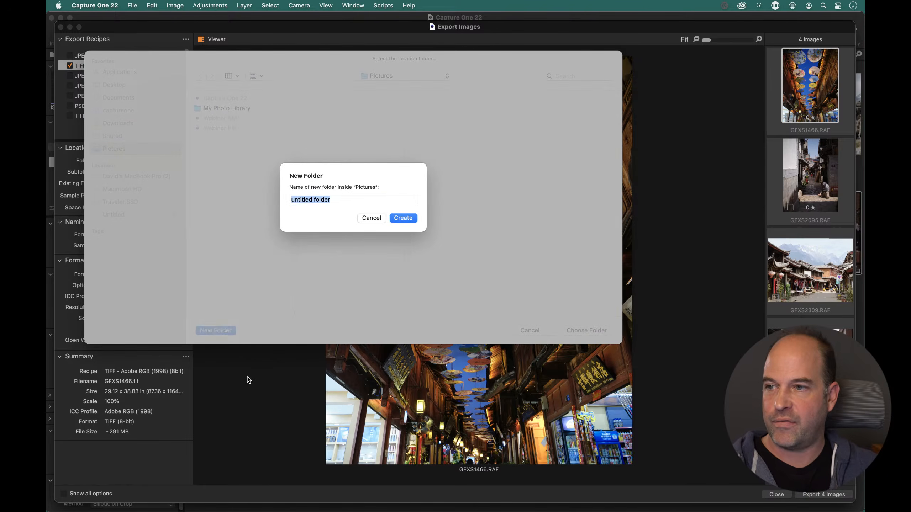
pyautogui.write('M')
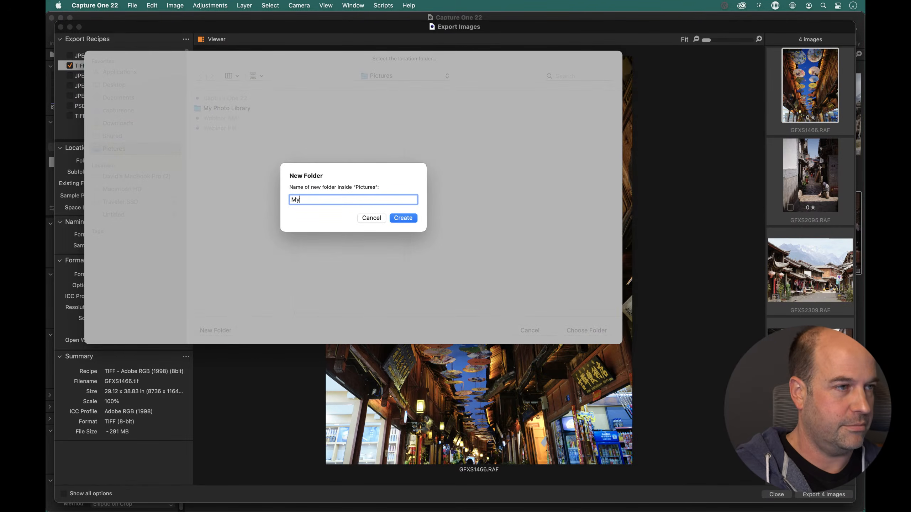
pyautogui.write('y Exports')
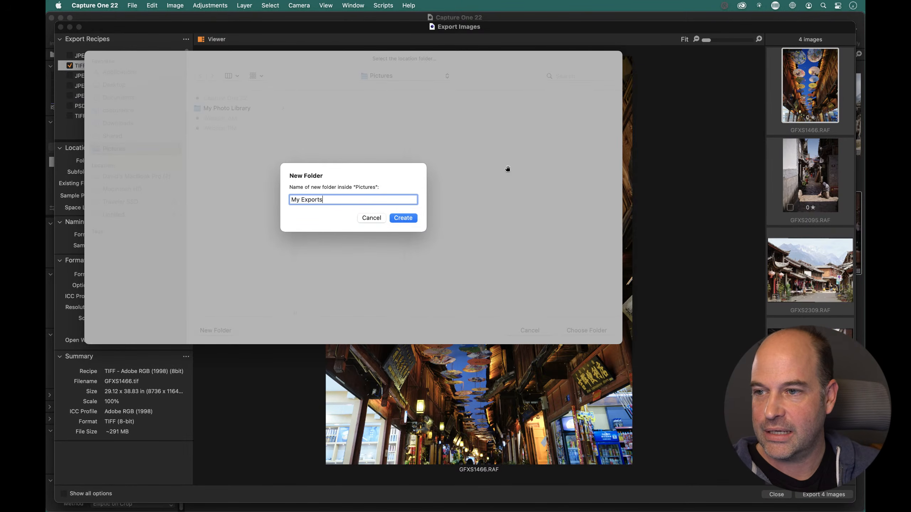
pyautogui.click(393, 219)
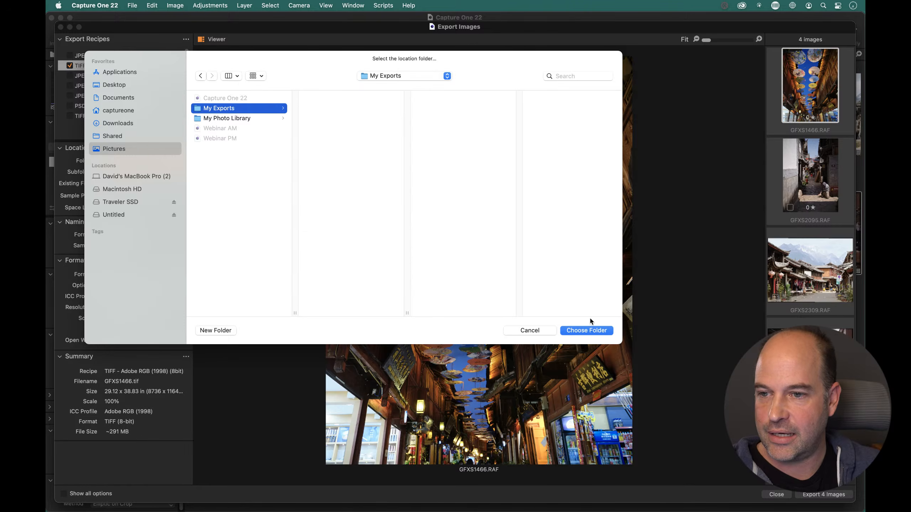
pyautogui.click(586, 331)
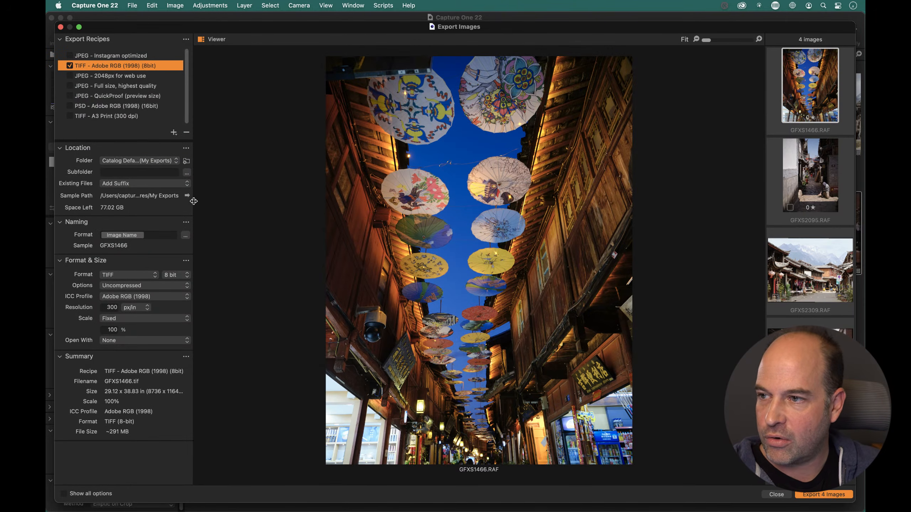
pyautogui.moveTo(193, 201); pyautogui.dragTo(229, 203)
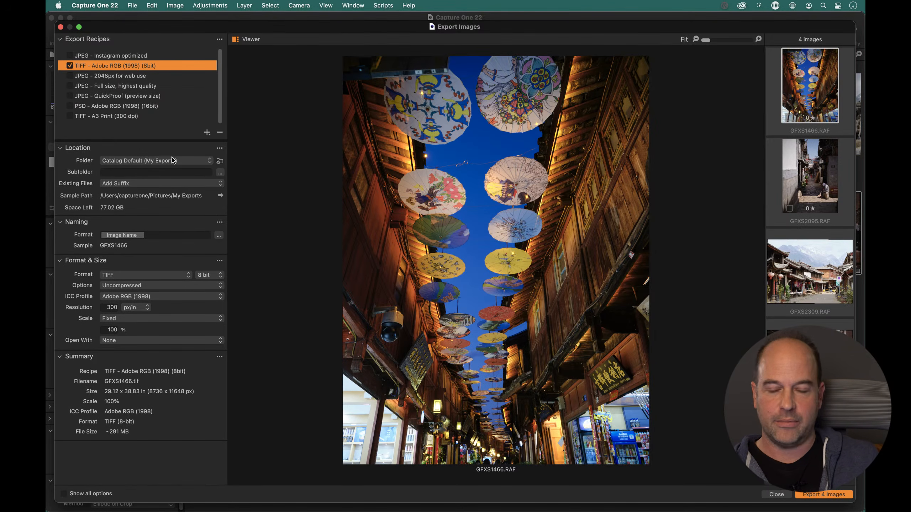
# - Examine the format and size settings of the JPEG, PSD and TIFF export recipes, and view the folder location options
pyautogui.click(124, 77)
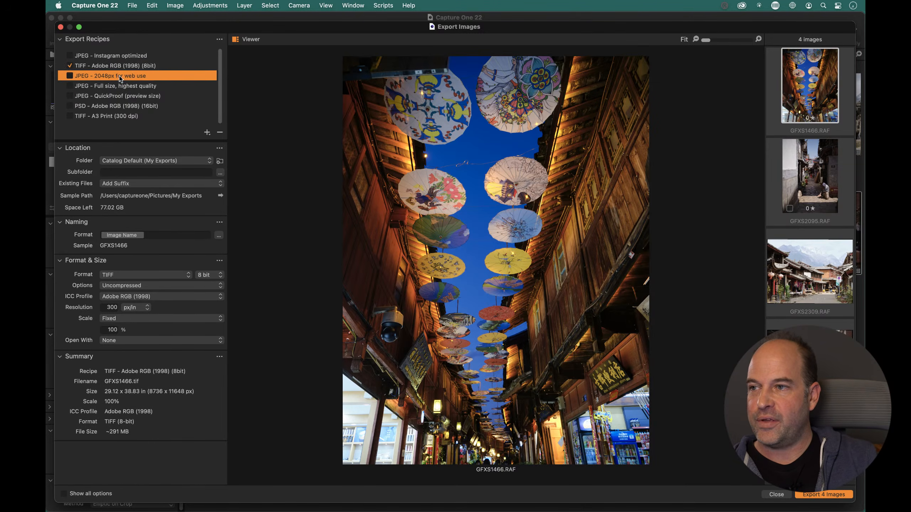
pyautogui.click(126, 90)
pyautogui.click(123, 96)
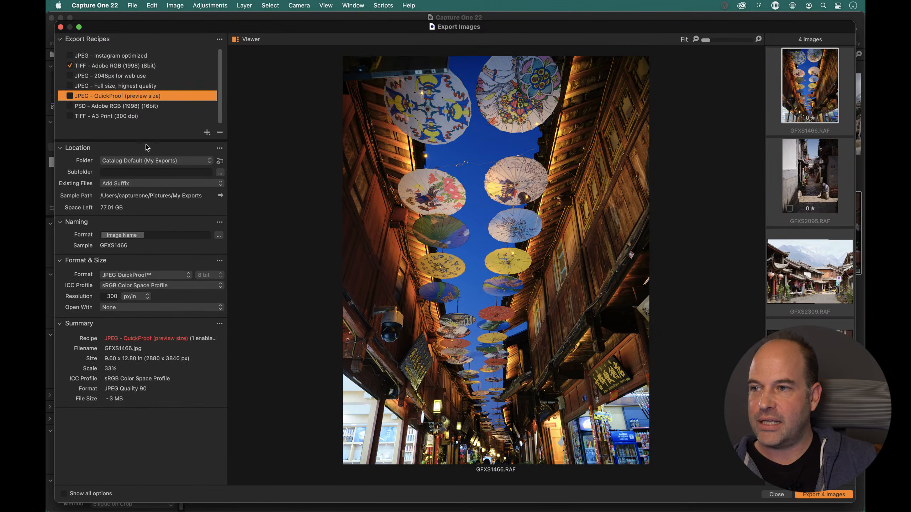
pyautogui.click(119, 105)
pyautogui.click(128, 116)
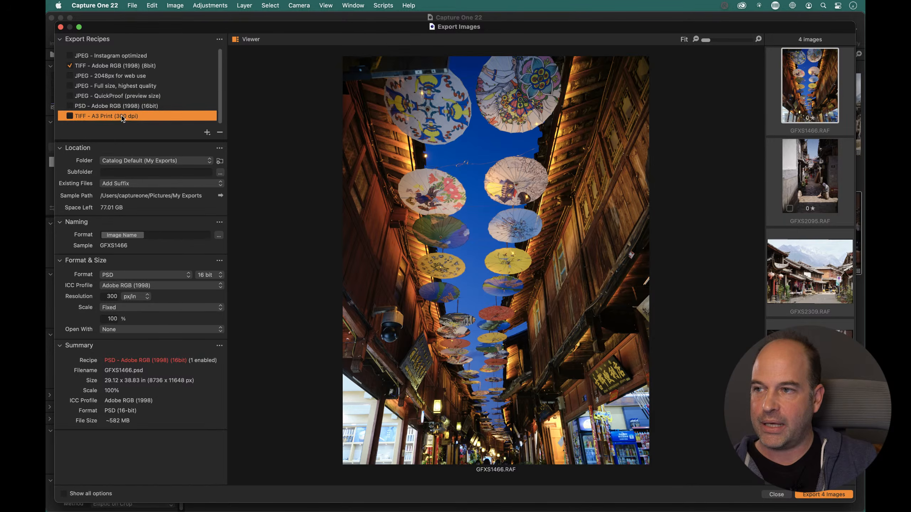
pyautogui.click(121, 66)
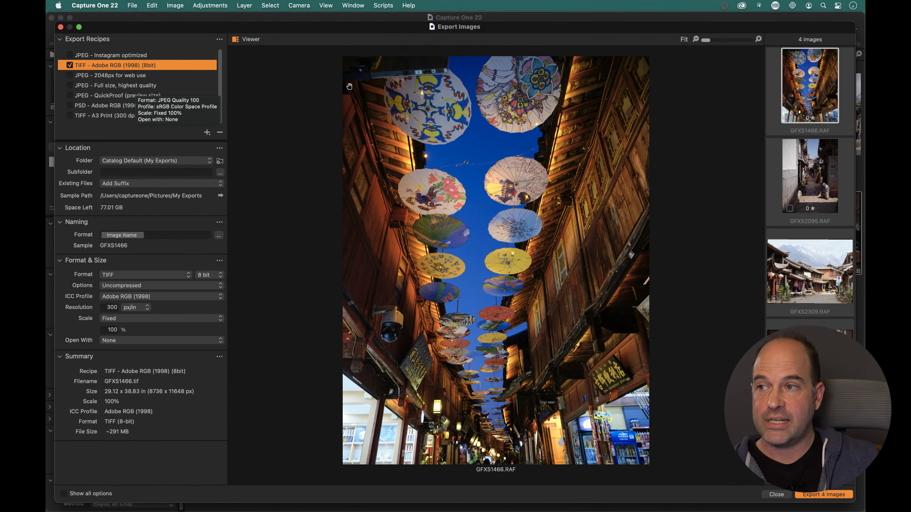
pyautogui.click(119, 76)
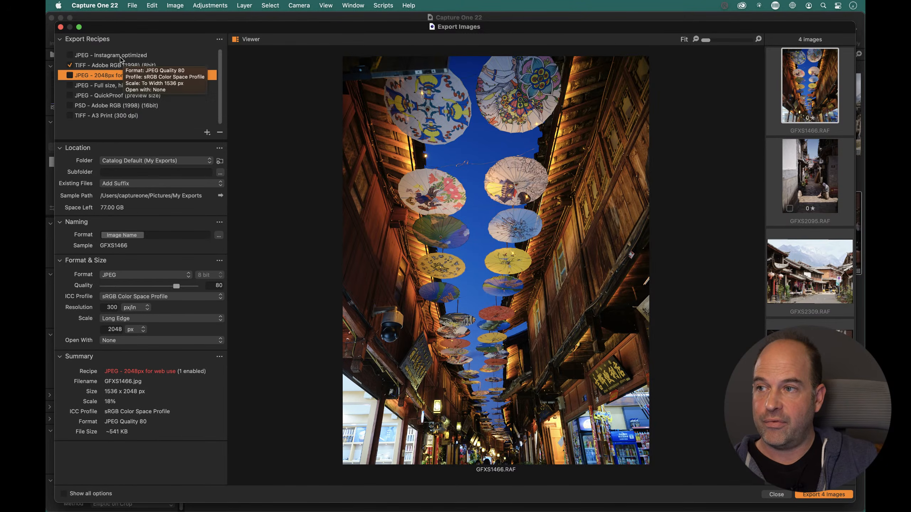
pyautogui.click(120, 56)
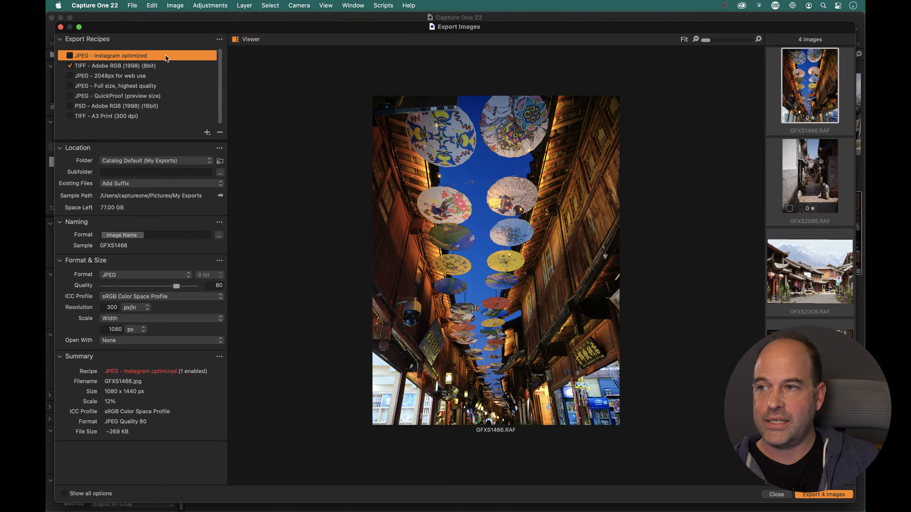
pyautogui.click(131, 161)
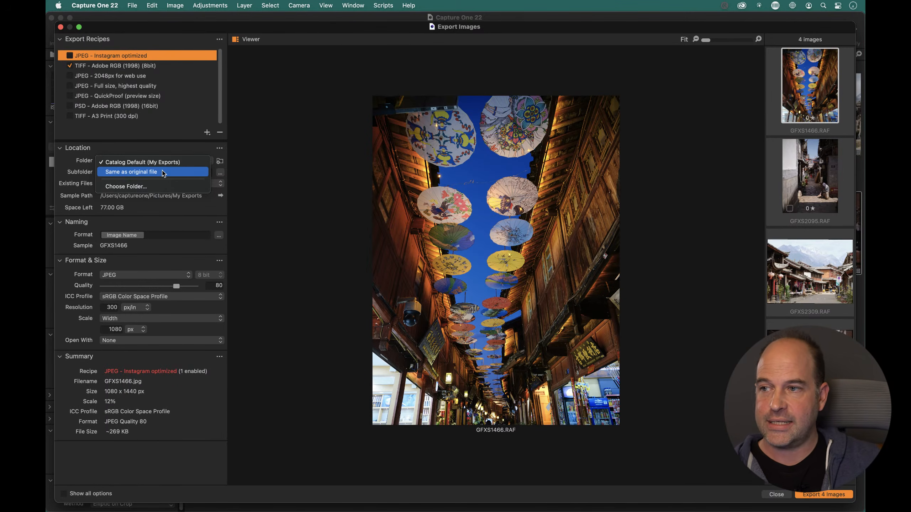
pyautogui.press('Escape')
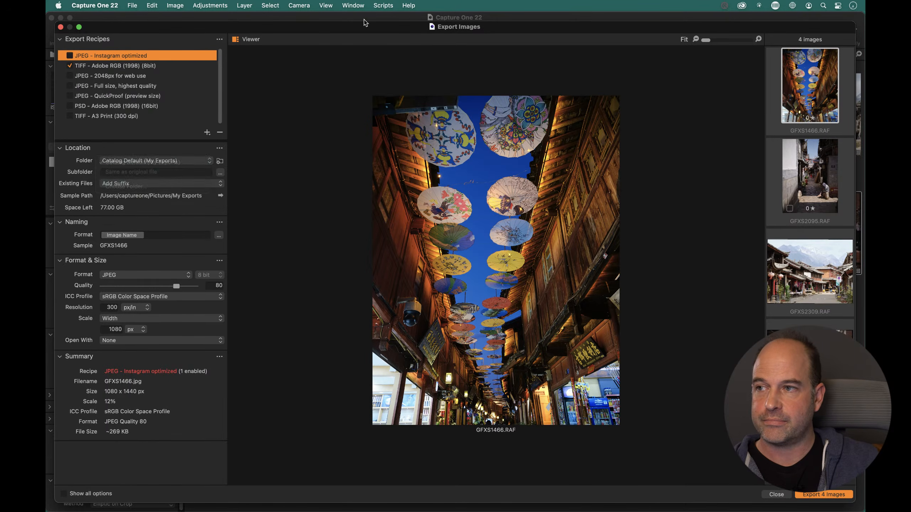
# - Return to the TIFF - Adobe RGB (1998) (8bit) recipe and export the four selected photos
pyautogui.click(115, 68)
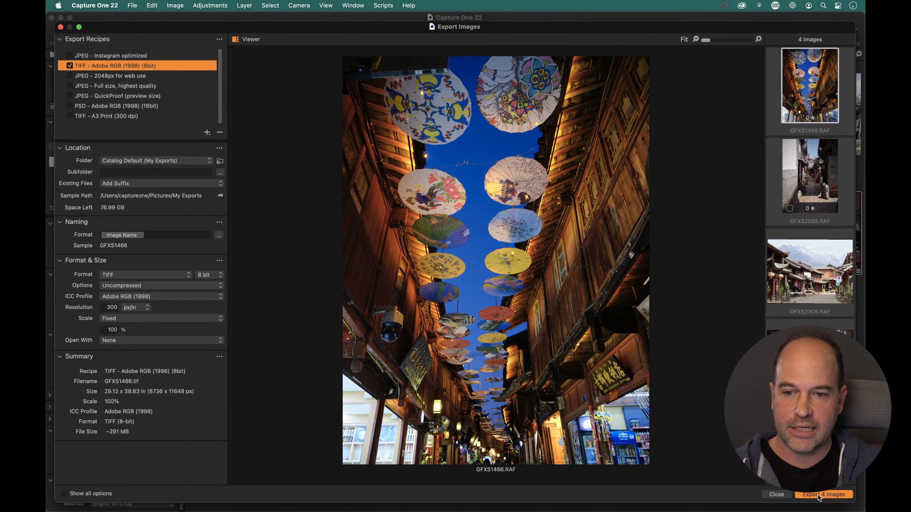
pyautogui.press('Escape')
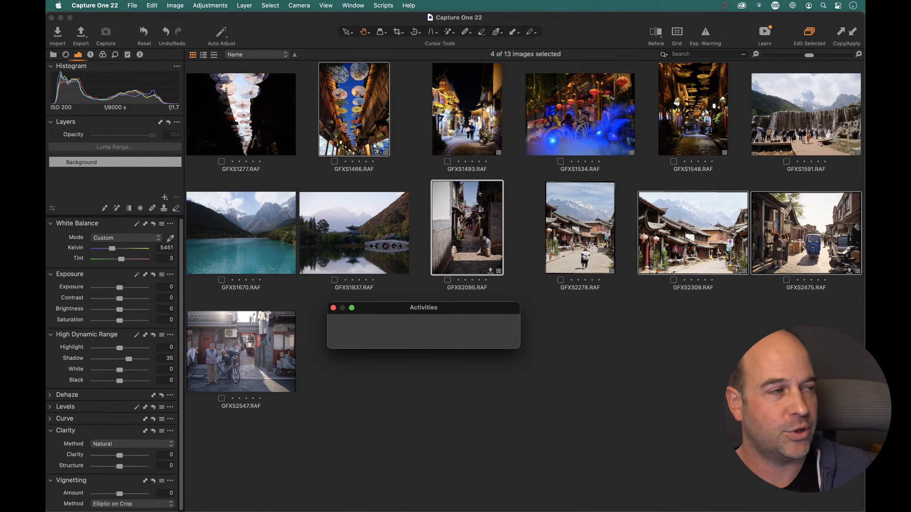
# - Switch to Finder, show the My Exports folder in a new window, and select all the exported TIFF files
pyautogui.press('super+shift+r')
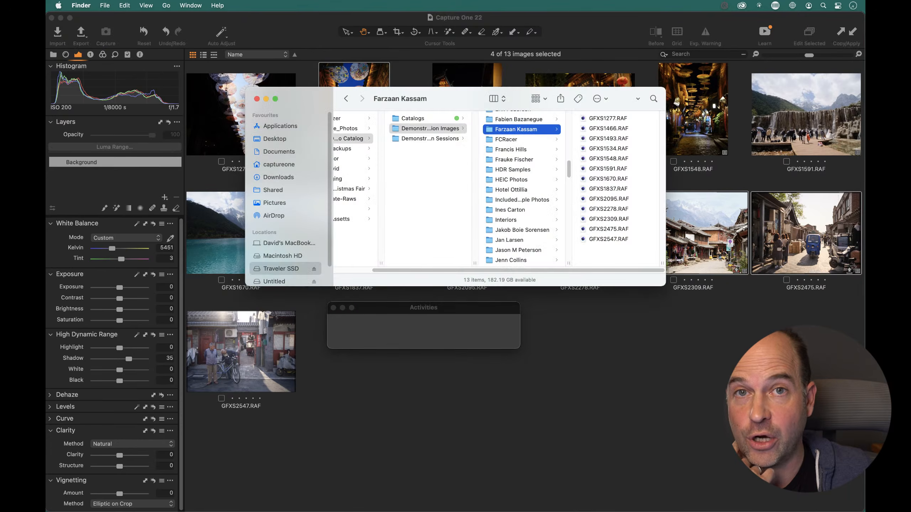
pyautogui.press('super+n')
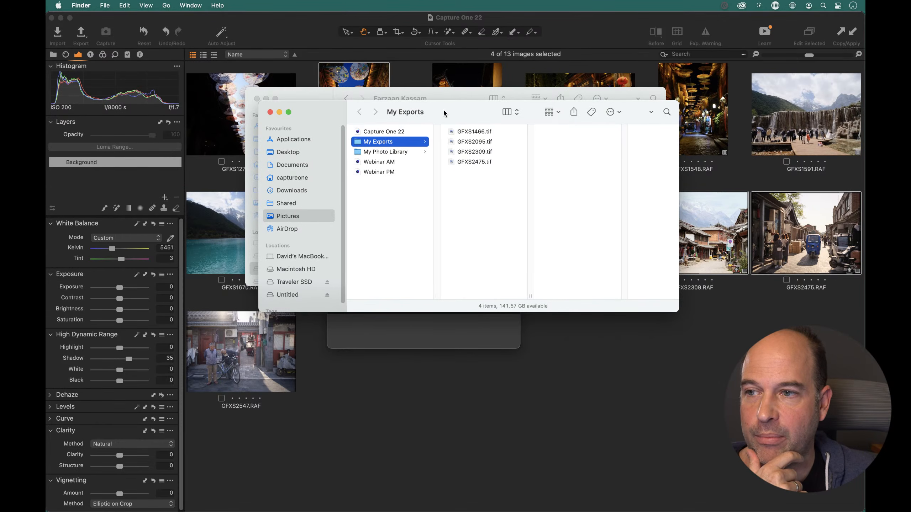
pyautogui.click(473, 163)
pyautogui.press('super+a')
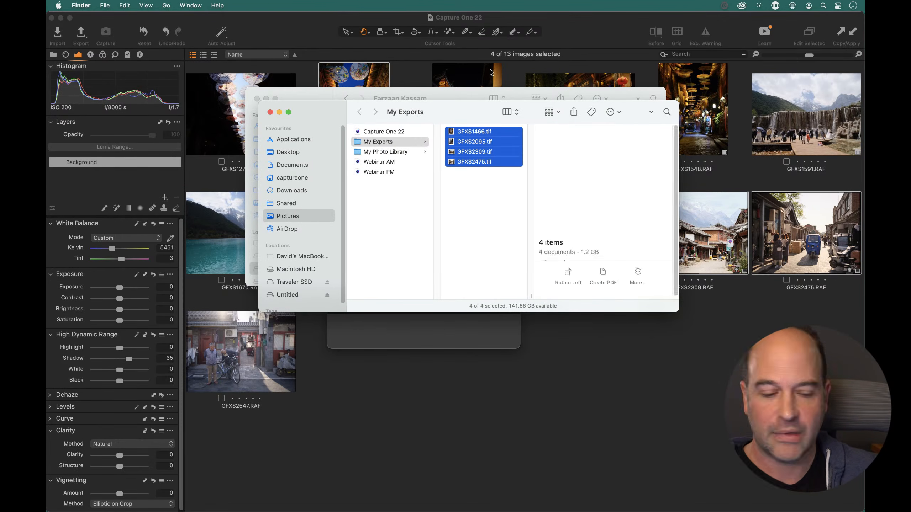
# - Delete the four selected TIFF files from the My Exports folder and return to Capture One
pyautogui.press('super+BackSpace')
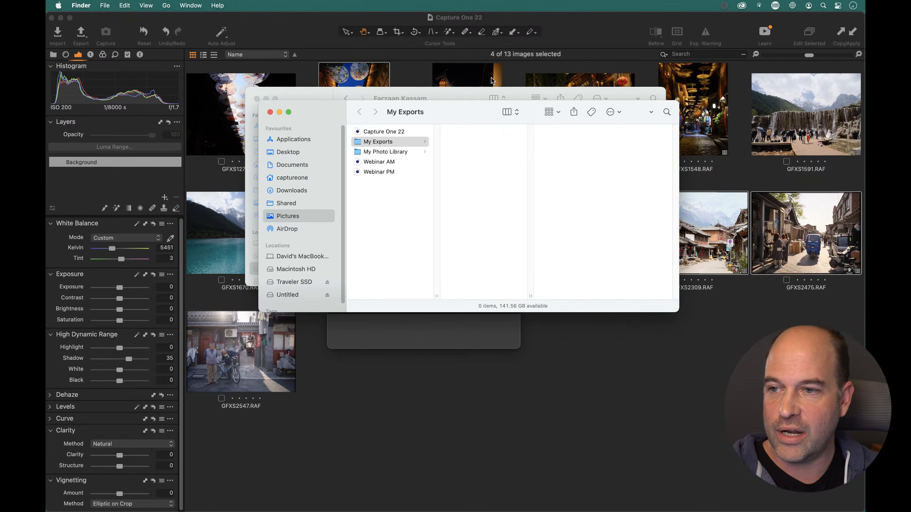
pyautogui.click(436, 386)
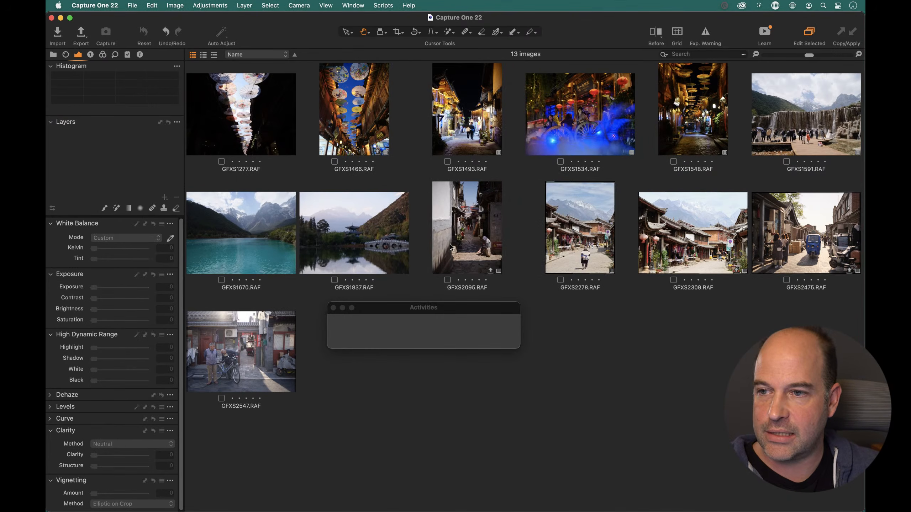
# - Select the photos GFXS2095, GFXS1466, GFXS2278 and GFXS2309 and open the export window for them
pyautogui.click(458, 231)
pyautogui.keyDown('super'); pyautogui.click(379, 111); pyautogui.keyUp('super')
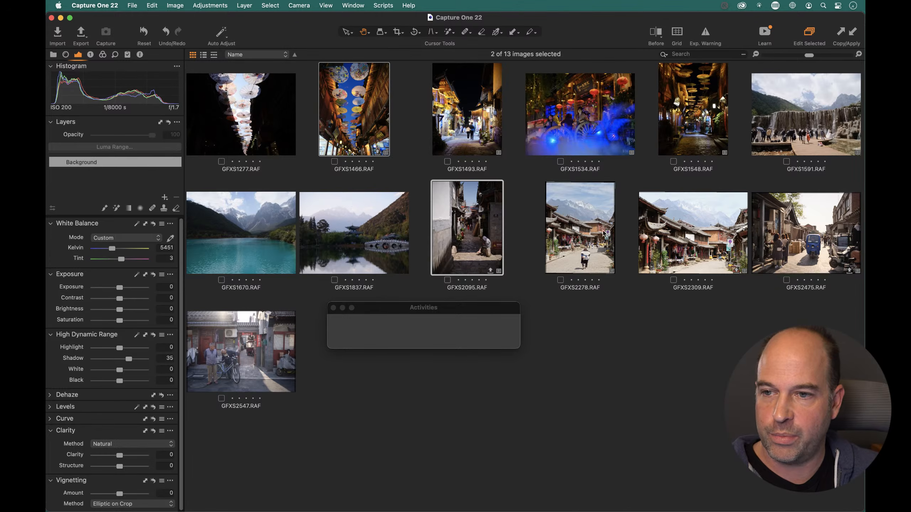
pyautogui.keyDown('super'); pyautogui.click(609, 233); pyautogui.keyUp('super')
pyautogui.keyDown('super'); pyautogui.click(681, 240); pyautogui.keyUp('super')
pyautogui.click(80, 32)
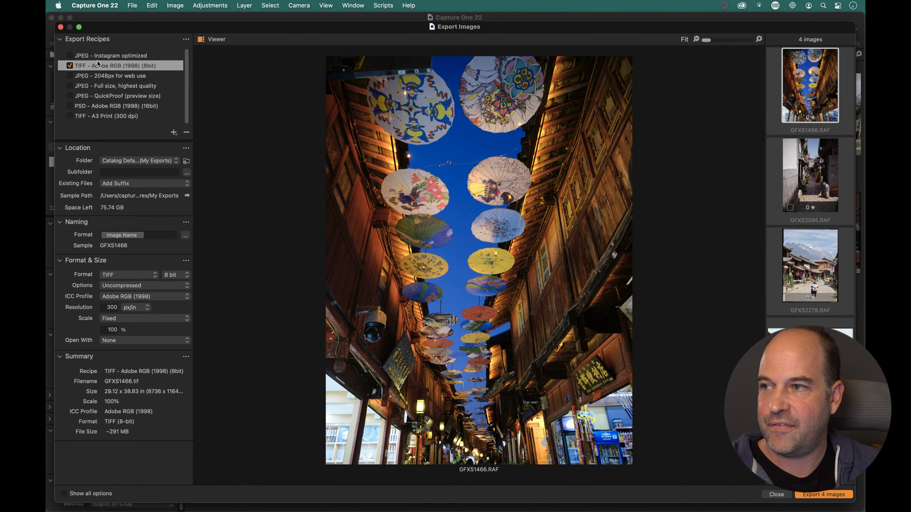
# - Enable the JPEG - Instagram optimized recipe alongside TIFF - Adobe RGB (1998) (8bit) and compare the two recipe previews
pyautogui.click(103, 58)
pyautogui.click(70, 56)
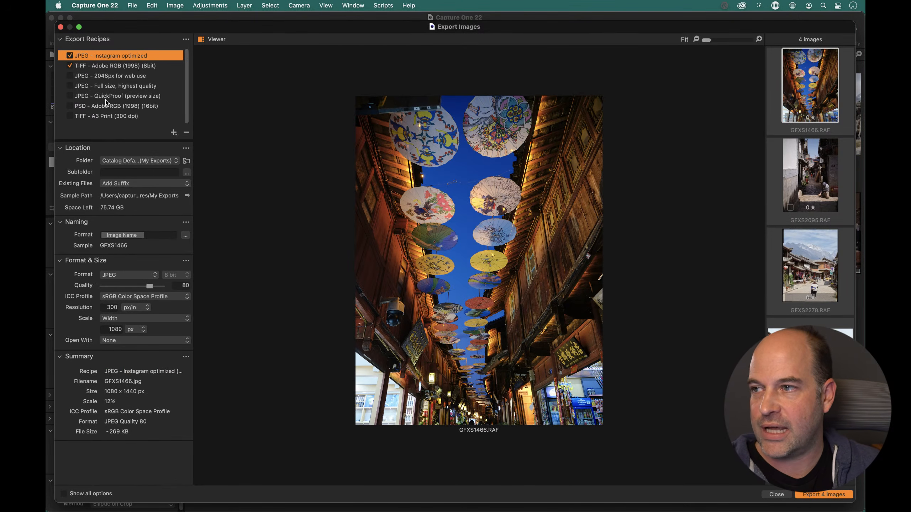
pyautogui.click(107, 66)
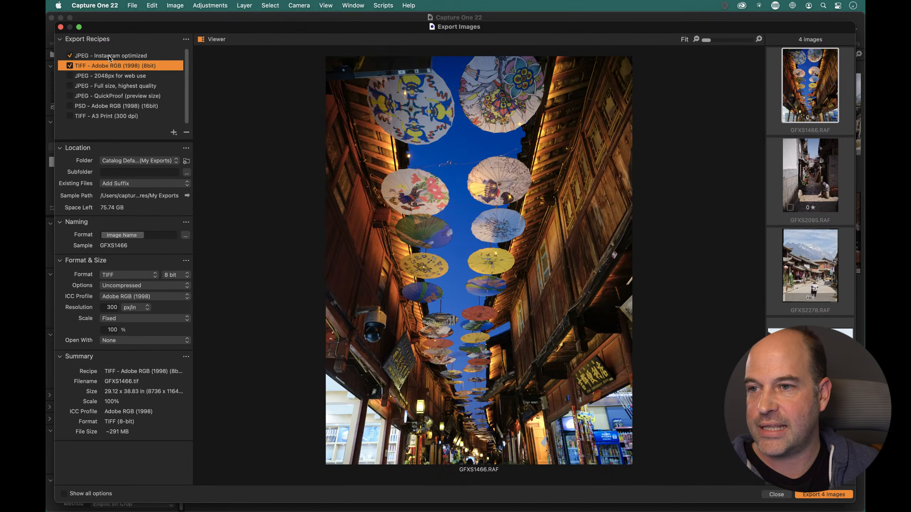
pyautogui.click(109, 58)
pyautogui.click(109, 67)
pyautogui.click(111, 58)
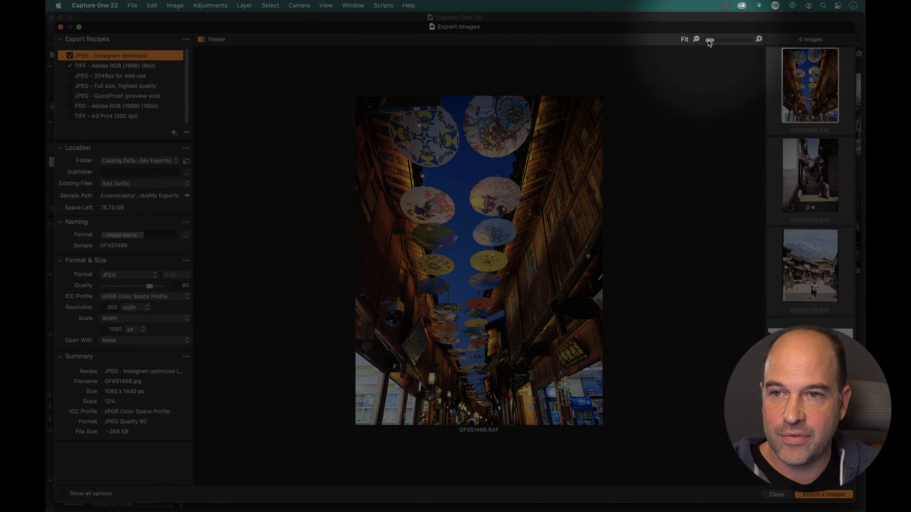
# - Zoom the export preview to 200% and compare the detail of the JPEG - Instagram optimized and TIFF - Adobe RGB (1998) (8bit) recipes
pyautogui.moveTo(705, 40); pyautogui.dragTo(725, 44)
pyautogui.click(697, 40)
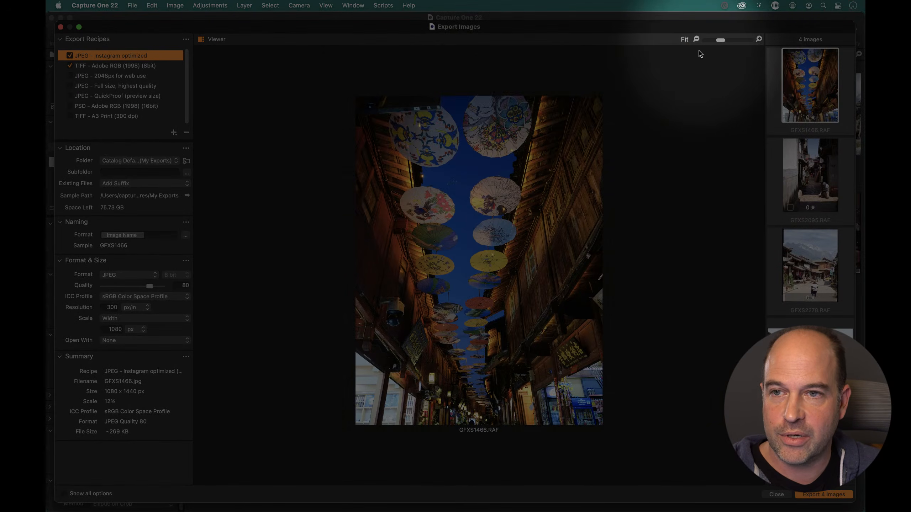
pyautogui.click(759, 39)
pyautogui.moveTo(726, 40)
pyautogui.mouseDown()
pyautogui.moveTo(719, 38)
pyautogui.moveTo(734, 39)
pyautogui.moveTo(720, 40)
pyautogui.mouseUp()
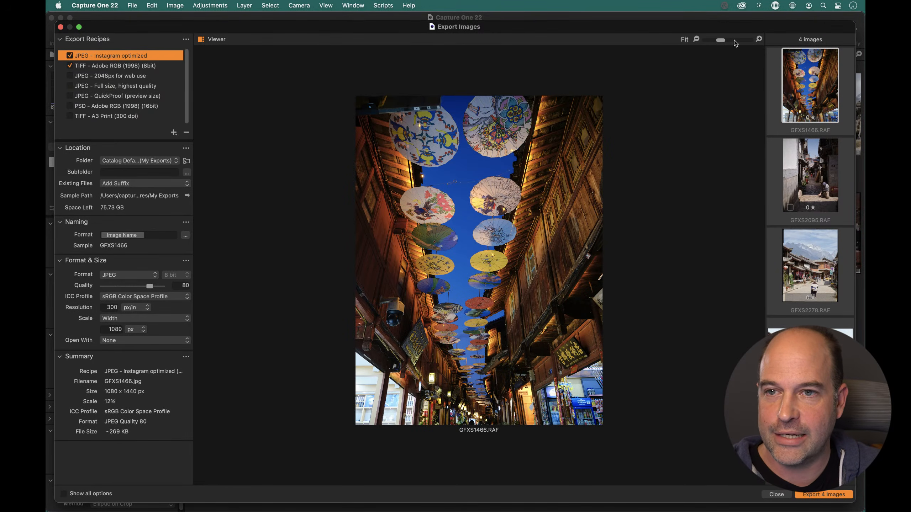
pyautogui.moveTo(725, 40); pyautogui.dragTo(727, 40)
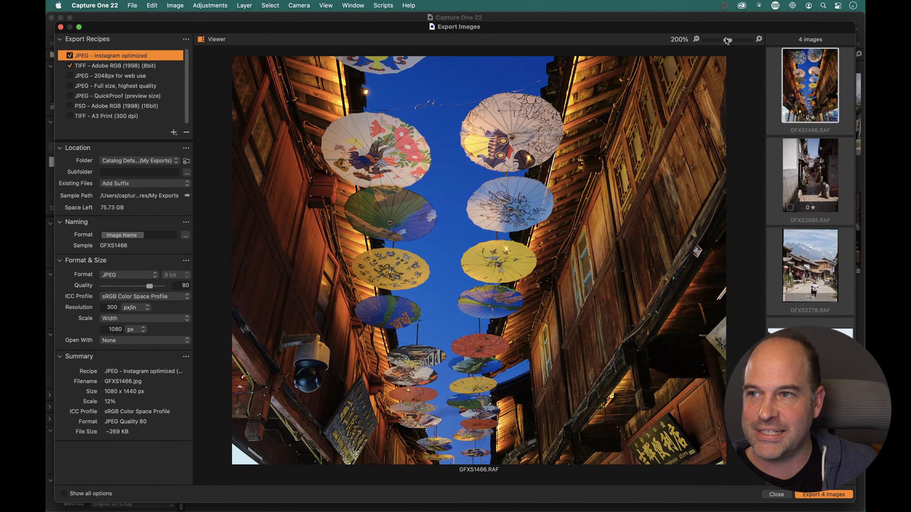
pyautogui.click(717, 114)
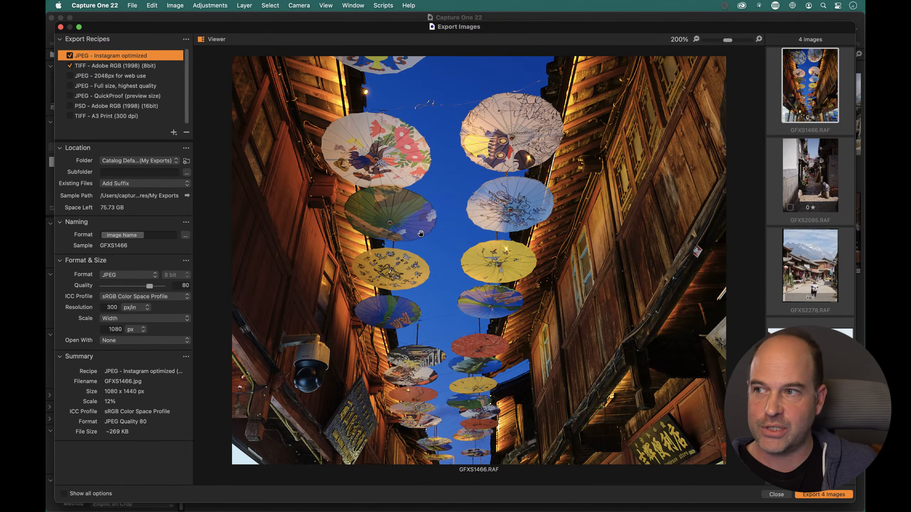
pyautogui.click(109, 64)
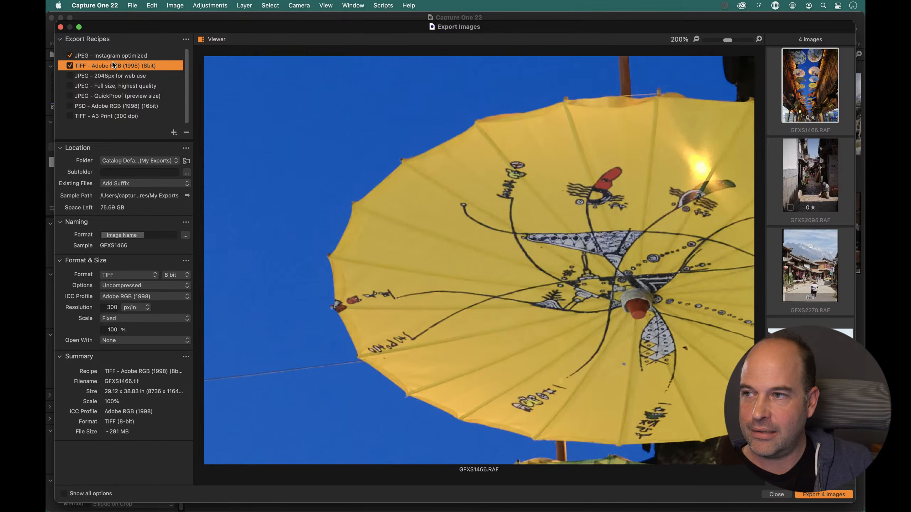
pyautogui.click(111, 57)
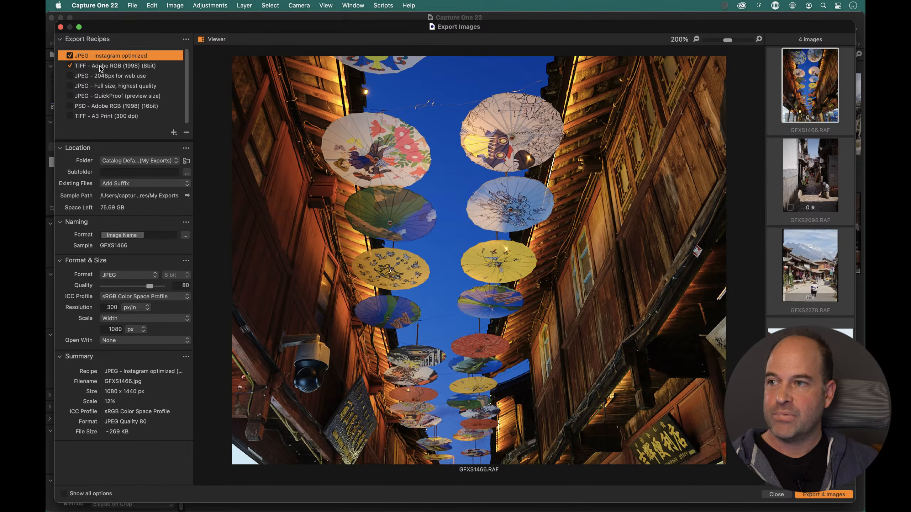
# - Check the My Exports destination folder in Finder, return to Capture One, and export the four photos with both enabled recipes
pyautogui.click(69, 55)
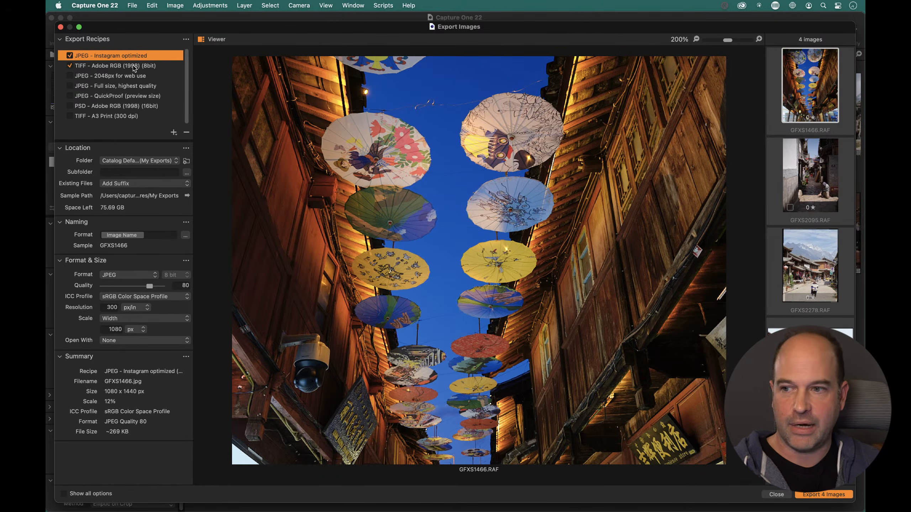
pyautogui.click(187, 195)
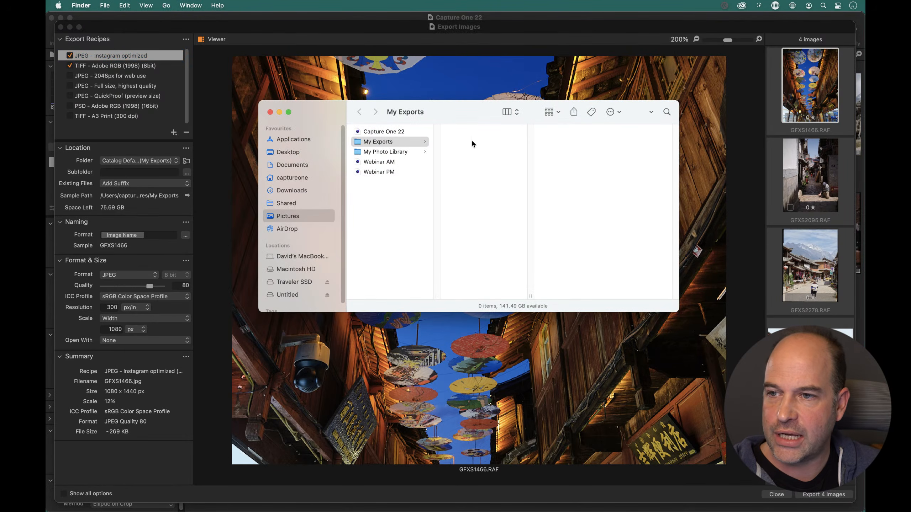
pyautogui.press('super+Tab')
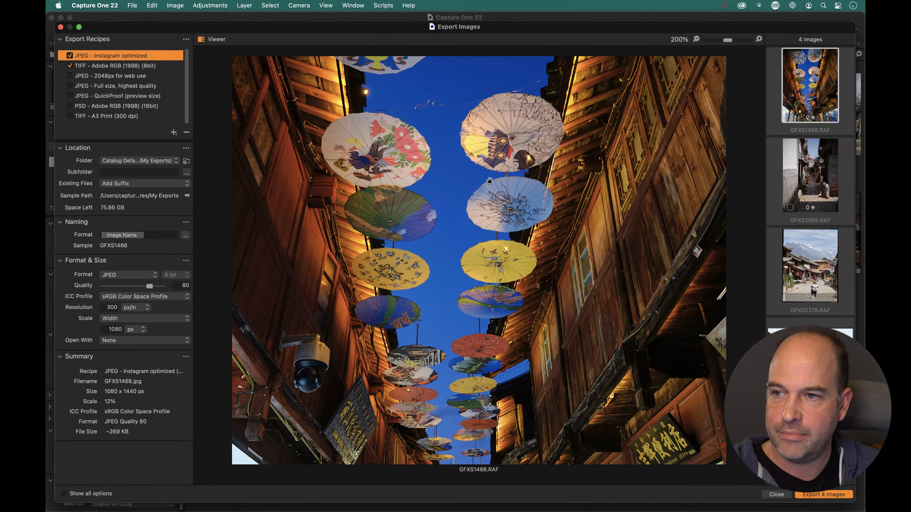
pyautogui.click(813, 495)
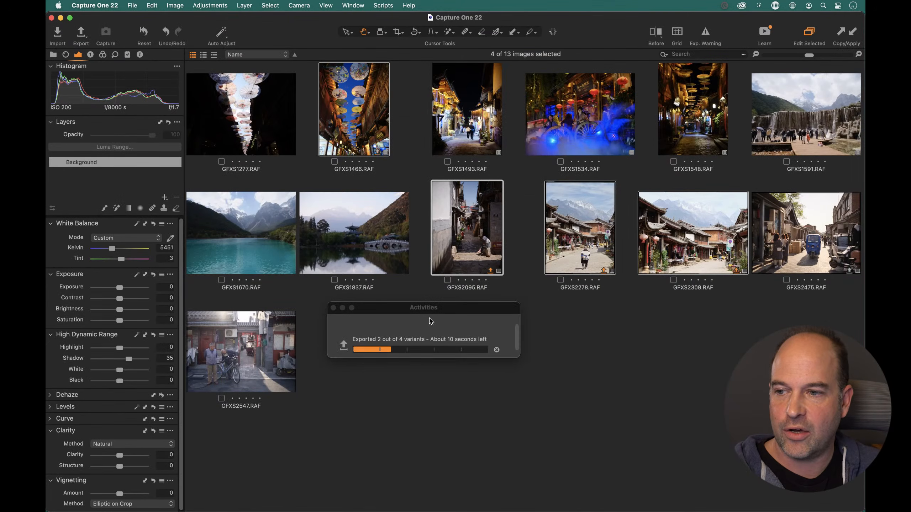
# - Switch to Finder, delete all the exported JPEG and TIFF files from My Exports, and return to Capture One
pyautogui.press('super+Tab')
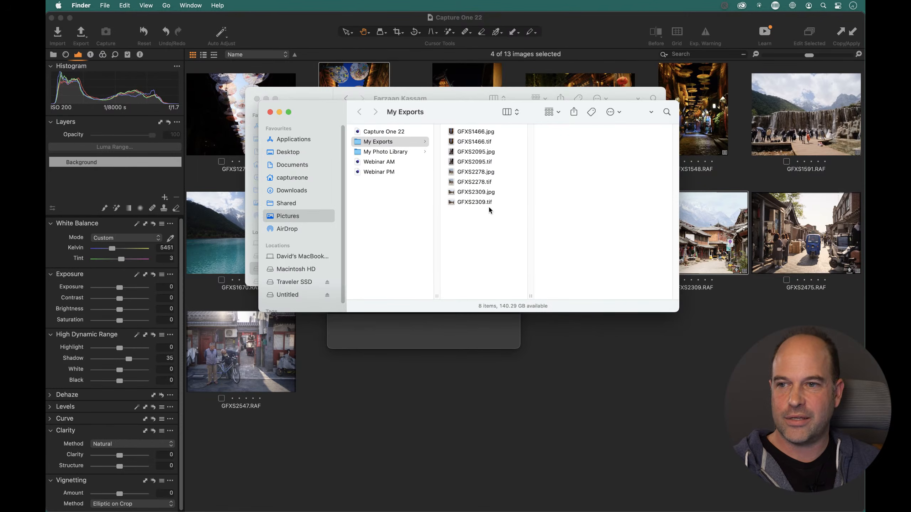
pyautogui.moveTo(478, 219); pyautogui.dragTo(460, 112)
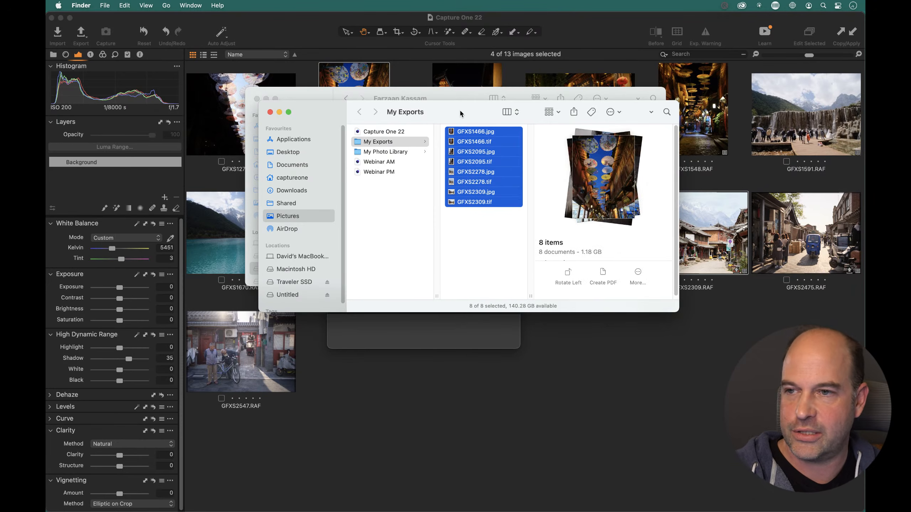
pyautogui.press('super+BackSpace')
pyautogui.click(566, 394)
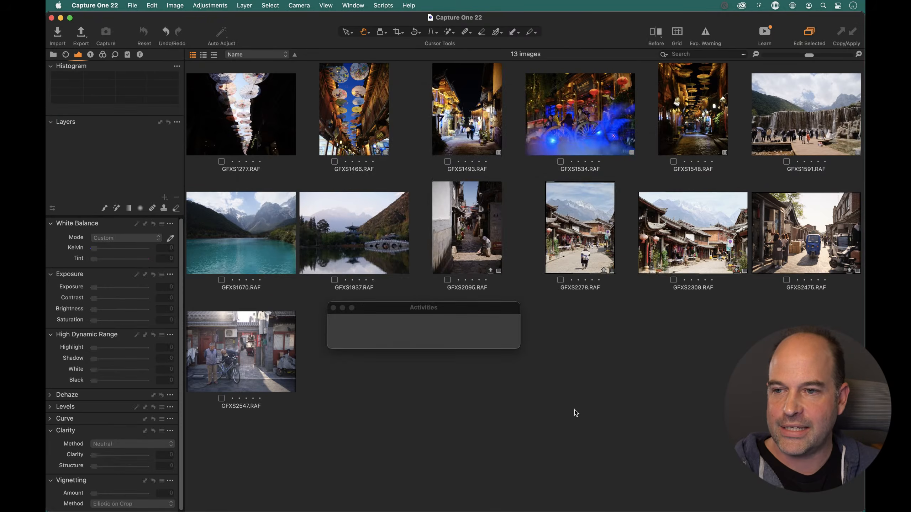
# - Reselect the photos GFXS2095, GFXS2278, GFXS2309 and GFXS1466 and reopen the export window
pyautogui.click(477, 247)
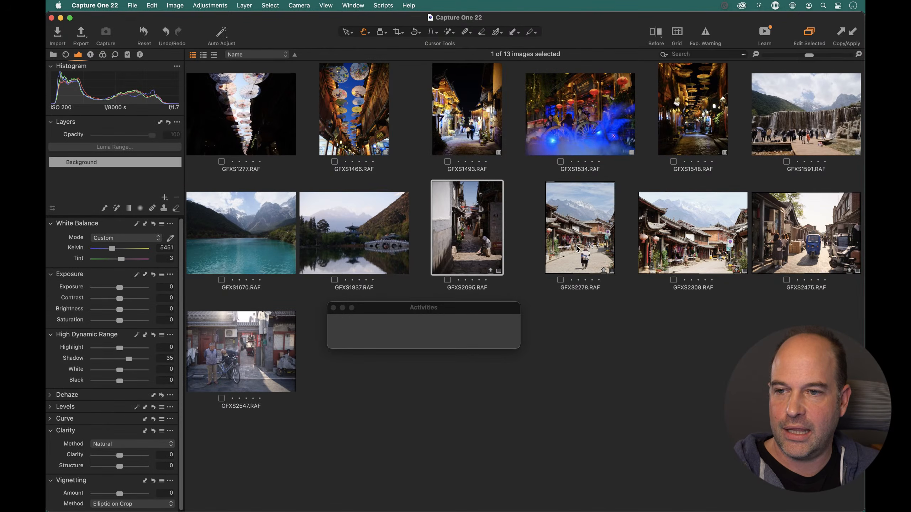
pyautogui.keyDown('super'); pyautogui.click(579, 248); pyautogui.keyUp('super')
pyautogui.keyDown('super'); pyautogui.click(658, 243); pyautogui.keyUp('super')
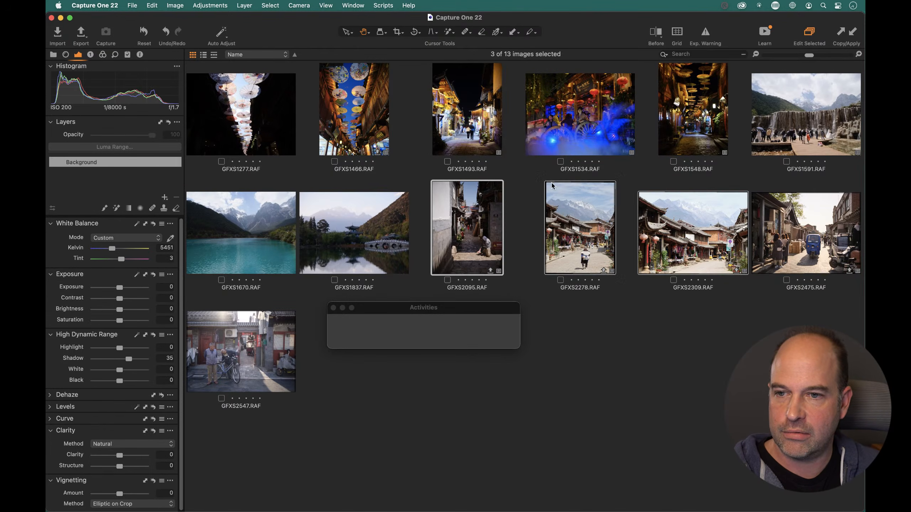
pyautogui.keyDown('super'); pyautogui.click(361, 104); pyautogui.keyUp('super')
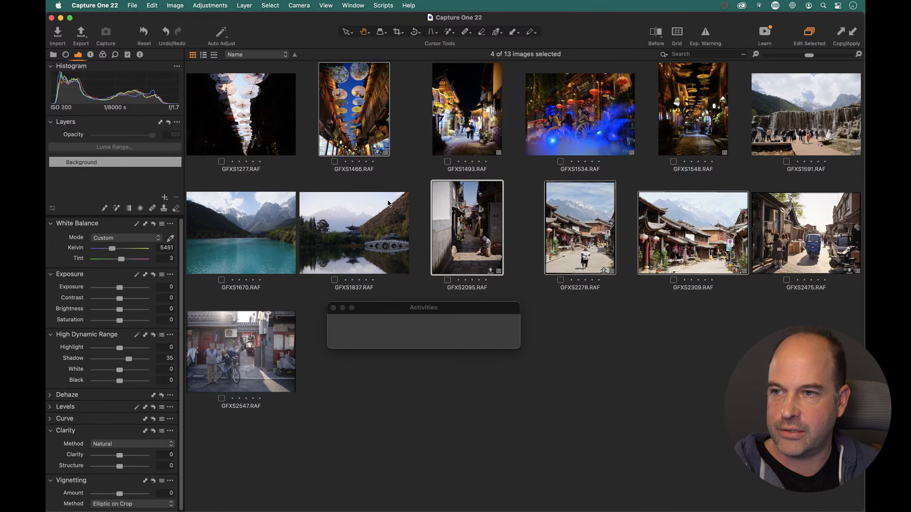
pyautogui.click(81, 33)
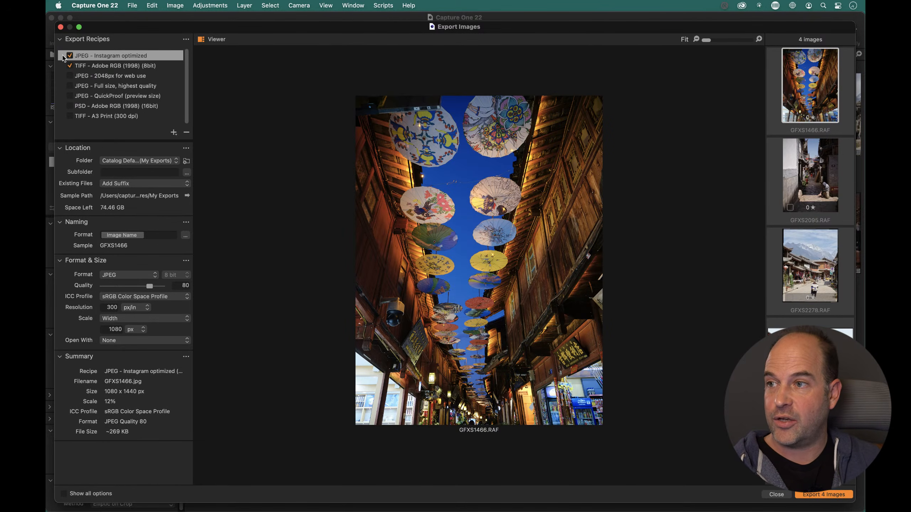
# - Set the subfolder of the JPEG - Instagram optimized recipe to the Recipe Name token
pyautogui.click(120, 56)
pyautogui.click(124, 173)
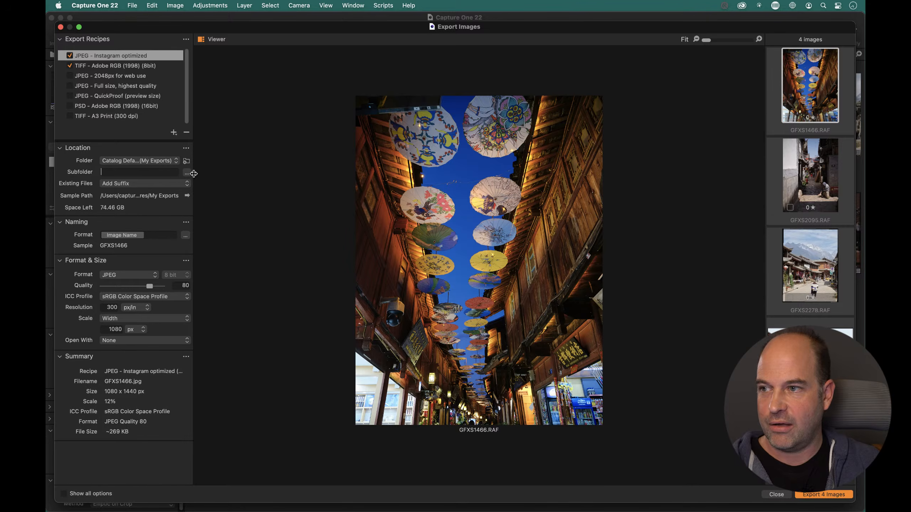
pyautogui.click(187, 174)
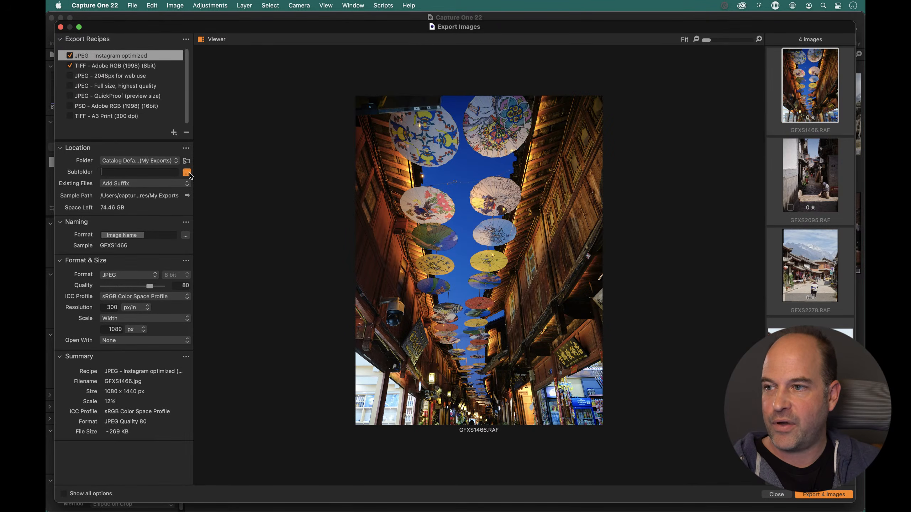
pyautogui.moveTo(561, 219); pyautogui.dragTo(562, 349)
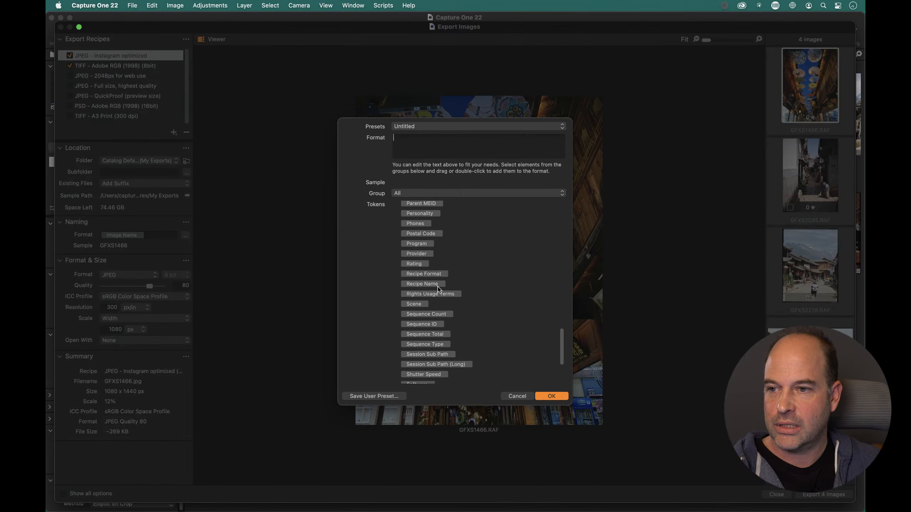
pyautogui.moveTo(429, 286); pyautogui.dragTo(427, 147)
pyautogui.click(550, 395)
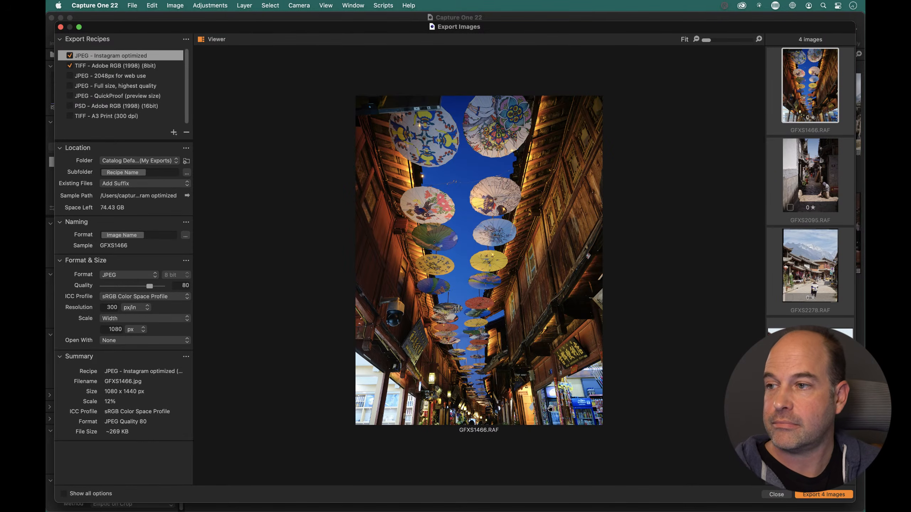
# - Set the subfolder of the TIFF - Adobe RGB (1998) (8bit) recipe to the Recipe Name token as well
pyautogui.click(115, 67)
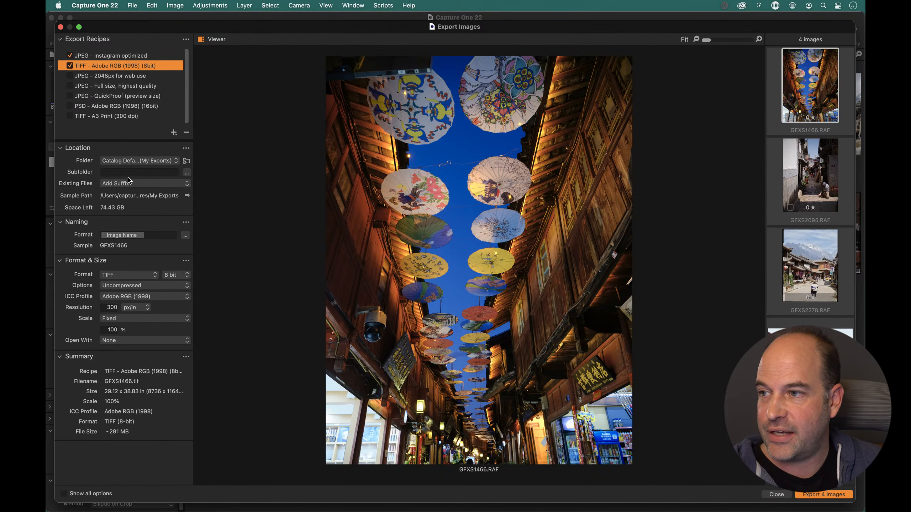
pyautogui.click(118, 172)
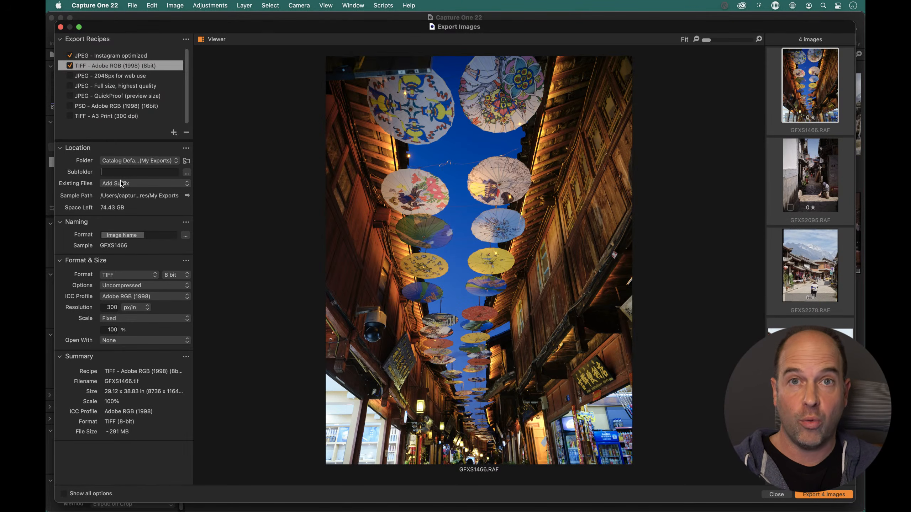
pyautogui.write('rec')
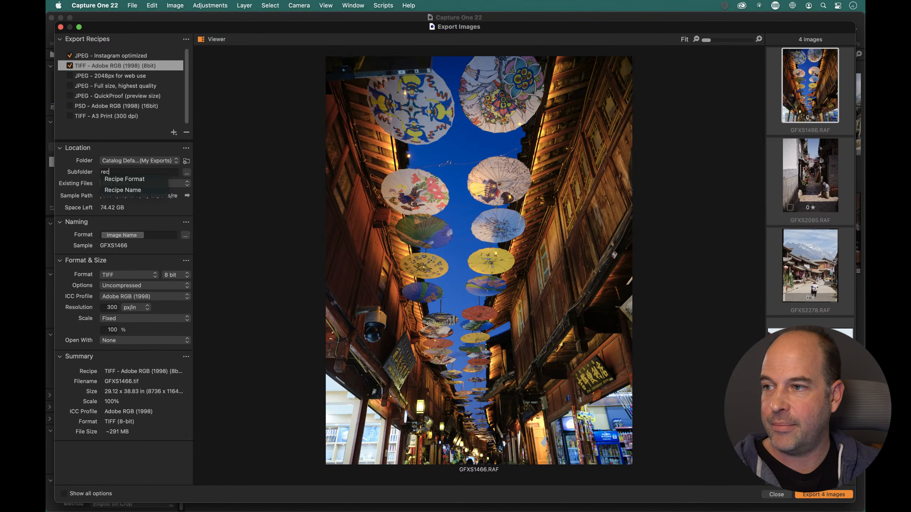
pyautogui.press('Down')
pyautogui.press('Down')
pyautogui.press('Return')
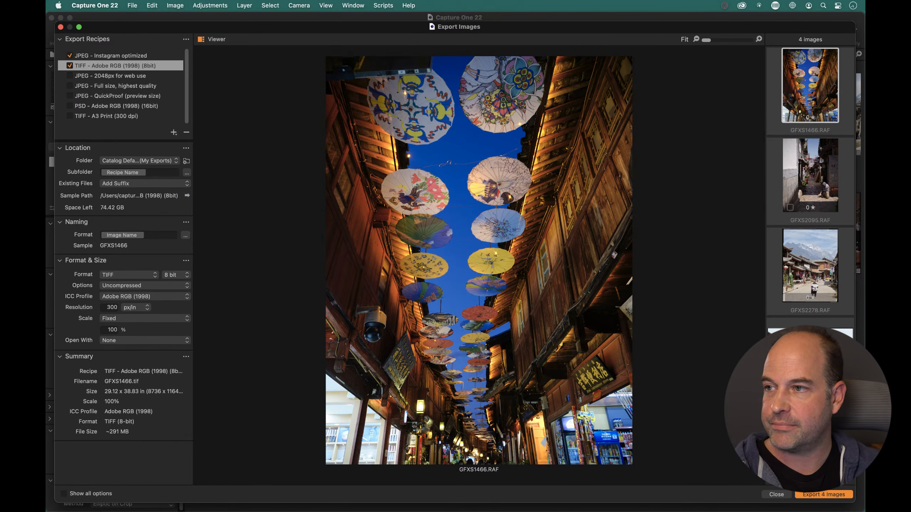
# - Check the subfolder settings of both enabled recipes and export the four photos
pyautogui.click(122, 57)
pyautogui.click(120, 67)
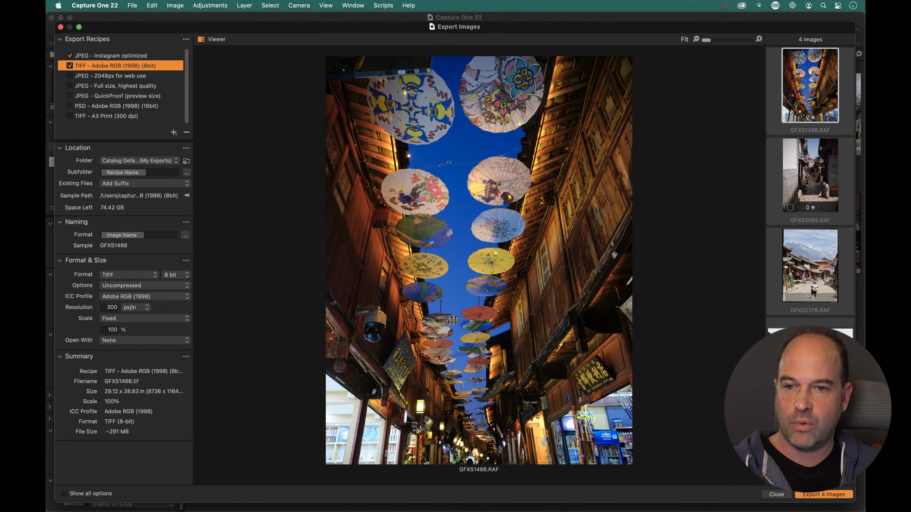
pyautogui.click(804, 496)
# - Switch to Finder, open the JPEG - Instagram optimized subfolder in My Exports, and widen the column to show full folder names
pyautogui.press('super+Tab')
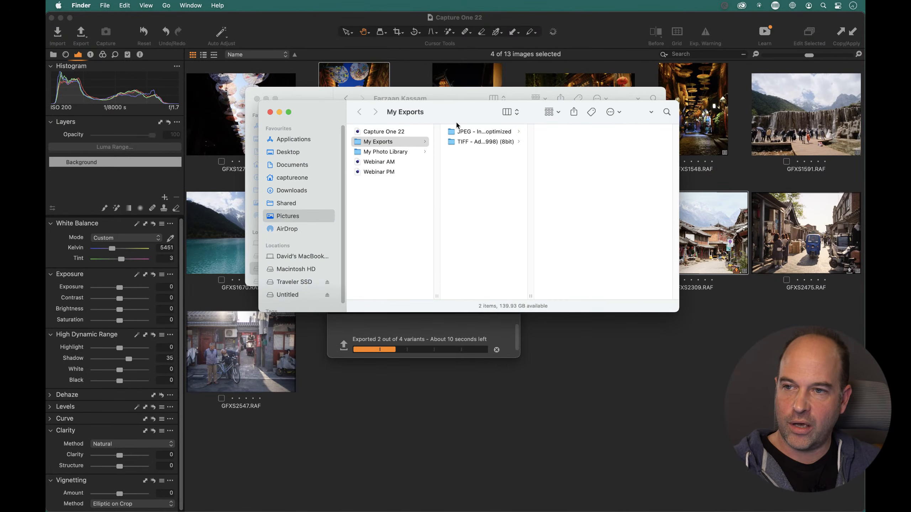
pyautogui.click(519, 131)
pyautogui.moveTo(530, 296); pyautogui.dragTo(596, 295)
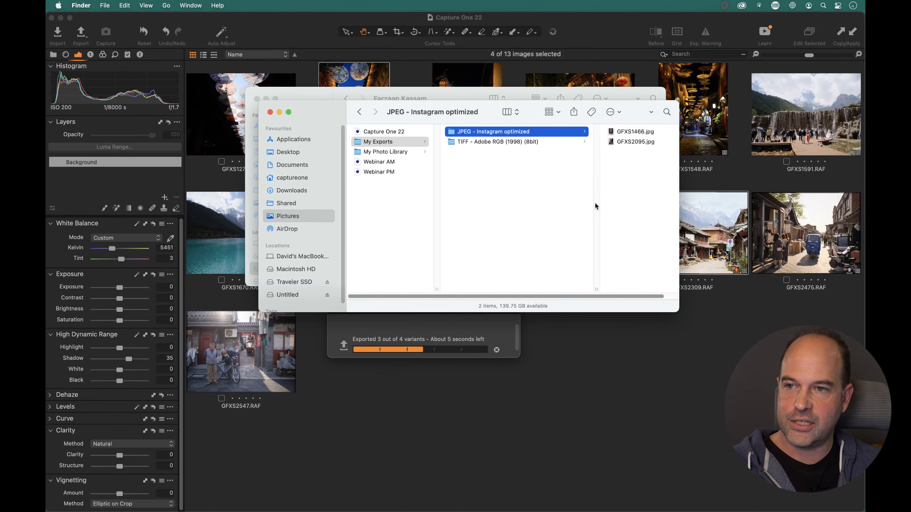
# - Open the TIFF - Adobe RGB (1998) (8bit) subfolder to check its exported files, and switch back to Capture One
pyautogui.click(486, 141)
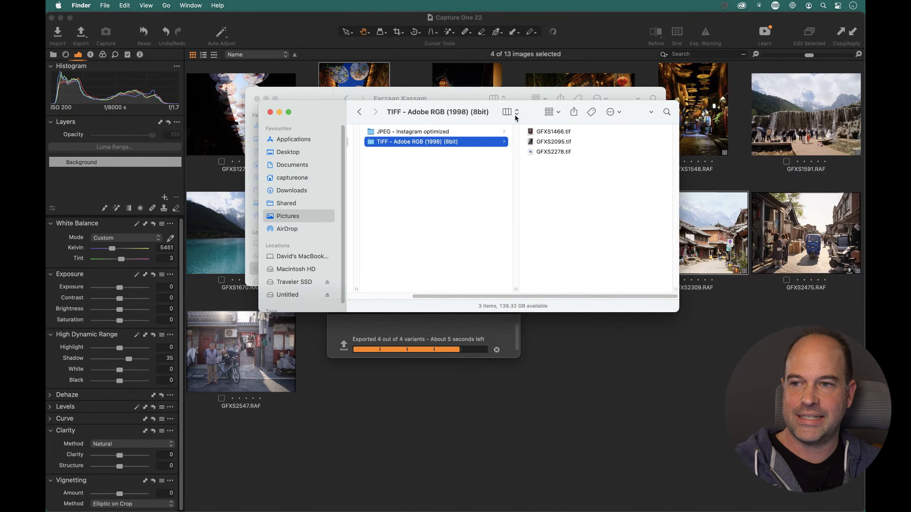
pyautogui.click(547, 344)
# - Select GFXS1466, GFXS2095, GFXS2278 and GFXS2309 and open their export settings with all options shown
pyautogui.click(366, 115)
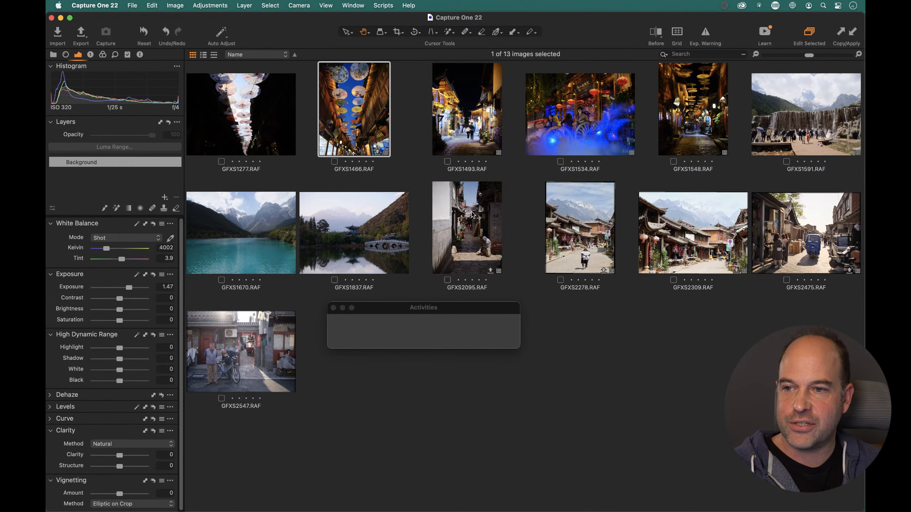
pyautogui.keyDown('super'); pyautogui.click(466, 229); pyautogui.keyUp('super')
pyautogui.keyDown('super'); pyautogui.click(578, 237); pyautogui.keyUp('super')
pyautogui.keyDown('super'); pyautogui.click(692, 233); pyautogui.keyUp('super')
pyautogui.click(81, 33)
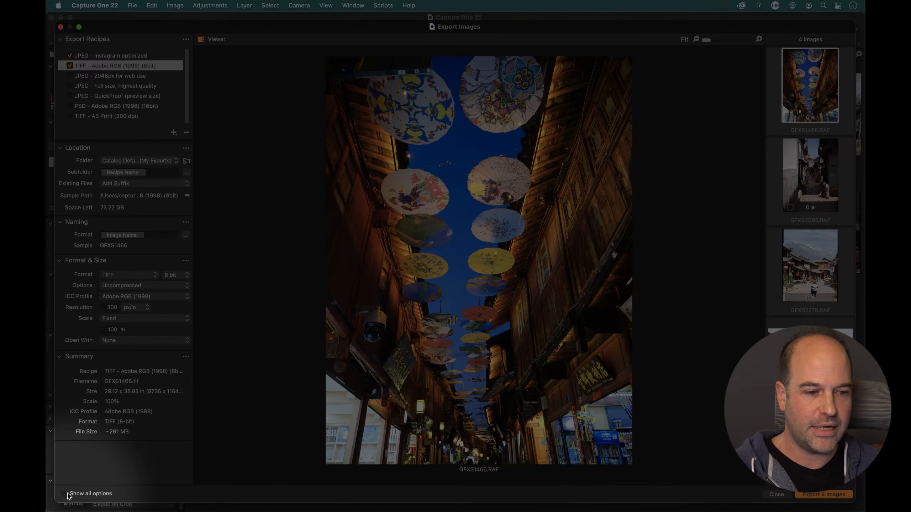
pyautogui.click(64, 494)
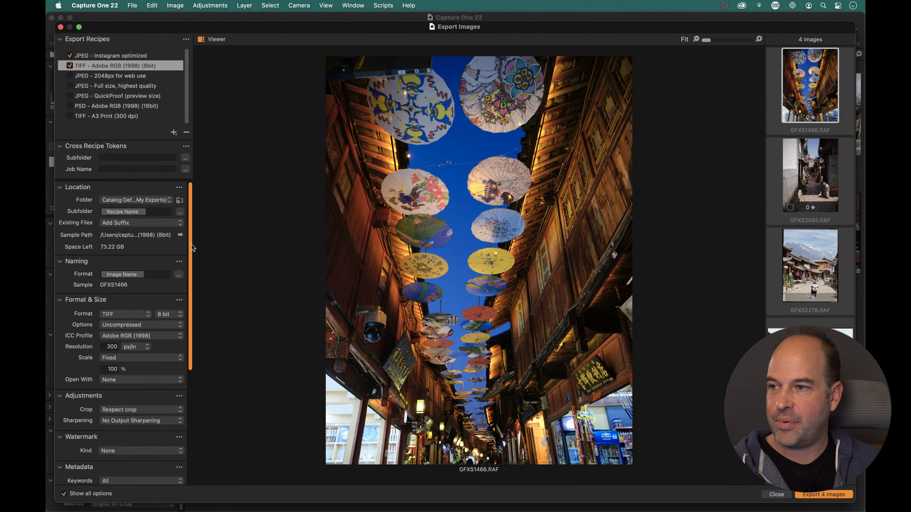
pyautogui.scroll(-6, 192, 254)
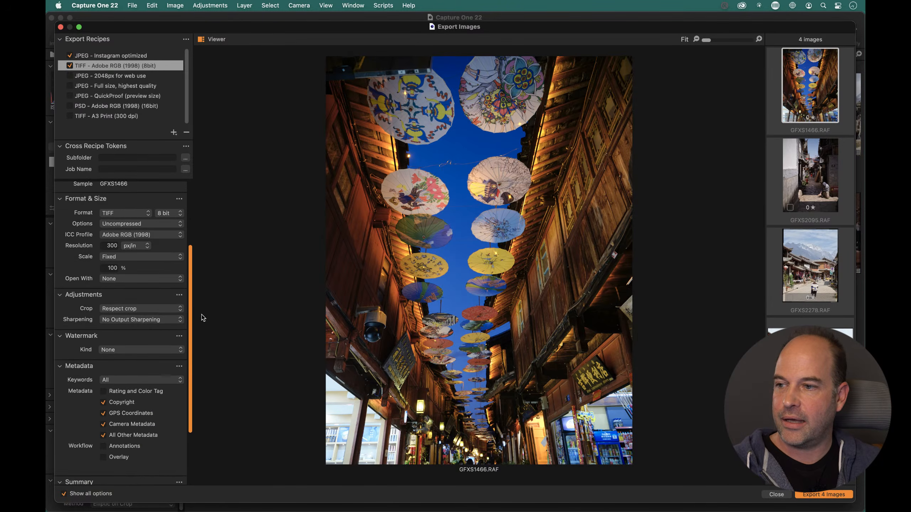
# - Set the output sharpening amount of the JPEG - Instagram optimized recipe to 328, judging it in the preview at 200%
pyautogui.click(92, 55)
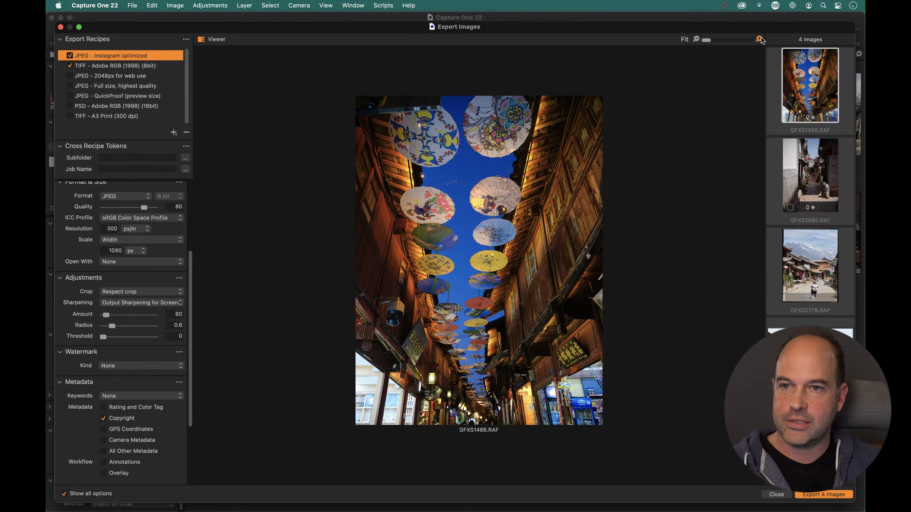
pyautogui.click(759, 39)
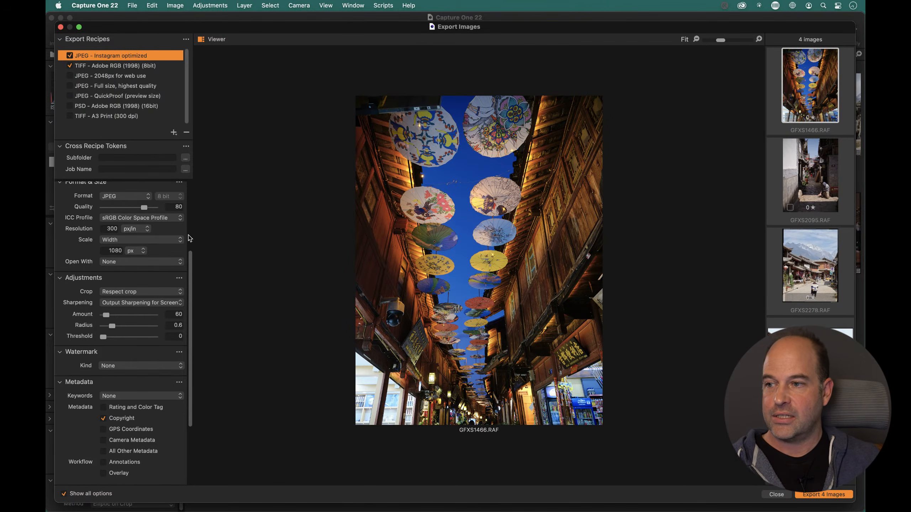
pyautogui.moveTo(106, 314); pyautogui.dragTo(129, 322)
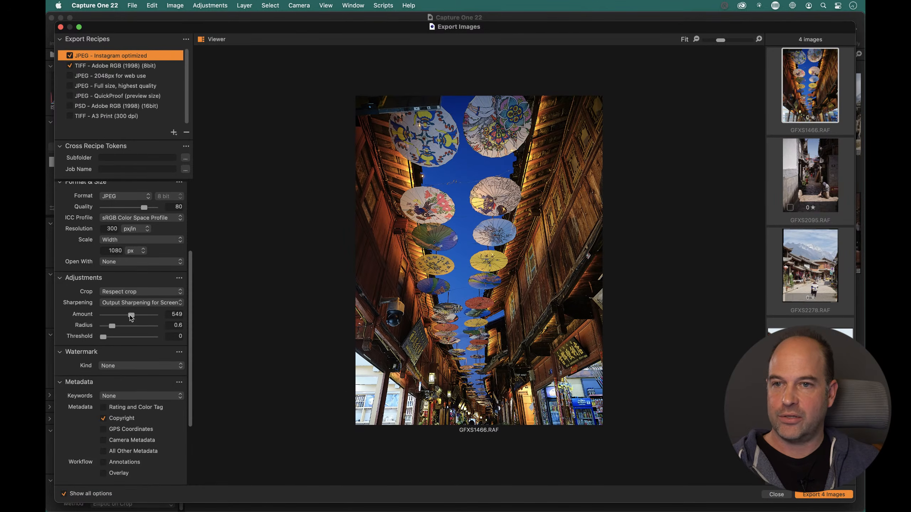
pyautogui.click(758, 38)
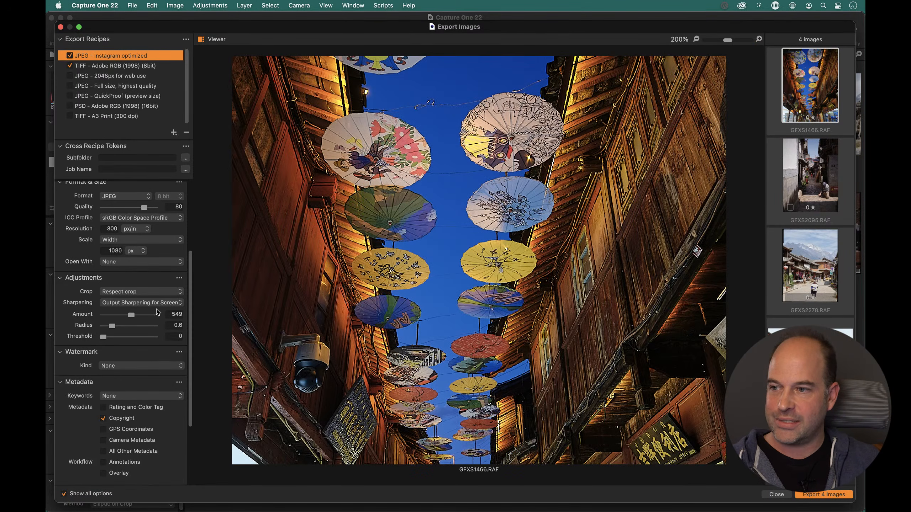
pyautogui.moveTo(131, 316)
pyautogui.mouseDown()
pyautogui.moveTo(107, 317)
pyautogui.moveTo(166, 321)
pyautogui.moveTo(103, 325)
pyautogui.moveTo(120, 321)
pyautogui.mouseUp()
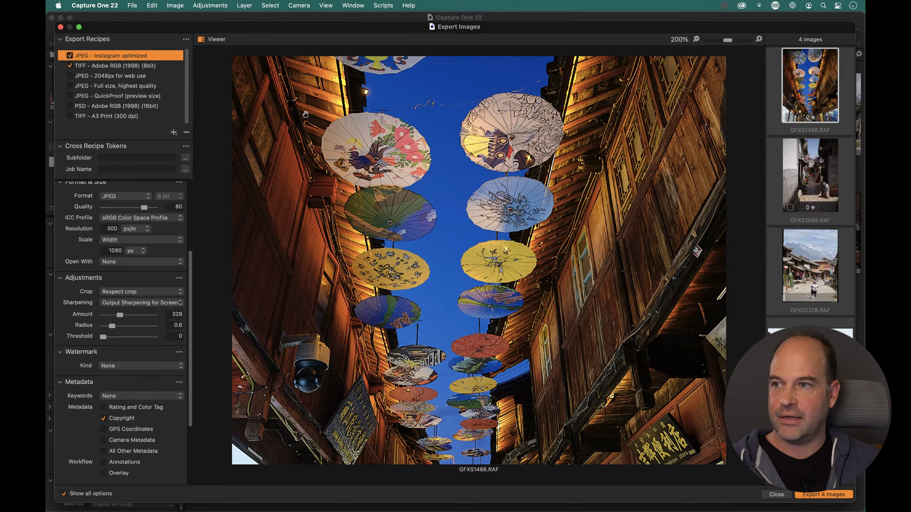
# - Review the TIFF recipe's sharpening, watermark and metadata options, fit the preview, and close the export and Activities windows
pyautogui.click(127, 66)
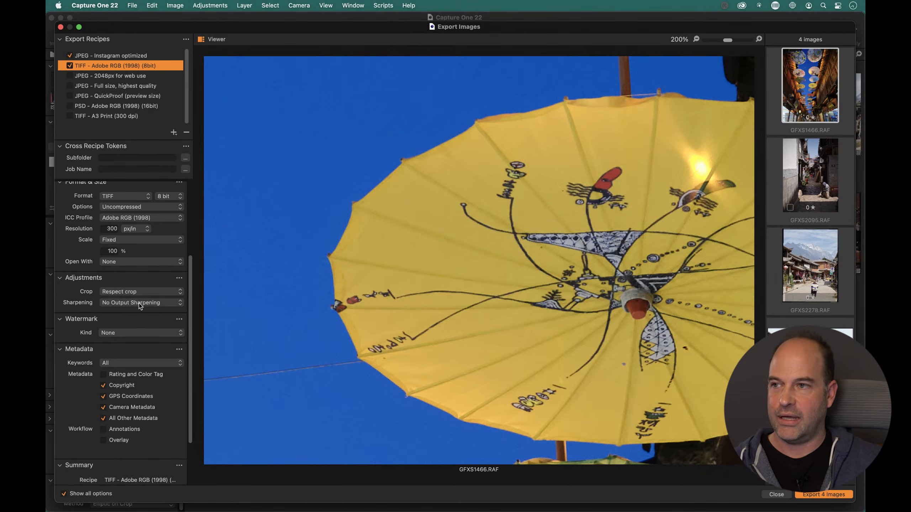
pyautogui.scroll(-4, 118, 347)
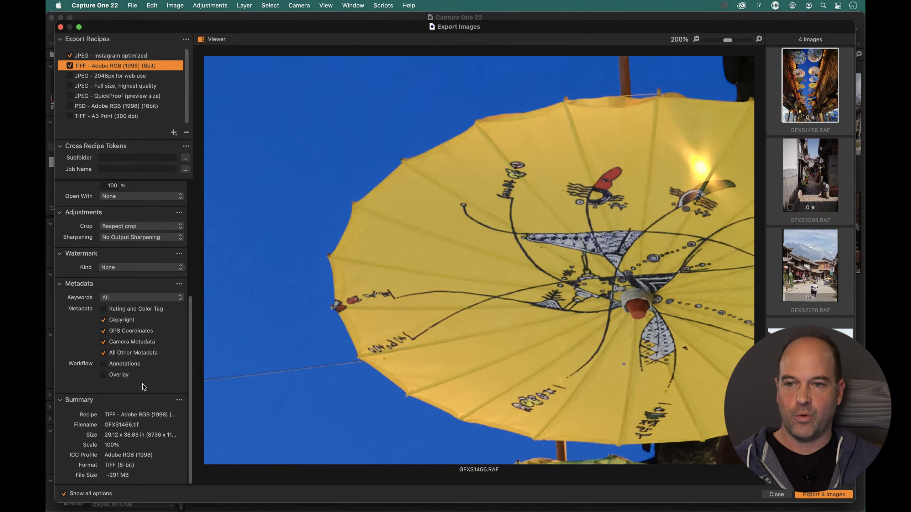
pyautogui.click(716, 41)
pyautogui.click(715, 40)
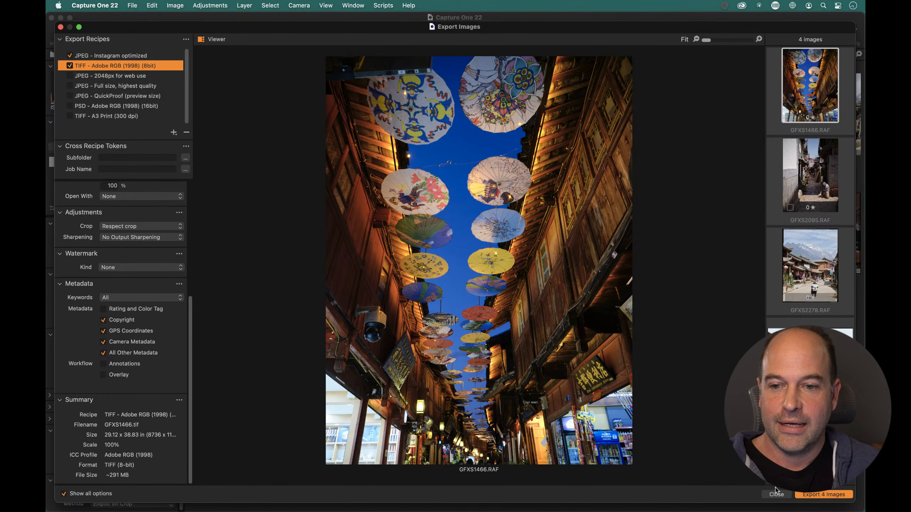
pyautogui.press('Return')
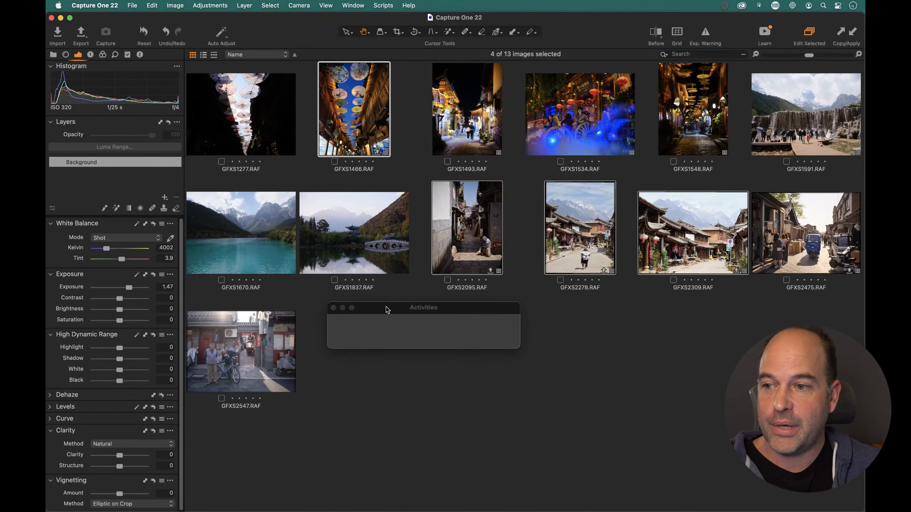
pyautogui.click(333, 308)
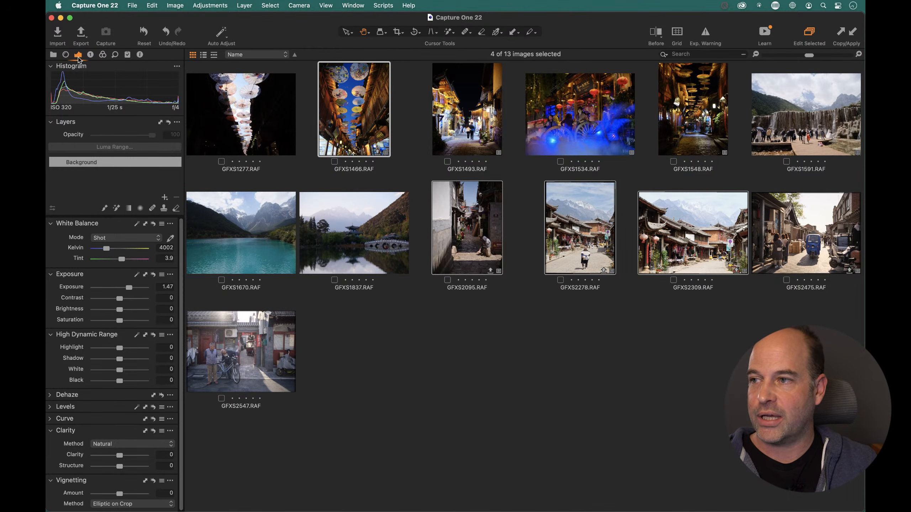
pyautogui.click(103, 54)
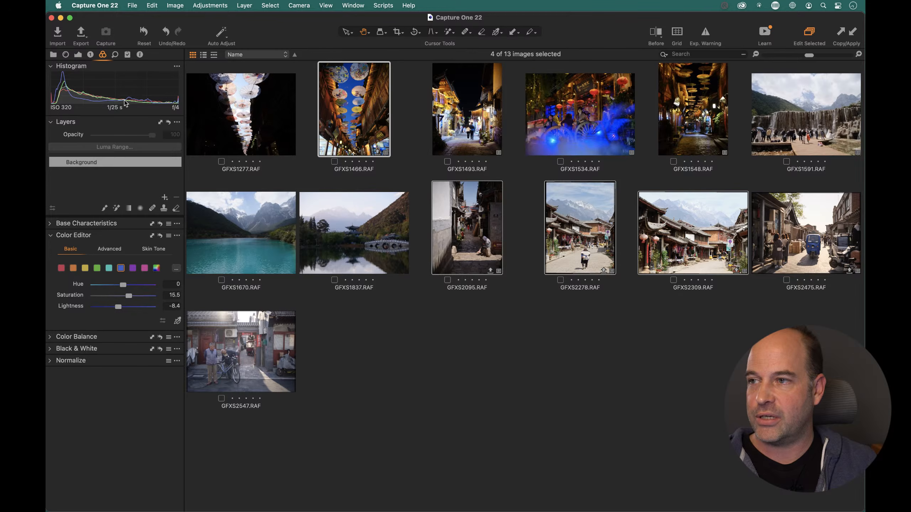
pyautogui.click(78, 55)
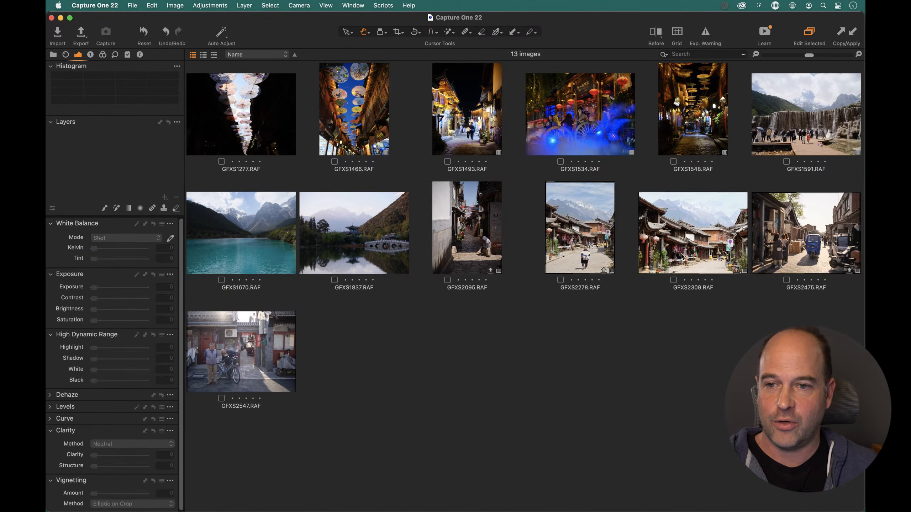
# - Open GFXS2309 in the viewer and set its exposure to -0.04
pyautogui.doubleClick(692, 291)
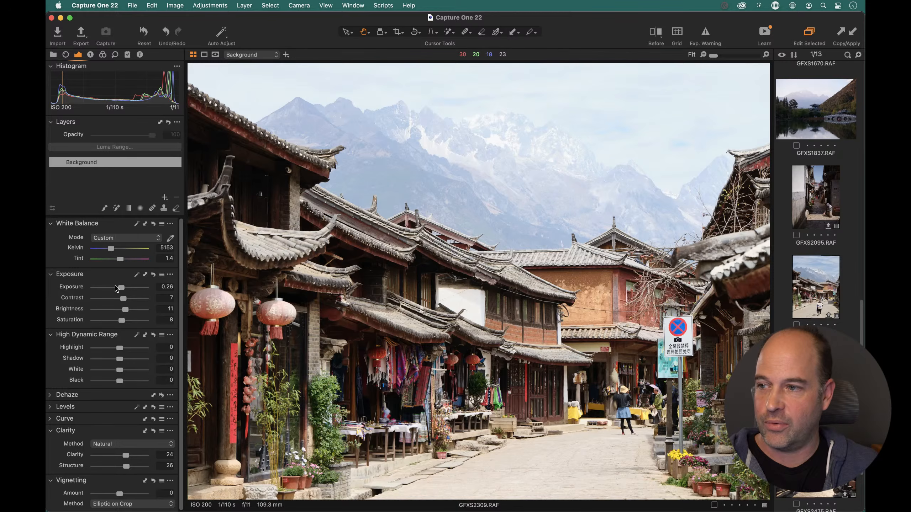
pyautogui.moveTo(122, 288); pyautogui.dragTo(116, 290)
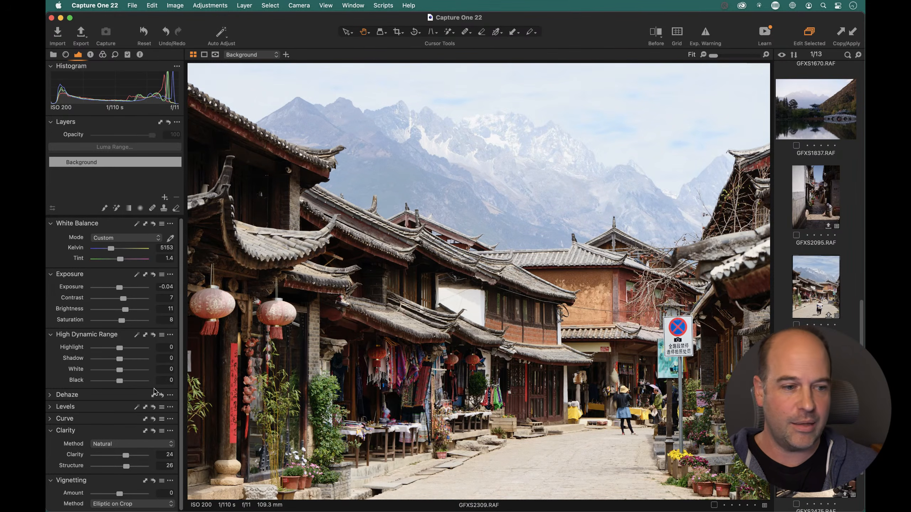
pyautogui.click(158, 446)
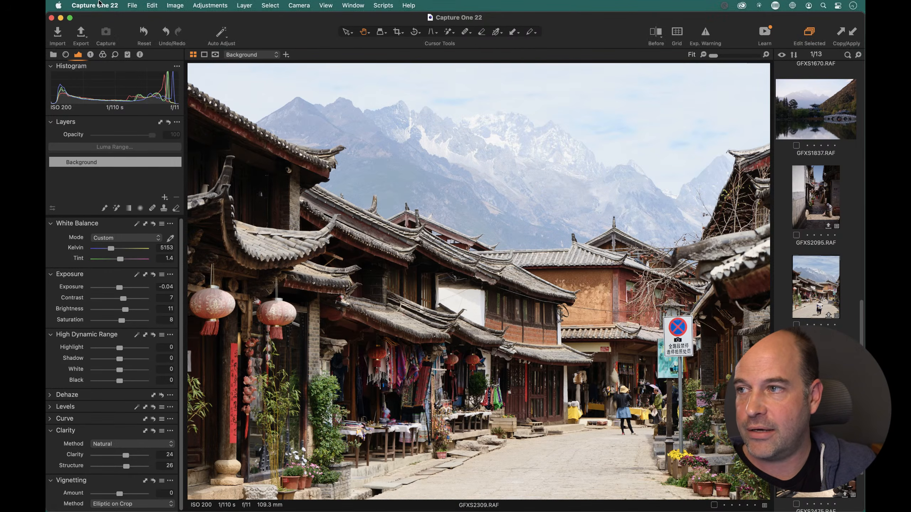
# - Check the computer's hardware and macOS overview, and close it
pyautogui.click(57, 5)
pyautogui.click(61, 18)
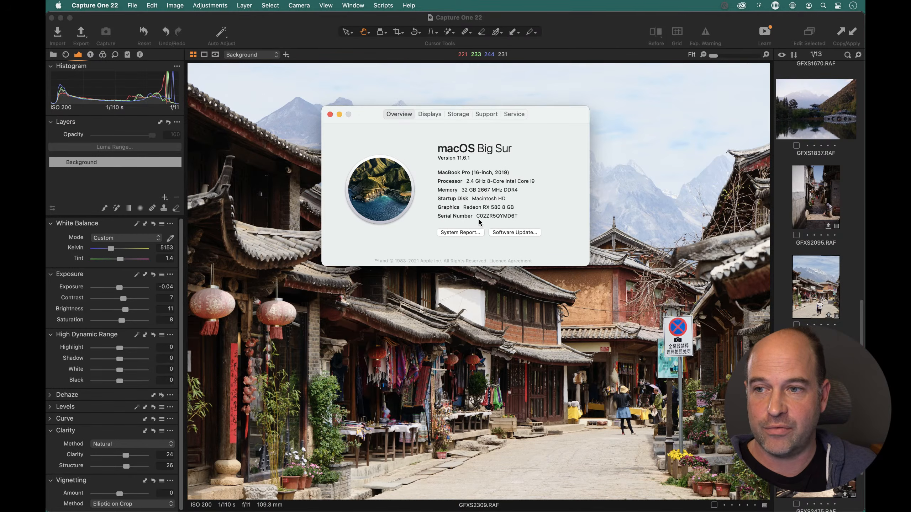
pyautogui.click(330, 114)
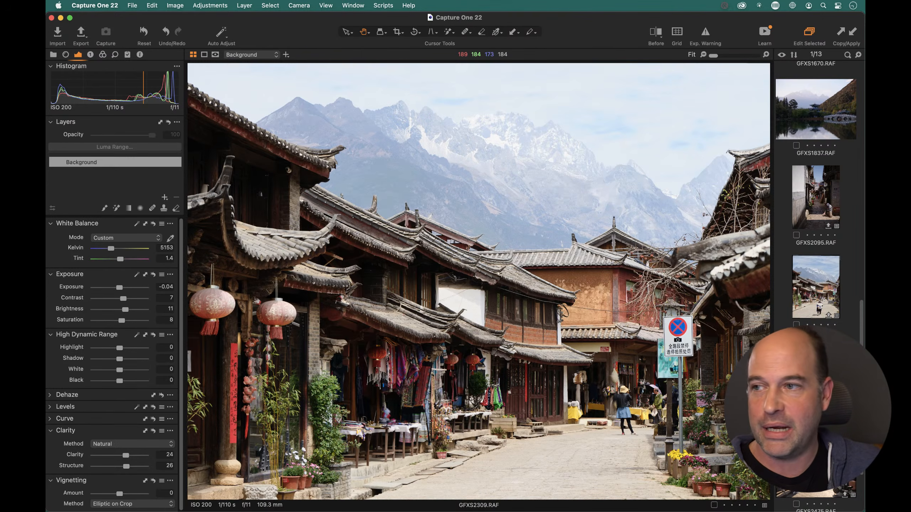
# - Open the export settings for GFXS2309, toggle the display of all options off and on, and close without exporting
pyautogui.click(80, 35)
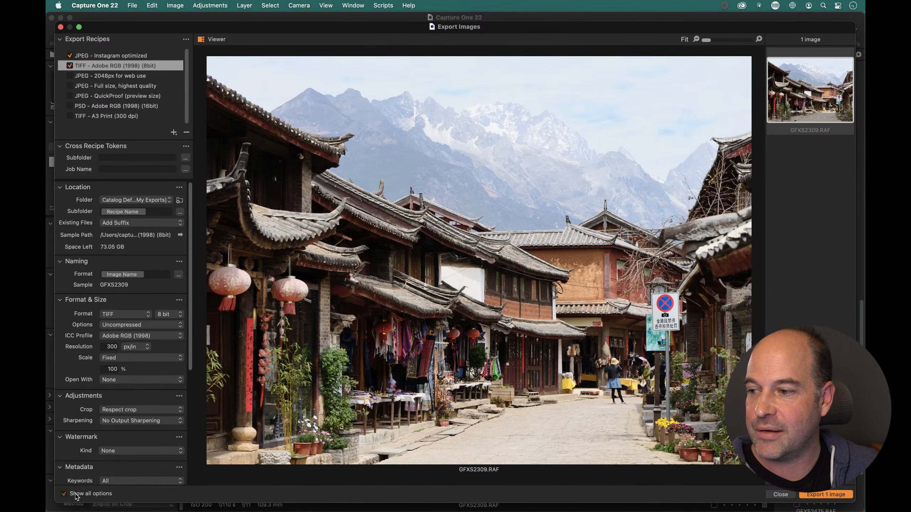
pyautogui.click(92, 495)
pyautogui.click(91, 496)
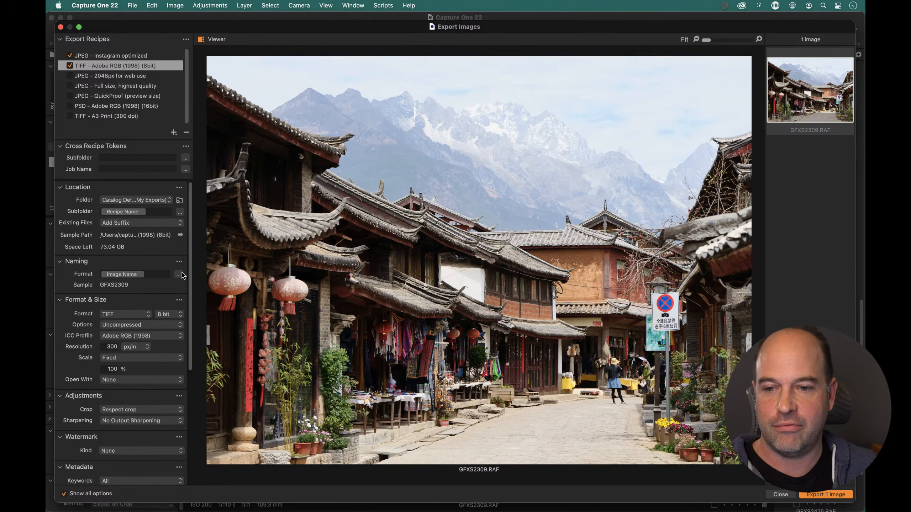
pyautogui.click(775, 497)
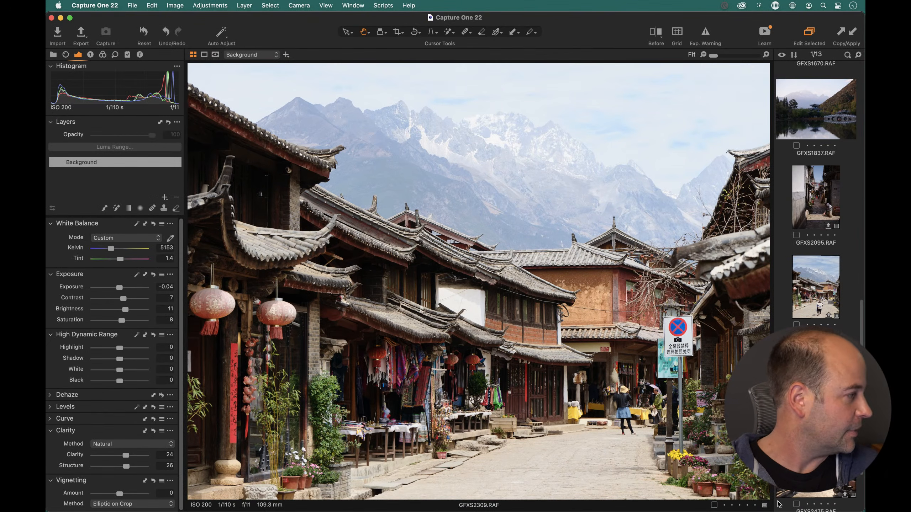